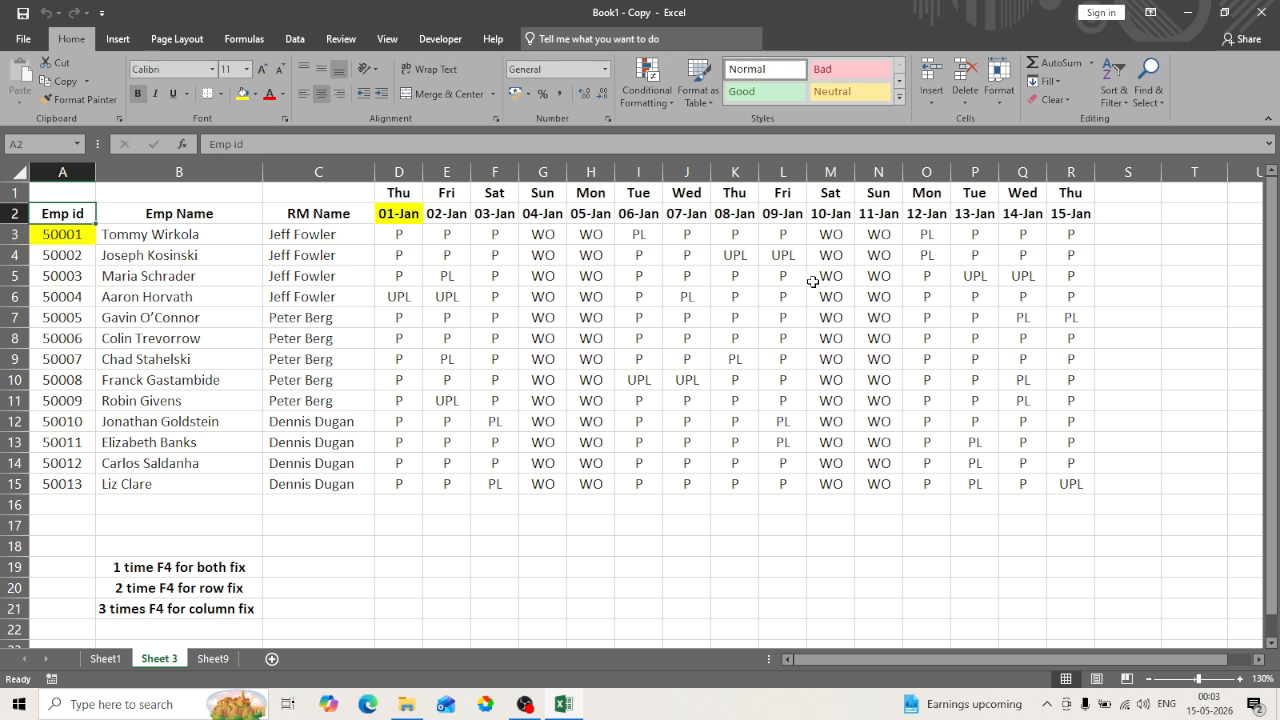
Review the VLOOKUP formulas for the employee name in C18 and the 02-Jan-26 attendance in C20 on Sheet1
{"action": "key", "text": "ctrl+Page_Up"}
{"action": "key", "text": "Down"}
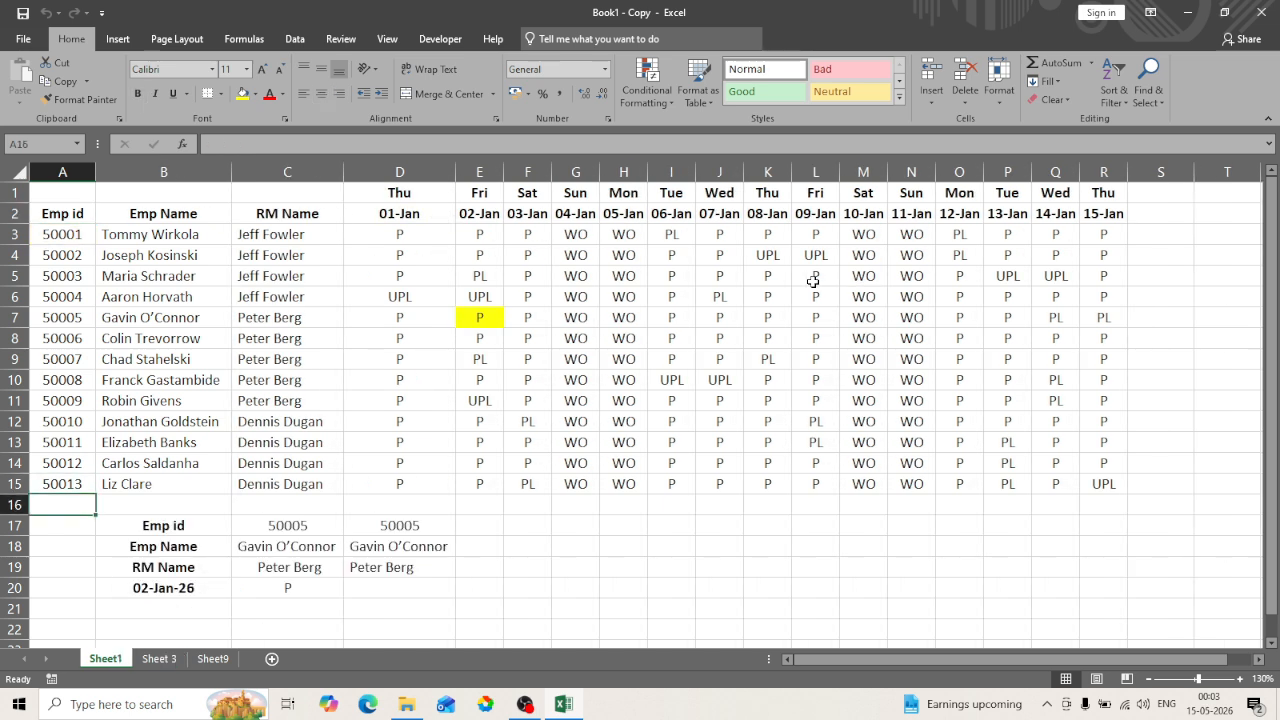
{"action": "key", "text": "Right"}
{"action": "key", "text": "Right"}
{"action": "key", "text": "Down"}
{"action": "key", "text": "Right"}
{"action": "key", "text": "Left"}
{"action": "key", "text": "Down"}
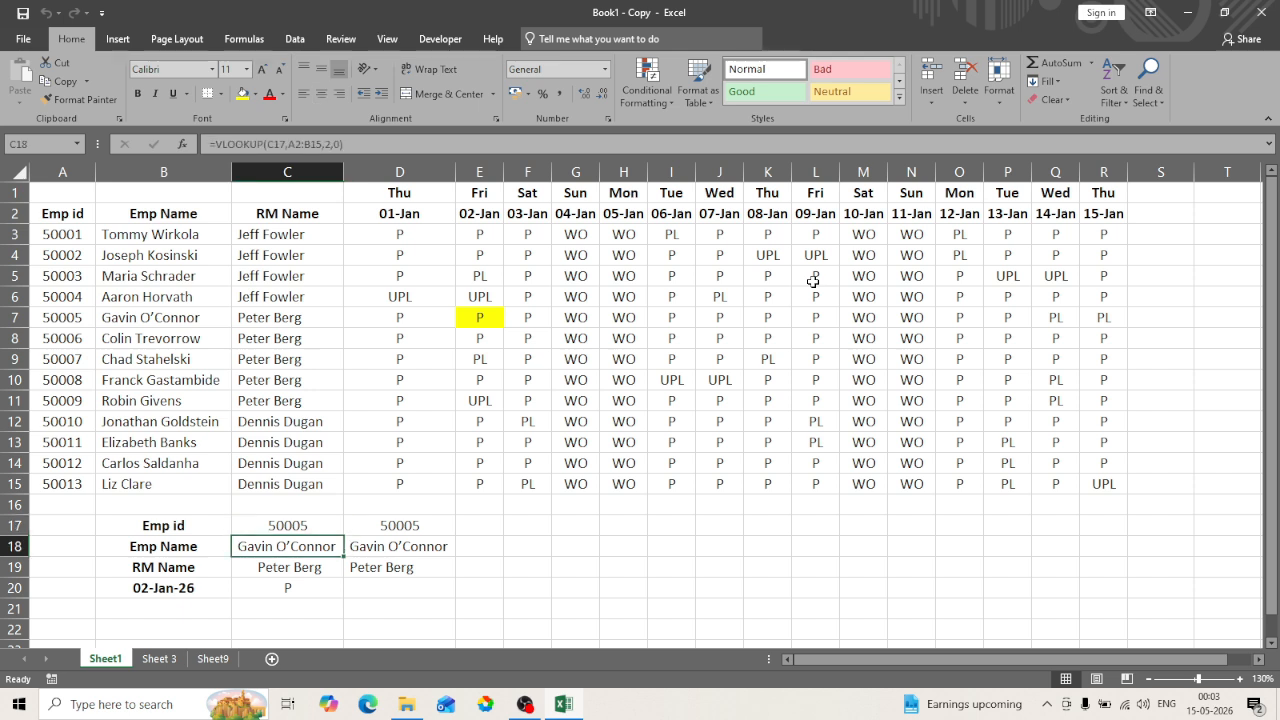
{"action": "key", "text": "F2"}
{"action": "key", "text": "Escape"}
{"action": "key", "text": "Down"}
{"action": "key", "text": "Down"}
{"action": "key", "text": "F2"}
{"action": "key", "text": "Escape"}
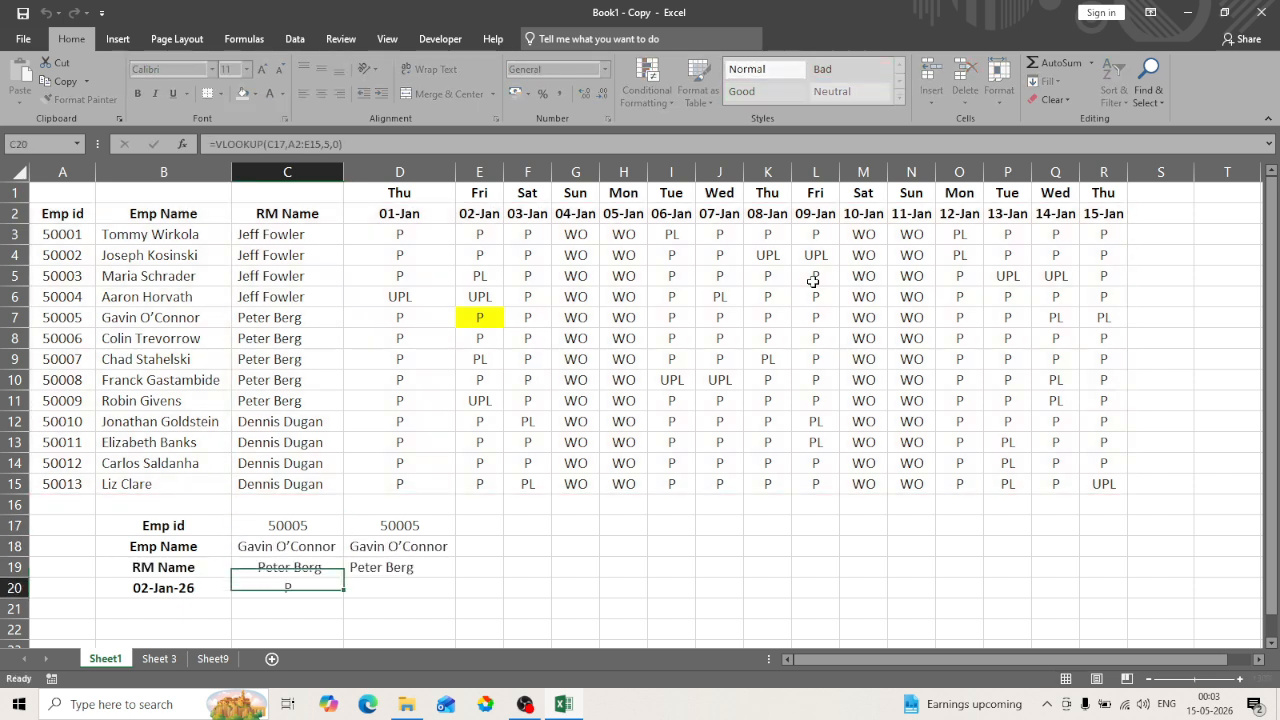
Compare the range_lookup arguments of the VLOOKUP formulas in C18 and D18
{"action": "key", "text": "Up"}
{"action": "key", "text": "Up"}
{"action": "key", "text": "Right"}
{"action": "key", "text": "Left"}
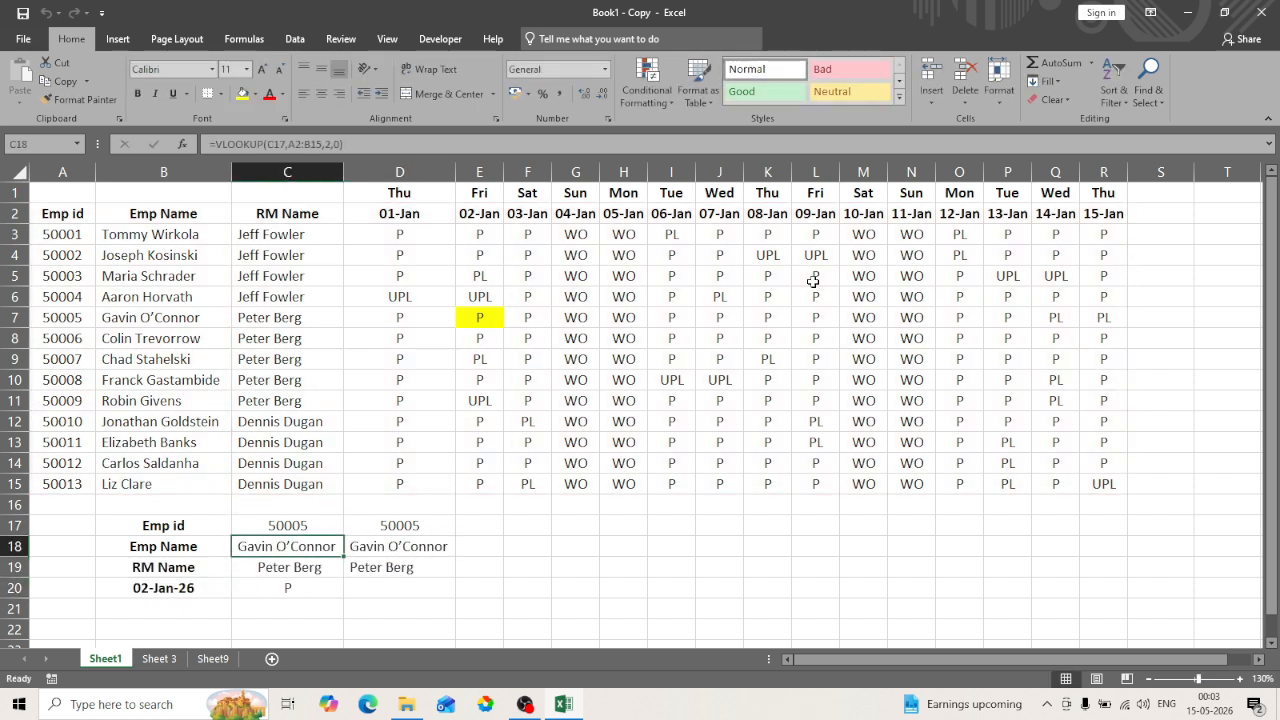
{"action": "key", "text": "F2"}
{"action": "key", "text": "Left"}
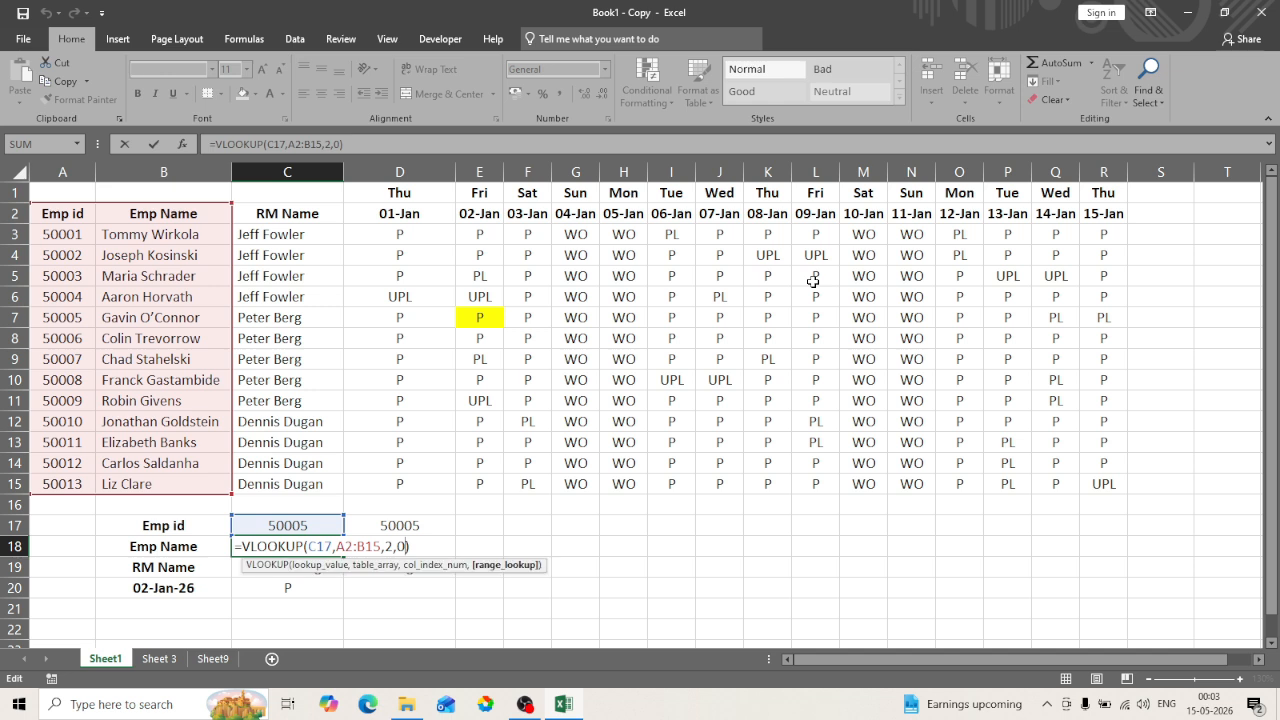
{"action": "key", "text": "Escape"}
{"action": "key", "text": "Right"}
{"action": "key", "text": "F2"}
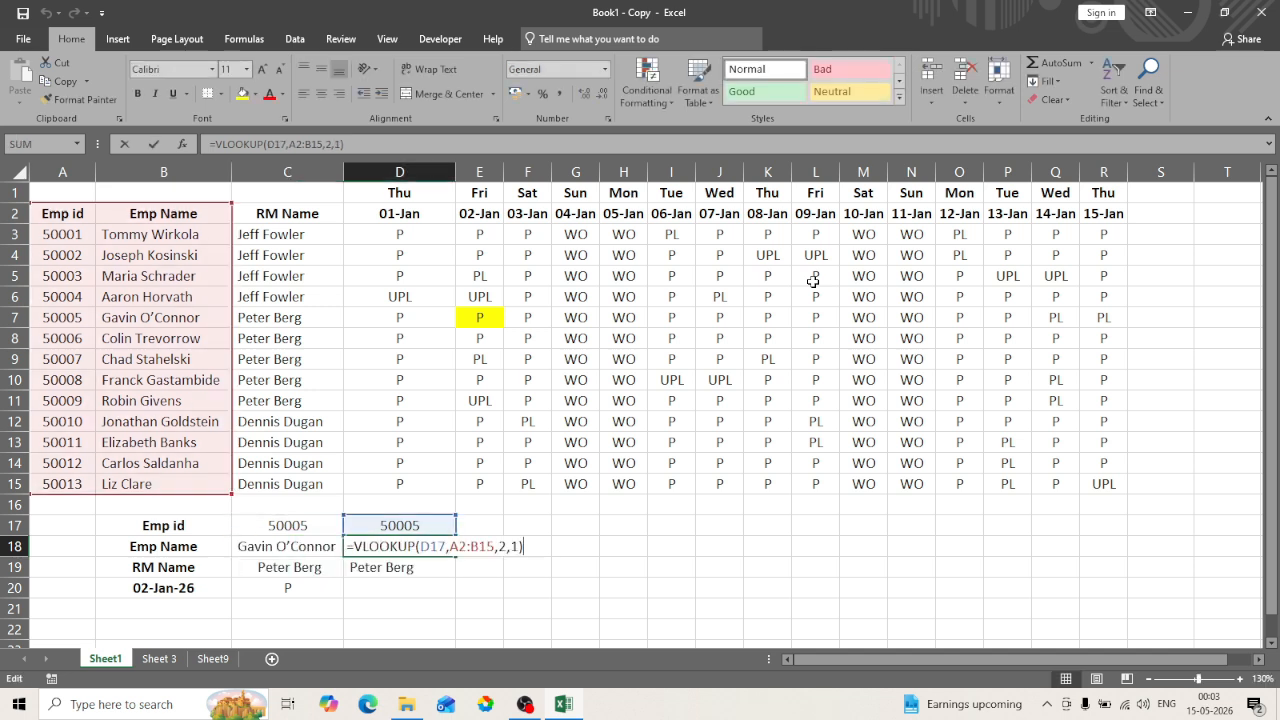
{"action": "key", "text": "Left"}
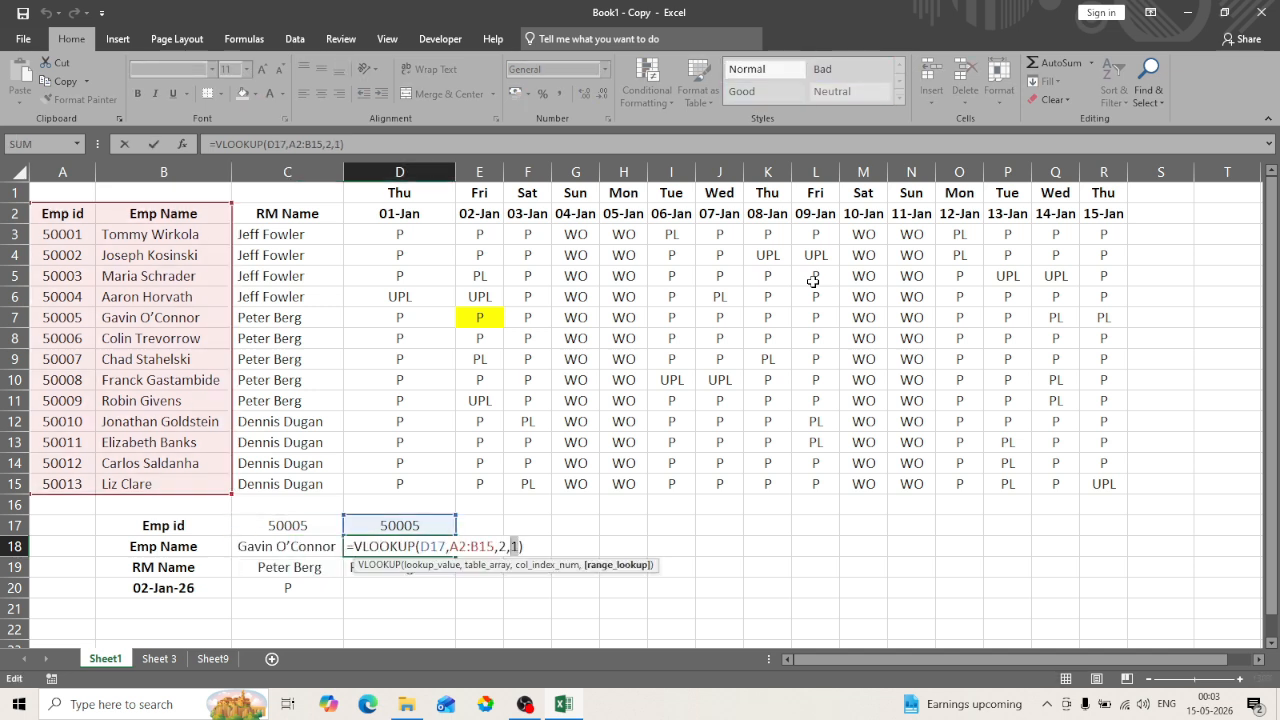
{"action": "key", "text": "Escape"}
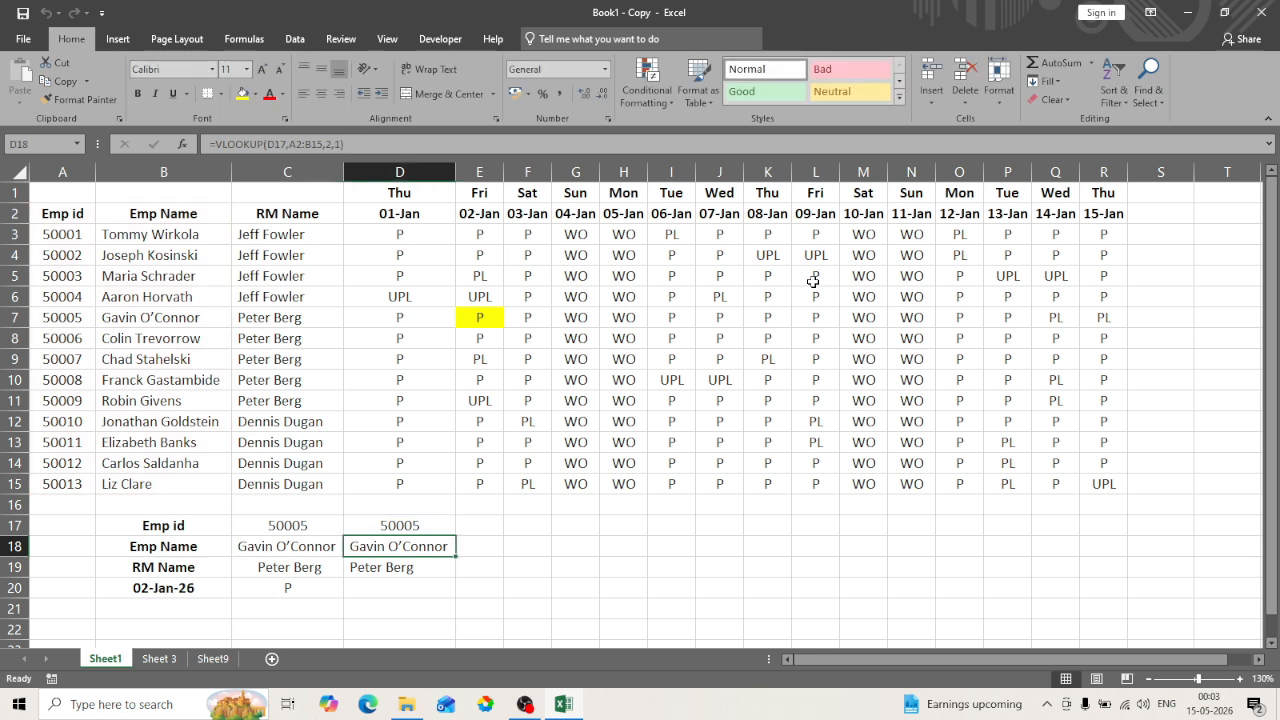
Examine the lookup value and mixed references of the VLOOKUP formula in D3 on Sheet 3
{"action": "key", "text": "ctrl+Page_Down"}
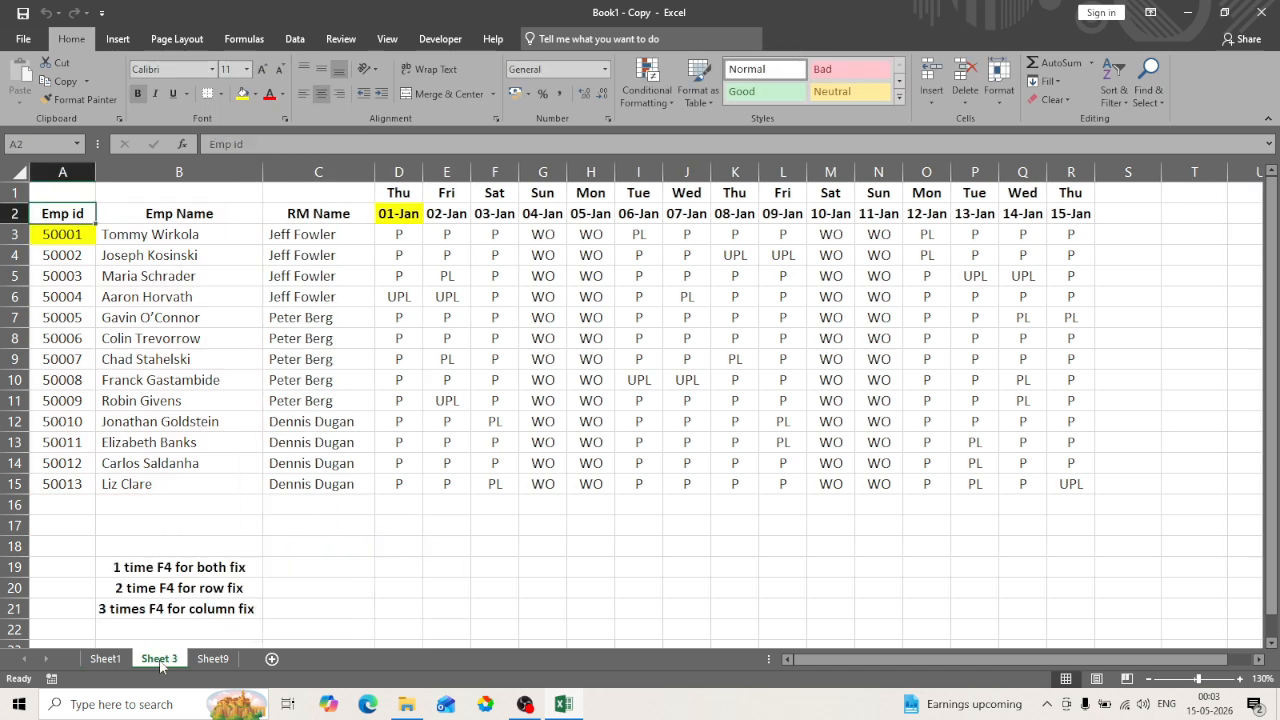
{"action": "key", "text": "Down"}
{"action": "key", "text": "Right"}
{"action": "key", "text": "Right"}
{"action": "key", "text": "Right"}
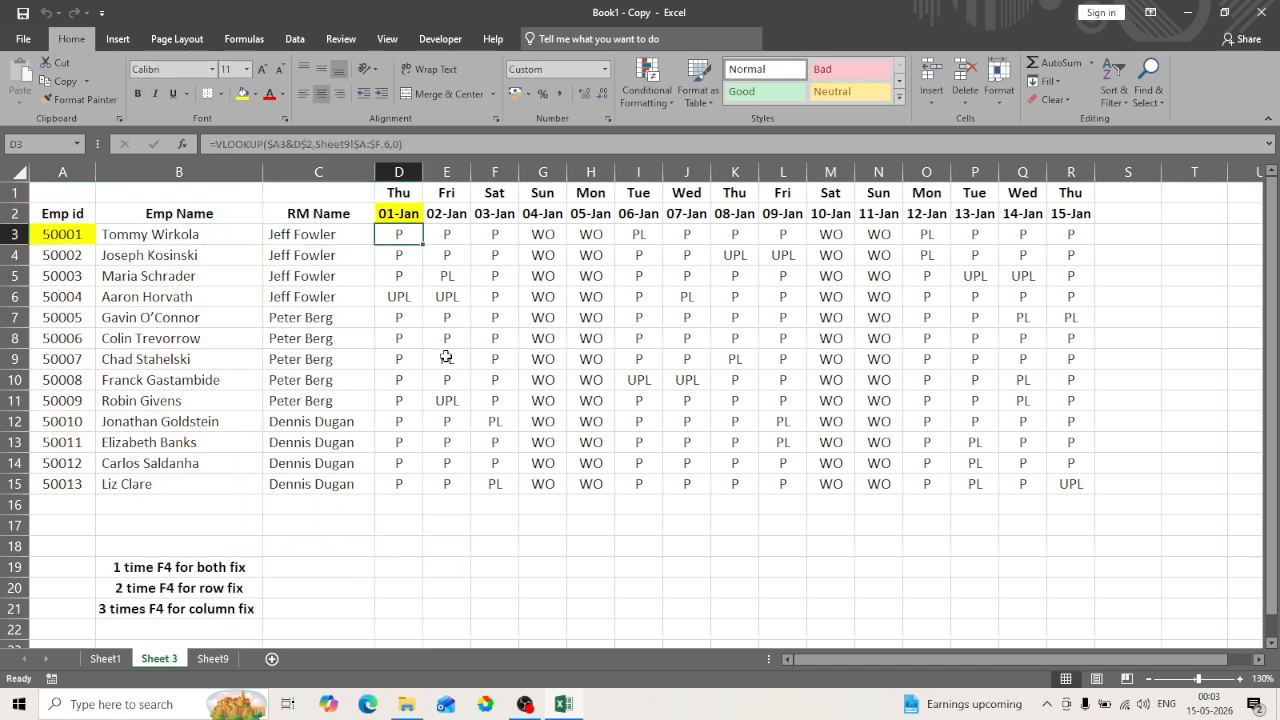
{"action": "key", "text": "F2"}
{"action": "key", "text": "Left"}
{"action": "key", "text": "Left"}
{"action": "key", "text": "Left"}
{"action": "key", "text": "Left"}
{"action": "key", "text": "Left"}
{"action": "key", "text": "Left"}
{"action": "key", "text": "Left"}
{"action": "key", "text": "Left"}
{"action": "key", "text": "Left"}
{"action": "key", "text": "Left"}
{"action": "key", "text": "Left"}
{"action": "key", "text": "Left"}
{"action": "key", "text": "Left"}
{"action": "key", "text": "Left"}
{"action": "key", "text": "Left"}
{"action": "key", "text": "Left"}
{"action": "key", "text": "Left"}
{"action": "key", "text": "Left"}
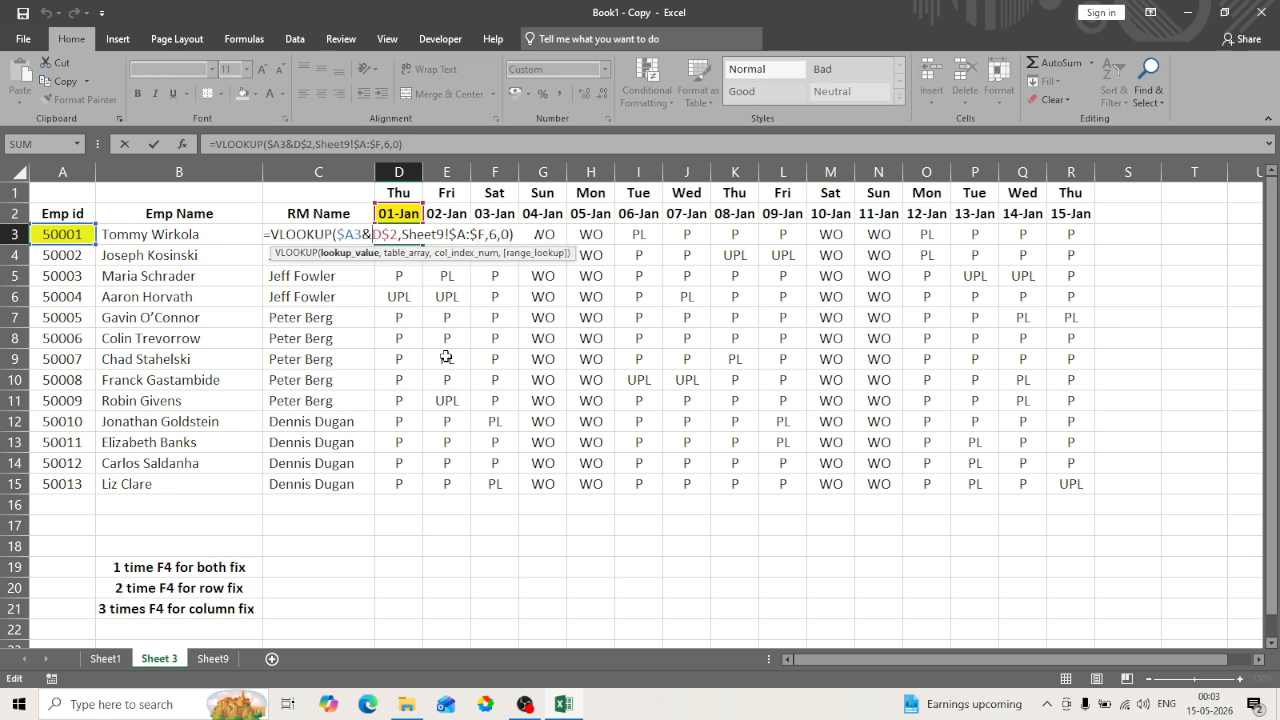
{"action": "key", "text": "Escape"}
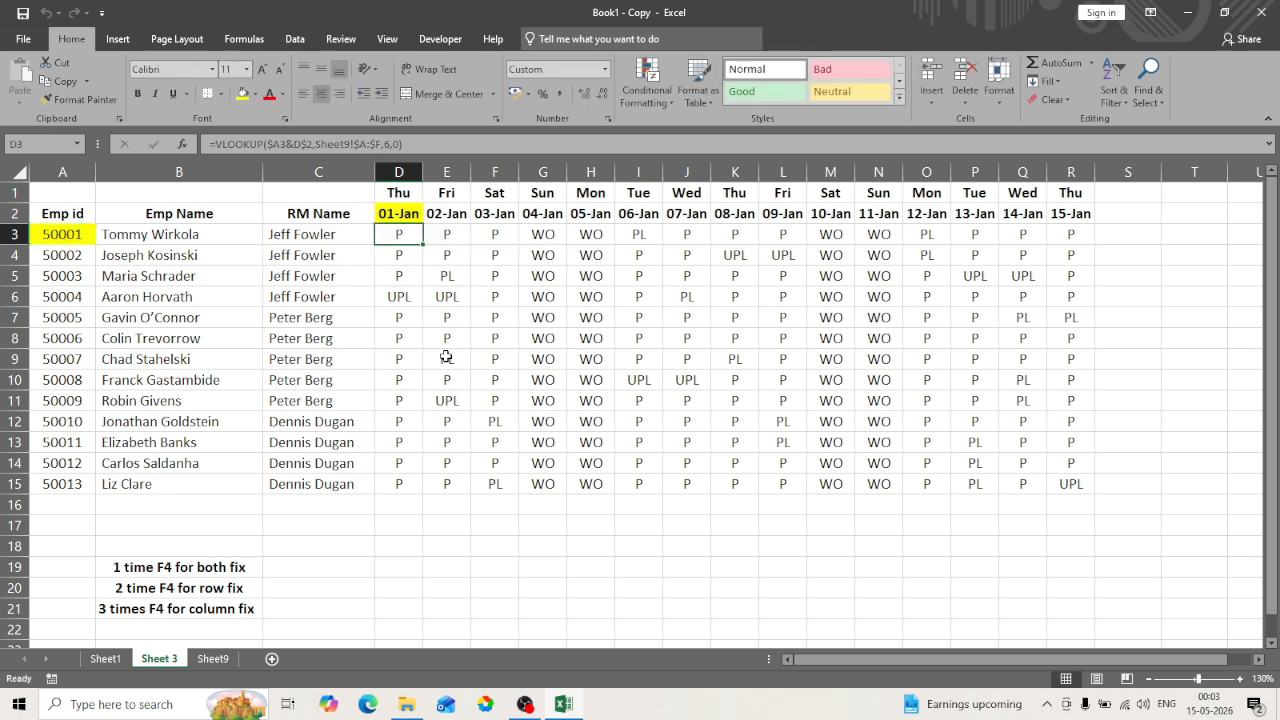
Replace the formulas in the attendance table A1:R15 on Sheet 3 with their values
{"action": "left_click", "coordinate": [213, 658]}
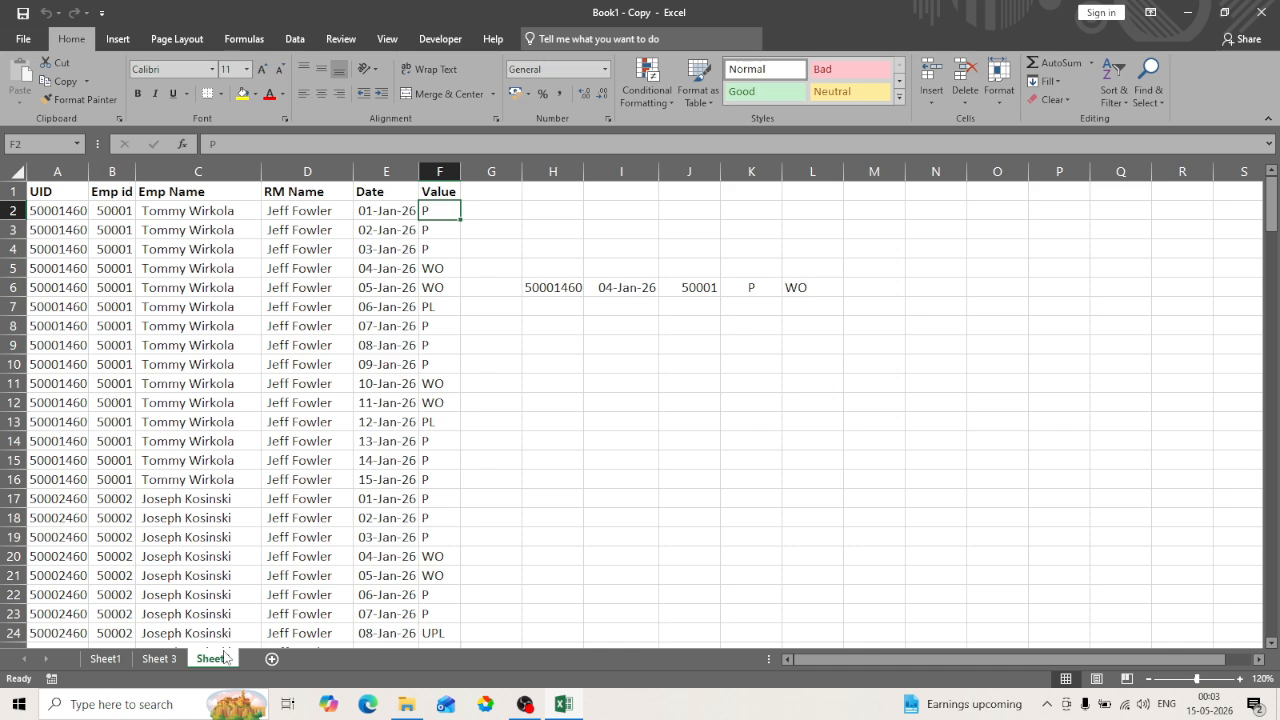
{"action": "key", "text": "ctrl+Page_Up"}
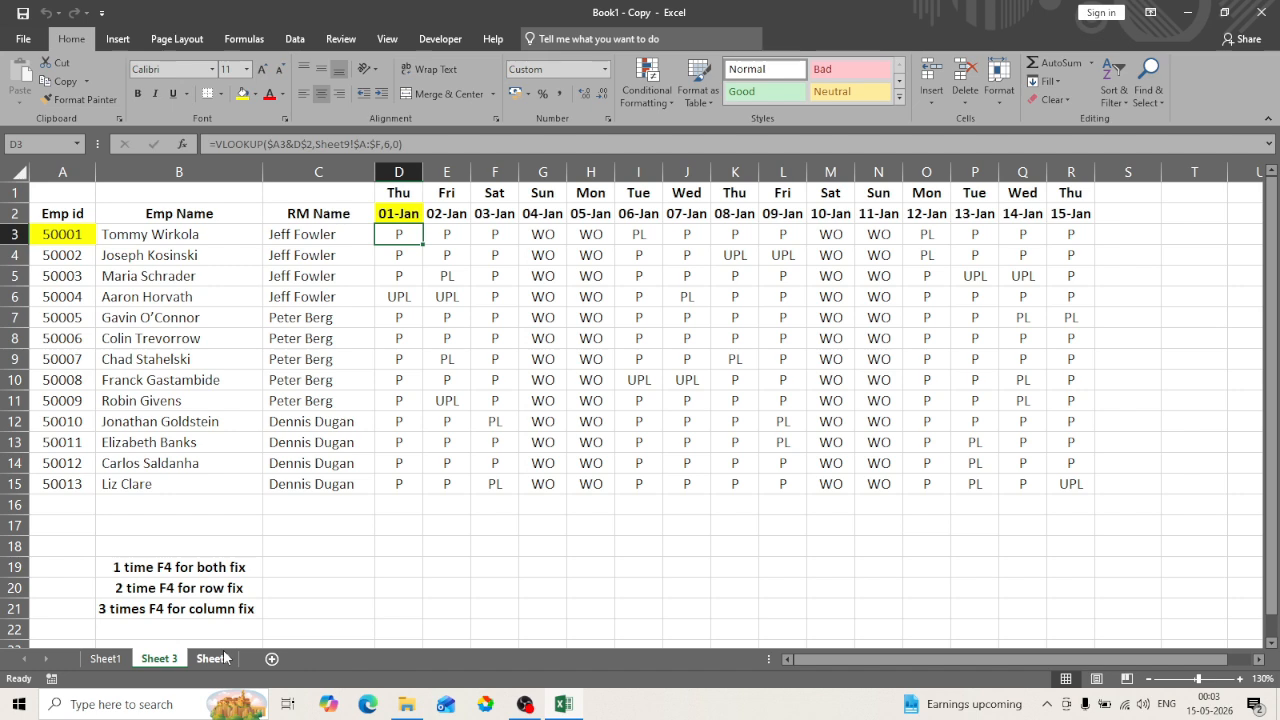
{"action": "key", "text": "ctrl+a"}
{"action": "key", "text": "ctrl+c"}
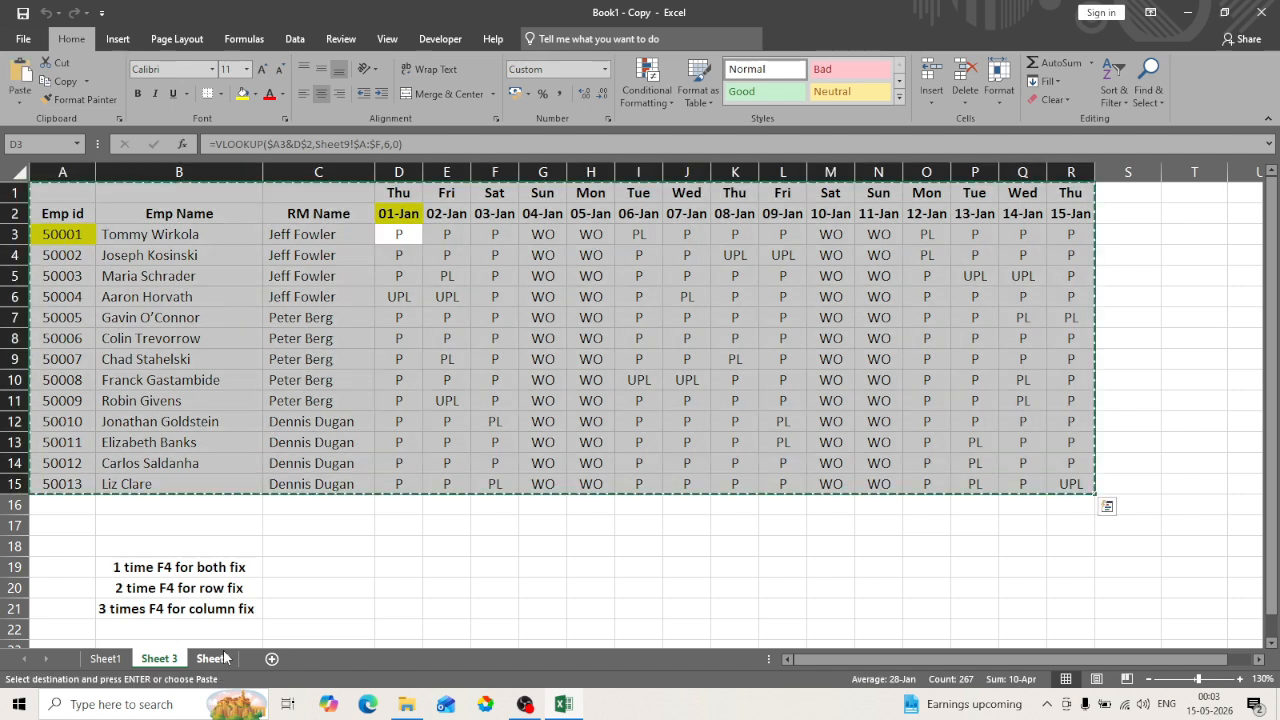
{"action": "key", "text": "shift+F10"}
{"action": "key", "text": "v"}
{"action": "key", "text": "Escape"}
{"action": "key", "text": "ctrl+Home"}
{"action": "key", "text": "Down"}
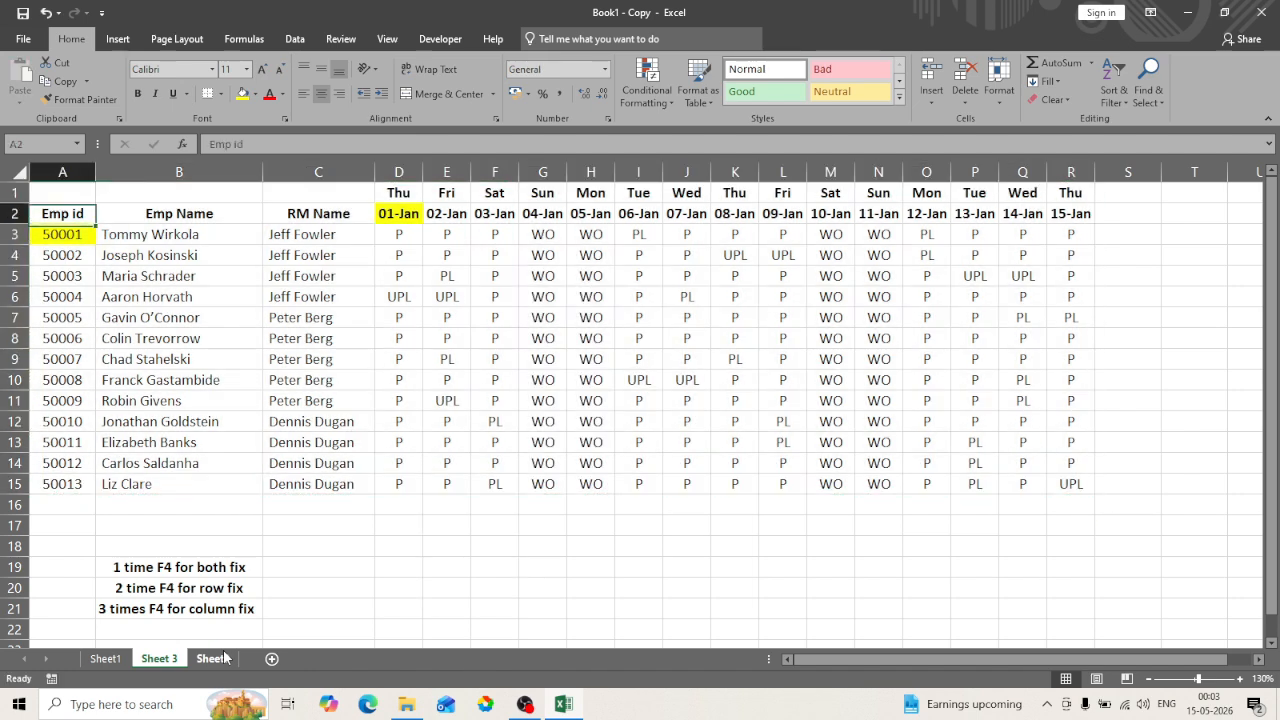
Copy the range A2:R15 on Sheet 3 and paste it over itself as values only
{"action": "key", "text": "Right"}
{"action": "key", "text": "Left"}
{"action": "key", "text": "Up"}
{"action": "key", "text": "Right"}
{"action": "key", "text": "Left"}
{"action": "key", "text": "Down"}
{"action": "key", "text": "Down"}
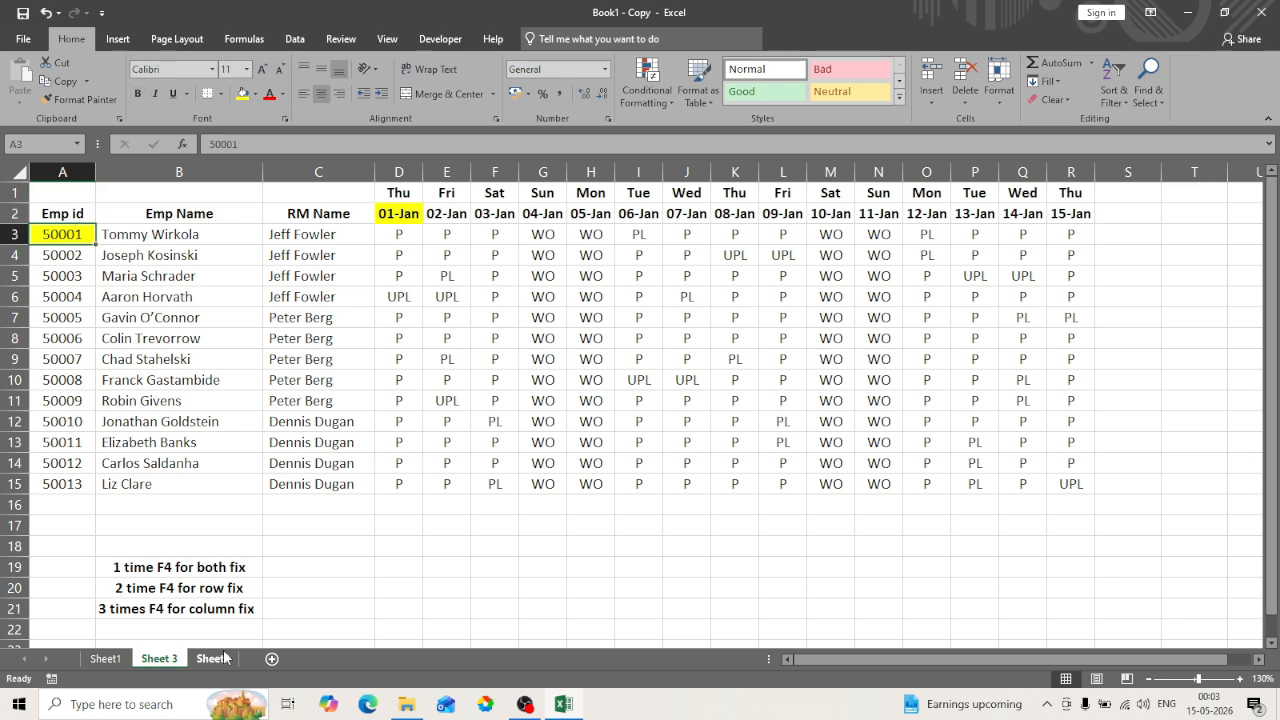
{"action": "key", "text": "Right"}
{"action": "key", "text": "Right"}
{"action": "key", "text": "Right"}
{"action": "key", "text": "Up"}
{"action": "key", "text": "ctrl+Left"}
{"action": "key", "text": "ctrl+shift+Right"}
{"action": "key", "text": "ctrl+shift+Down"}
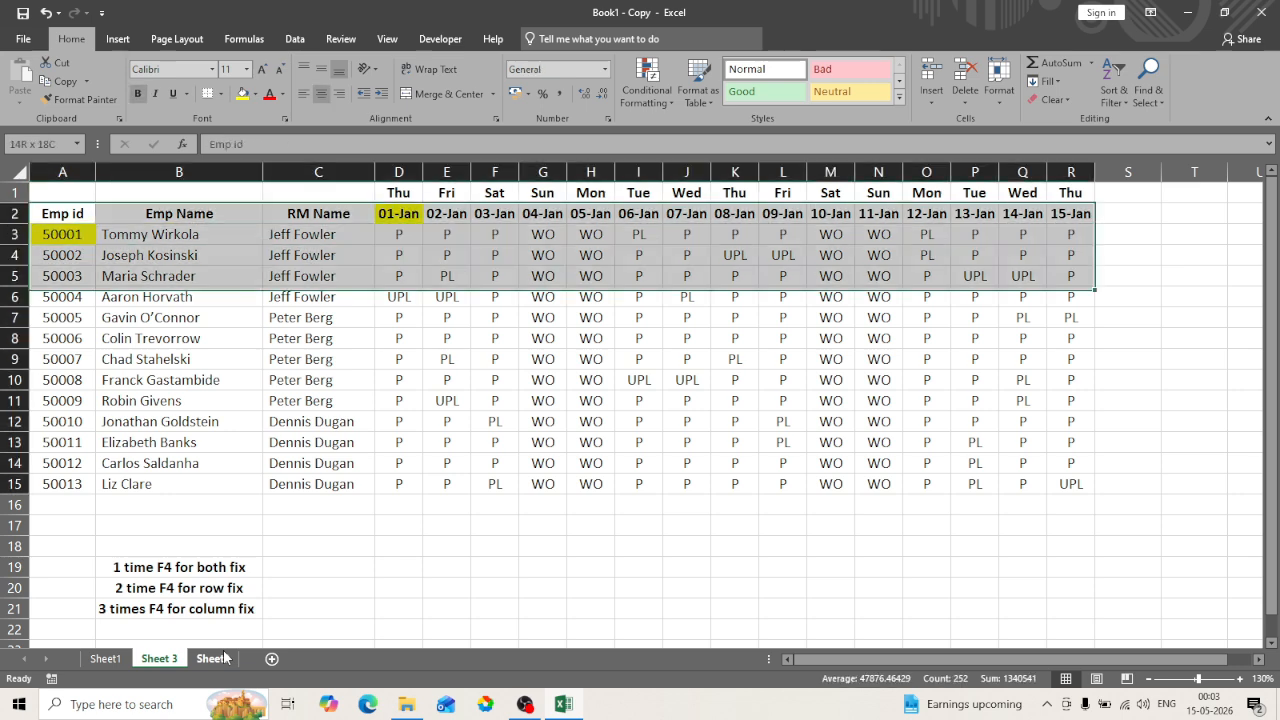
{"action": "key", "text": "ctrl+c"}
{"action": "key", "text": "shift+F10"}
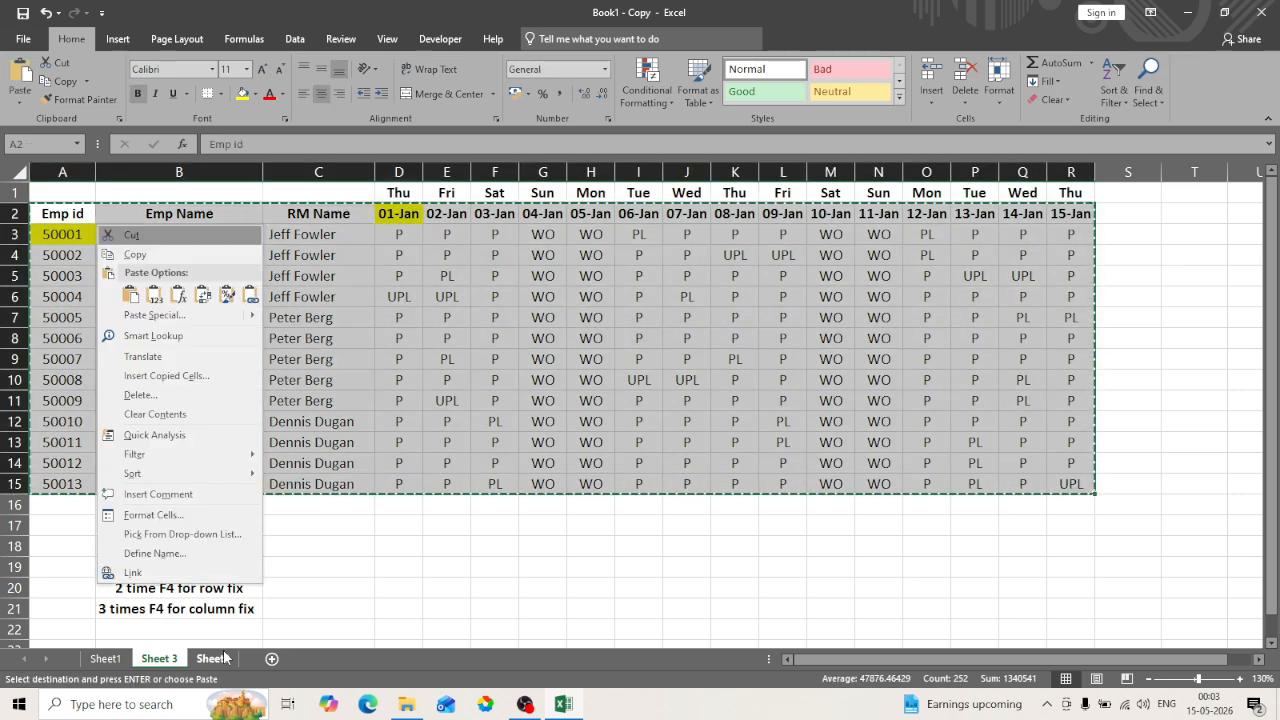
{"action": "key", "text": "v"}
{"action": "key", "text": "Escape"}
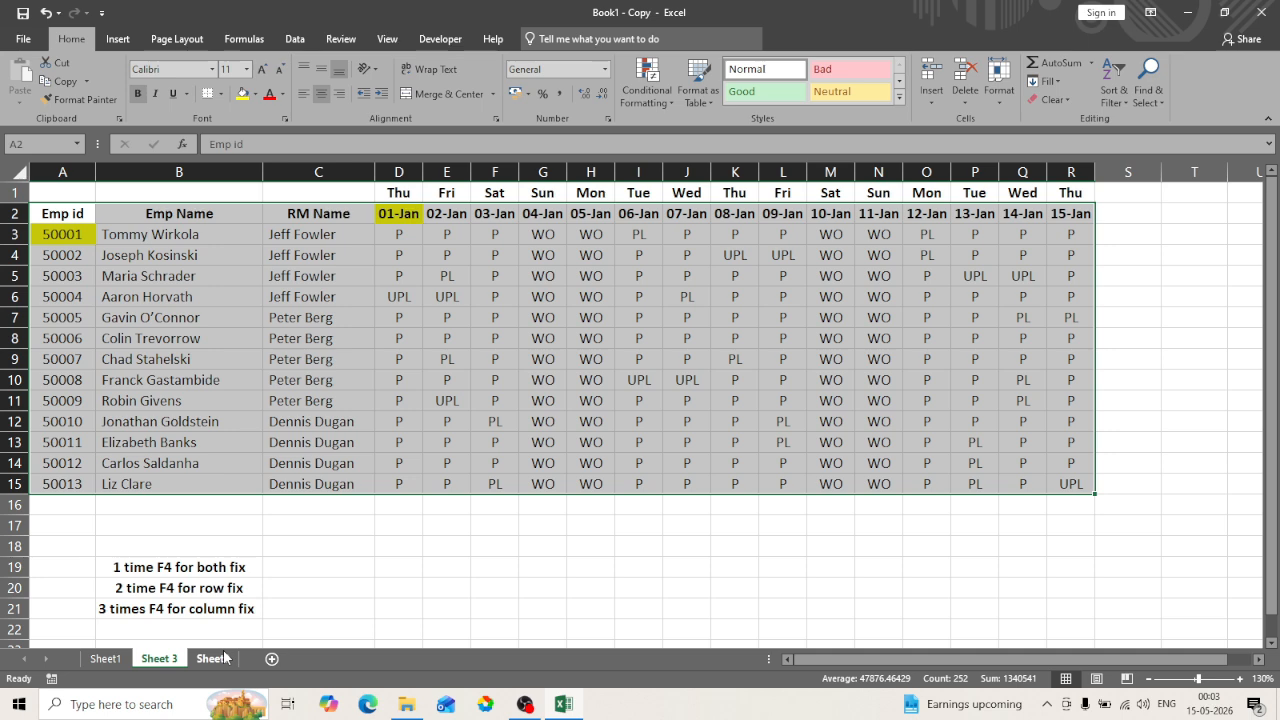
{"action": "key", "text": "Left"}
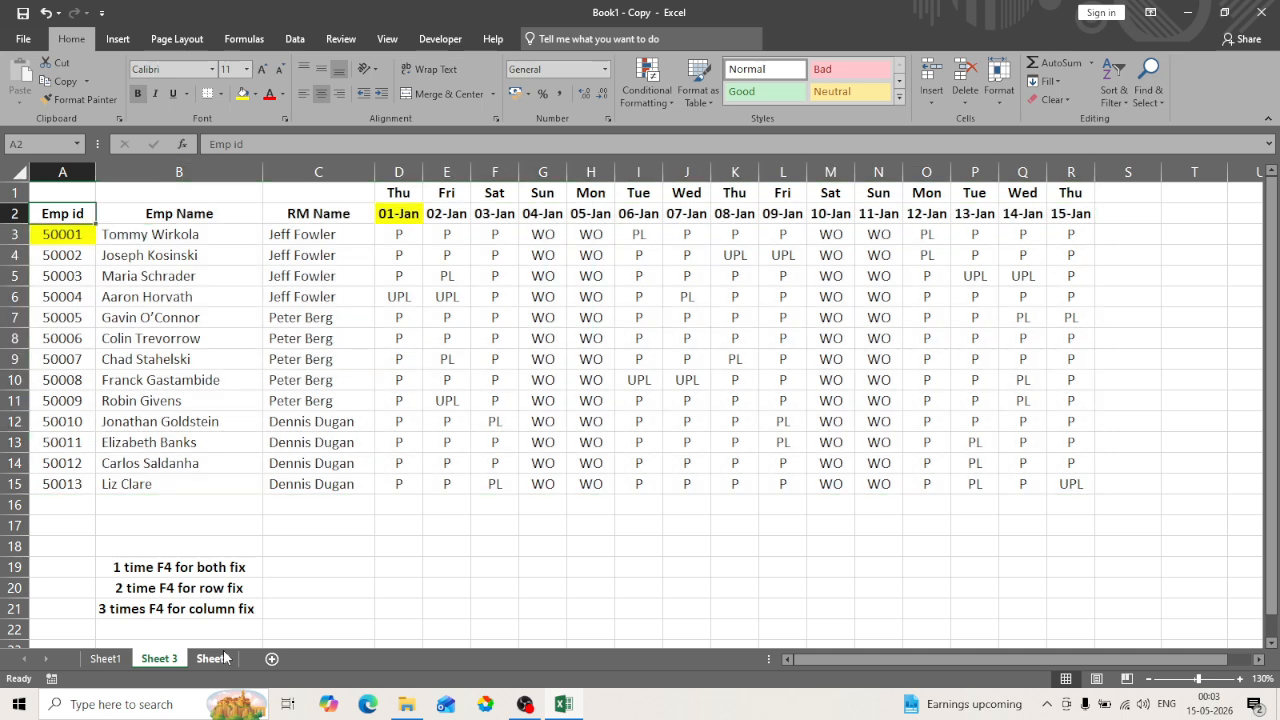
{"action": "left_click", "coordinate": [102, 661]}
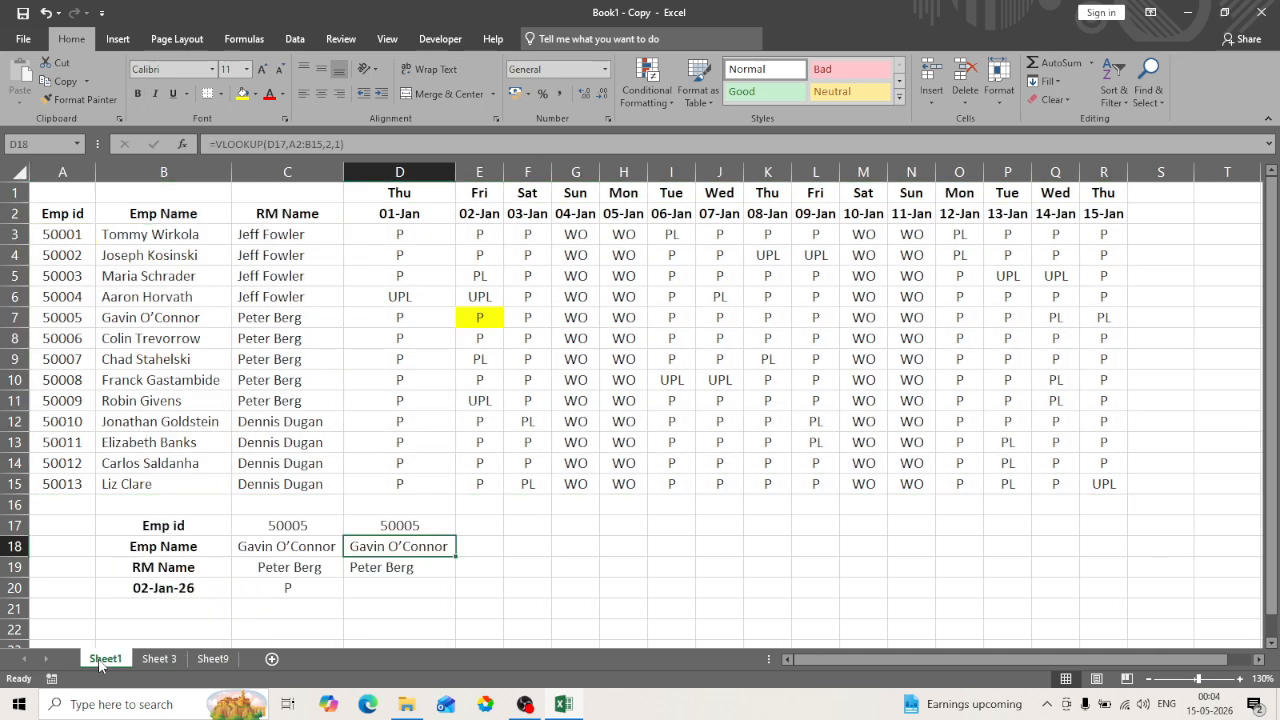
{"action": "left_click", "coordinate": [157, 660]}
{"action": "left_click", "coordinate": [211, 660]}
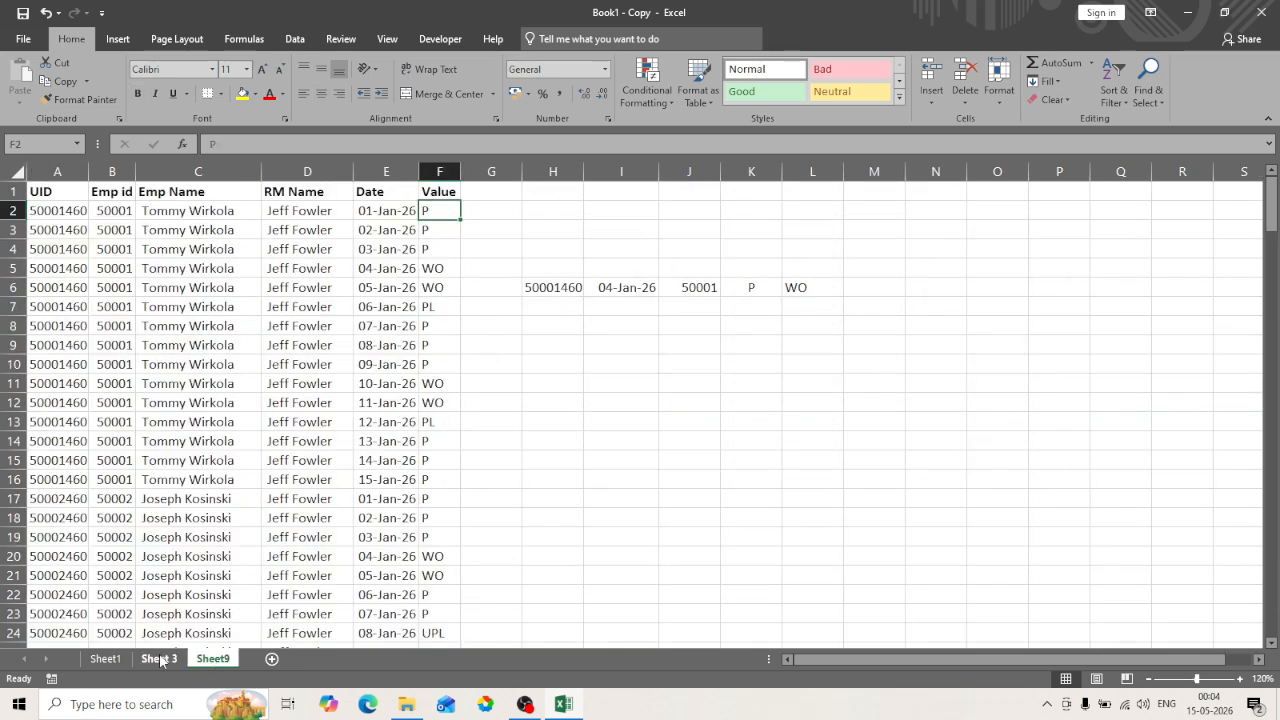
{"action": "left_click", "coordinate": [159, 660]}
{"action": "left_click", "coordinate": [457, 382]}
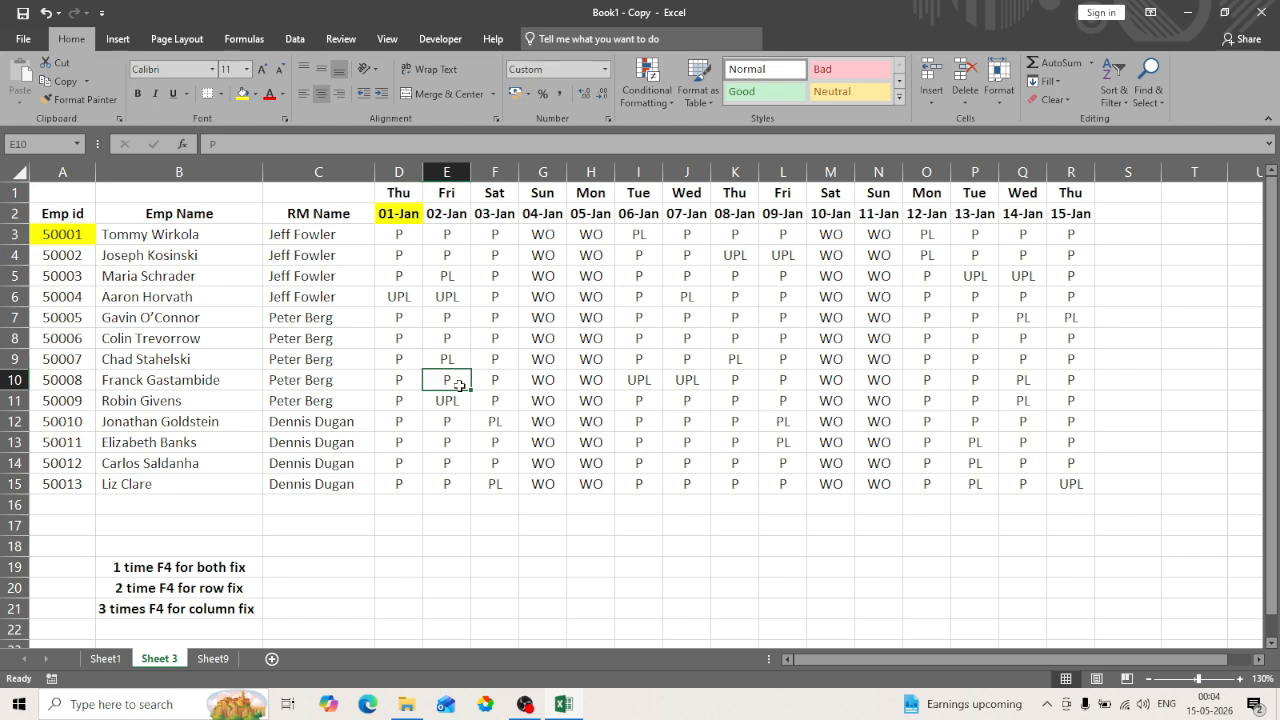
{"action": "key", "text": "ctrl+Home"}
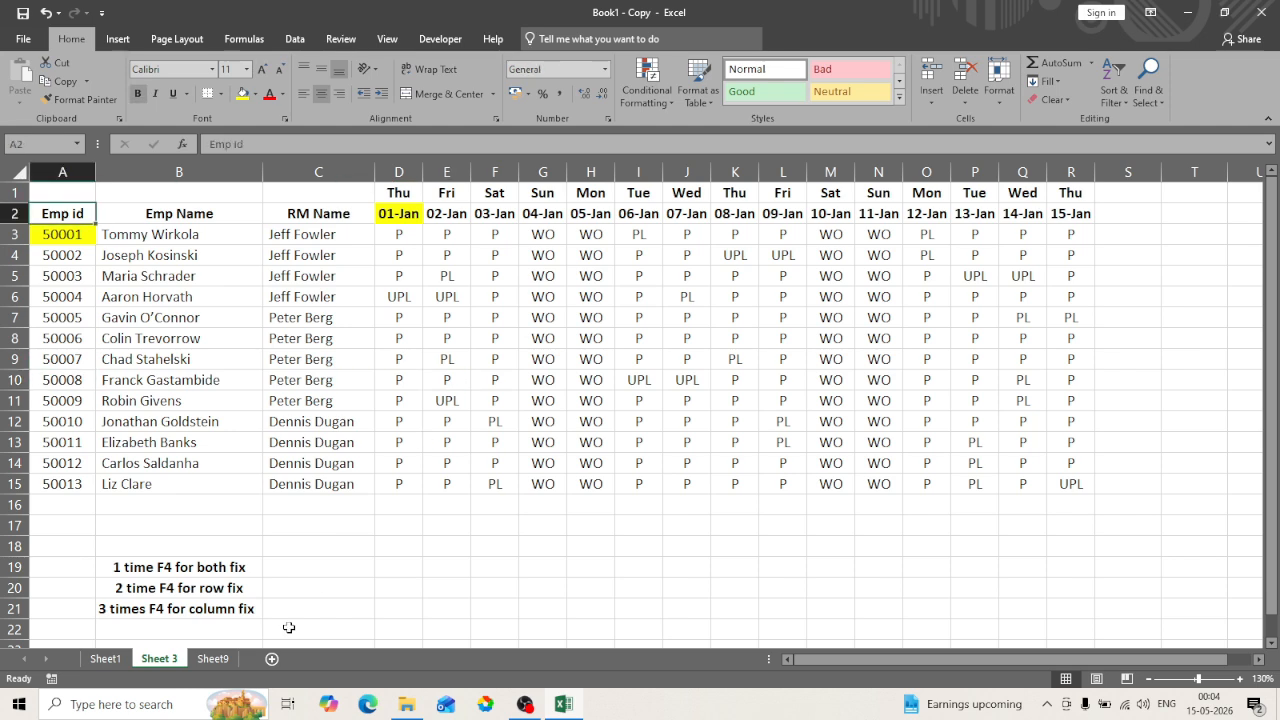
Clear all entries below the Value header in column F of Sheet9
{"action": "left_click", "coordinate": [231, 656]}
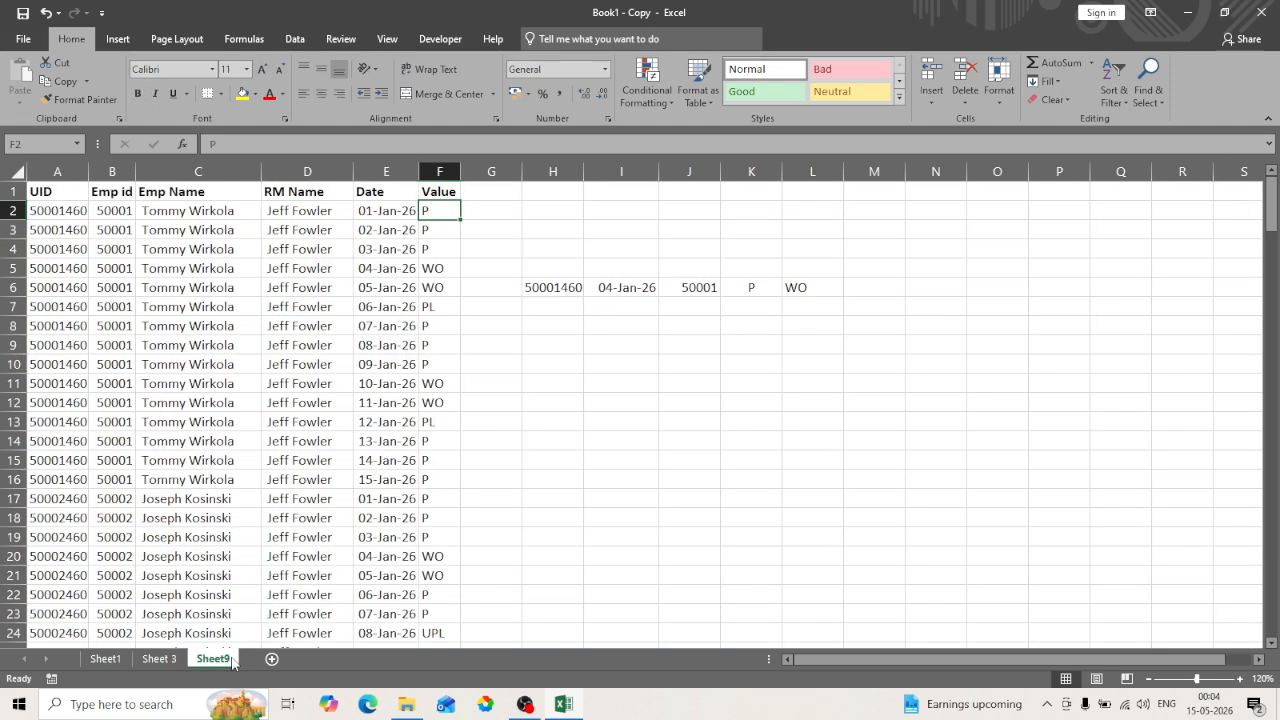
{"action": "key", "text": "ctrl+shift+Down"}
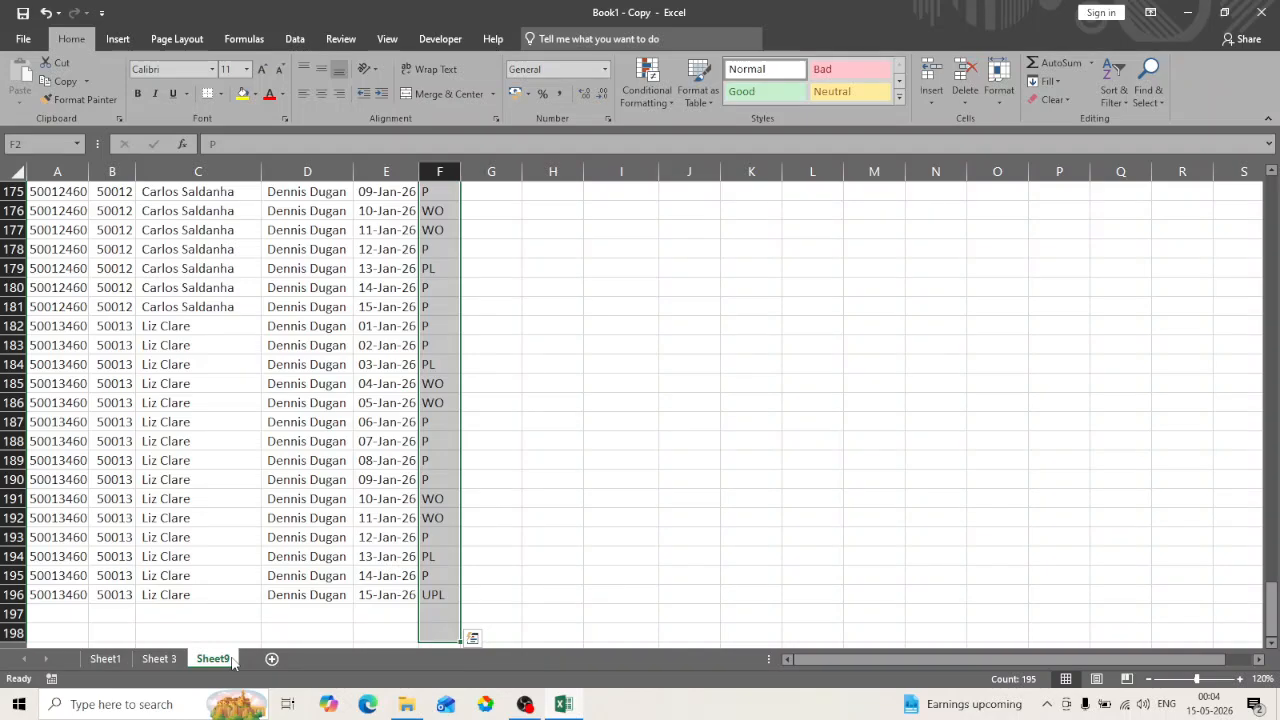
{"action": "key", "text": "Delete"}
{"action": "key", "text": "ctrl+BackSpace"}
{"action": "key", "text": "Up"}
{"action": "key", "text": "Down"}
{"action": "key", "text": "Left"}
{"action": "key", "text": "ctrl+Down"}
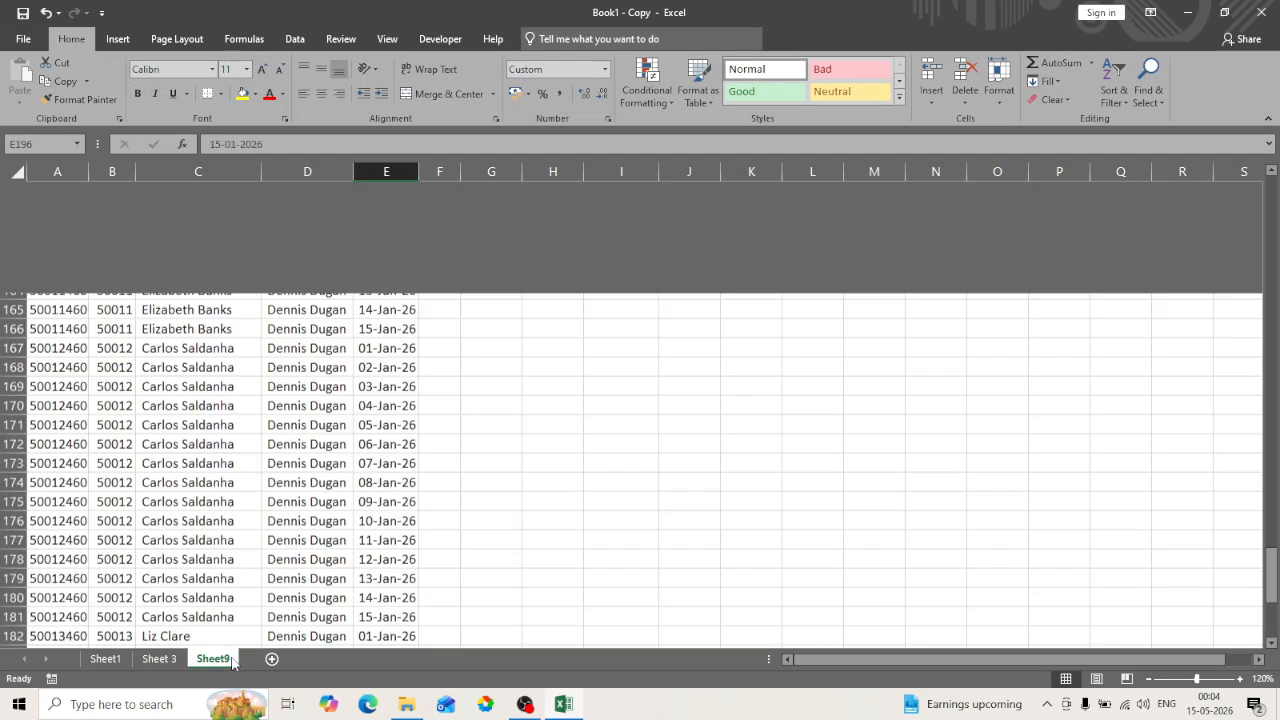
{"action": "key", "text": "Right"}
{"action": "key", "text": "ctrl+shift+Up"}
{"action": "key", "text": "shift+Down"}
{"action": "key", "text": "ctrl+BackSpace"}
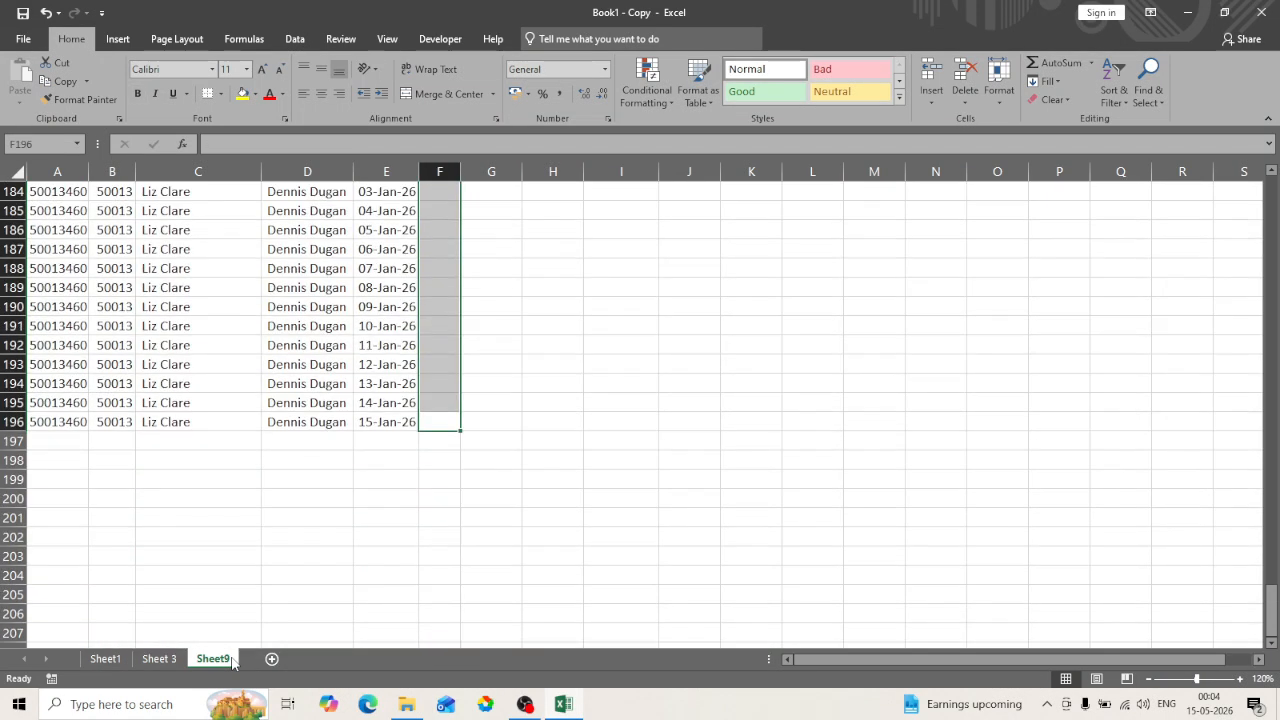
Check the formula in A2 that builds the UID on Sheet9
{"action": "key", "text": "ctrl+Up"}
{"action": "key", "text": "ctrl+Left"}
{"action": "key", "text": "Down"}
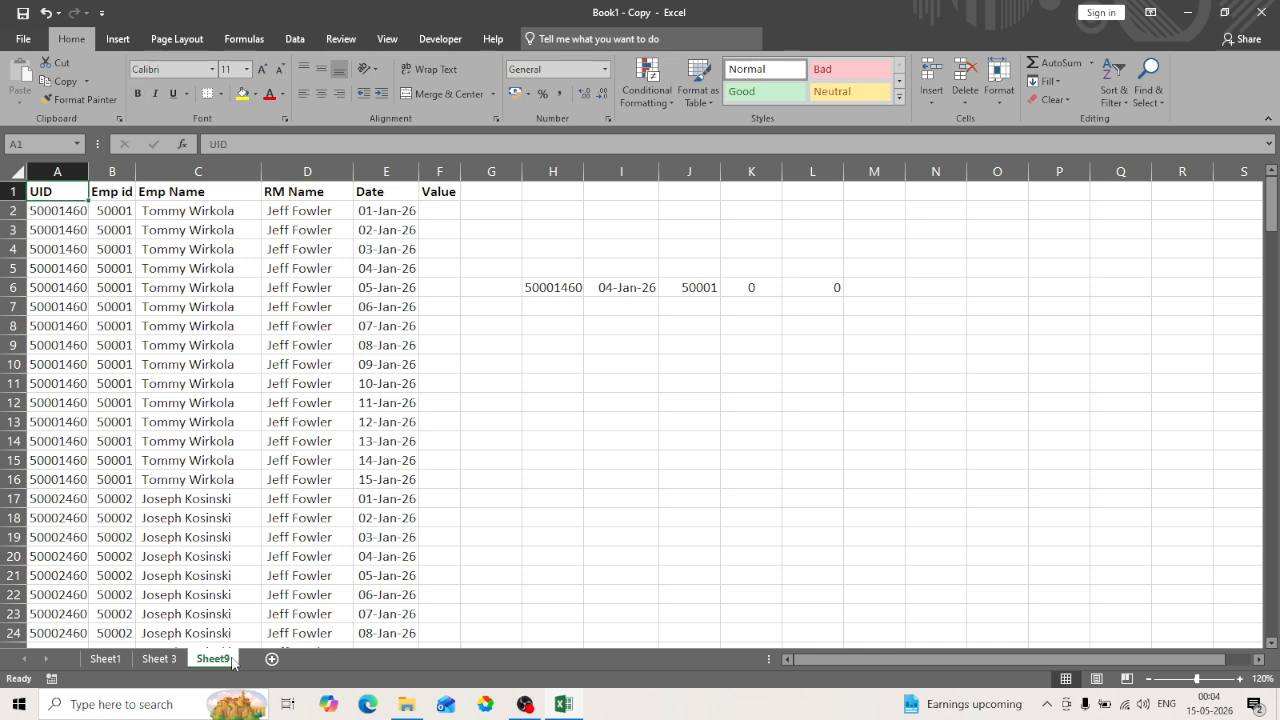
{"action": "key", "text": "Up"}
{"action": "key", "text": "Right"}
{"action": "key", "text": "Left"}
{"action": "key", "text": "Down"}
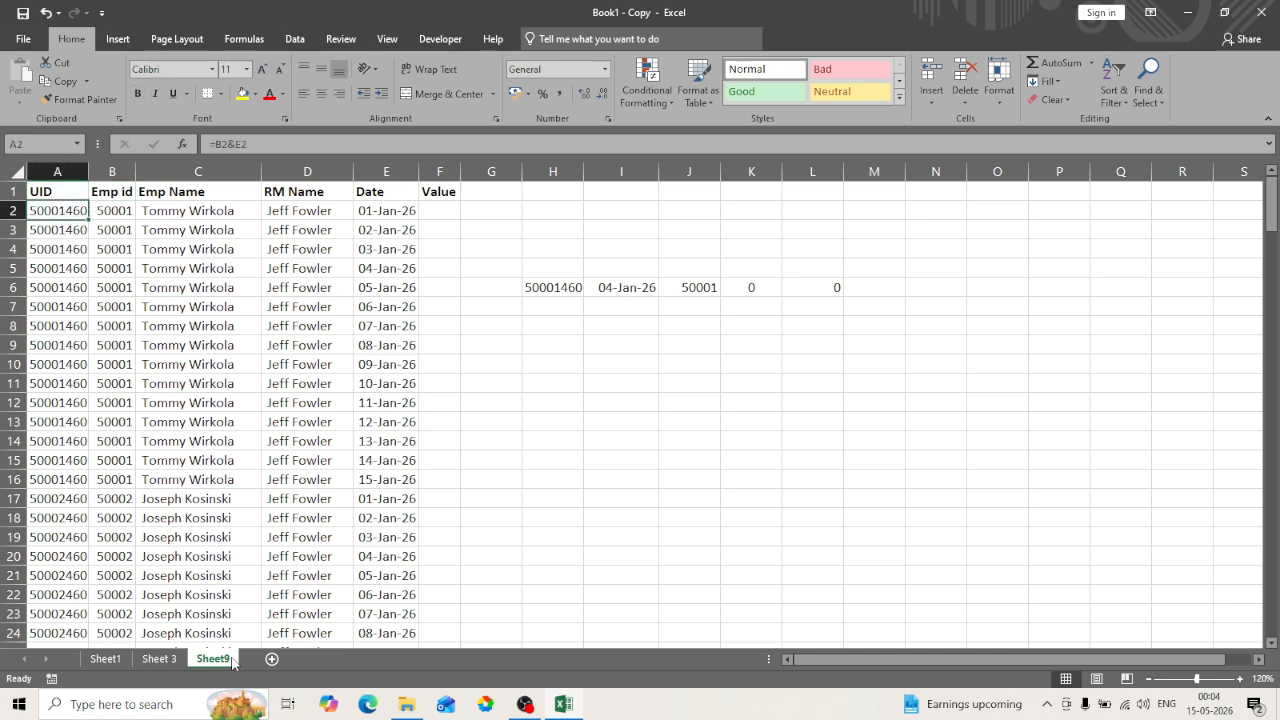
Clear the leftover test lookup cells H6:L6 on Sheet9
{"action": "key", "text": "Up"}
{"action": "key", "text": "ctrl+Right"}
{"action": "key", "text": "Right"}
{"action": "key", "text": "Right"}
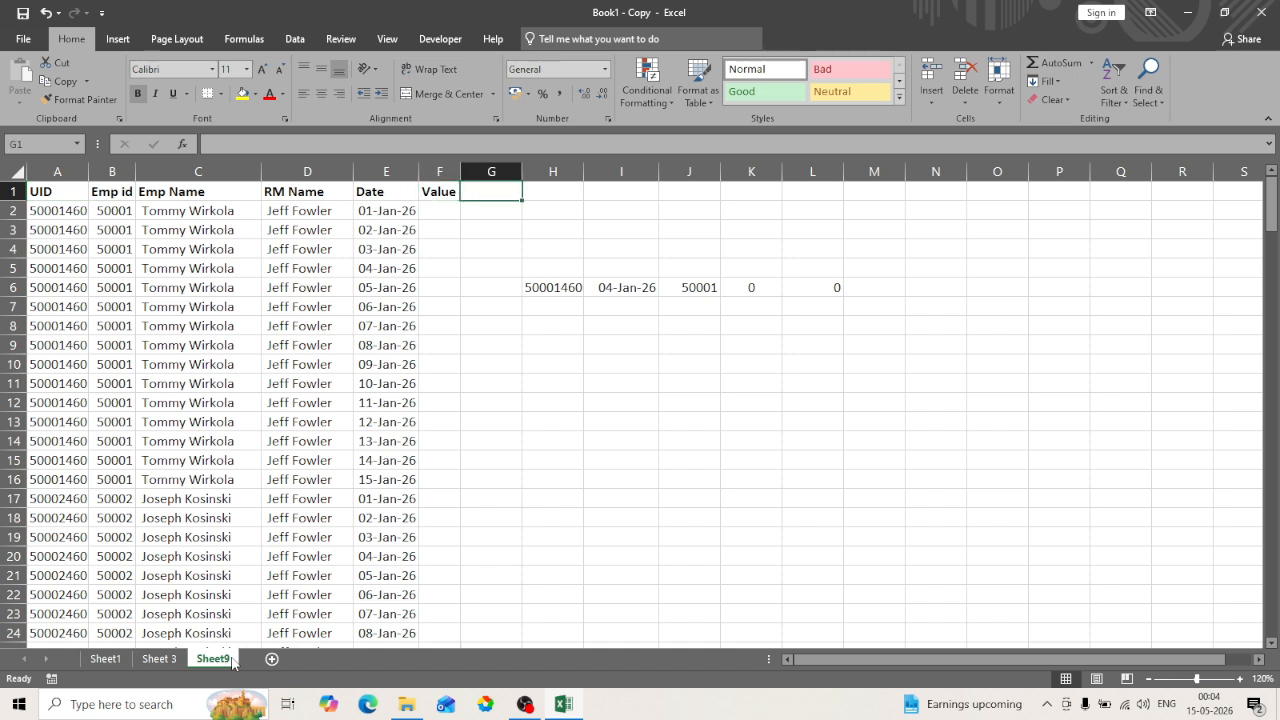
{"action": "key", "text": "ctrl+Down"}
{"action": "key", "text": "ctrl+shift+Right"}
{"action": "key", "text": "Delete"}
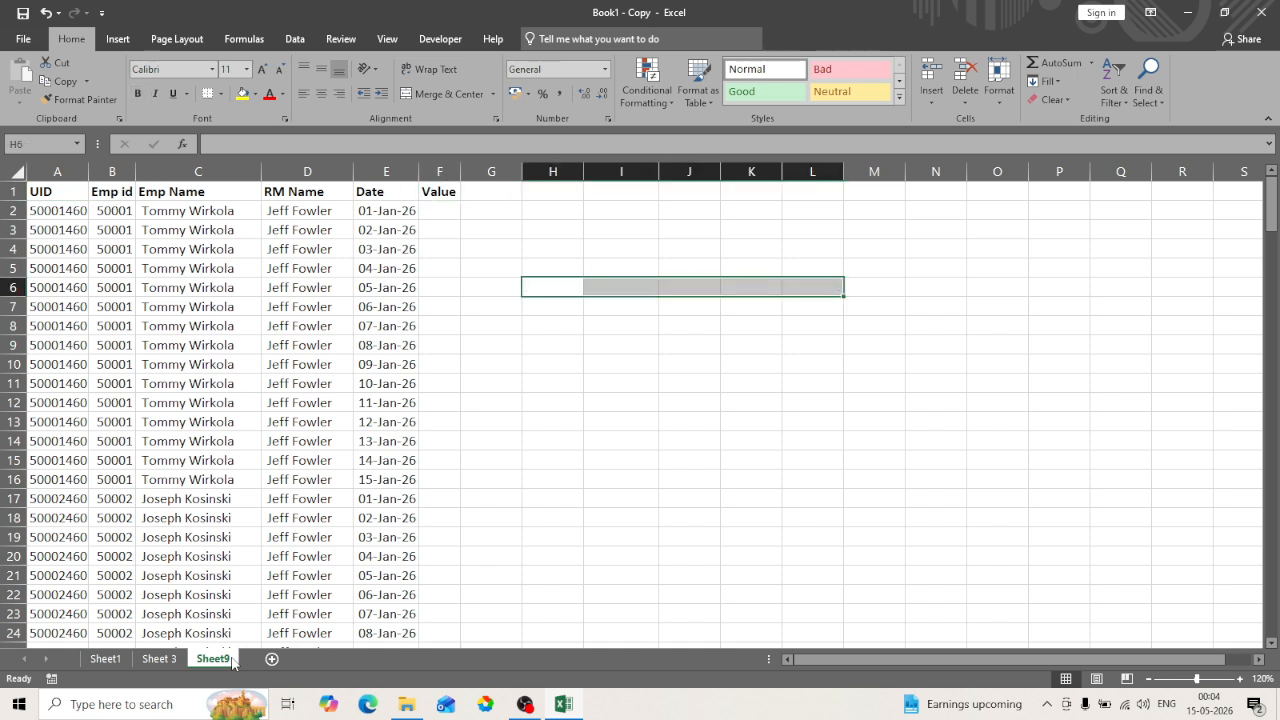
Look through the employee and date rows beside the empty Value column on Sheet9
{"action": "key", "text": "ctrl+Up"}
{"action": "key", "text": "ctrl+Left"}
{"action": "key", "text": "ctrl+Left"}
{"action": "key", "text": "ctrl+Right"}
{"action": "key", "text": "Down"}
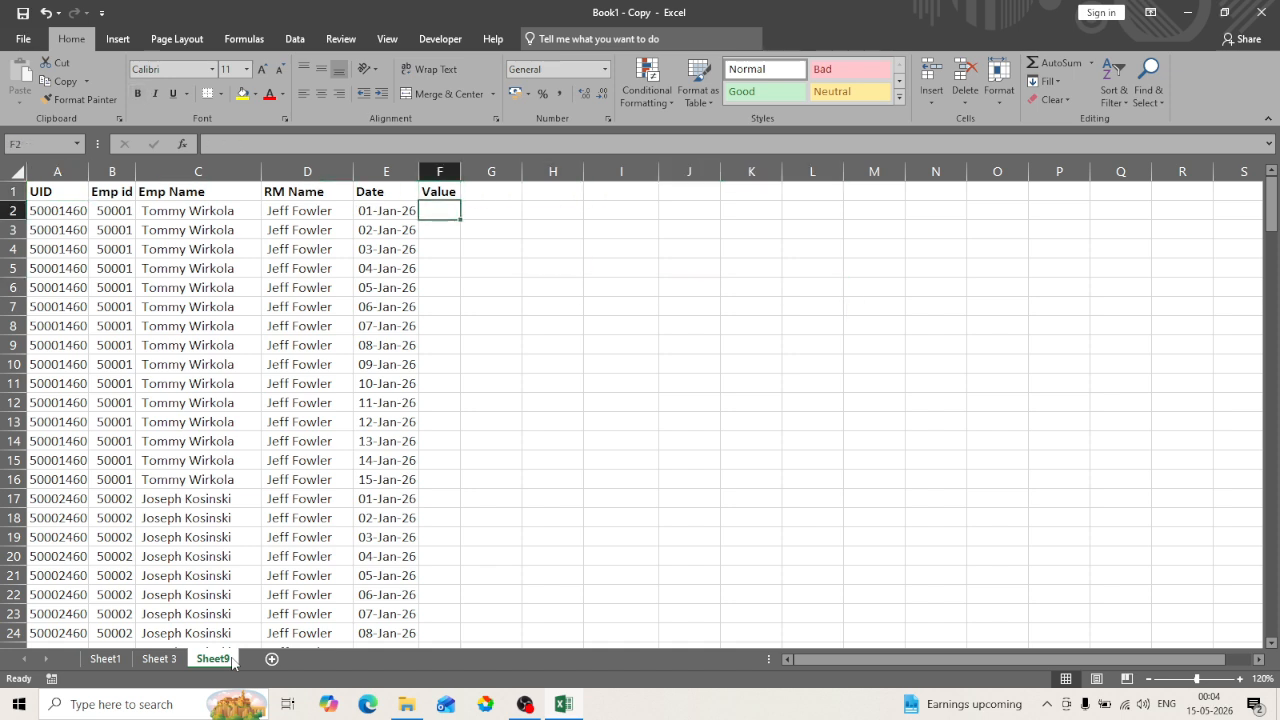
{"action": "key", "text": "Down"}
{"action": "key", "text": "Down"}
{"action": "key", "text": "Down"}
{"action": "key", "text": "Down"}
{"action": "key", "text": "Down"}
{"action": "key", "text": "Down"}
{"action": "key", "text": "Down"}
{"action": "key", "text": "Down"}
{"action": "key", "text": "Down"}
{"action": "key", "text": "Down"}
{"action": "key", "text": "Down"}
{"action": "key", "text": "Down"}
{"action": "key", "text": "Down"}
{"action": "key", "text": "Down"}
{"action": "key", "text": "Down"}
{"action": "key", "text": "Down"}
{"action": "key", "text": "Down"}
{"action": "key", "text": "Down"}
{"action": "key", "text": "Down"}
{"action": "key", "text": "Down"}
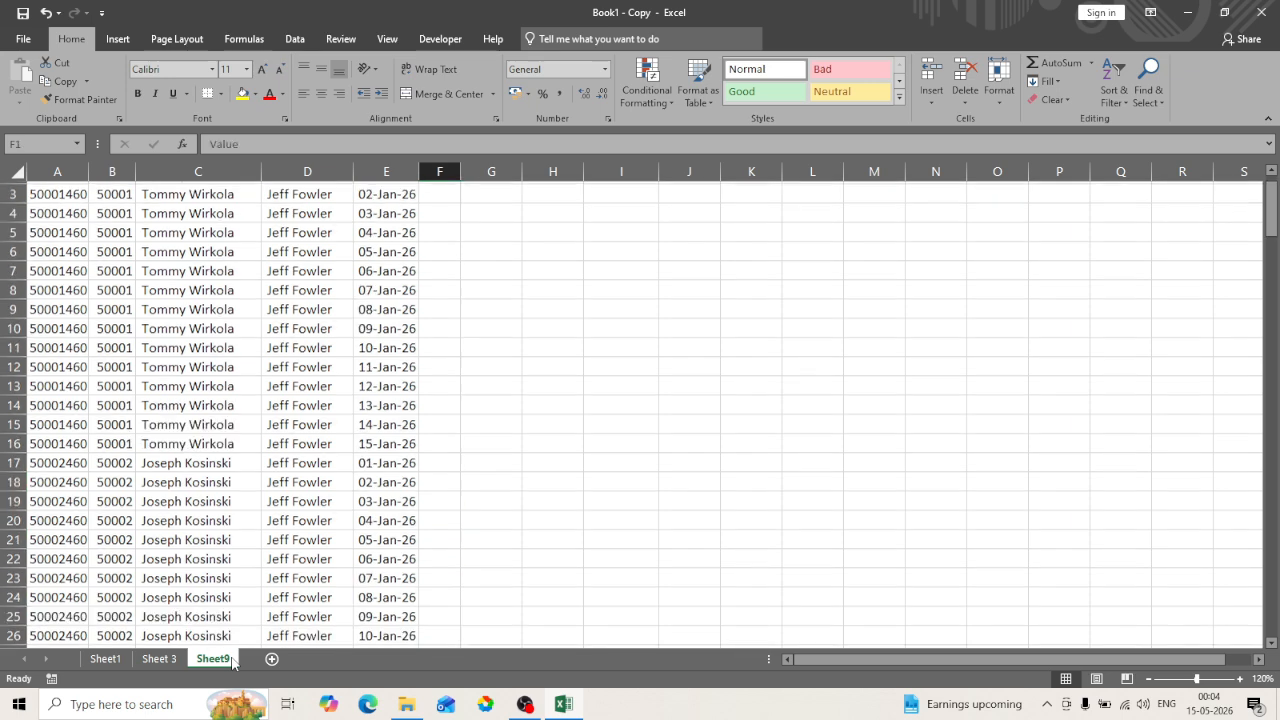
{"action": "key", "text": "ctrl+Up"}
{"action": "key", "text": "Down"}
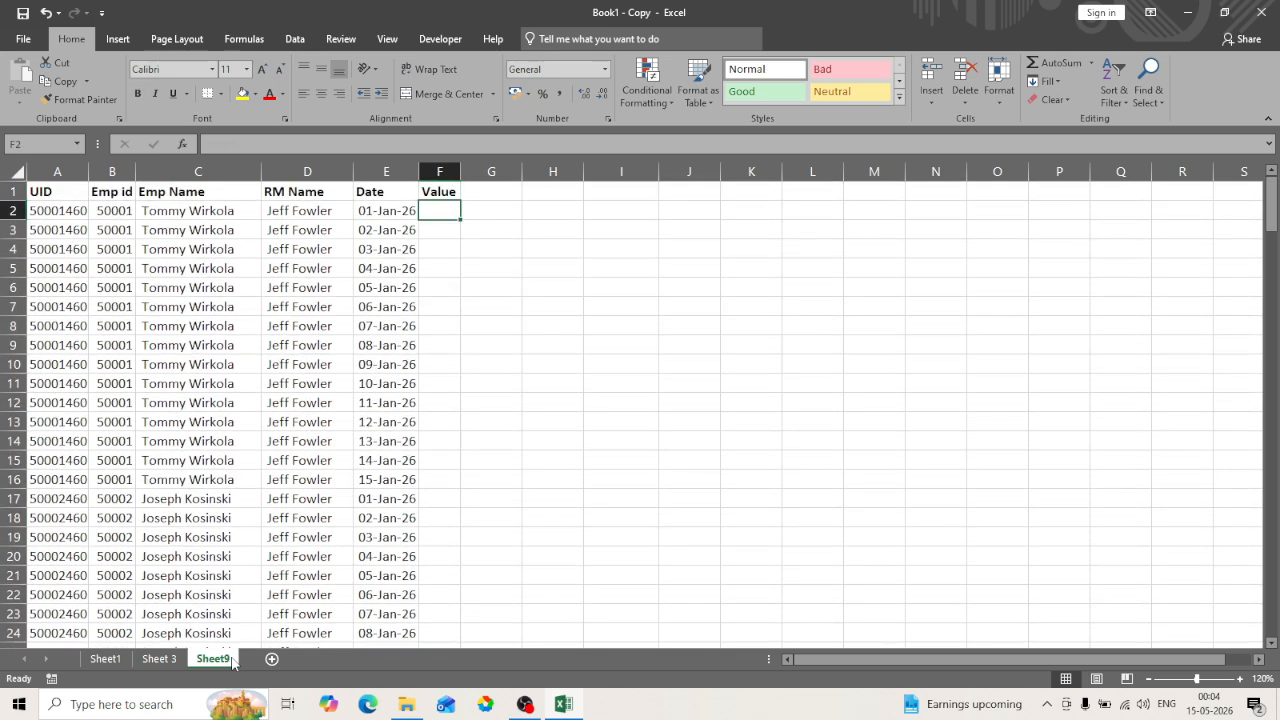
{"action": "type", "text": "=vlo"}
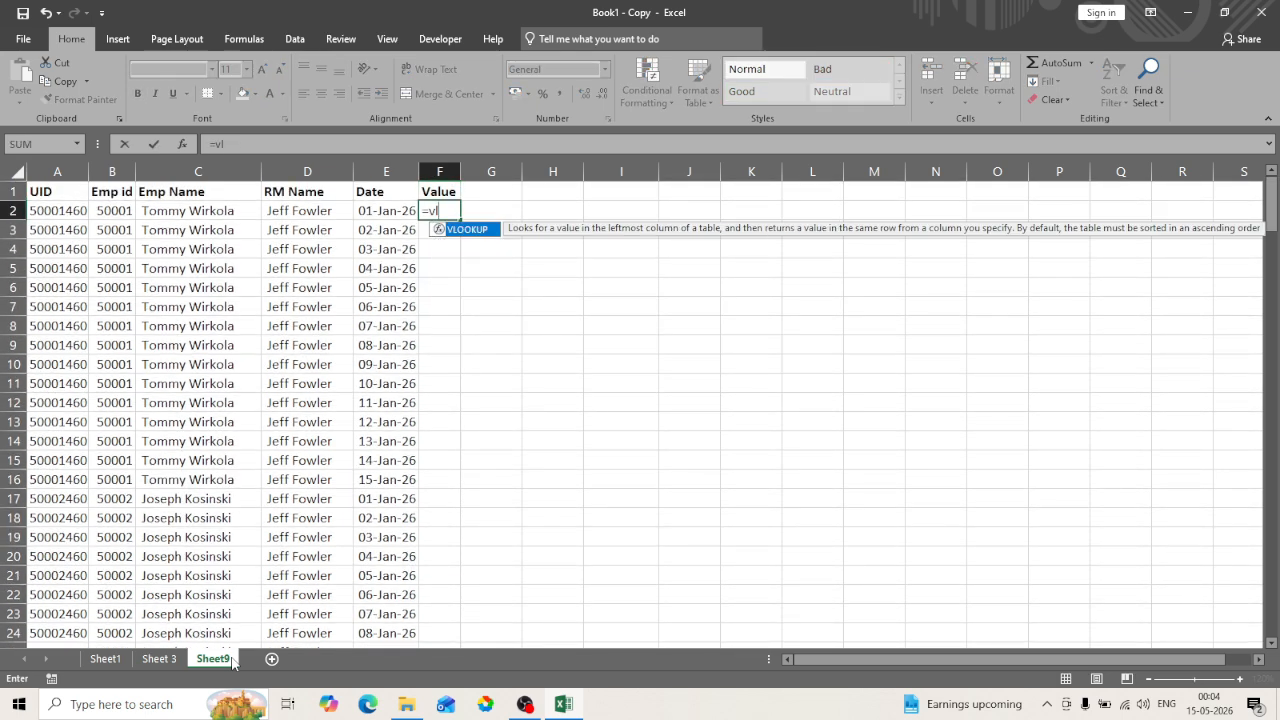
{"action": "key", "text": "Tab"}
{"action": "key", "text": "Left"}
{"action": "key", "text": "Left"}
{"action": "key", "text": "Left"}
{"action": "key", "text": "Left"}
{"action": "key", "text": "Left"}
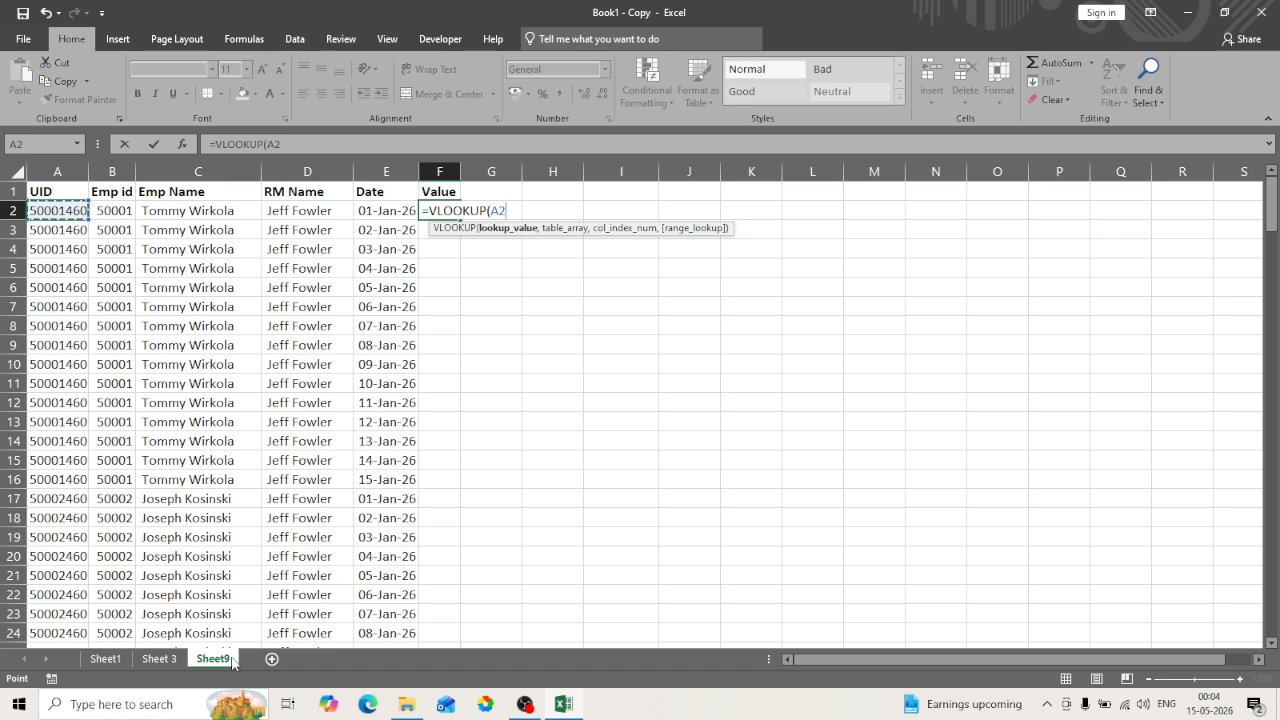
{"action": "key", "text": "Escape"}
{"action": "key", "text": "Escape"}
Check which cells the UID formula in A2 on Sheet9 joins, including the date in E2
{"action": "key", "text": "Left"}
{"action": "key", "text": "Home"}
{"action": "key", "text": "F2"}
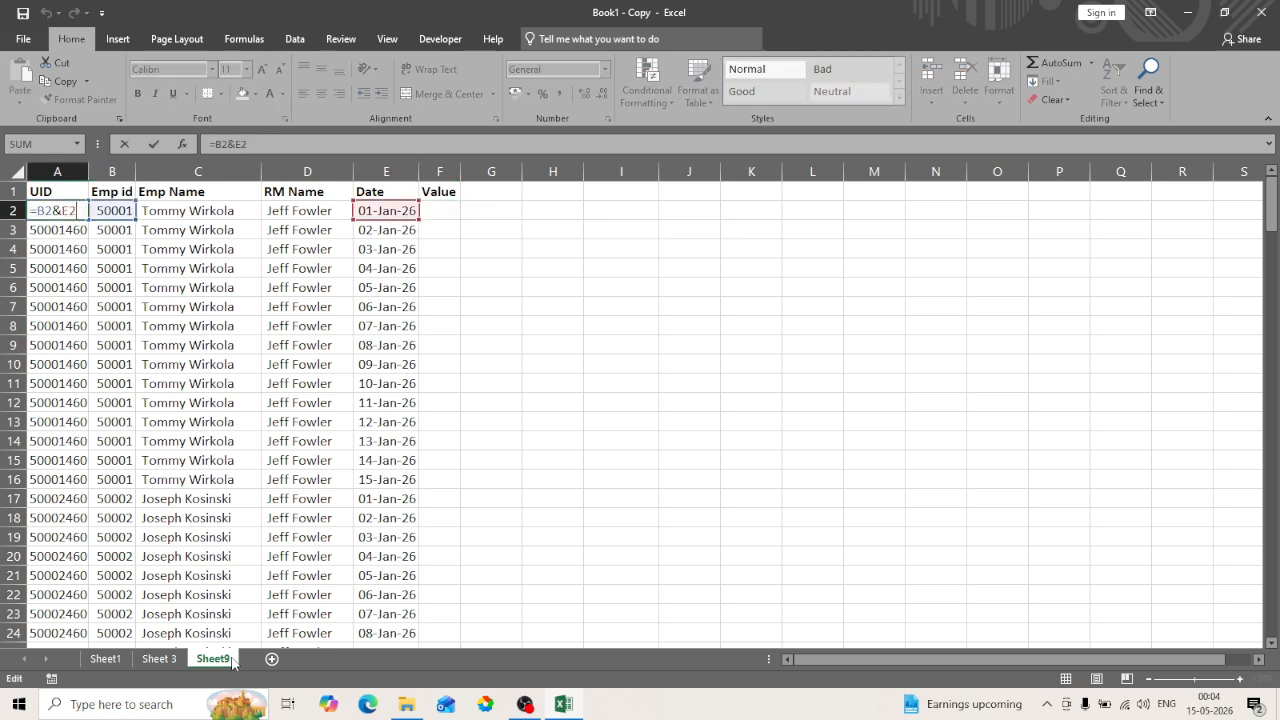
{"action": "key", "text": "Left"}
{"action": "key", "text": "Left"}
{"action": "key", "text": "Left"}
{"action": "key", "text": "Left"}
{"action": "key", "text": "Escape"}
{"action": "key", "text": "Right"}
{"action": "key", "text": "Right"}
{"action": "key", "text": "Right"}
{"action": "key", "text": "Right"}
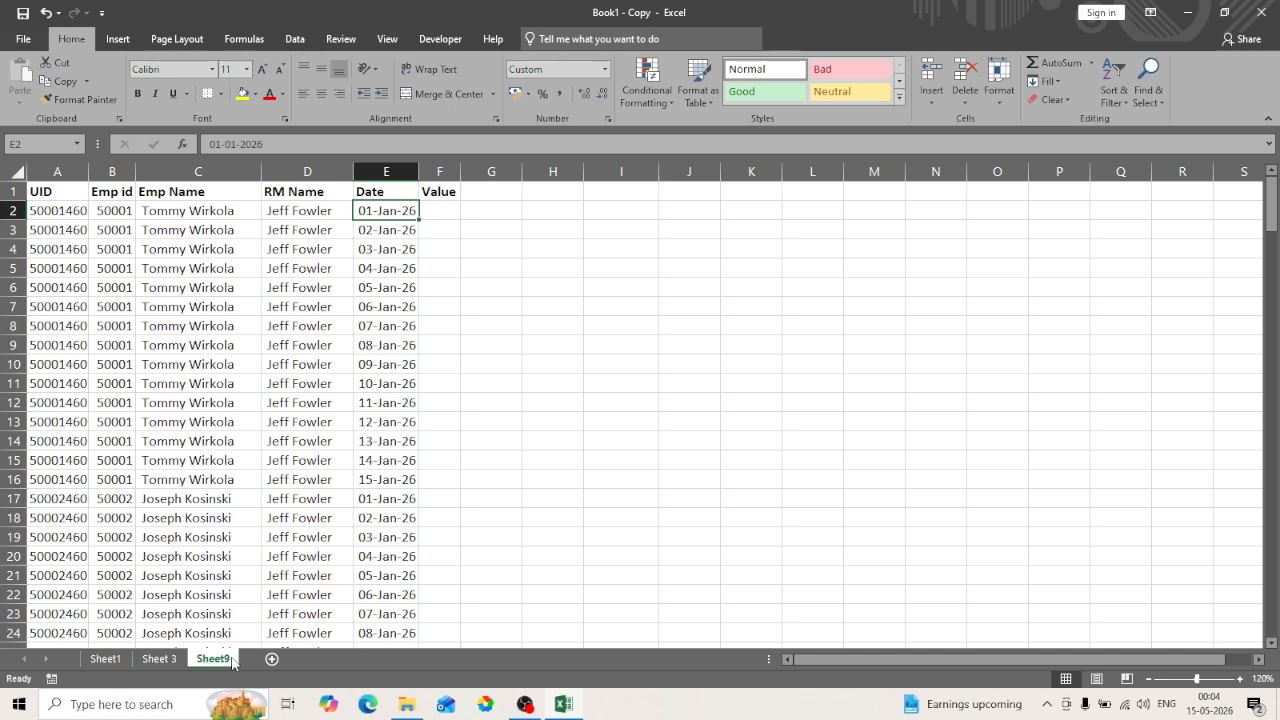
{"action": "key", "text": "Right"}
{"action": "type", "text": "=vl"}
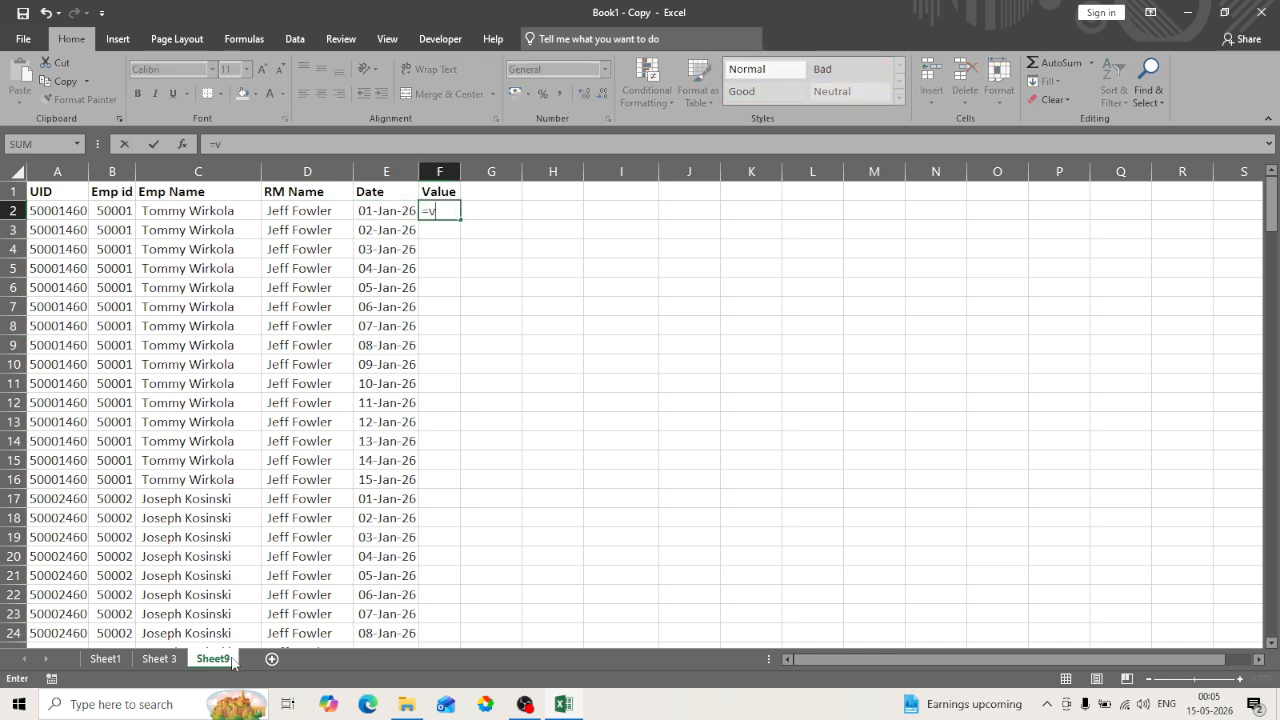
{"action": "key", "text": "Tab"}
{"action": "key", "text": "Left"}
{"action": "key", "text": "Left"}
{"action": "key", "text": "Left"}
{"action": "key", "text": "Left"}
{"action": "key", "text": "Left"}
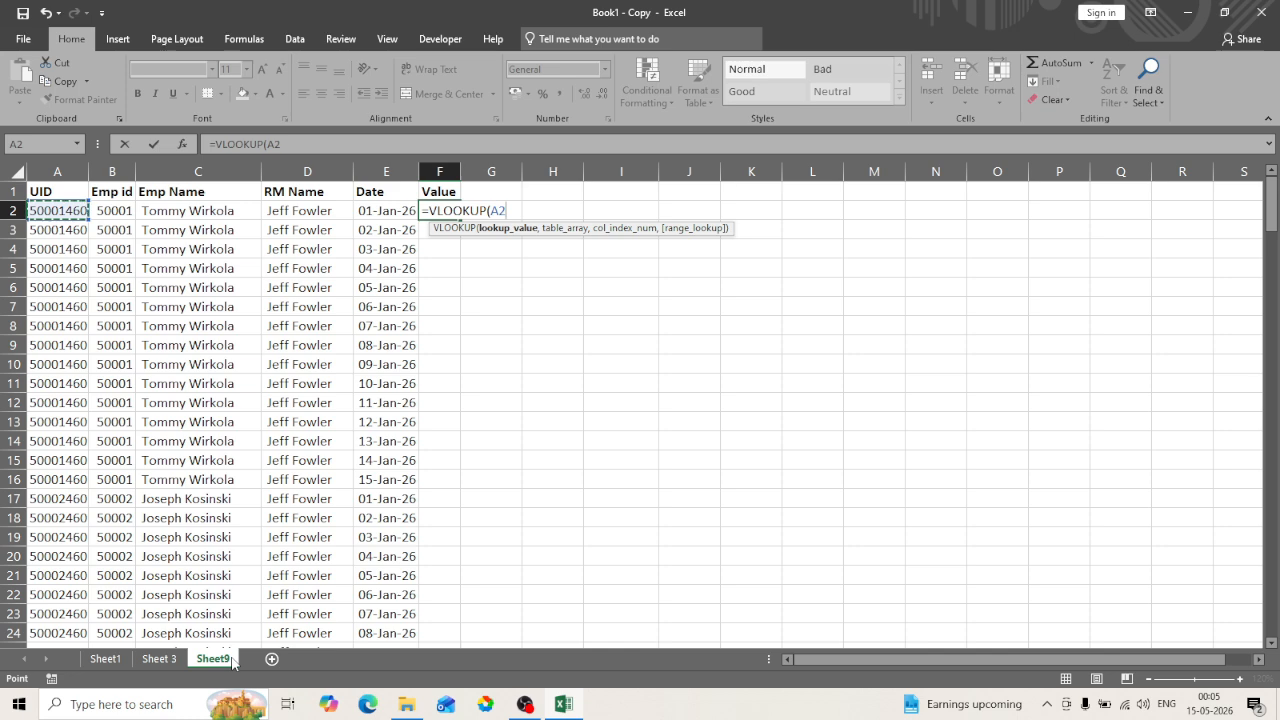
{"action": "type", "text": ","}
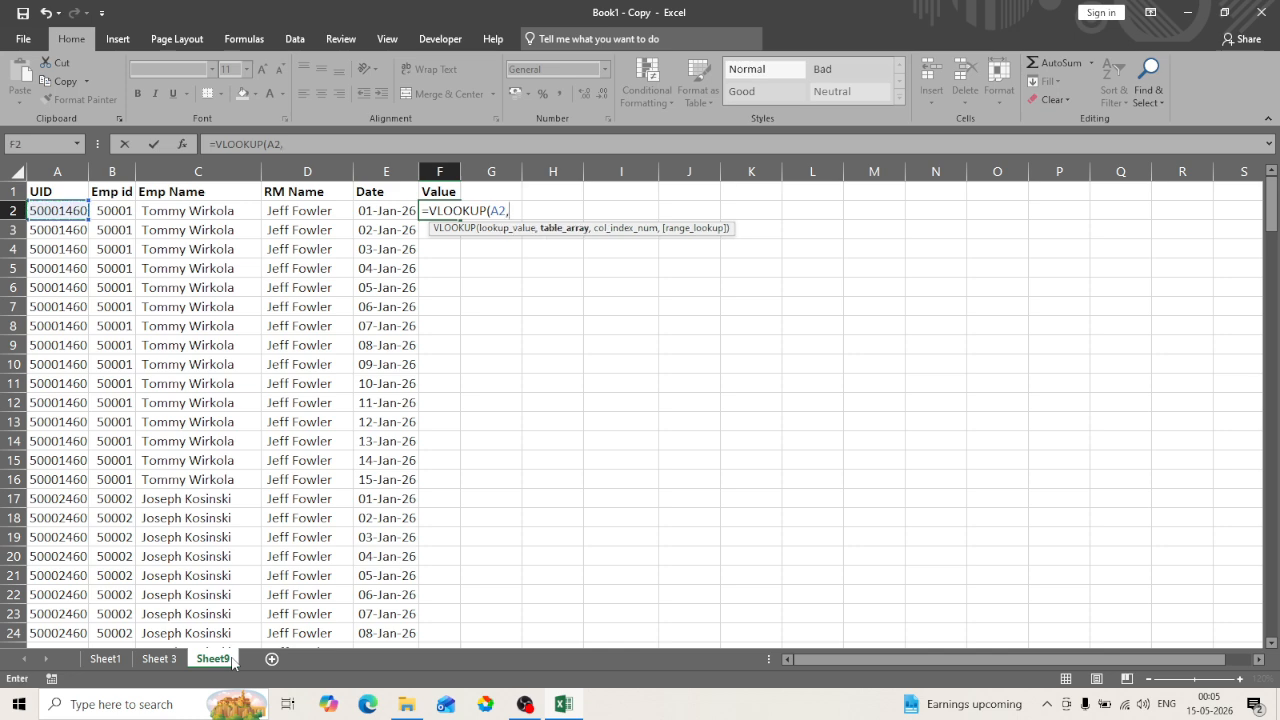
{"action": "left_click", "coordinate": [151, 664]}
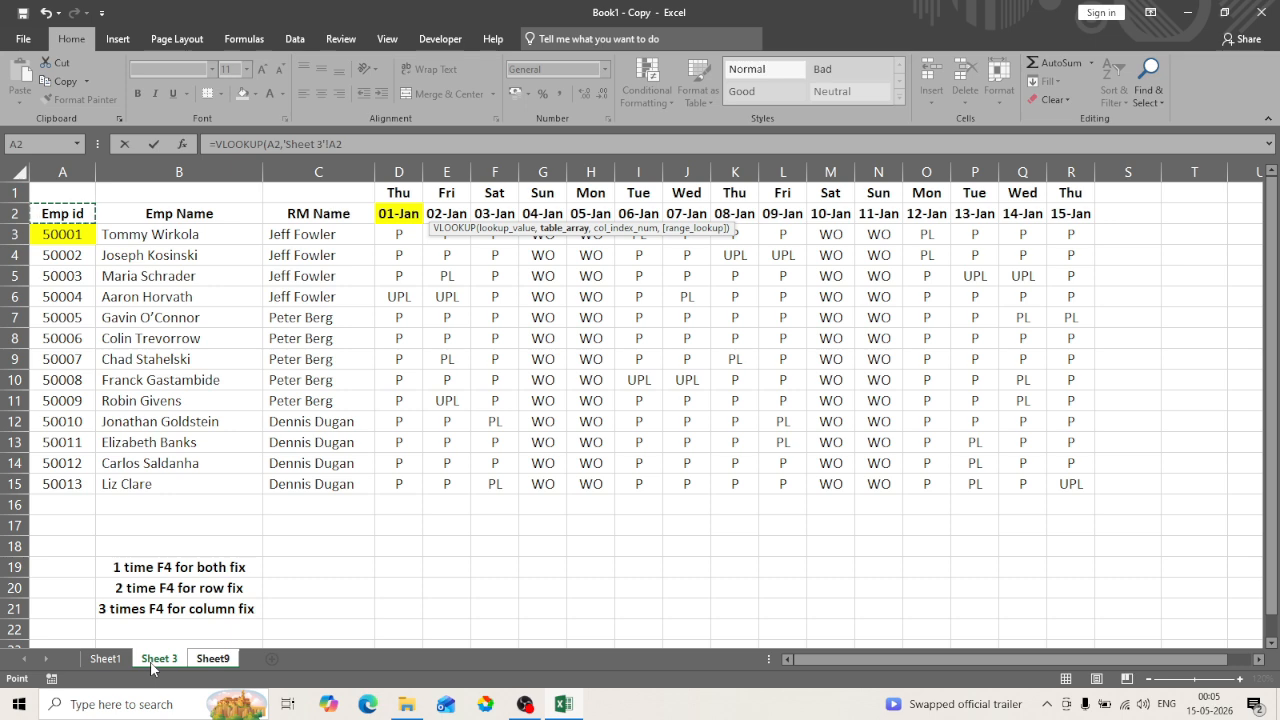
{"action": "key", "text": "Escape"}
{"action": "type", "text": "=vl"}
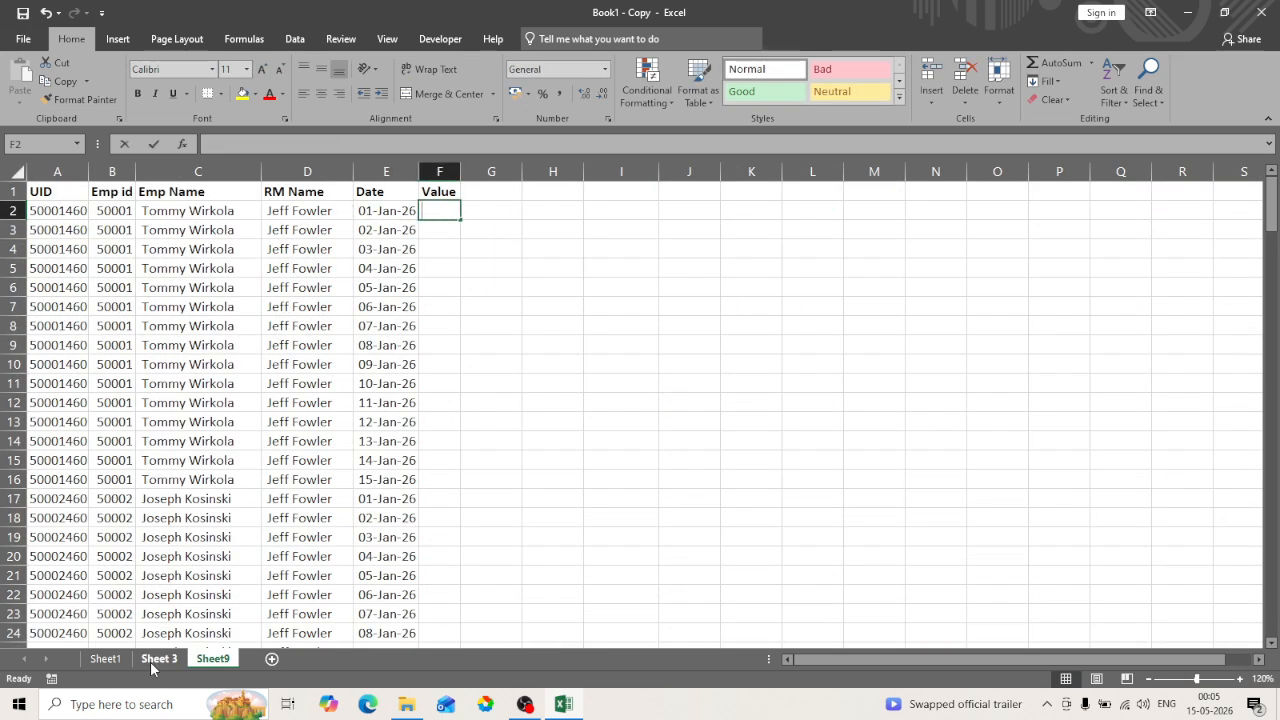
{"action": "key", "text": "Tab"}
{"action": "key", "text": "Escape"}
Start a VLOOKUP formula in F2 of Sheet9 with the Emp id in B2 as the lookup value
{"action": "type", "text": "=vl"}
{"action": "key", "text": "Tab"}
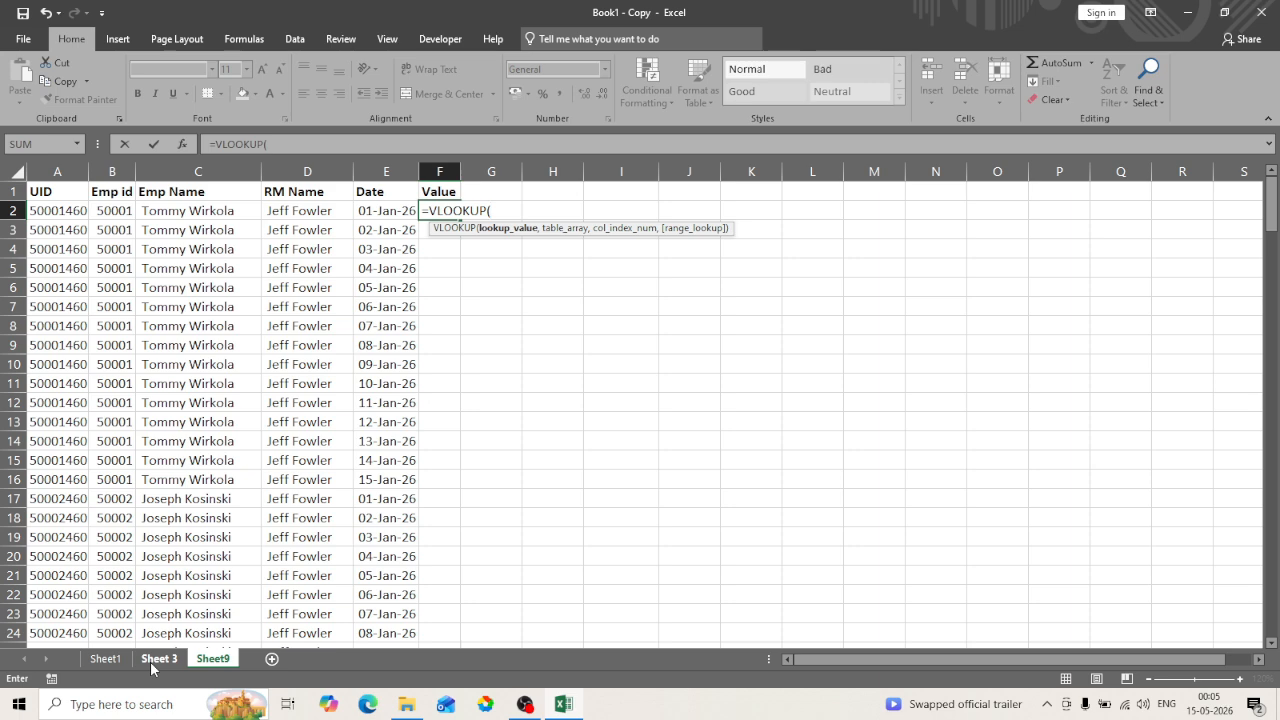
{"action": "key", "text": "Left"}
{"action": "key", "text": "Left"}
{"action": "key", "text": "Left"}
{"action": "key", "text": "Left"}
{"action": "type", "text": ","}
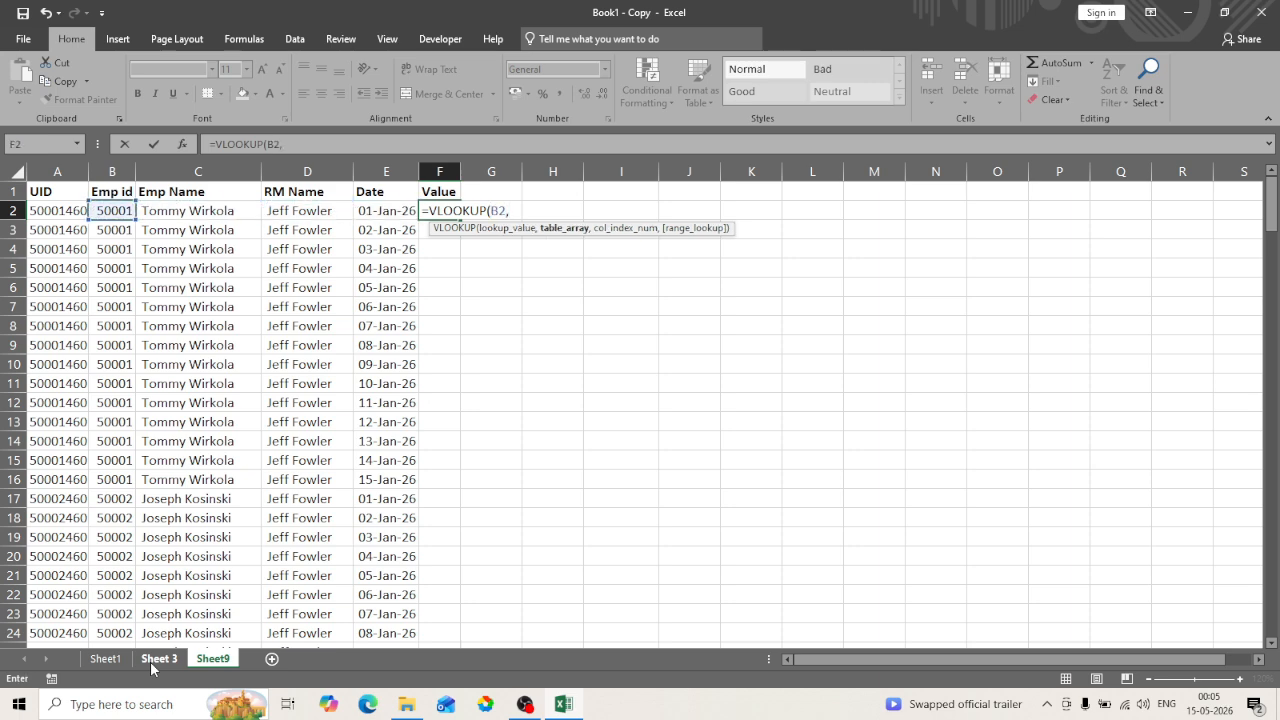
Set columns A to D of Sheet 3 as the VLOOKUP's table array
{"action": "left_click", "coordinate": [150, 661]}
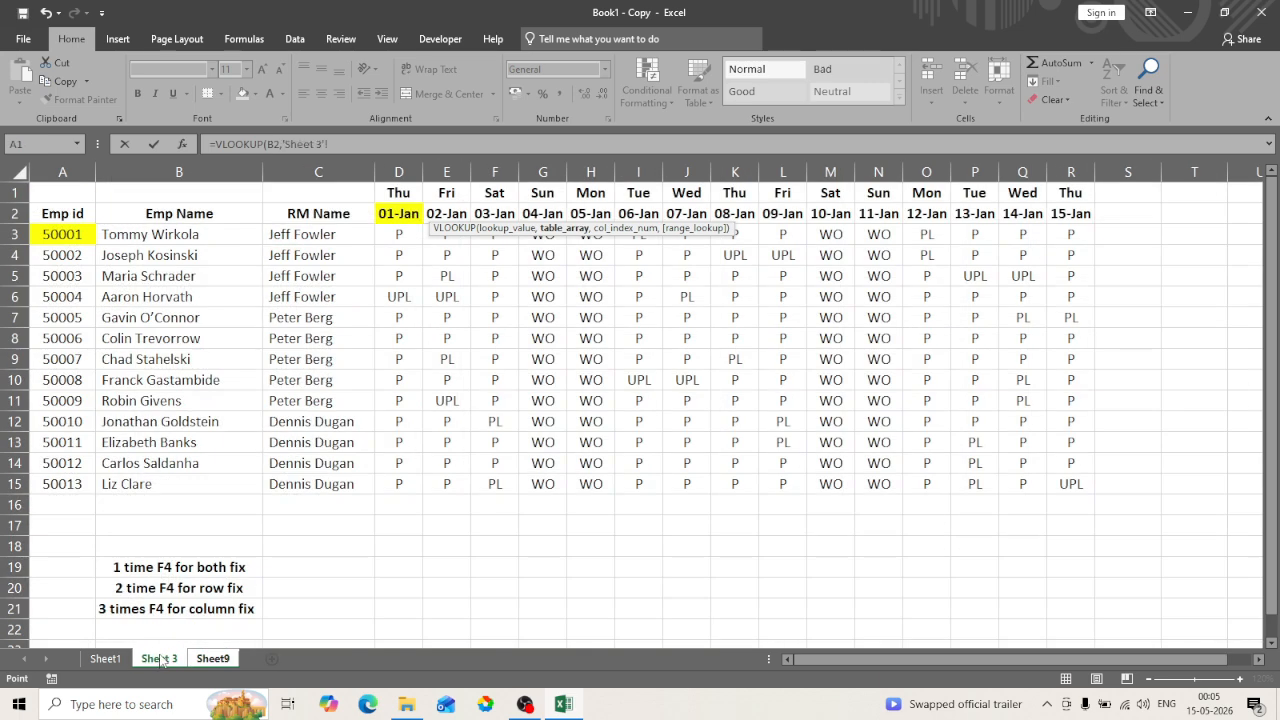
{"action": "key", "text": "ctrl+space"}
{"action": "key", "text": "shift+Right"}
{"action": "key", "text": "shift+Right"}
{"action": "key", "text": "shift+Right"}
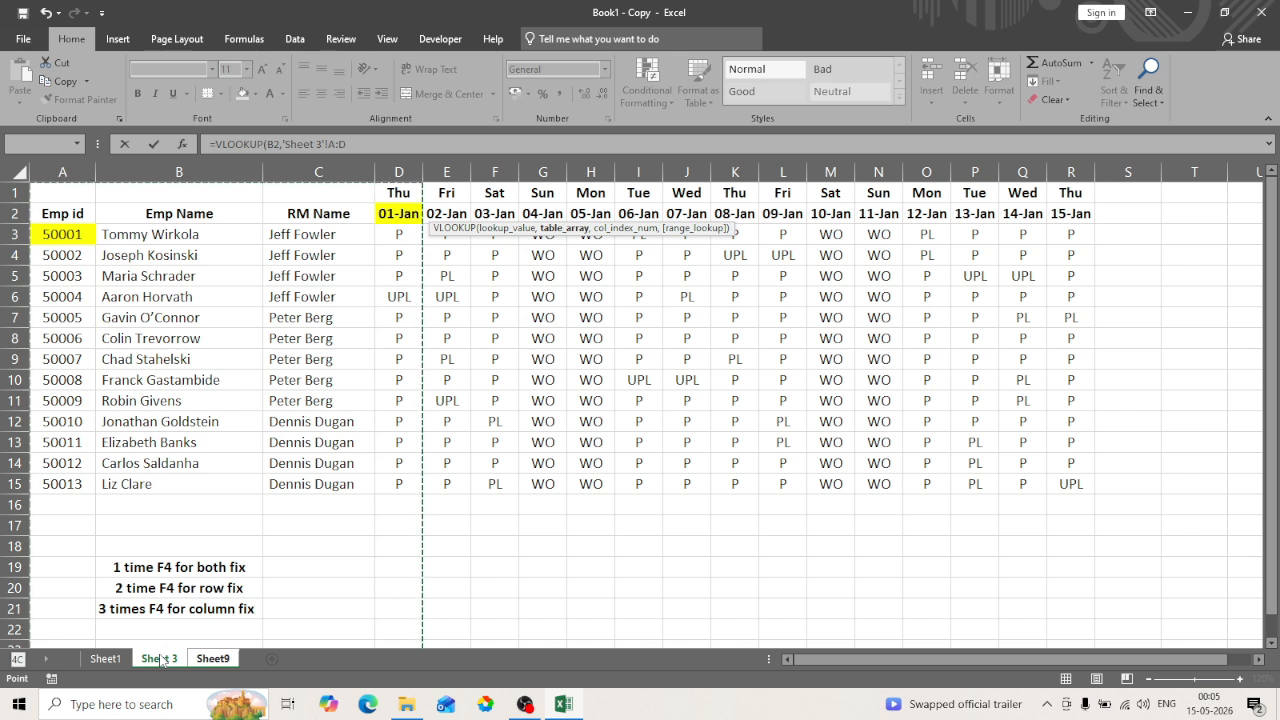
{"action": "key", "text": "shift+Left"}
{"action": "key", "text": "shift+Left"}
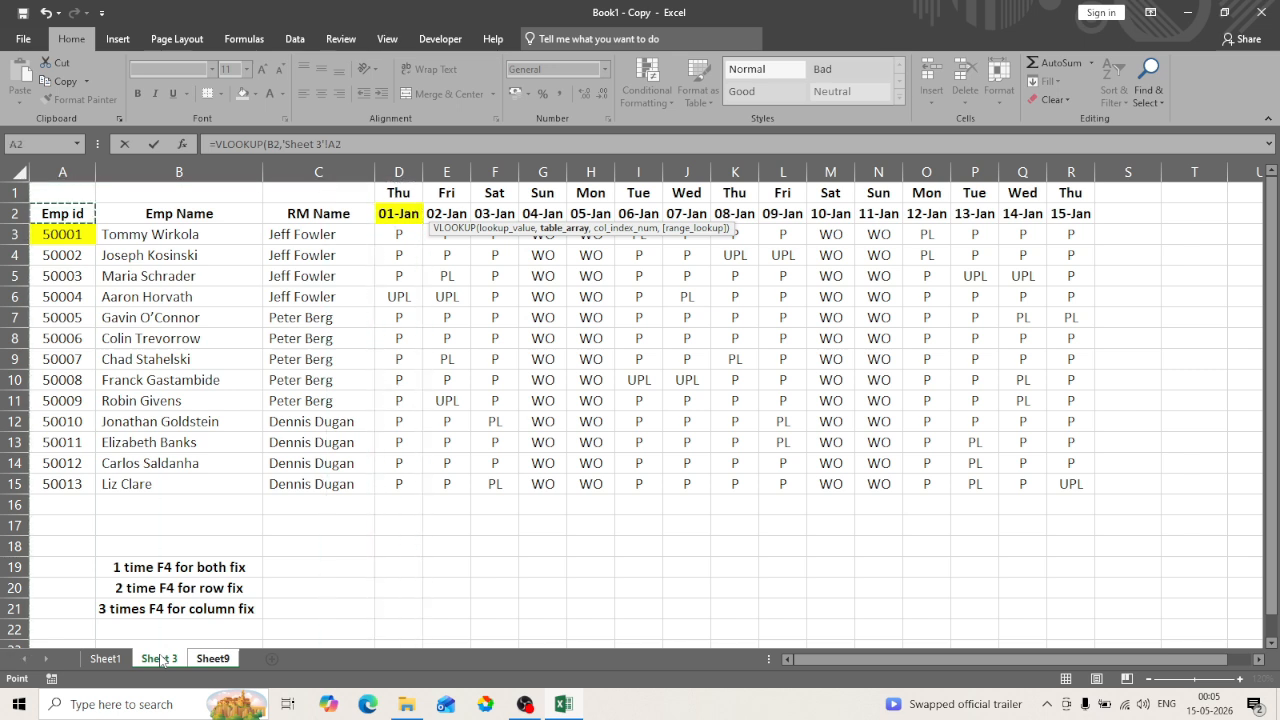
{"action": "key", "text": "shift+Right"}
{"action": "key", "text": "shift+Right"}
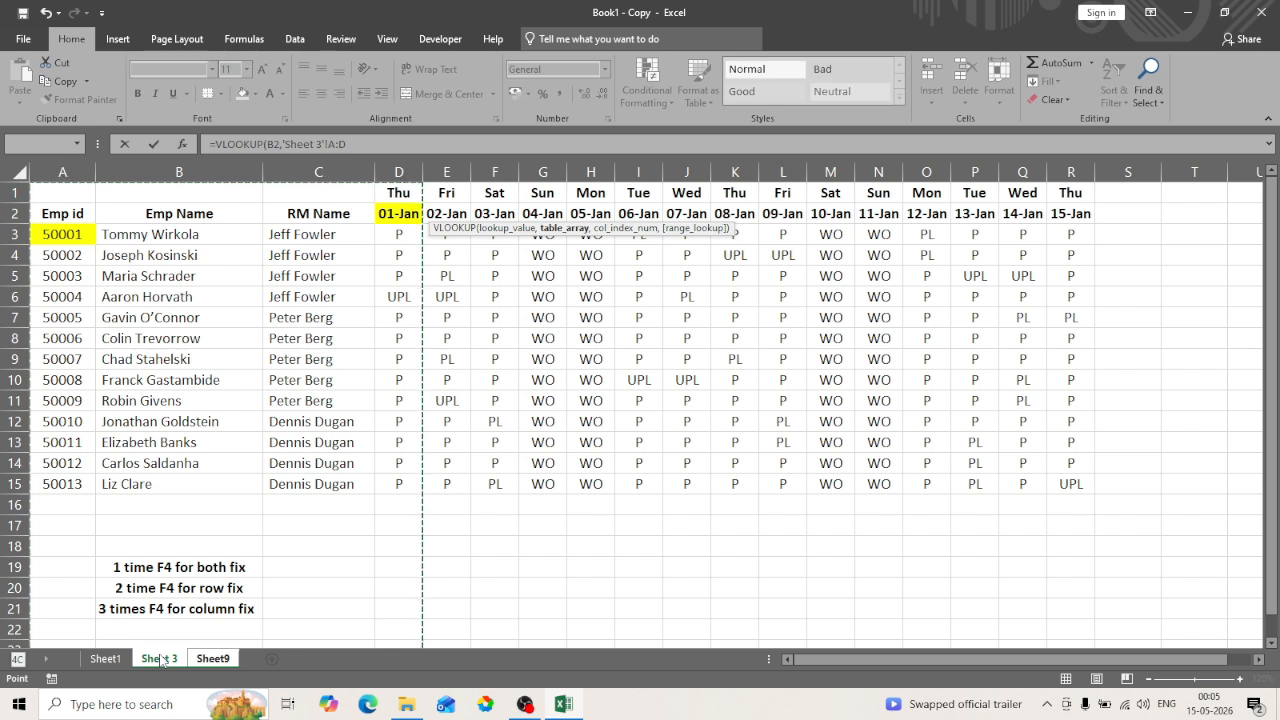
Extend the table array through the date columns to column O, and shrink it back to A:D
{"action": "key", "text": "shift+Right"}
{"action": "key", "text": "shift+Right"}
{"action": "key", "text": "shift+Right"}
{"action": "key", "text": "shift+Right"}
{"action": "key", "text": "shift+Right"}
{"action": "key", "text": "shift+Right"}
{"action": "key", "text": "shift+Right"}
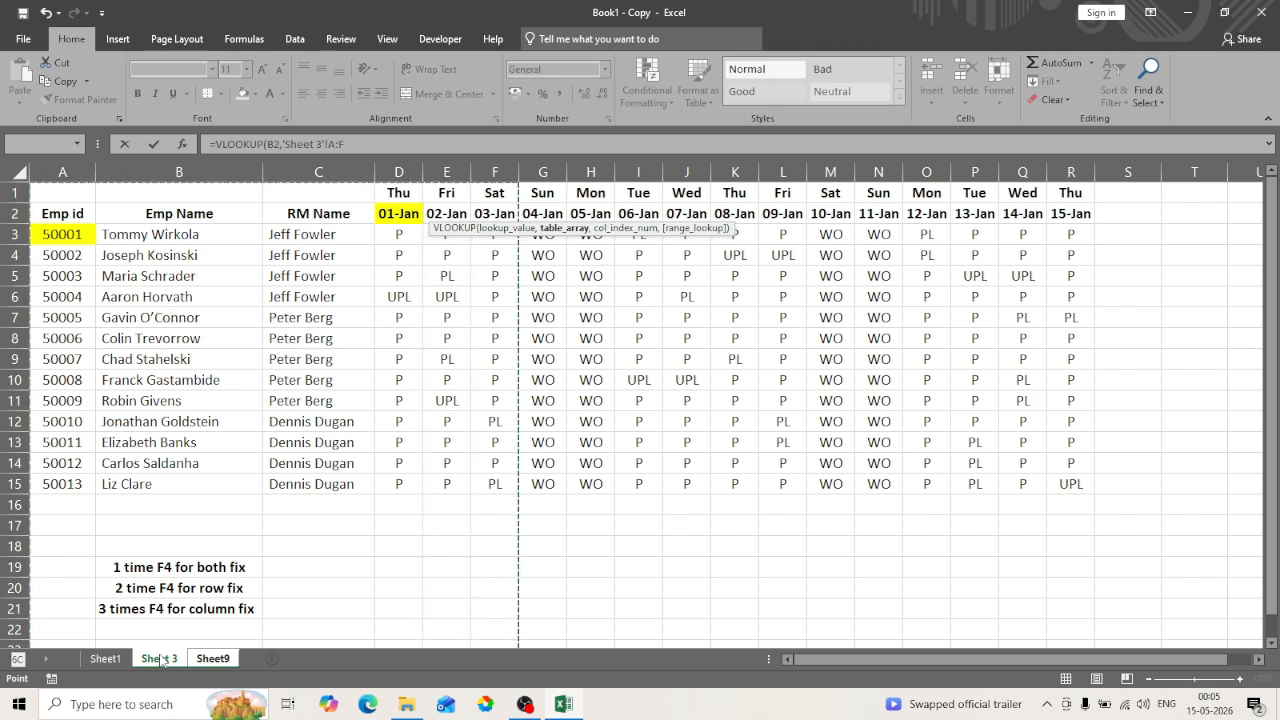
{"action": "key", "text": "shift+Right"}
{"action": "key", "text": "shift+Right"}
{"action": "key", "text": "shift+Right"}
{"action": "key", "text": "shift+Right"}
{"action": "key", "text": "shift+Right"}
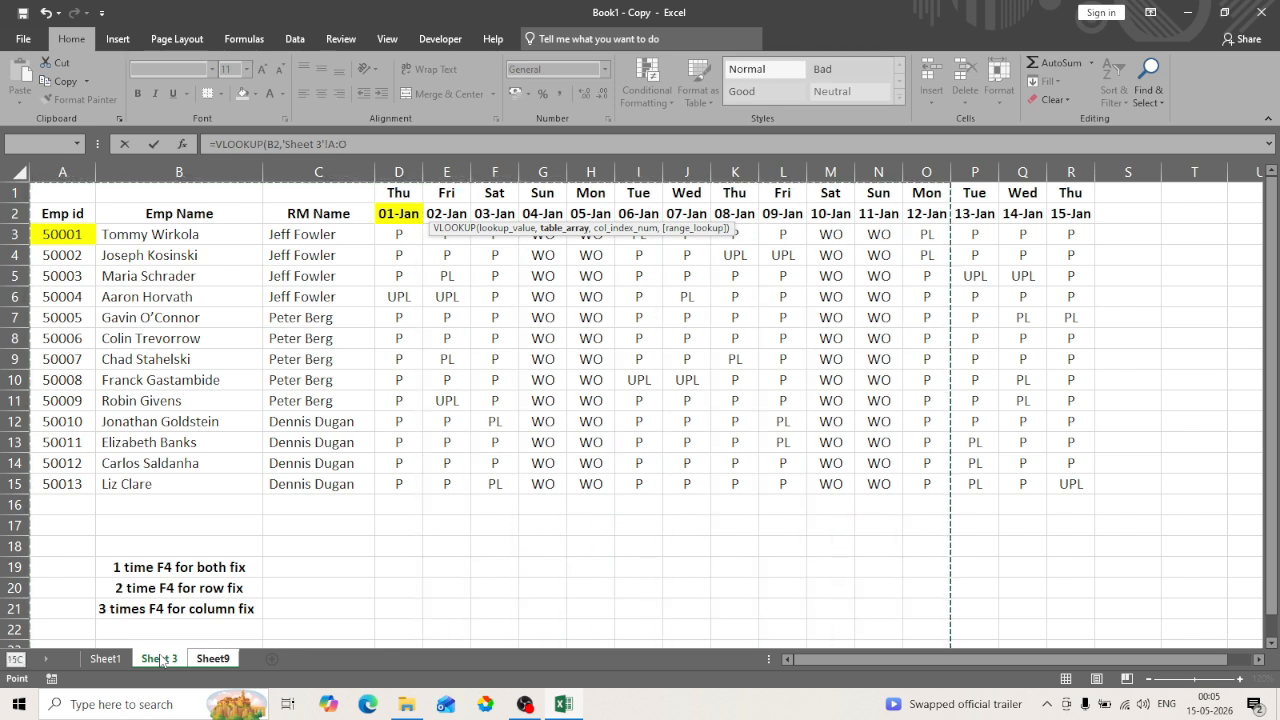
{"action": "key", "text": "shift+Left"}
{"action": "key", "text": "shift+Left"}
{"action": "key", "text": "shift+Left"}
{"action": "key", "text": "shift+Left"}
{"action": "key", "text": "shift+Left"}
{"action": "key", "text": "shift+Left"}
{"action": "key", "text": "shift+Left"}
{"action": "key", "text": "shift+Left"}
{"action": "key", "text": "shift+Left"}
{"action": "key", "text": "shift+Left"}
{"action": "key", "text": "shift+Left"}
{"action": "key", "text": "shift+Left"}
{"action": "key", "text": "shift+Left"}
{"action": "key", "text": "shift+Left"}
{"action": "key", "text": "shift+Right"}
{"action": "key", "text": "shift+Right"}
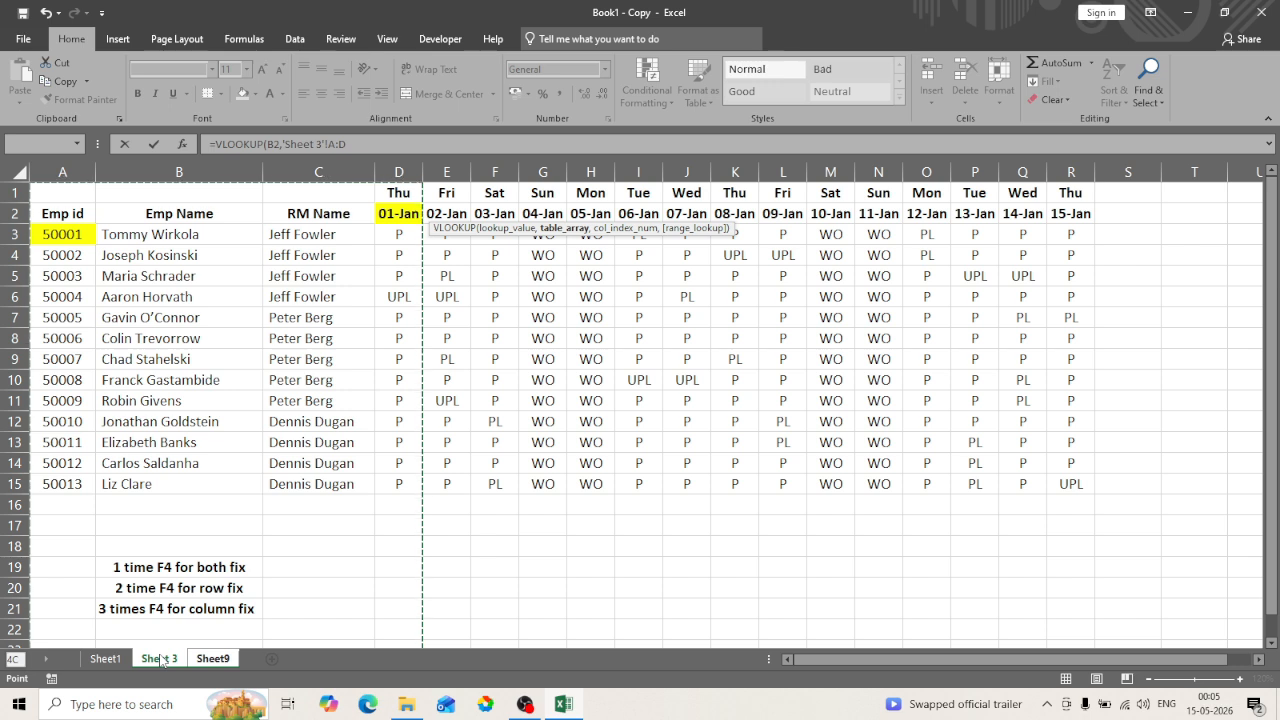
Complete the VLOOKUP in F2 with column index 4 and exact match 0, and fill it down to F3
{"action": "type", "text": ",4"}
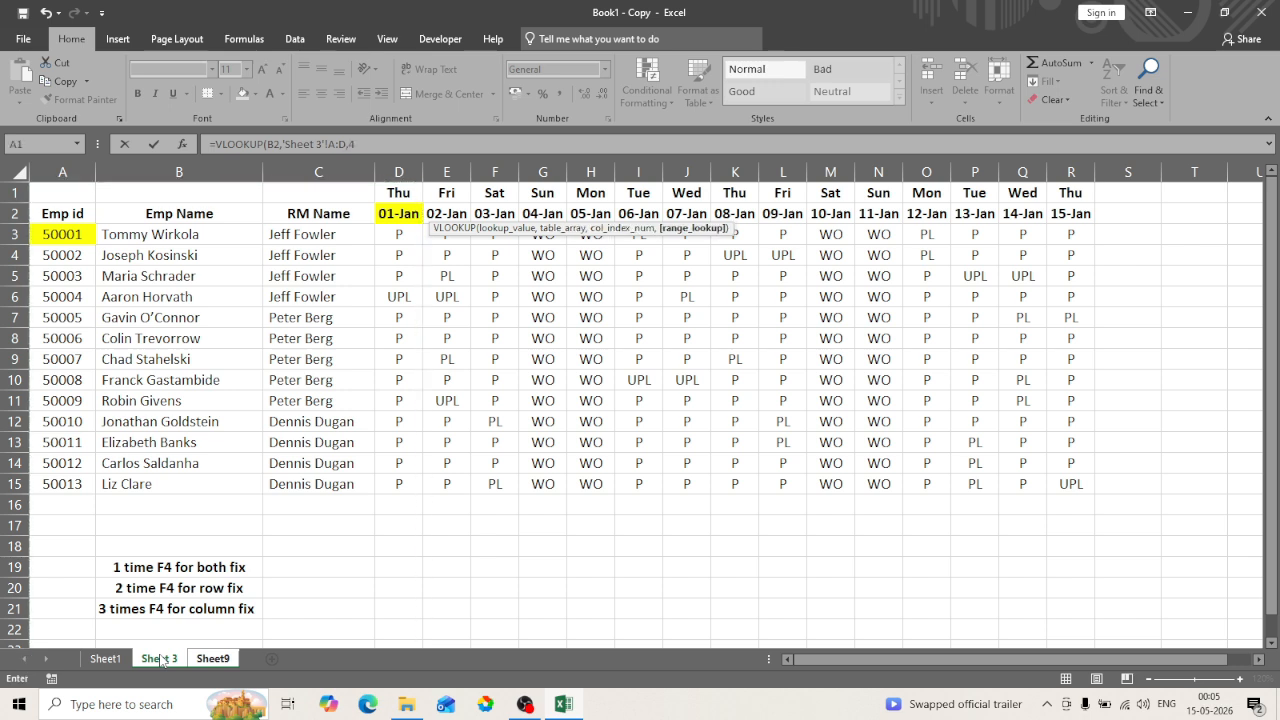
{"action": "type", "text": ",0)"}
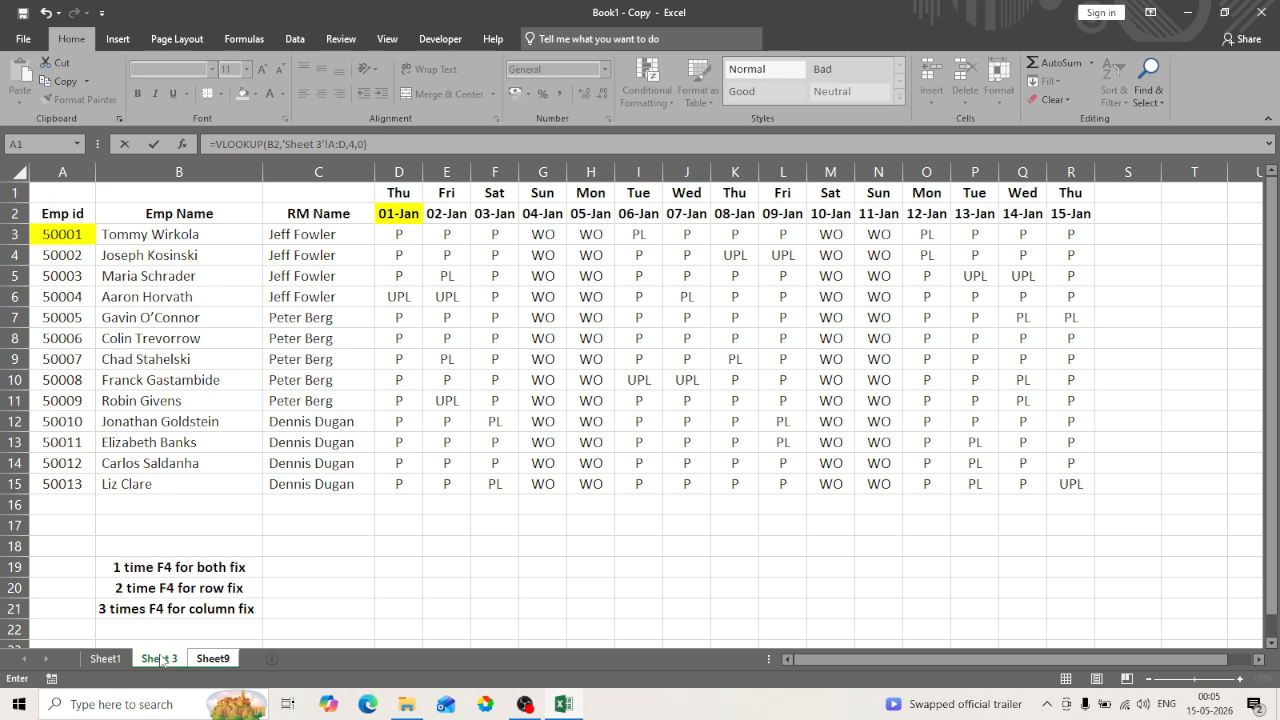
{"action": "key", "text": "Return"}
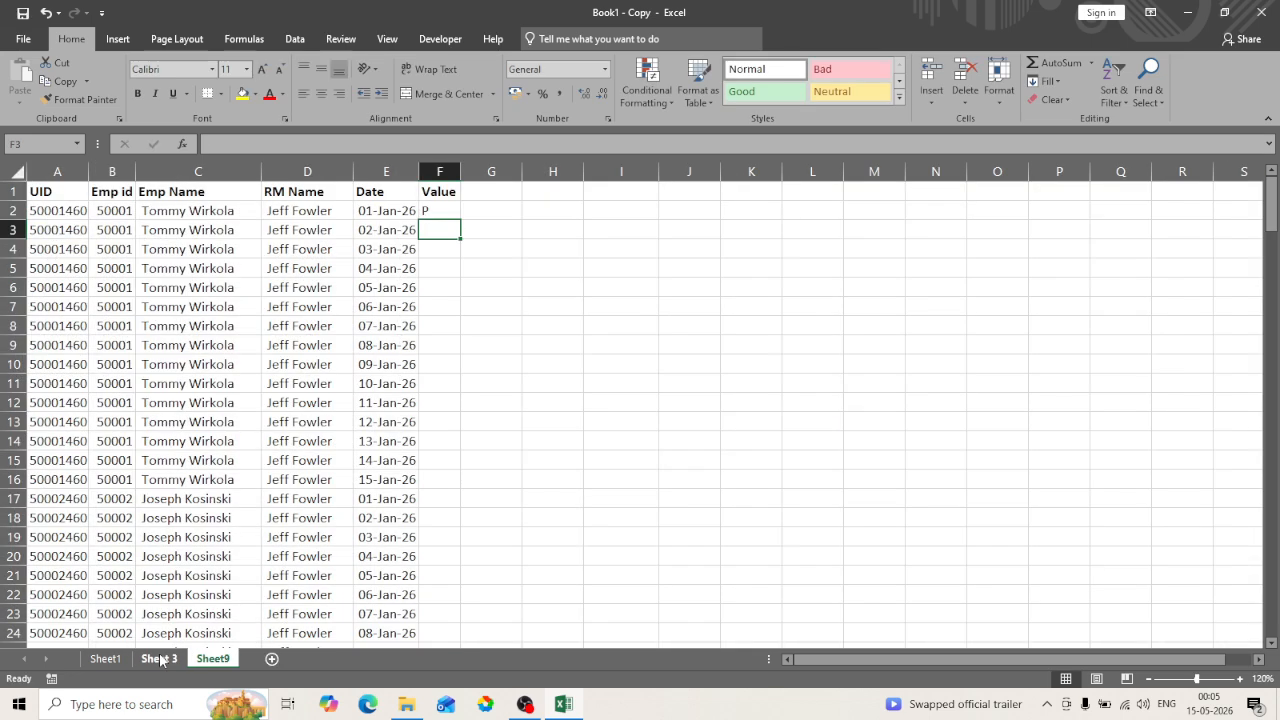
{"action": "key", "text": "ctrl+d"}
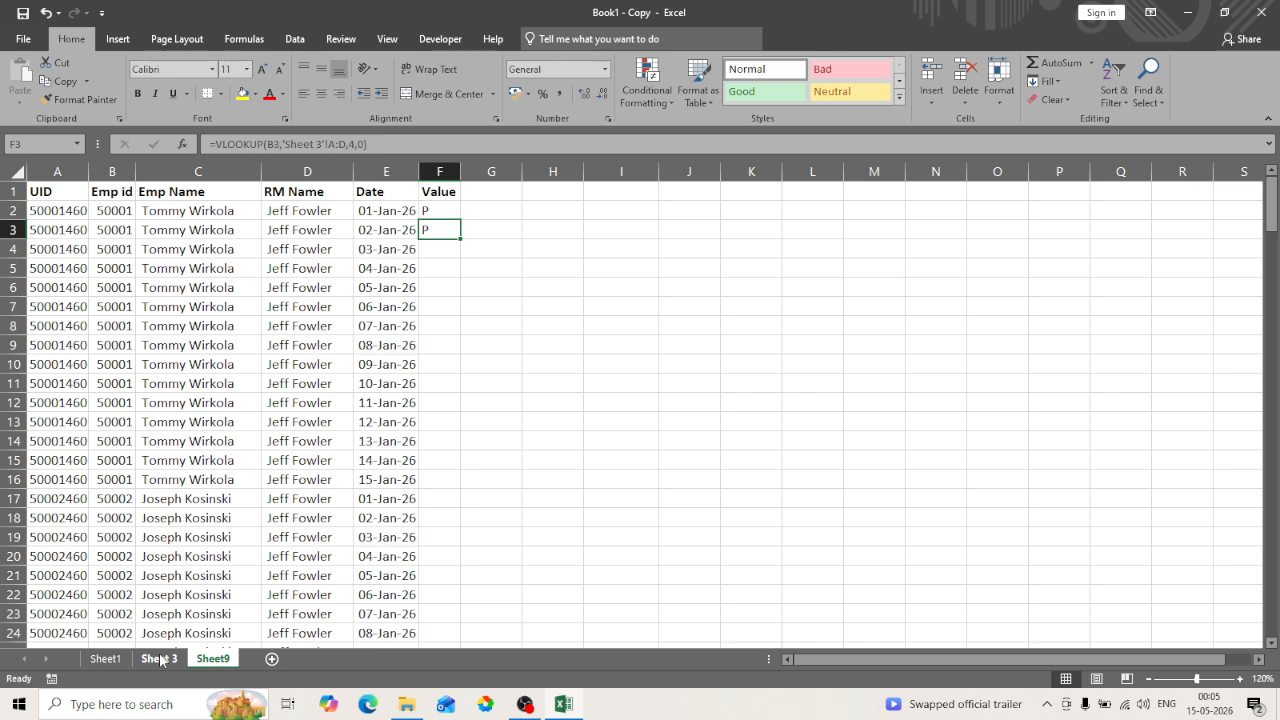
Examine the copied VLOOKUP formula in F3 and compare its column index with the date in E3
{"action": "key", "text": "F2"}
{"action": "key", "text": "Escape"}
{"action": "key", "text": "F2"}
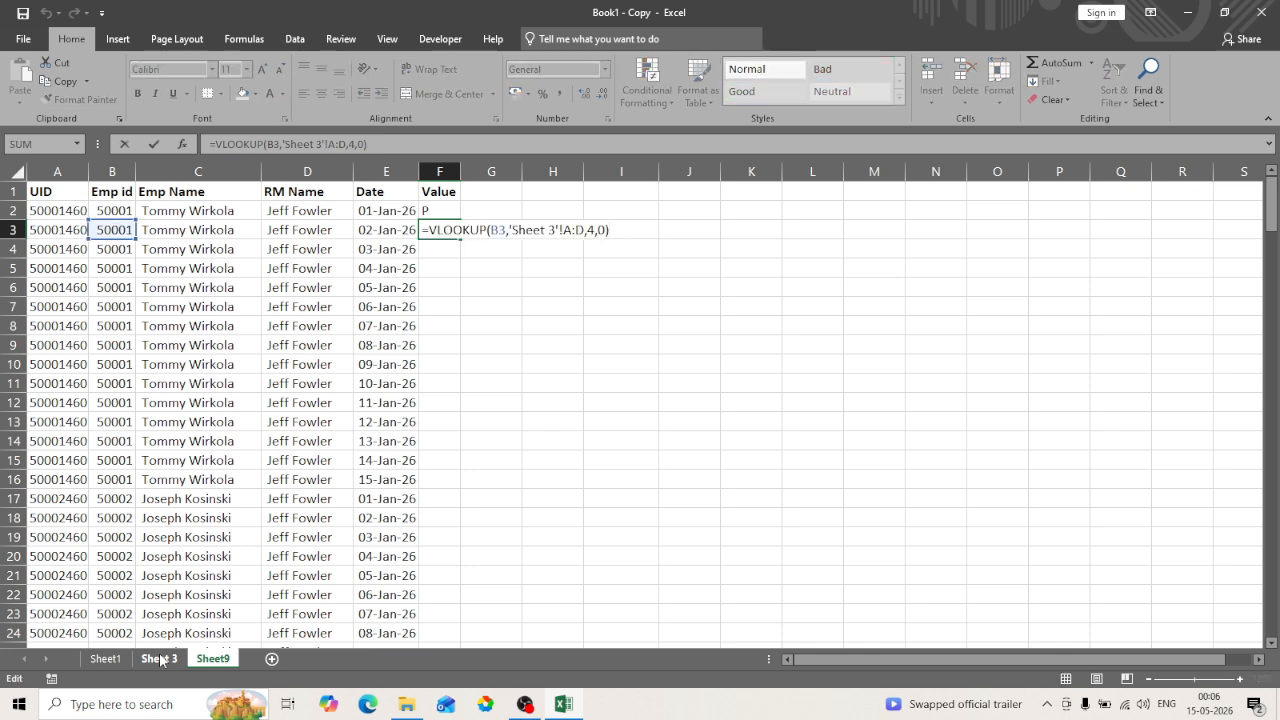
{"action": "key", "text": "Escape"}
{"action": "key", "text": "F2"}
{"action": "key", "text": "Escape"}
{"action": "key", "text": "Left"}
{"action": "key", "text": "Left"}
{"action": "key", "text": "Left"}
{"action": "key", "text": "Right"}
{"action": "key", "text": "Right"}
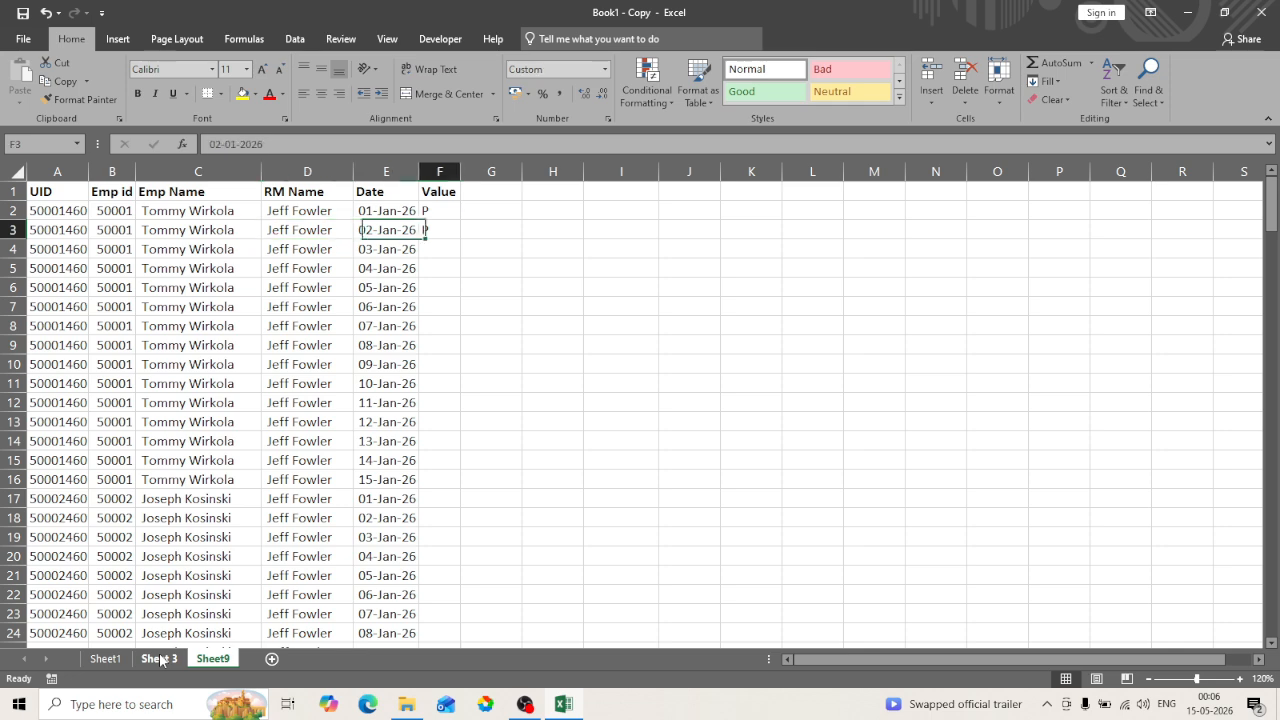
{"action": "key", "text": "F2"}
{"action": "key", "text": "Escape"}
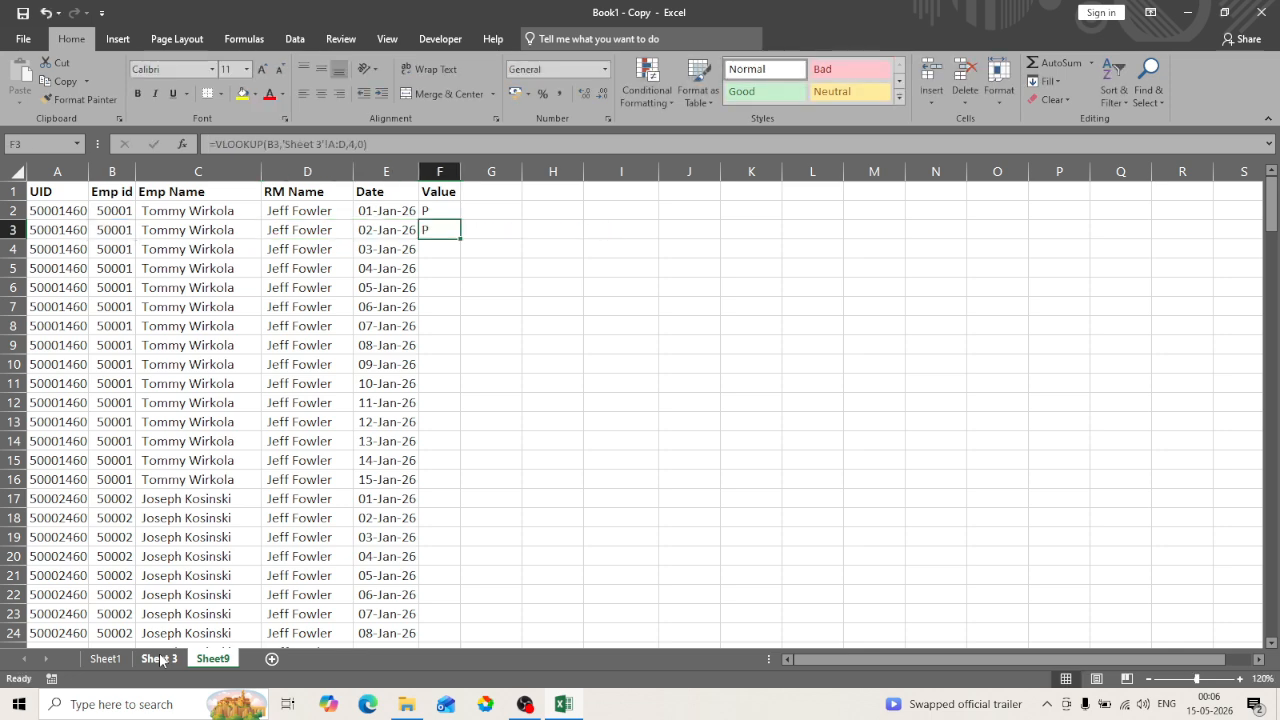
{"action": "key", "text": "F2"}
{"action": "key", "text": "Escape"}
Compare the first employee's 01-Jan and 02-Jan attendance cells, D3 and E3, on Sheet 3
{"action": "left_click", "coordinate": [160, 659]}
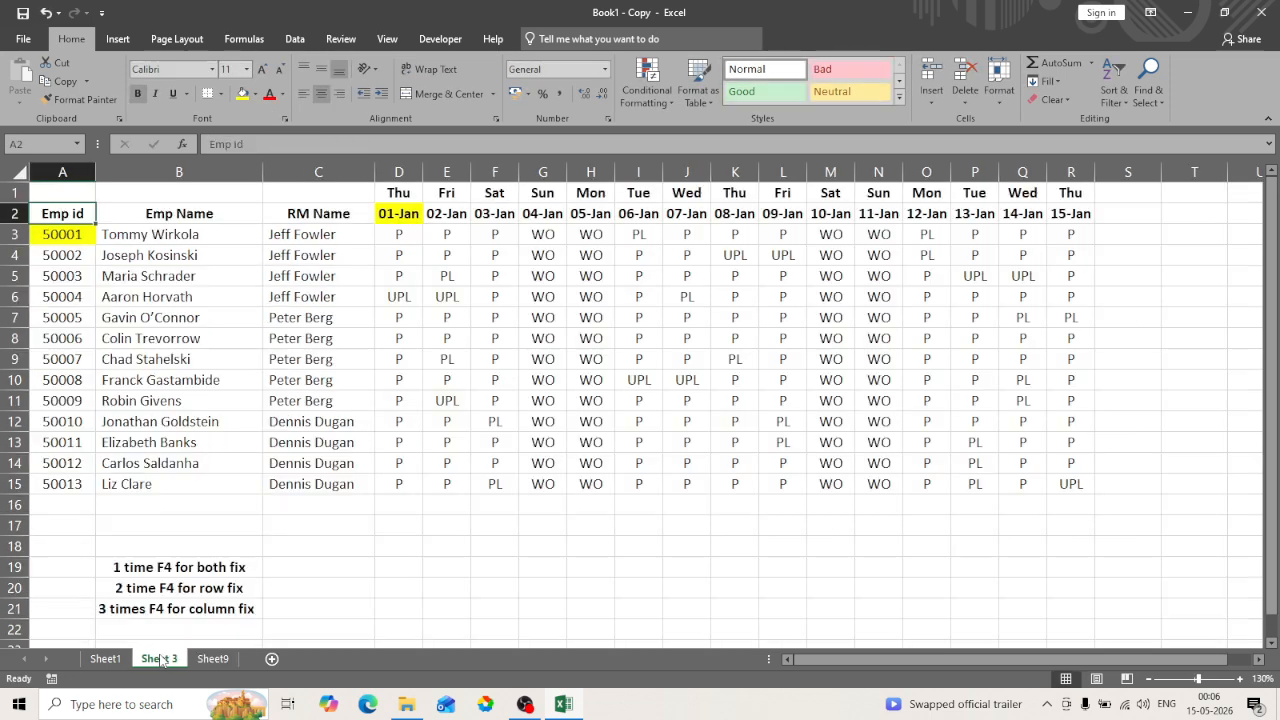
{"action": "key", "text": "Right"}
{"action": "key", "text": "Right"}
{"action": "key", "text": "Right"}
{"action": "key", "text": "Down"}
{"action": "key", "text": "Right"}
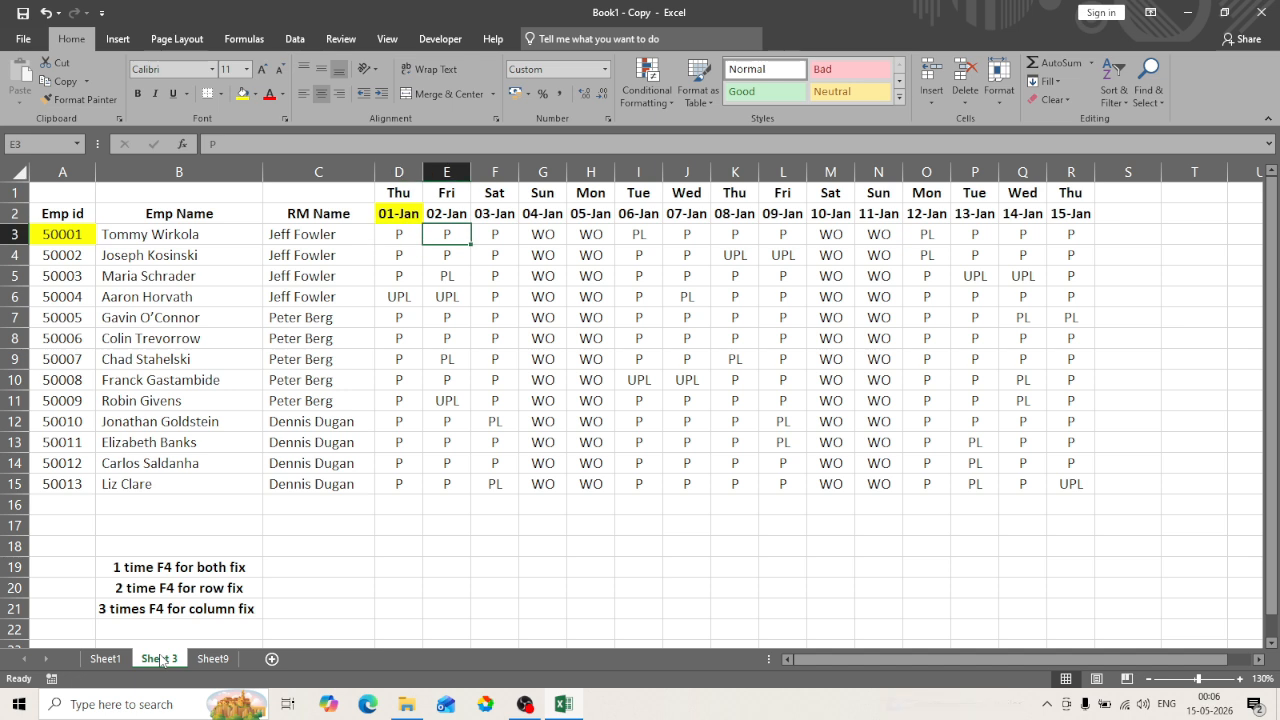
{"action": "key", "text": "ctrl+space"}
{"action": "key", "text": "Left"}
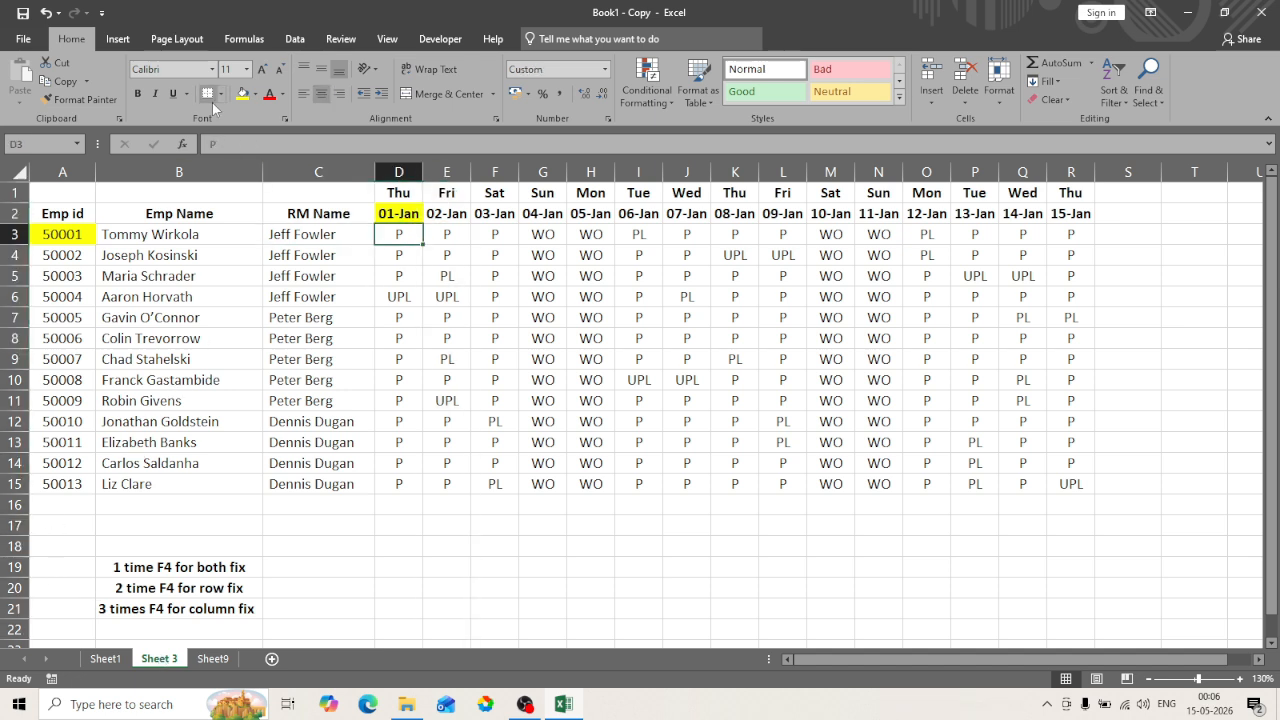
{"action": "key", "text": "Right"}
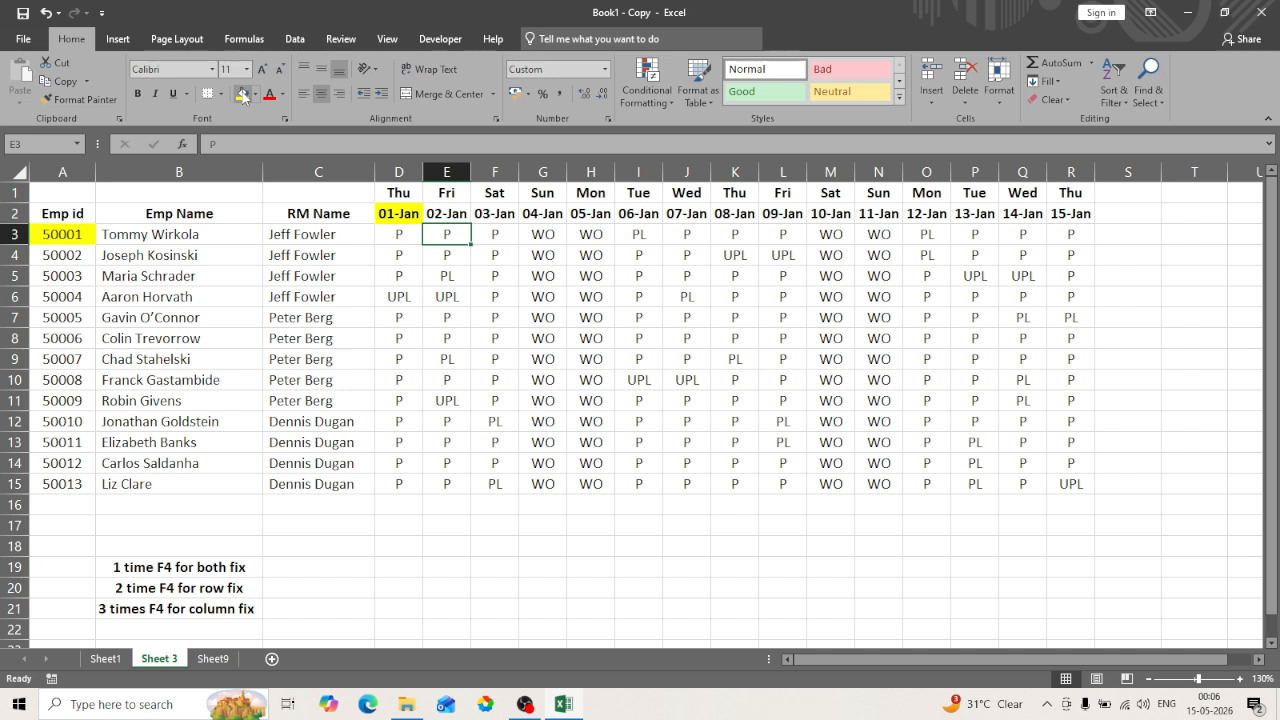
Highlight cells E3 and D3 on Sheet 3 in yellow, and undo both fills
{"action": "left_click", "coordinate": [241, 94]}
{"action": "key", "text": "Left"}
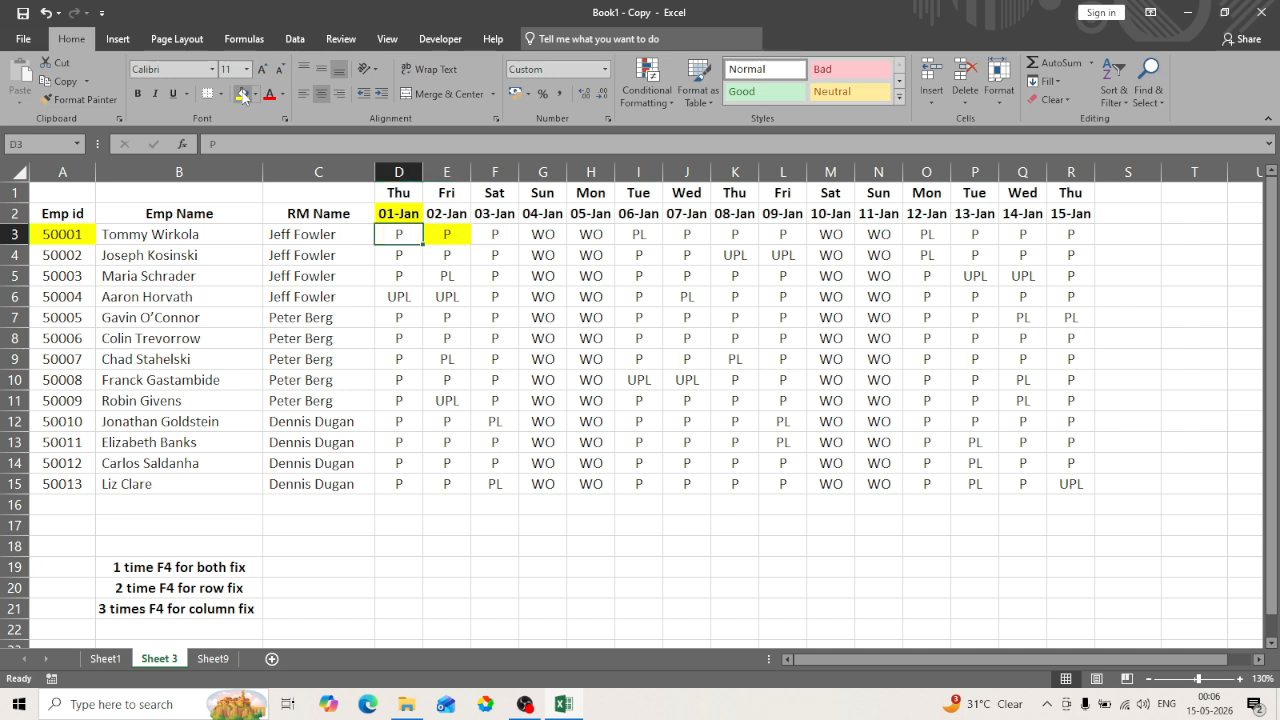
{"action": "left_click", "coordinate": [241, 94]}
{"action": "key", "text": "ctrl+z"}
{"action": "key", "text": "Right"}
{"action": "key", "text": "ctrl+Left"}
{"action": "key", "text": "Right"}
{"action": "key", "text": "Right"}
{"action": "key", "text": "Right"}
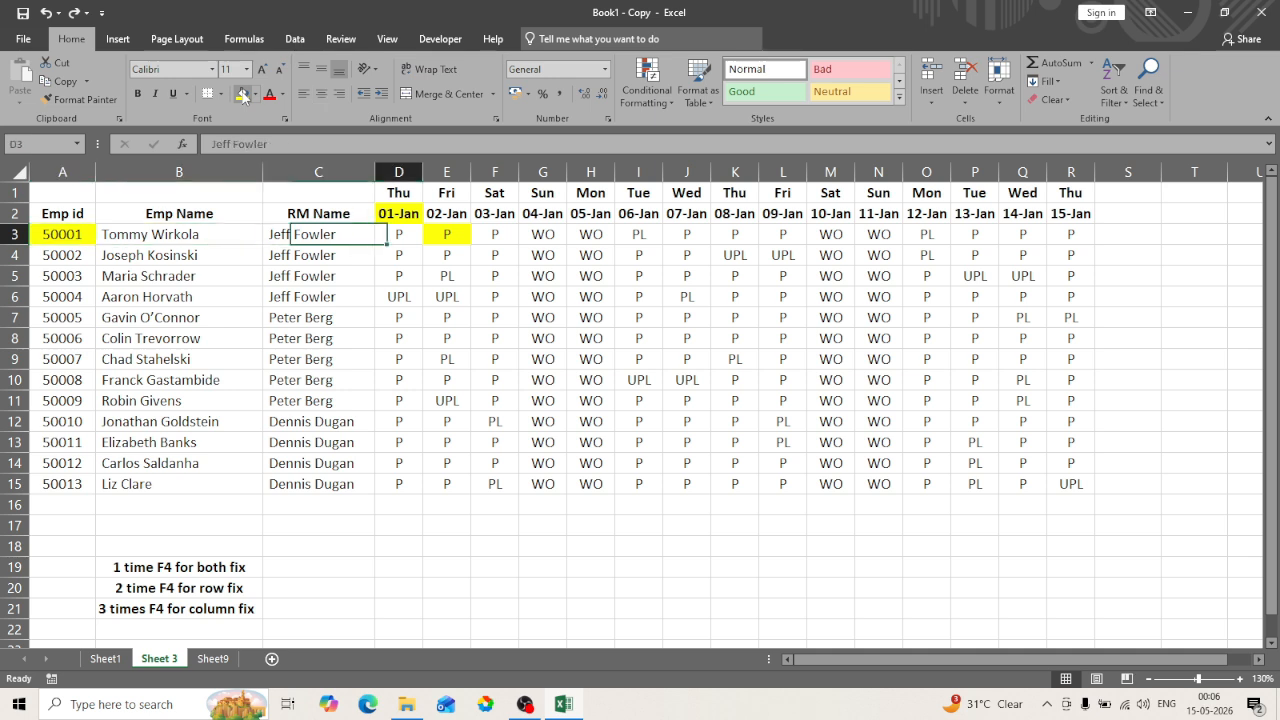
{"action": "key", "text": "ctrl+z"}
Change the first employee's 02-Jan attendance in E3 of Sheet 3 to WO and return to Sheet9
{"action": "key", "text": "ctrl+Left"}
{"action": "key", "text": "Right"}
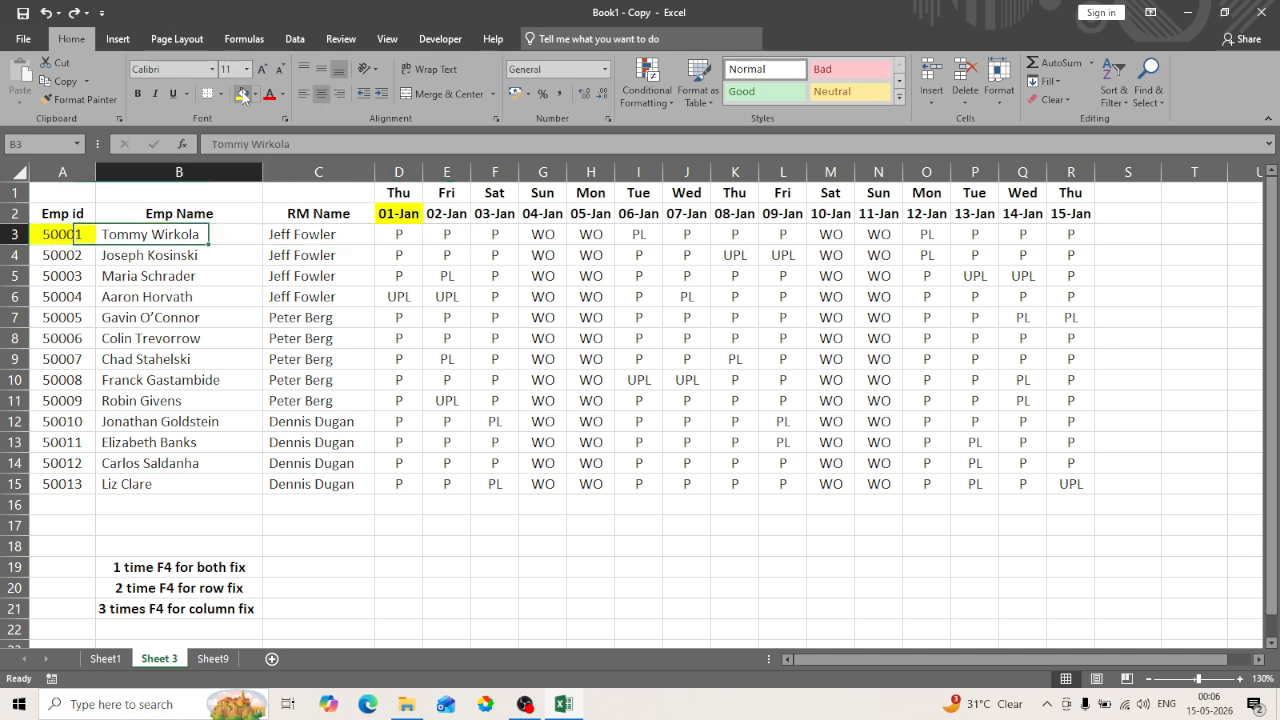
{"action": "key", "text": "Left"}
{"action": "key", "text": "Right"}
{"action": "key", "text": "Right"}
{"action": "key", "text": "Right"}
{"action": "key", "text": "Right"}
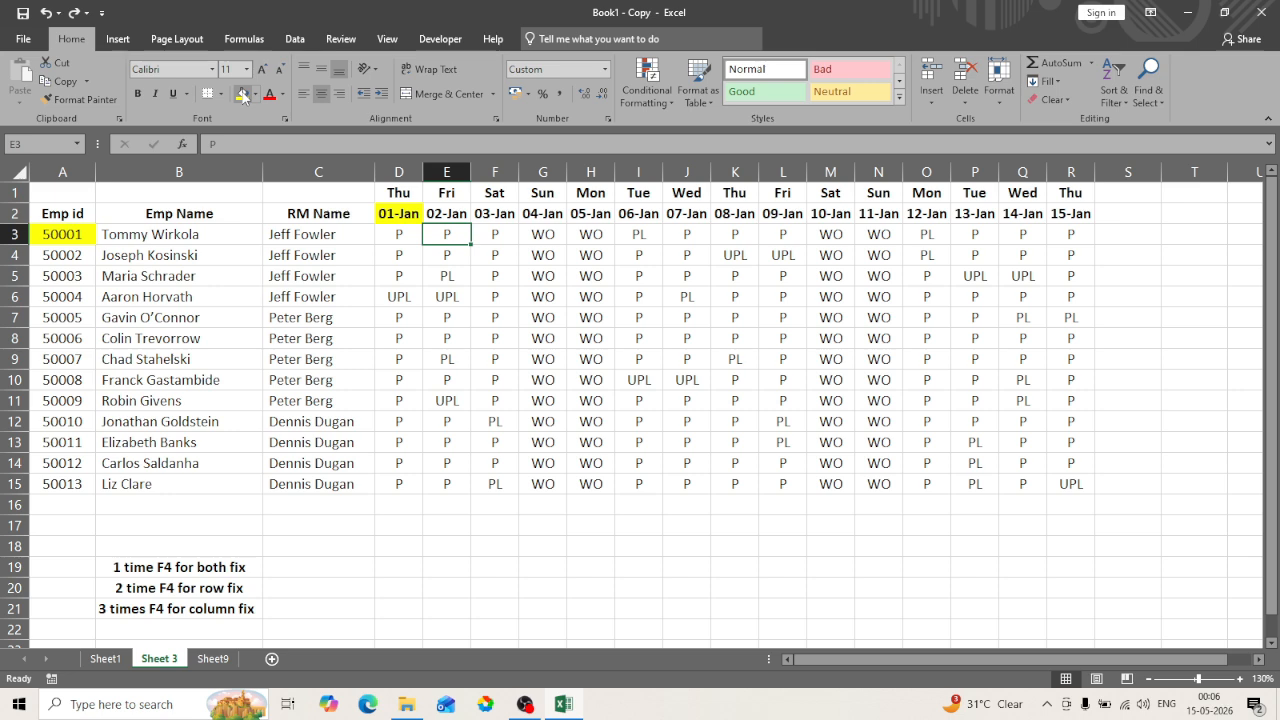
{"action": "type", "text": "WO"}
{"action": "key", "text": "ctrl+Return"}
{"action": "key", "text": "ctrl+Page_Down"}
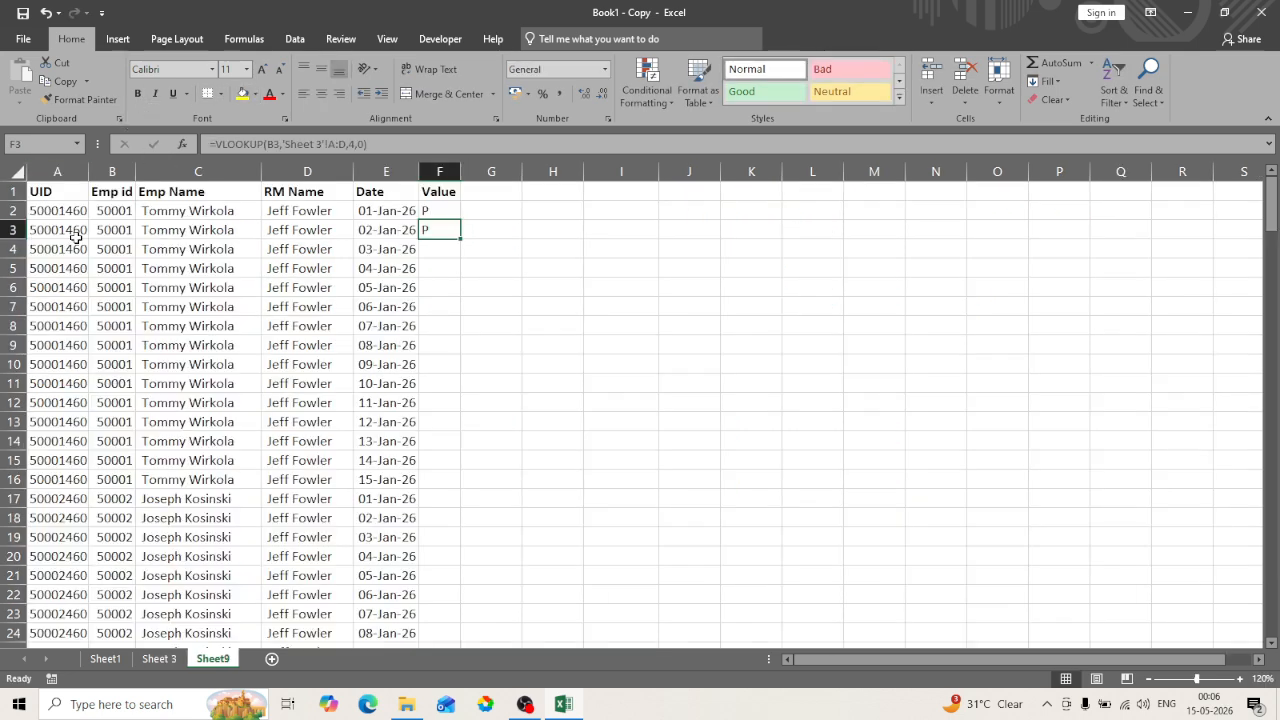
Examine the VLOOKUP formula in F3 of Sheet9 and compare it with the one in F2
{"action": "key", "text": "alt"}
{"action": "key", "text": "Left"}
{"action": "key", "text": "Escape"}
{"action": "key", "text": "Left"}
{"action": "key", "text": "Right"}
{"action": "key", "text": "F2"}
{"action": "key", "text": "Return"}
{"action": "key", "text": "Up"}
{"action": "key", "text": "F2"}
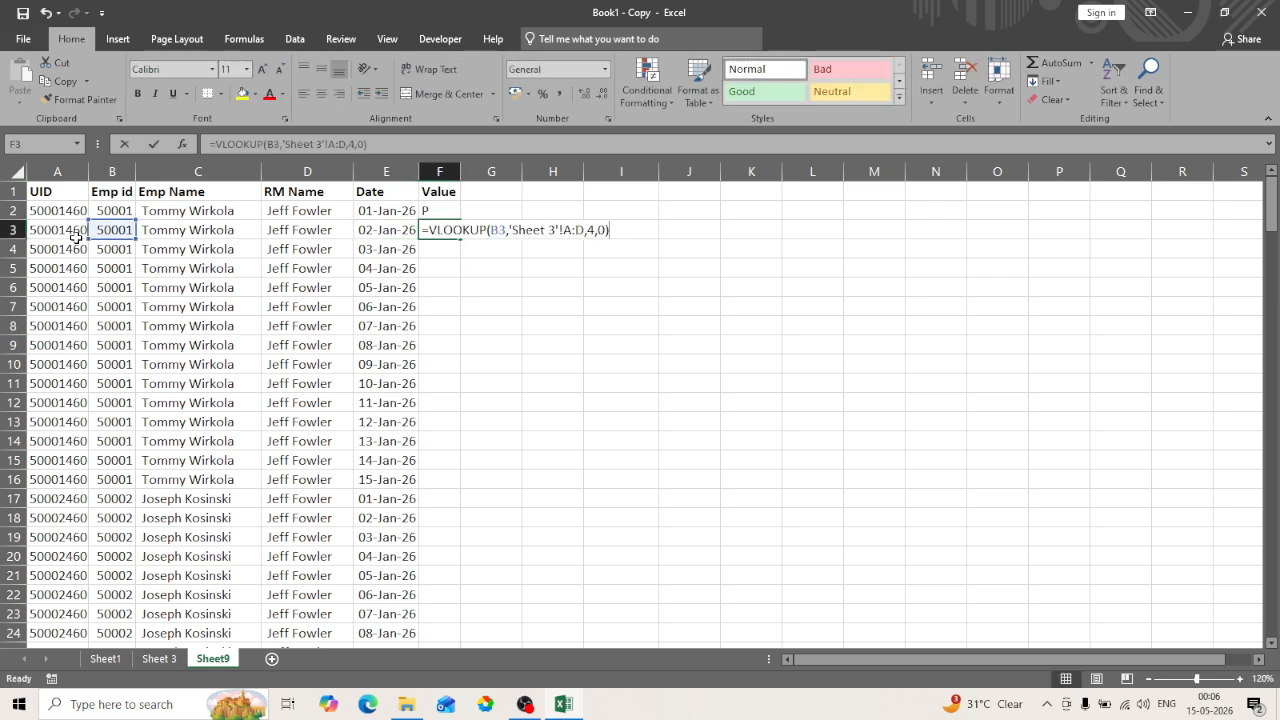
{"action": "key", "text": "Return"}
{"action": "key", "text": "Up"}
{"action": "key", "text": "Up"}
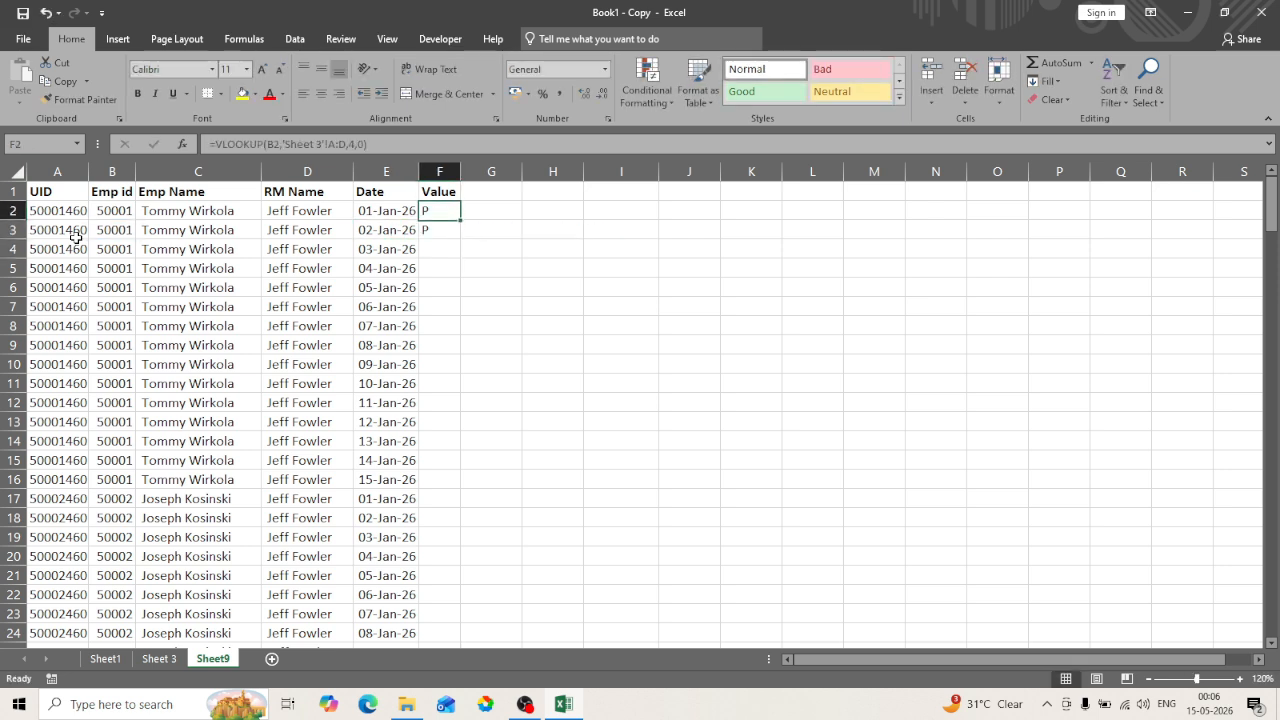
{"action": "key", "text": "Down"}
{"action": "key", "text": "Up"}
{"action": "key", "text": "shift+Down"}
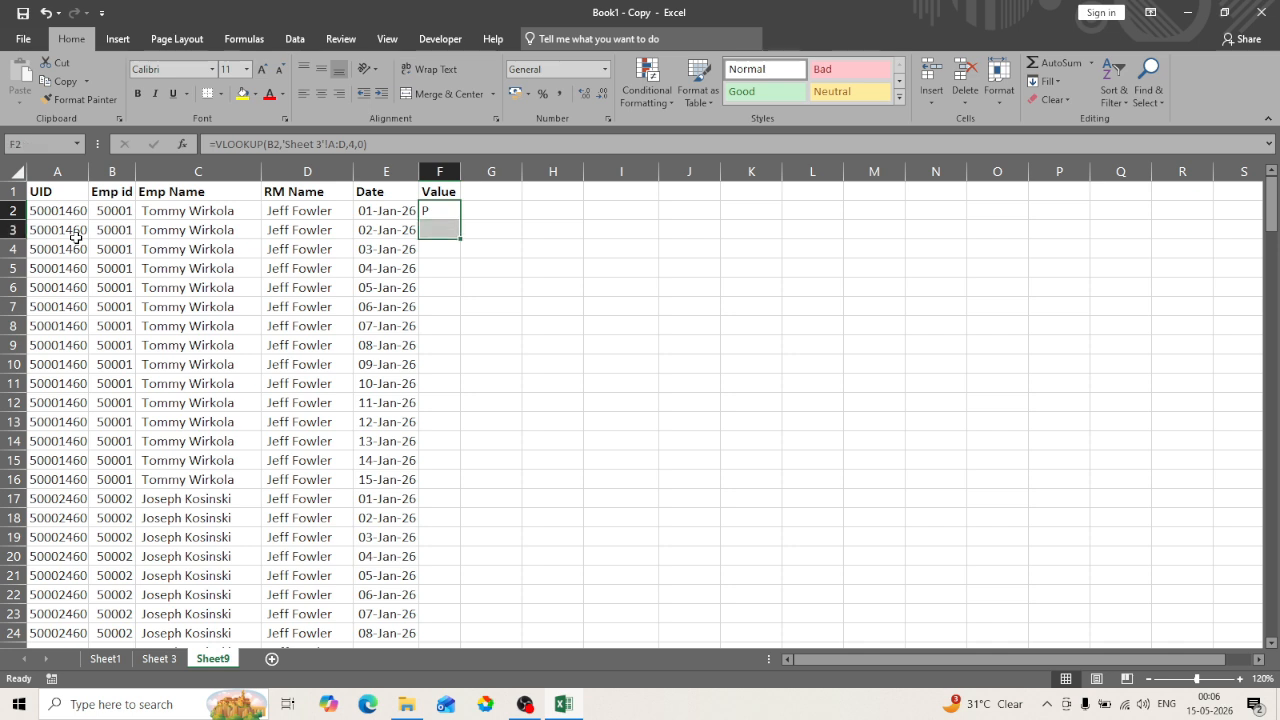
{"action": "key", "text": "Down"}
Set the column index of the VLOOKUP formula in F3 to 5
{"action": "key", "text": "F2"}
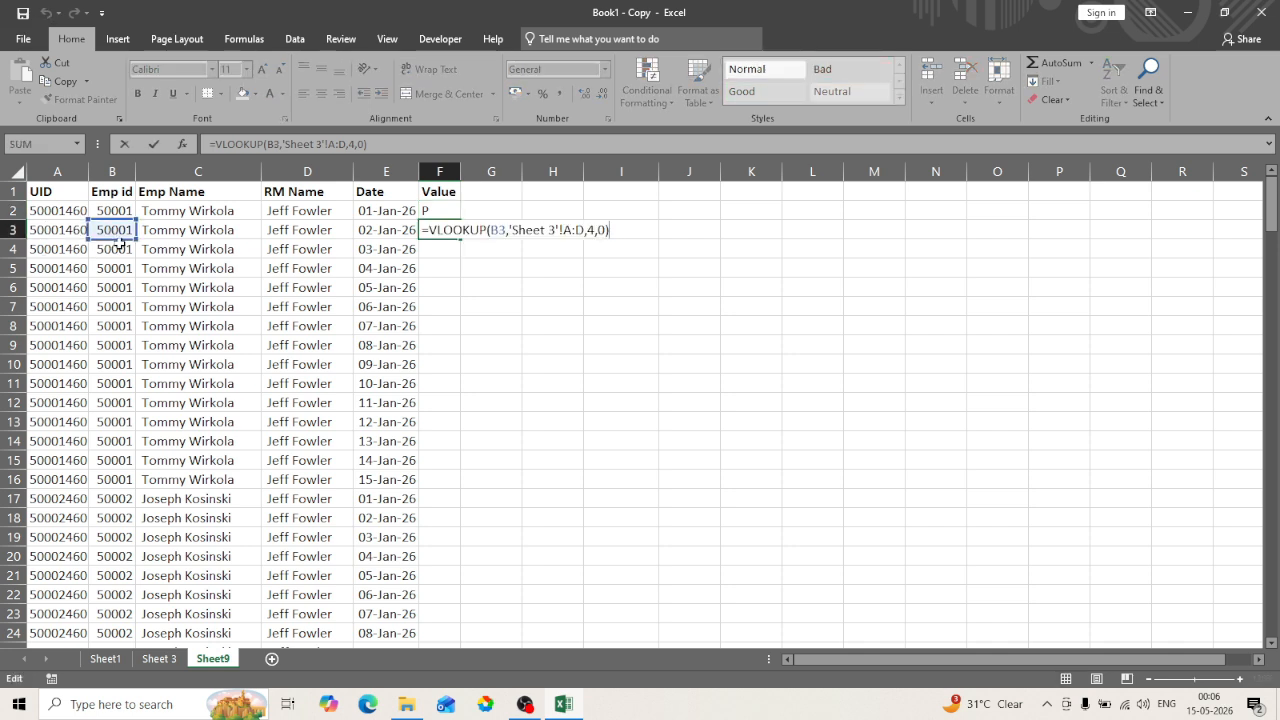
{"action": "key", "text": "Left"}
{"action": "key", "text": "Left"}
{"action": "key", "text": "Left"}
{"action": "key", "text": "shift+Left"}
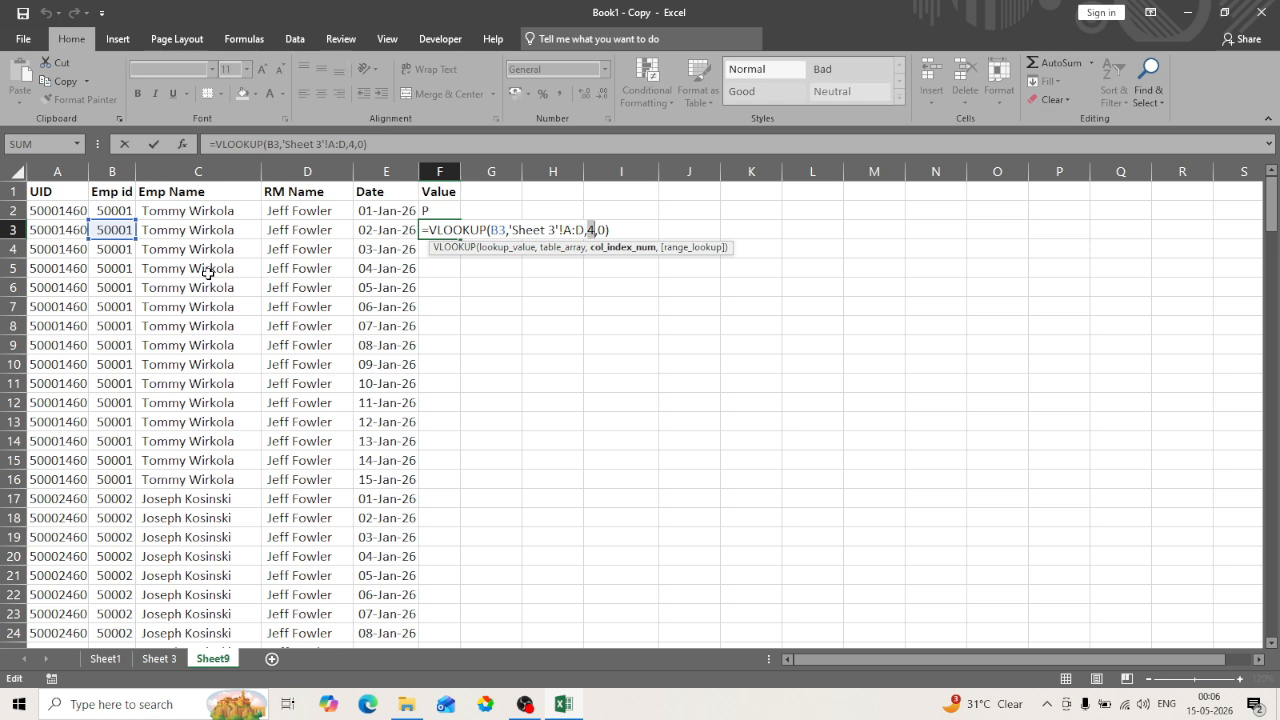
{"action": "type", "text": "5"}
{"action": "key", "text": "Return"}
{"action": "key", "text": "Up"}
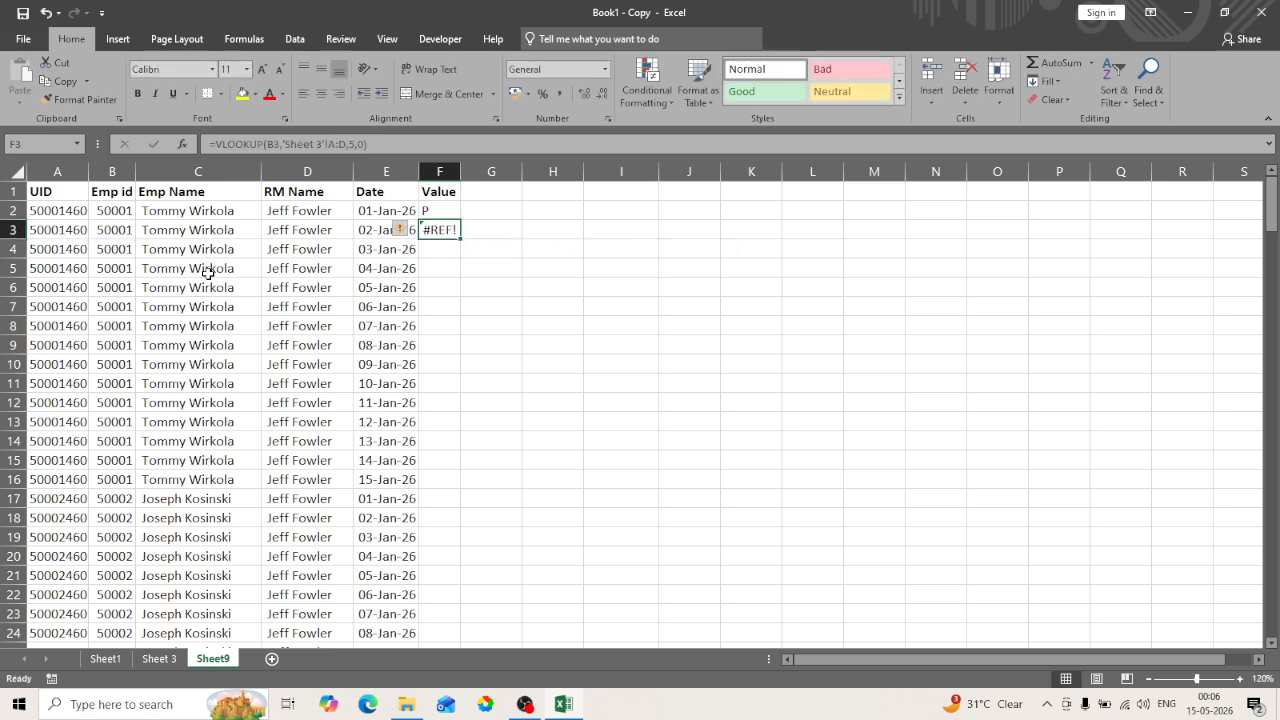
Extend the table array of the VLOOKUP formula in F3 to columns A:E of Sheet 3
{"action": "key", "text": "F2"}
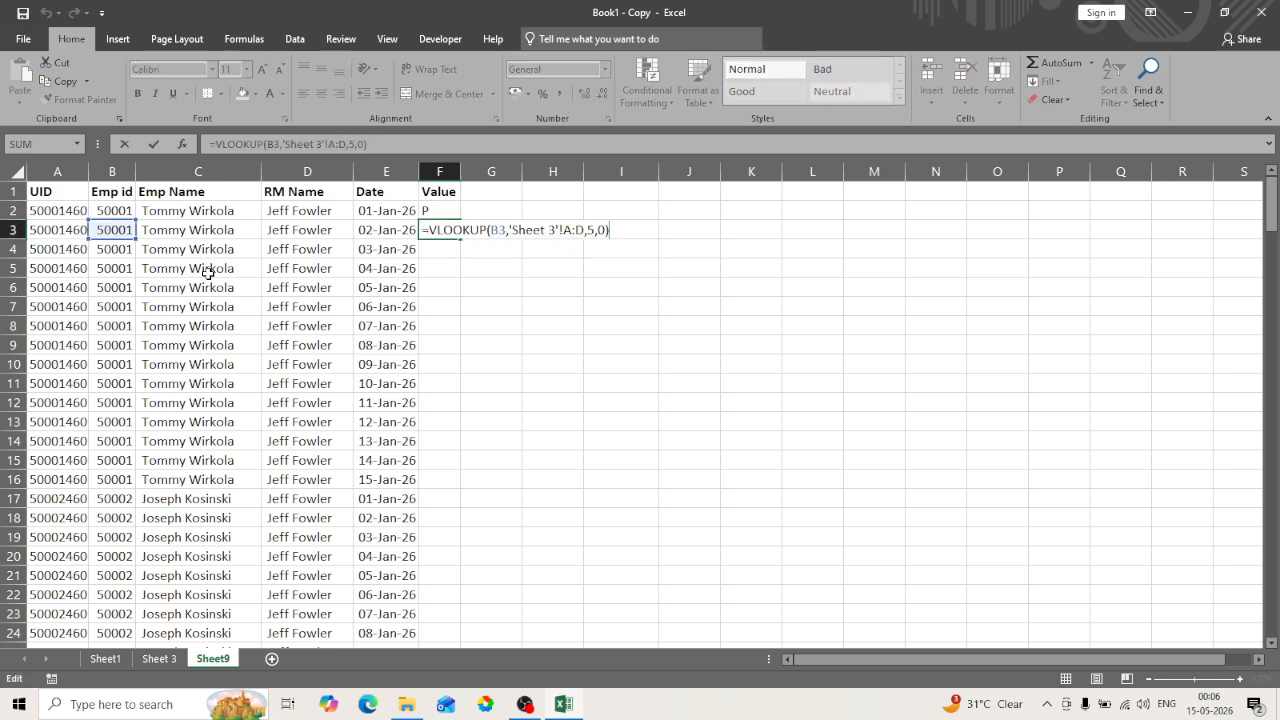
{"action": "key", "text": "Left"}
{"action": "key", "text": "Left"}
{"action": "key", "text": "Left"}
{"action": "key", "text": "Left"}
{"action": "key", "text": "Left"}
{"action": "key", "text": "Left"}
{"action": "key", "text": "Delete"}
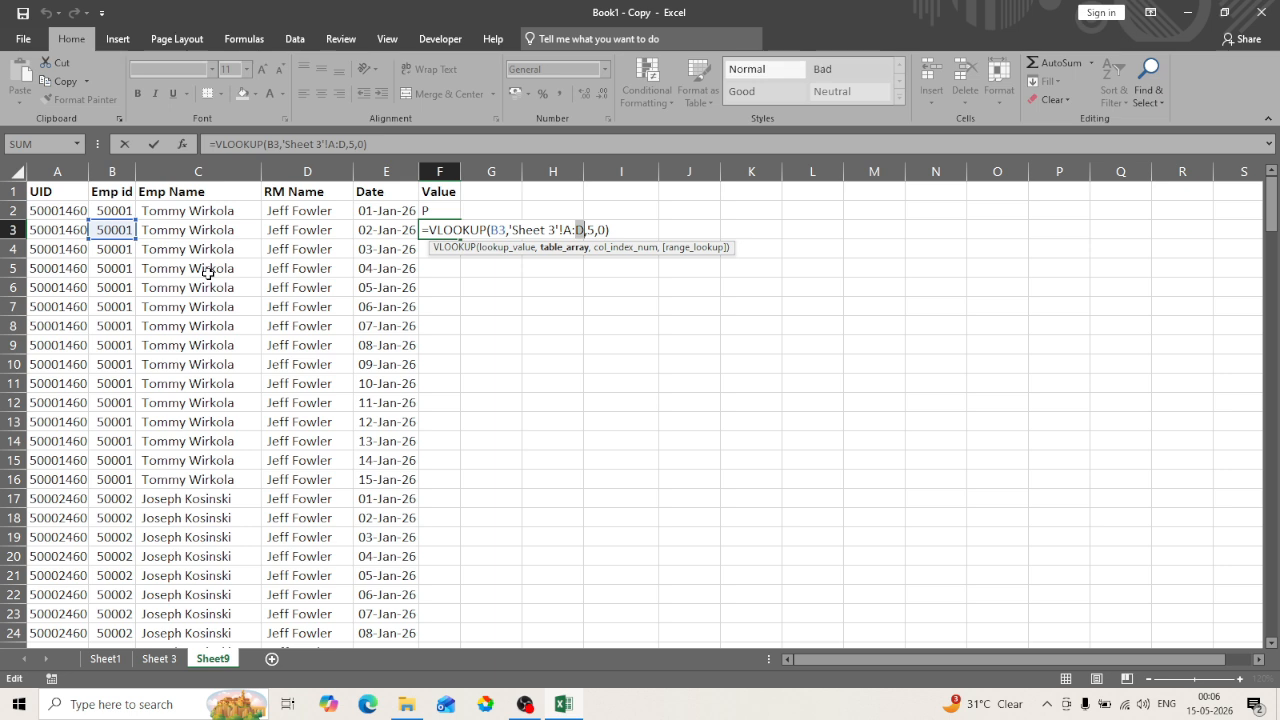
{"action": "type", "text": "e"}
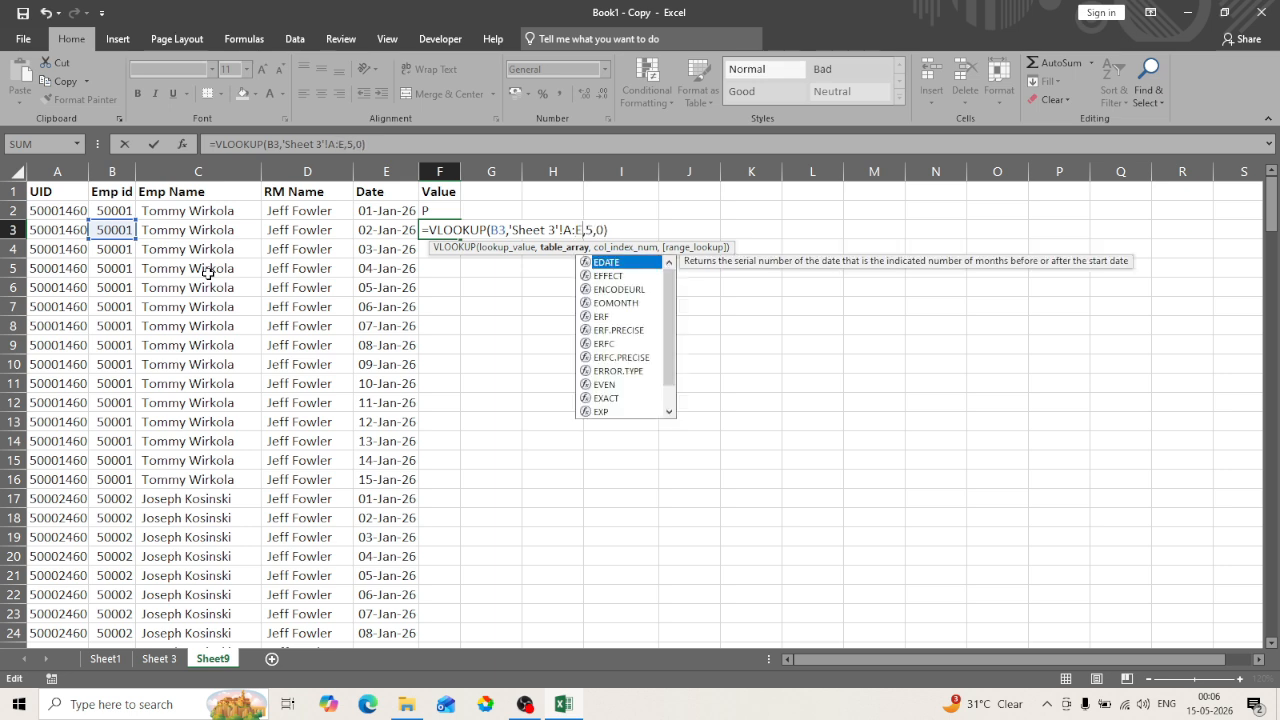
{"action": "key", "text": "Return"}
{"action": "key", "text": "Return"}
{"action": "key", "text": "Up"}
{"action": "key", "text": "Up"}
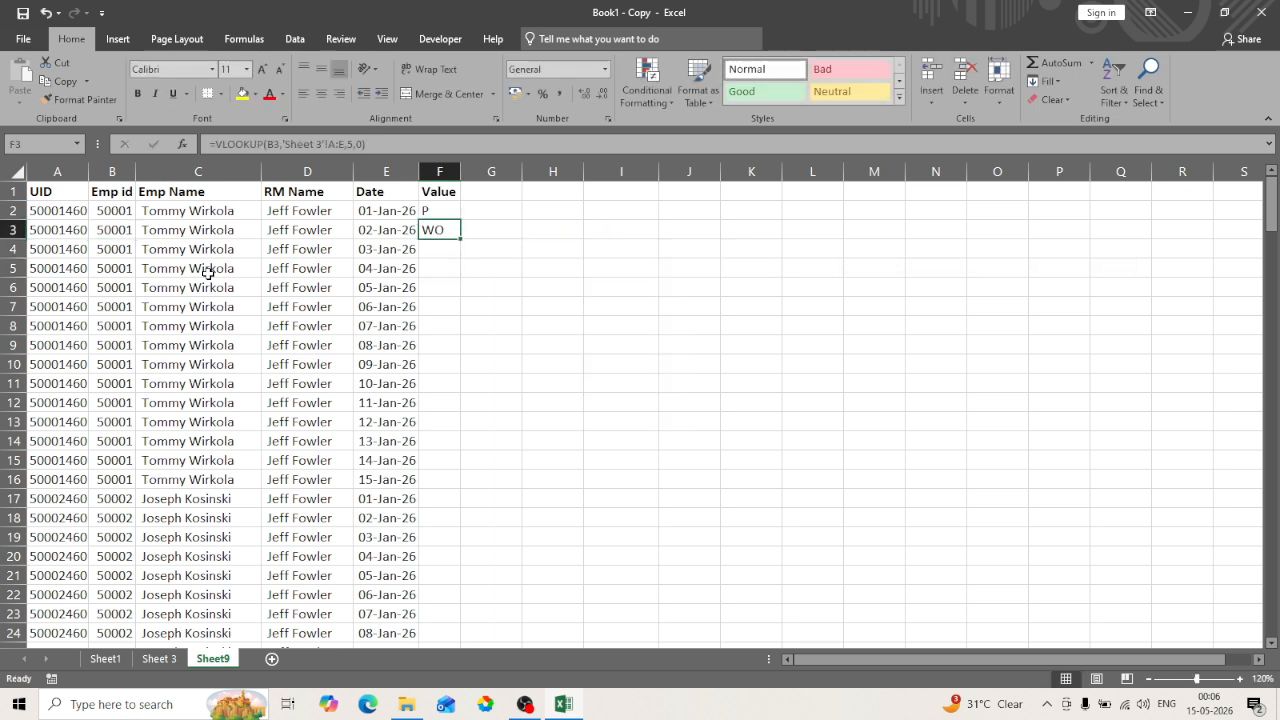
Clear the VLOOKUP formula from F3 on Sheet9
{"action": "key", "text": "Delete"}
{"action": "key", "text": "Left"}
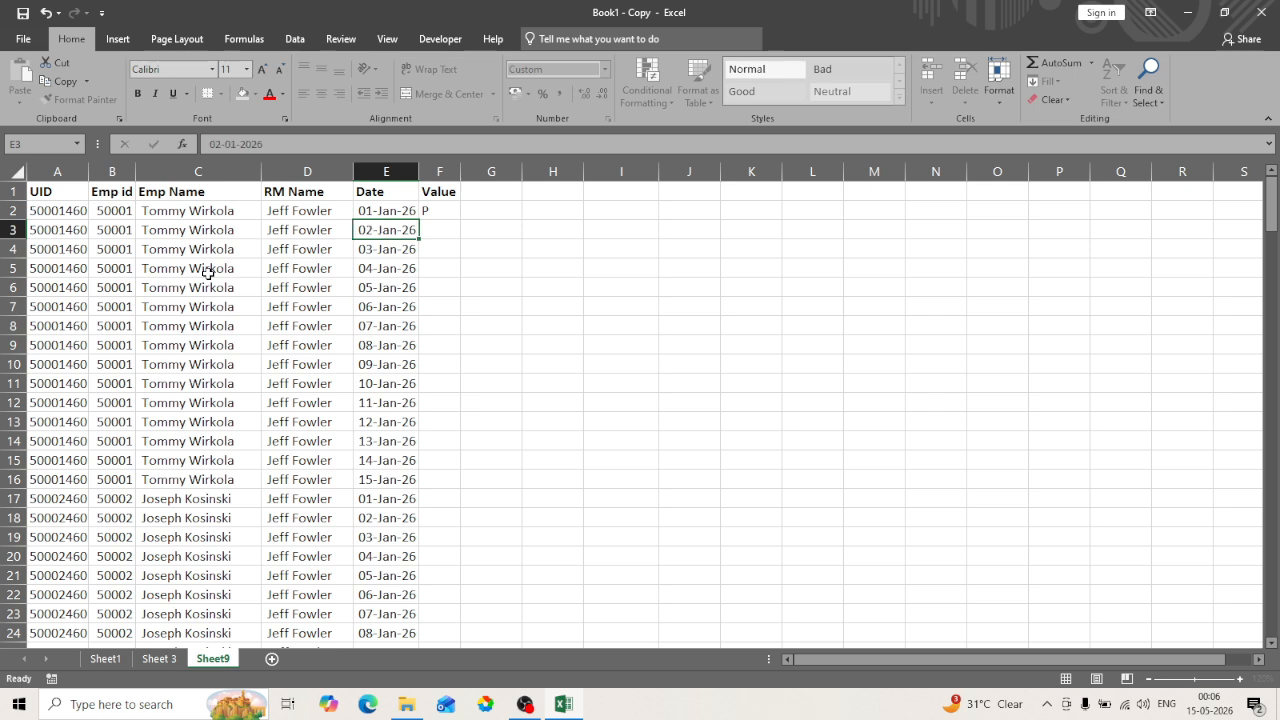
{"action": "key", "text": "Right"}
{"action": "type", "text": "00"}
{"action": "key", "text": "Escape"}
{"action": "key", "text": "Left"}
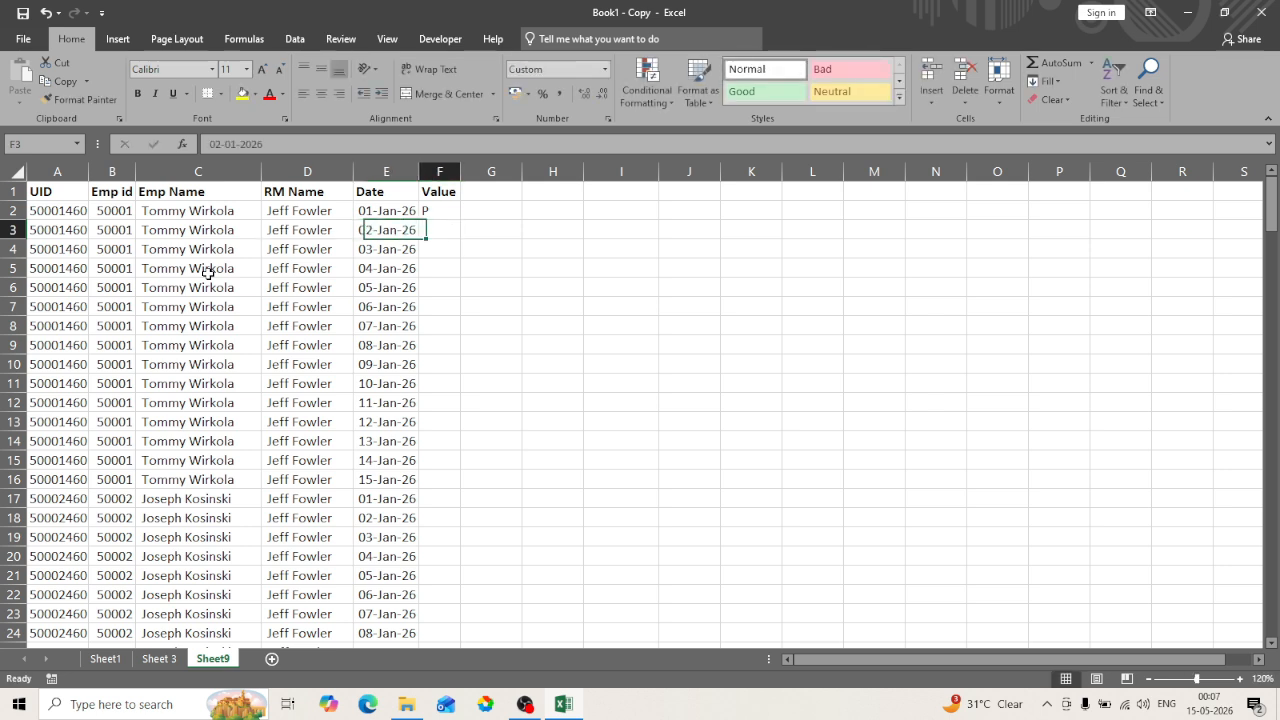
{"action": "key", "text": "Right"}
{"action": "key", "text": "ctrl+Home"}
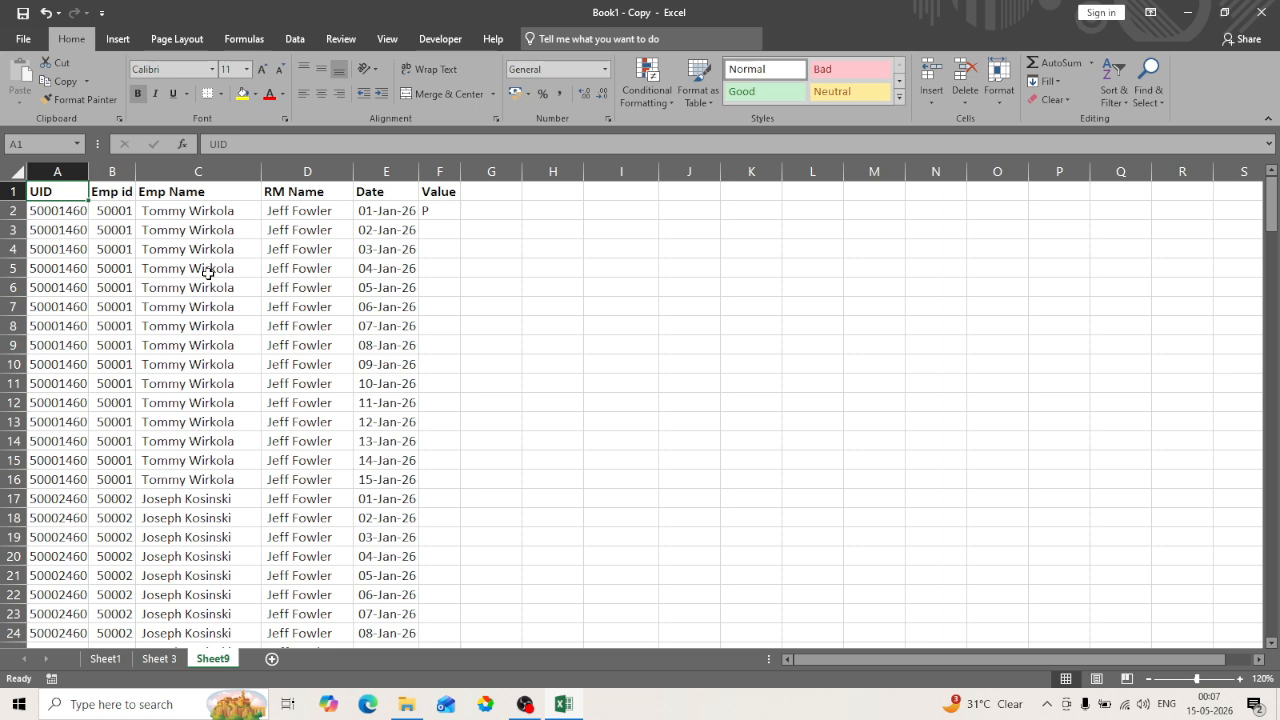
Add the bold label Match in cell N18 below the attendance table on Sheet 3
{"action": "key", "text": "ctrl+Page_Up"}
{"action": "key", "text": "ctrl+Right"}
{"action": "key", "text": "Right"}
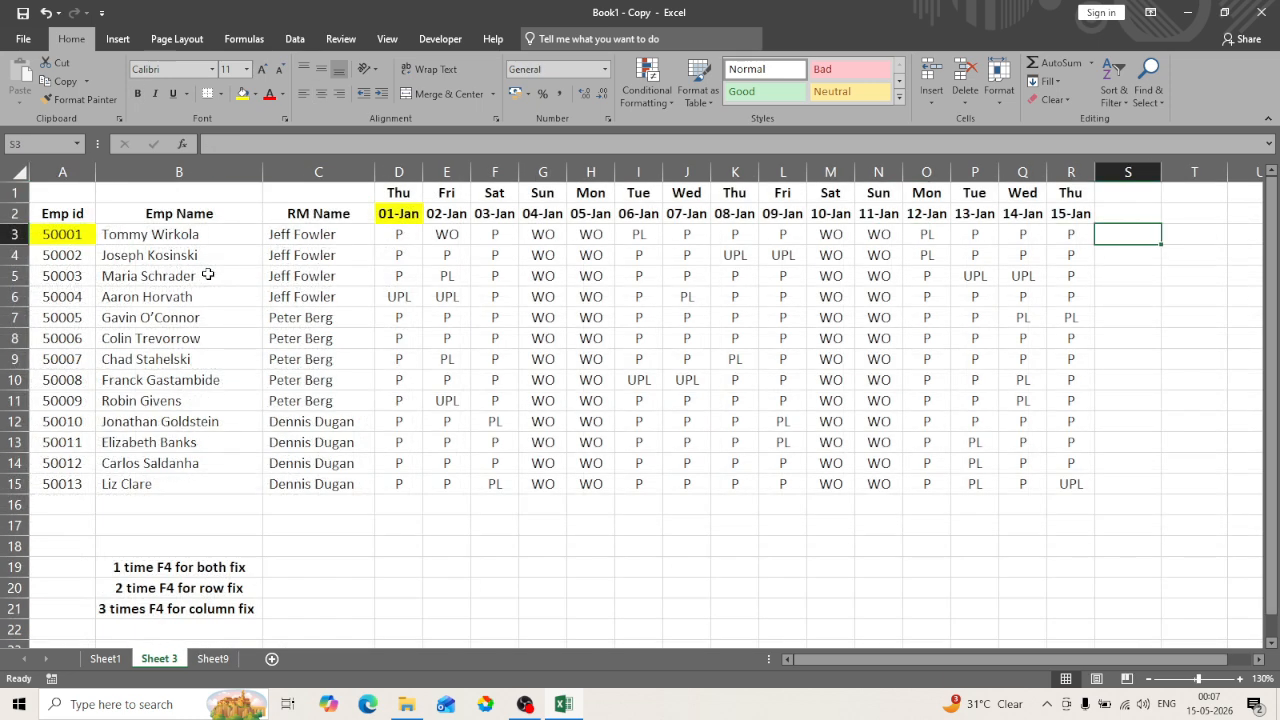
{"action": "key", "text": "Left"}
{"action": "key", "text": "ctrl+Down"}
{"action": "key", "text": "Down"}
{"action": "key", "text": "Down"}
{"action": "key", "text": "Down"}
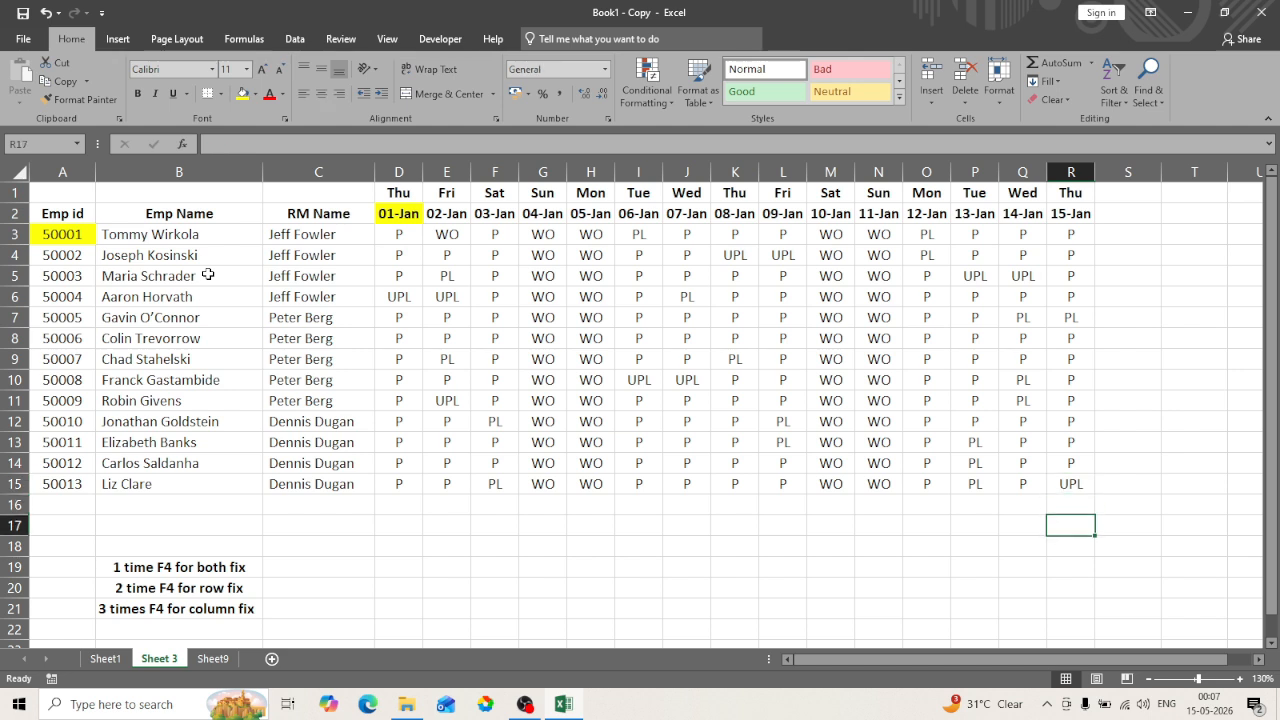
{"action": "key", "text": "Left"}
{"action": "key", "text": "Left"}
{"action": "key", "text": "Left"}
{"action": "key", "text": "Left"}
{"action": "type", "text": "Match"}
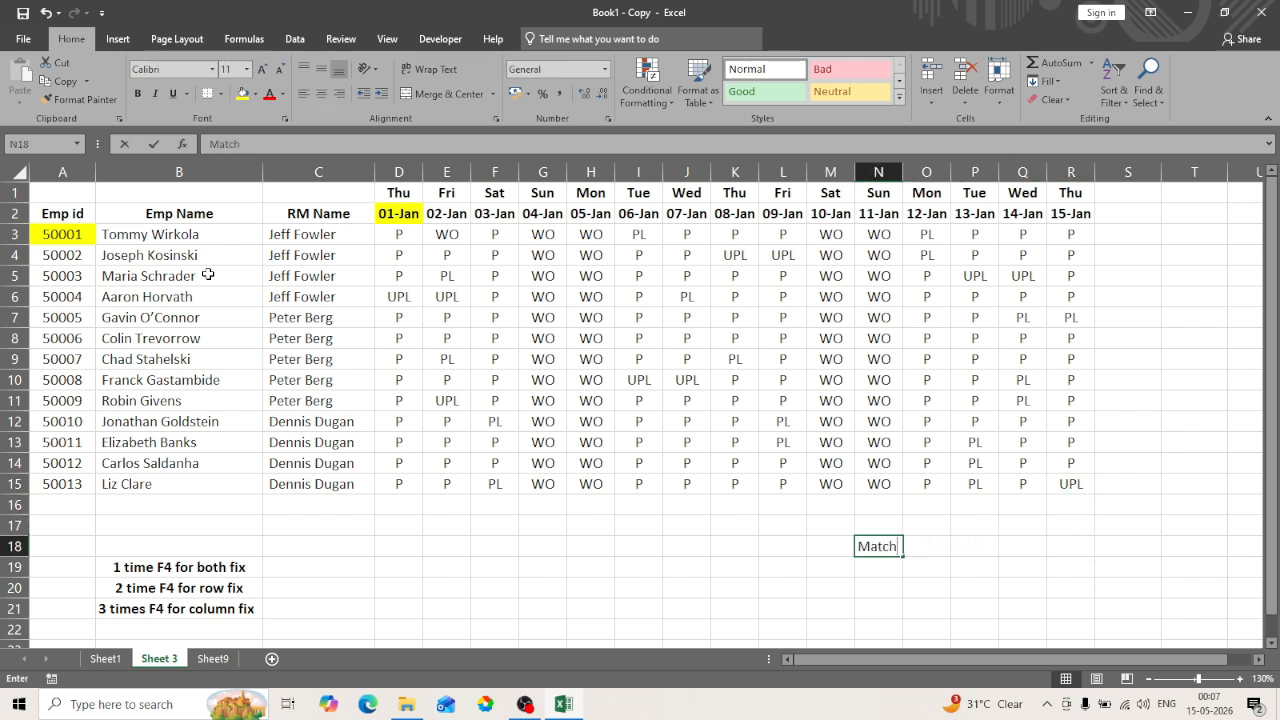
{"action": "key", "text": "Return"}
{"action": "key", "text": "Up"}
{"action": "key", "text": "ctrl+b"}
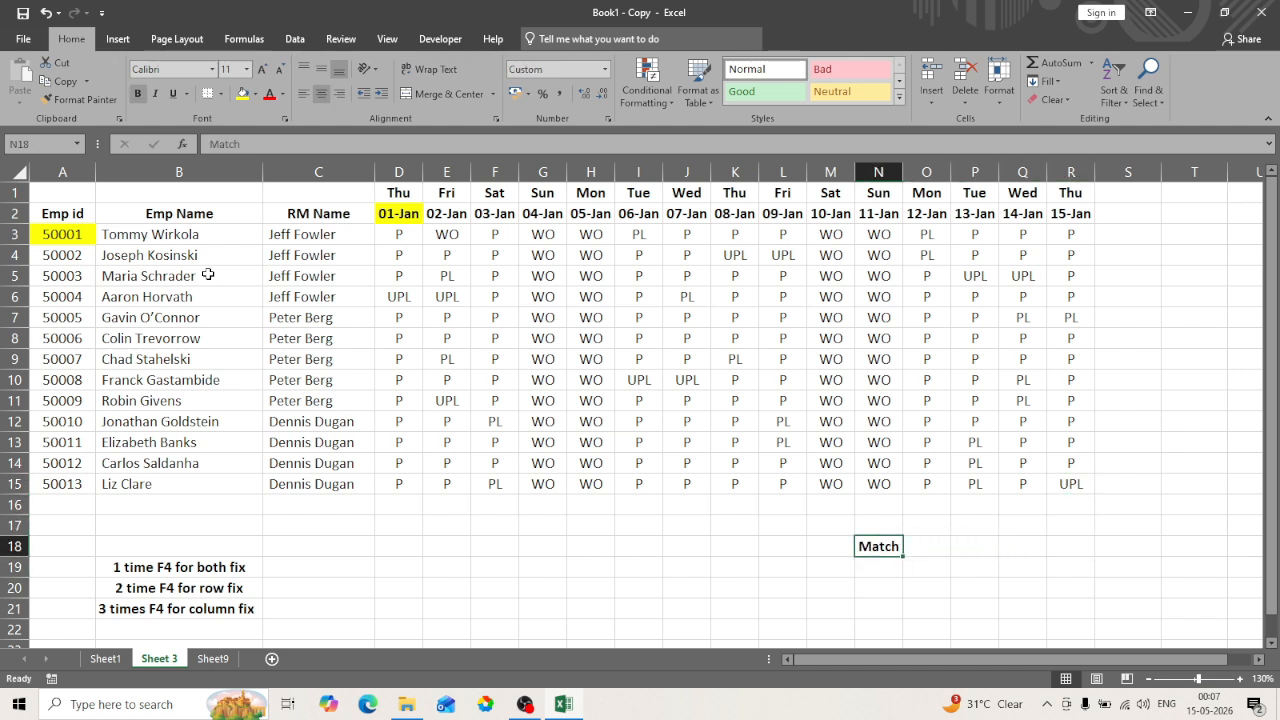
Examine Sheet 3's header row from Emp id through the 15-Jan column as the array for a column lookup
{"action": "key", "text": "Right"}
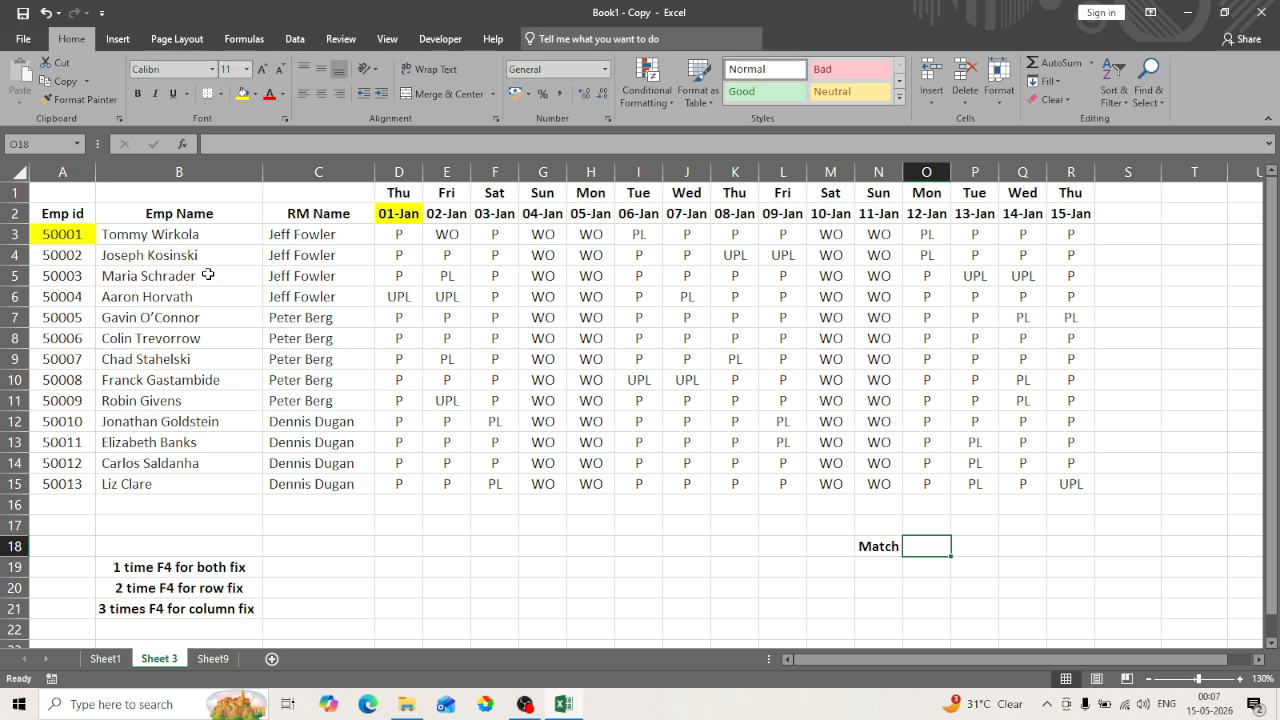
{"action": "key", "text": "ctrl+Left"}
{"action": "key", "text": "ctrl+Up"}
{"action": "key", "text": "ctrl+Left"}
{"action": "key", "text": "ctrl+Up"}
{"action": "key", "text": "ctrl+Up"}
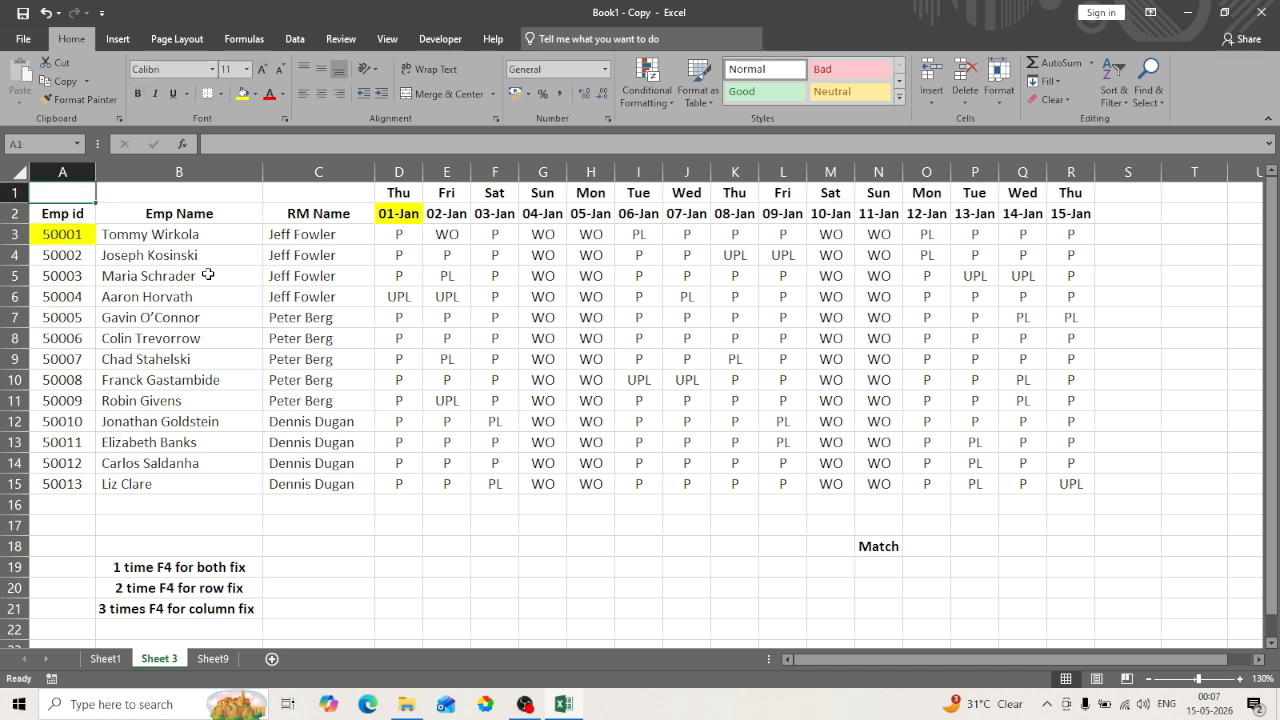
{"action": "key", "text": "Down"}
{"action": "key", "text": "Right"}
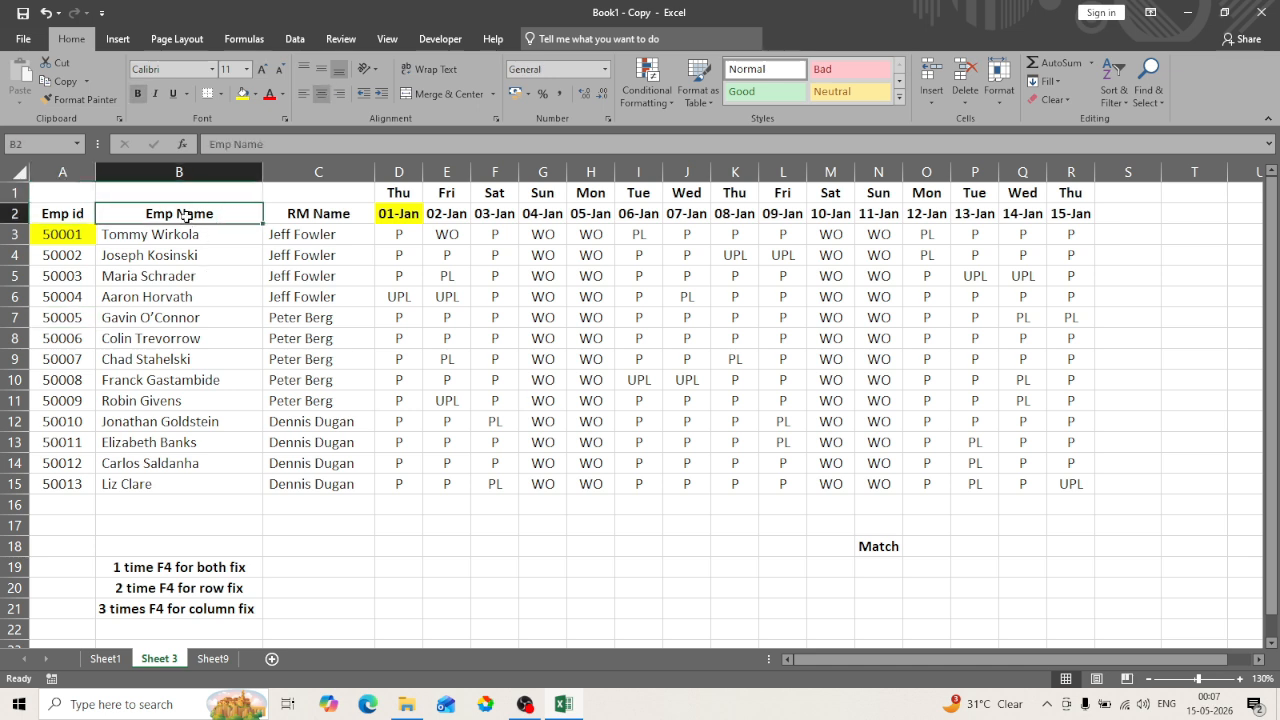
{"action": "key", "text": "Left"}
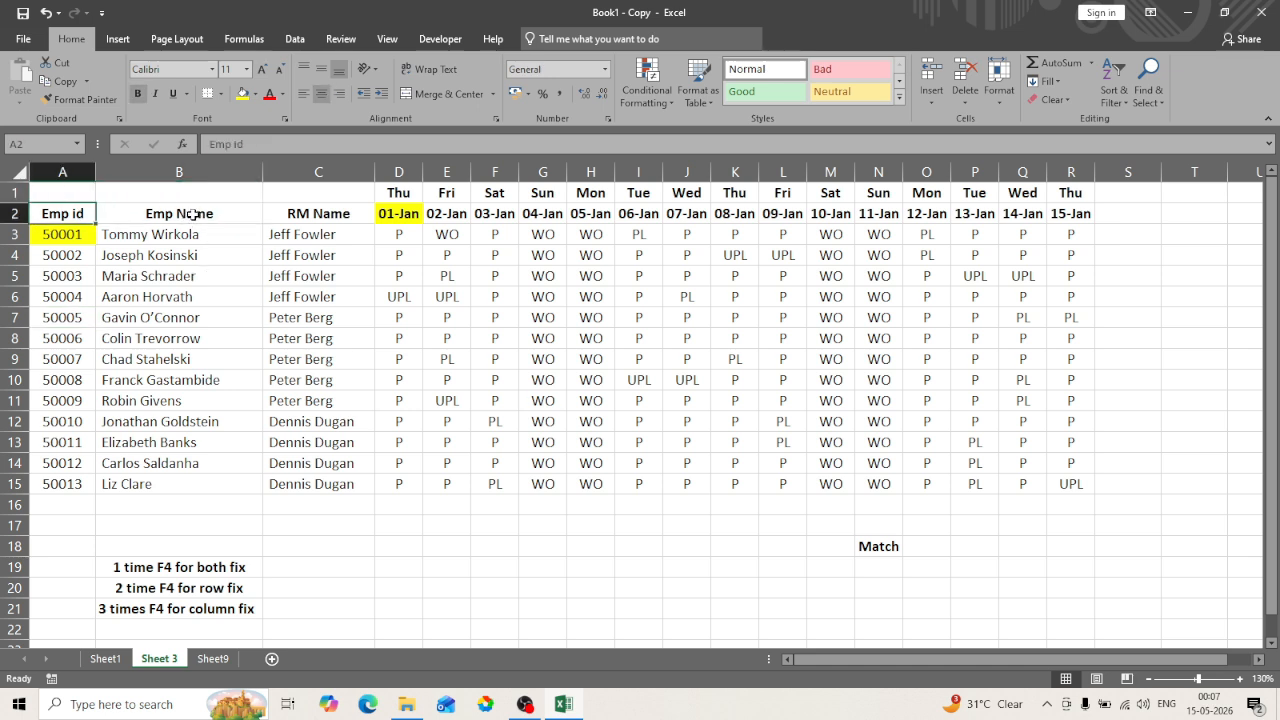
{"action": "key", "text": "Right"}
{"action": "key", "text": "shift+Right"}
{"action": "key", "text": "shift+Right"}
{"action": "key", "text": "shift+Right"}
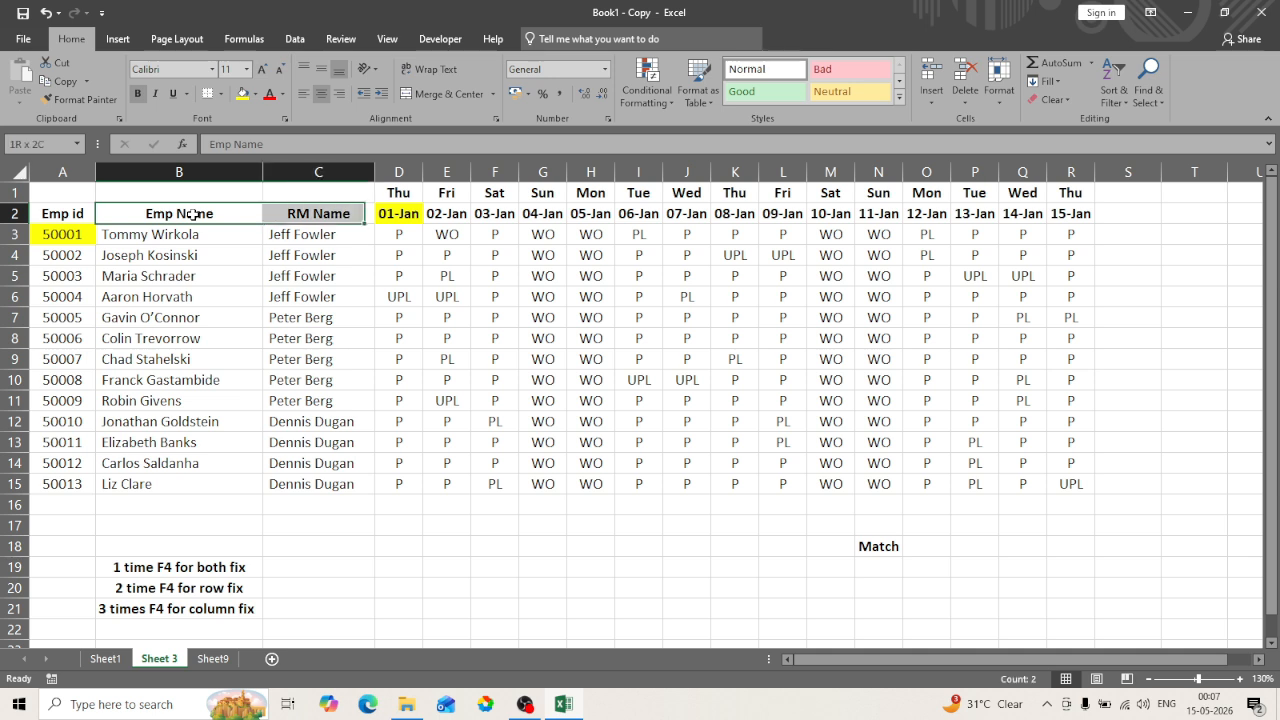
{"action": "key", "text": "shift+Right"}
{"action": "key", "text": "shift+Right"}
{"action": "key", "text": "shift+Right"}
{"action": "key", "text": "shift+Right"}
{"action": "key", "text": "shift+Right"}
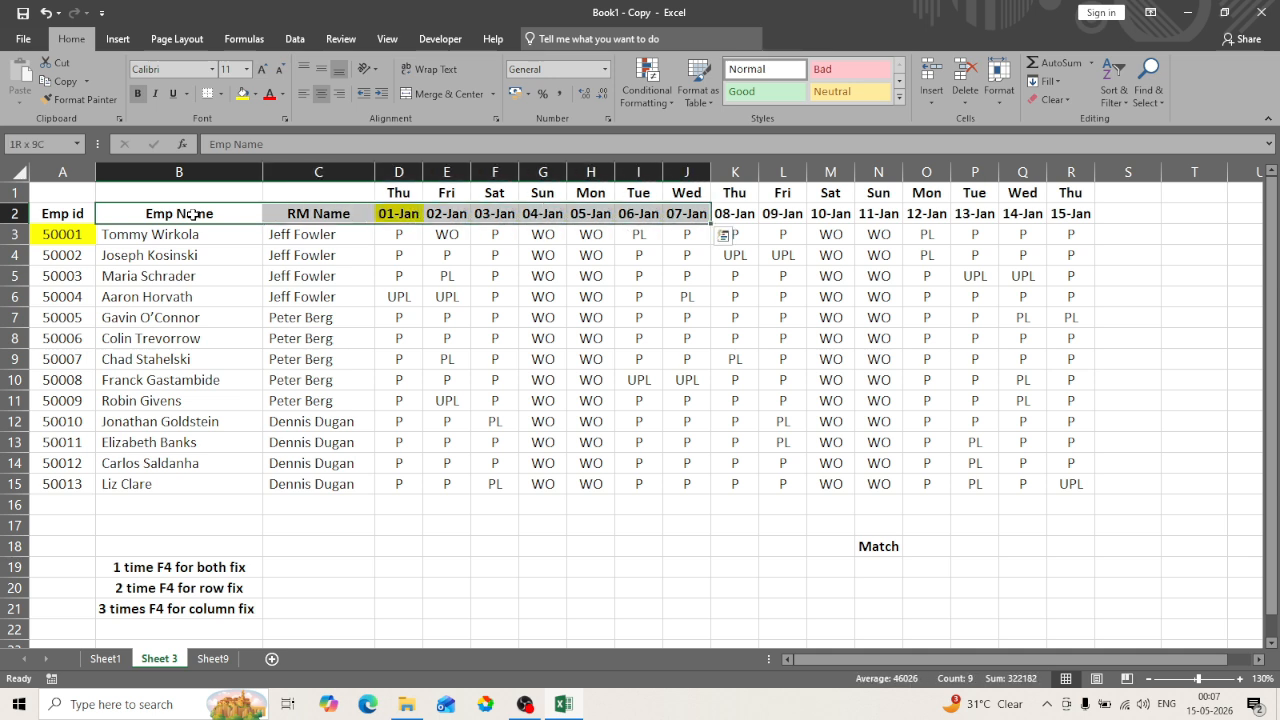
{"action": "key", "text": "ctrl+shift+Right"}
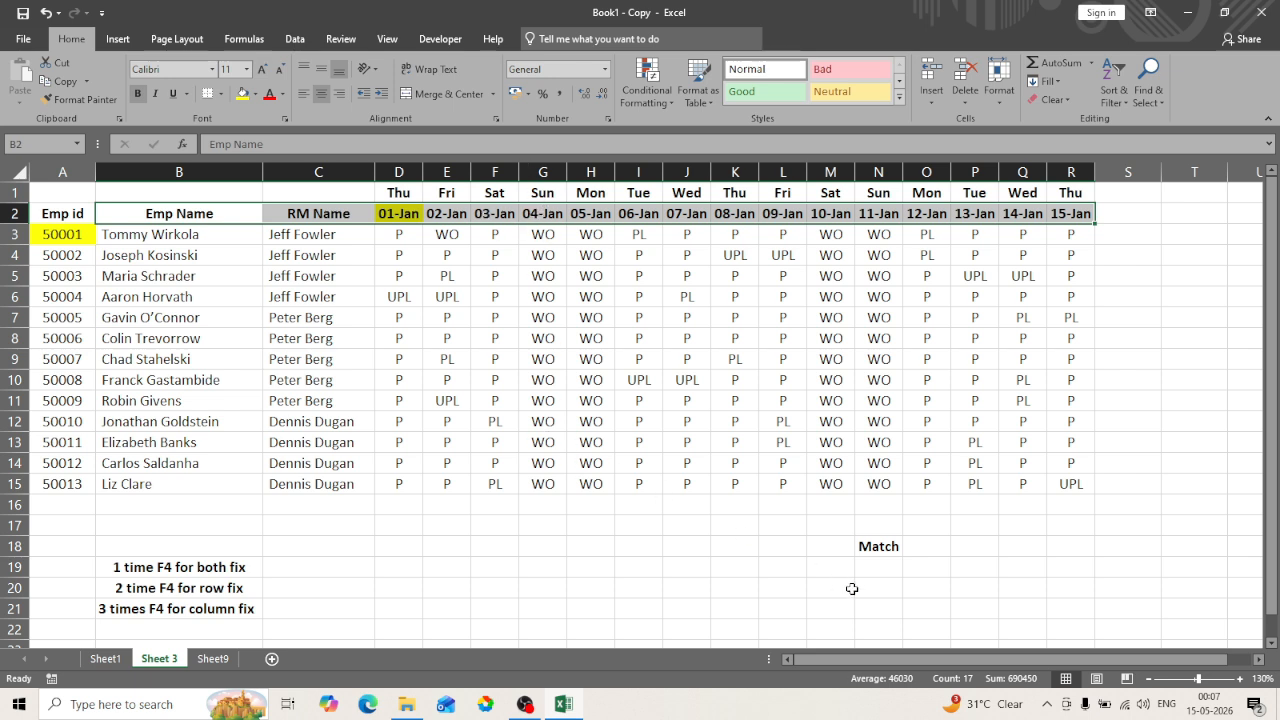
{"action": "left_click", "coordinate": [870, 548]}
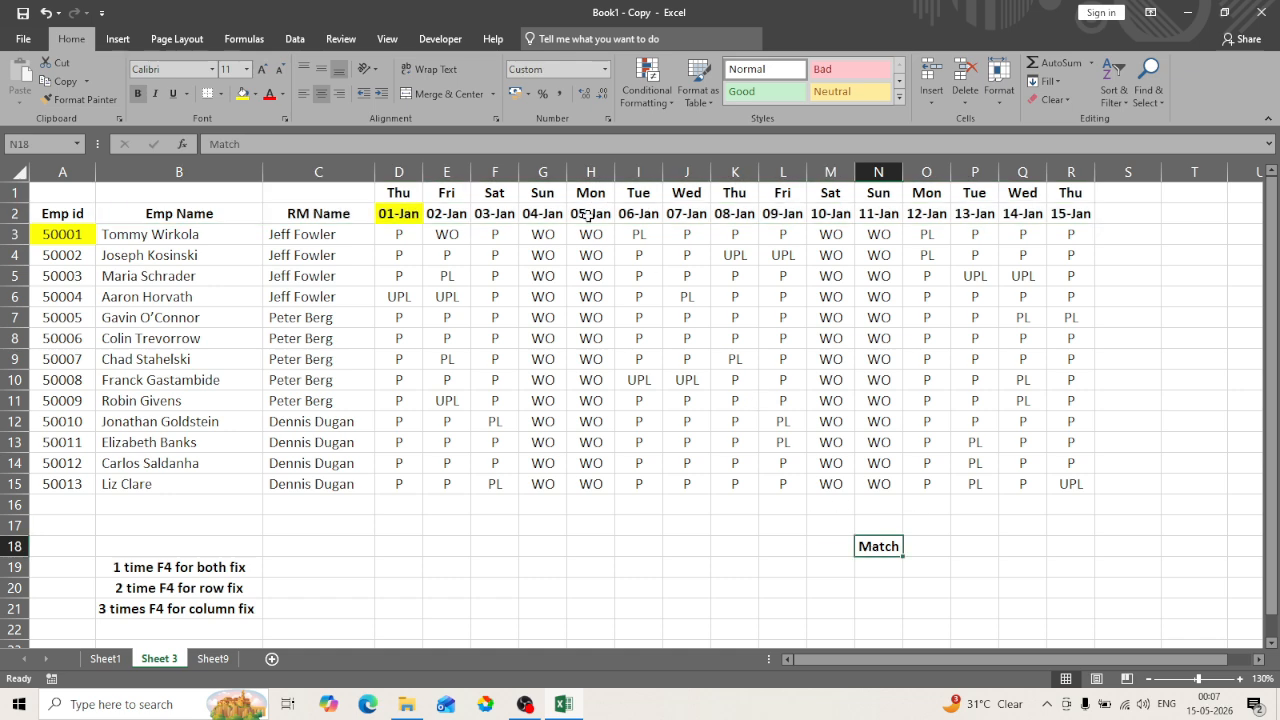
Apply the day-month-year date format to the date headers D2:R2 on Sheet 3, and undo it
{"action": "left_click", "coordinate": [393, 208]}
{"action": "key", "text": "ctrl+shift+Right"}
{"action": "key", "text": "ctrl+shift+3"}
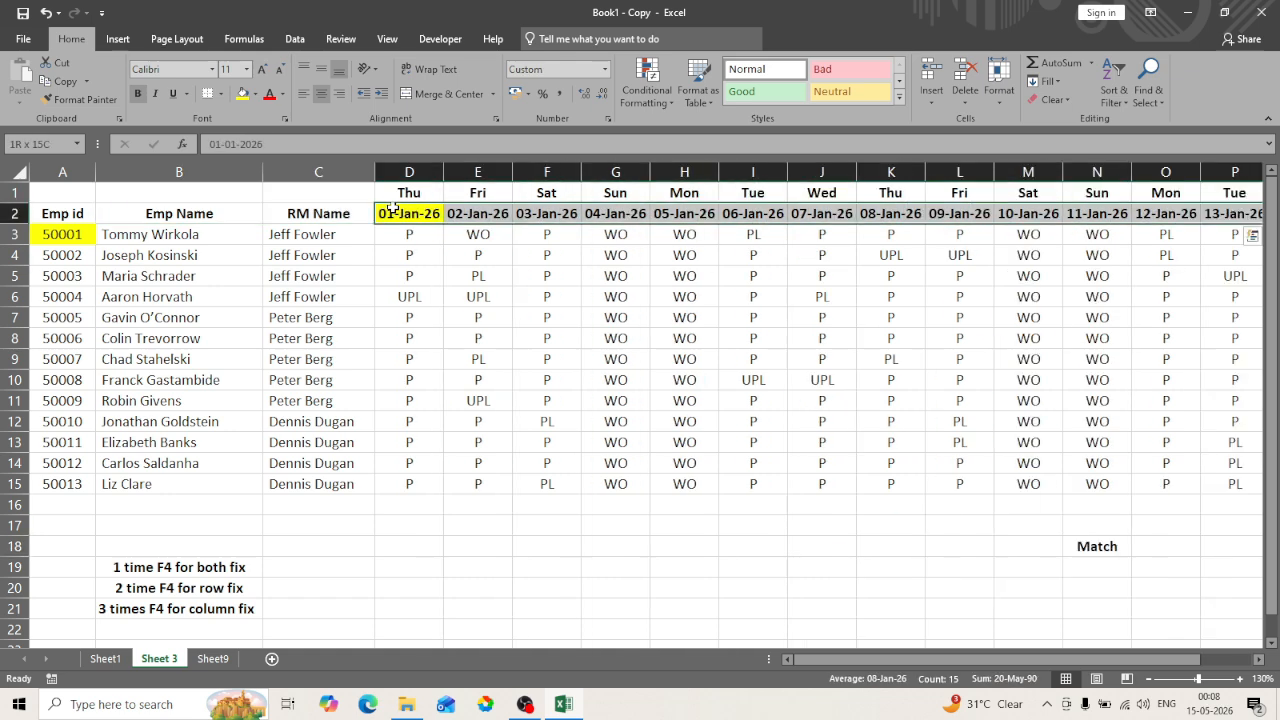
{"action": "key", "text": "Left"}
{"action": "key", "text": "Right"}
{"action": "key", "text": "ctrl+Left"}
{"action": "key", "text": "ctrl+Right"}
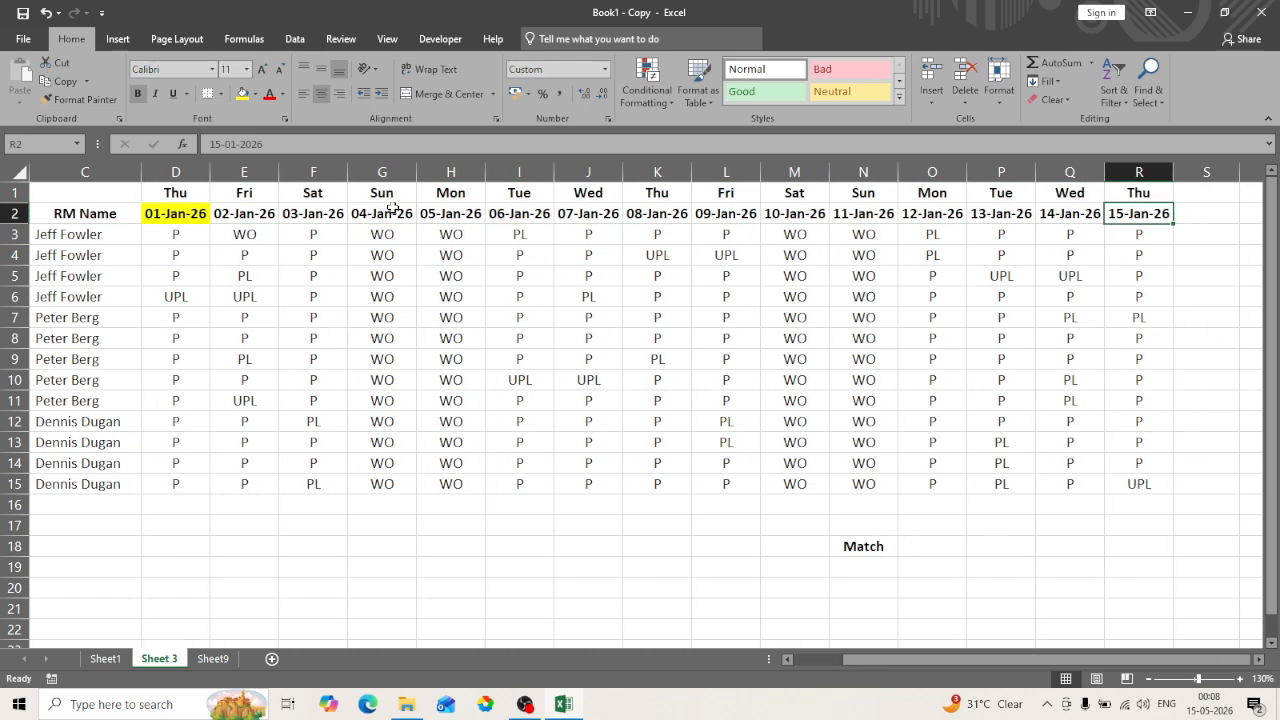
{"action": "key", "text": "ctrl+z"}
{"action": "key", "text": "ctrl+Left"}
{"action": "key", "text": "Right"}
{"action": "key", "text": "Right"}
{"action": "key", "text": "Right"}
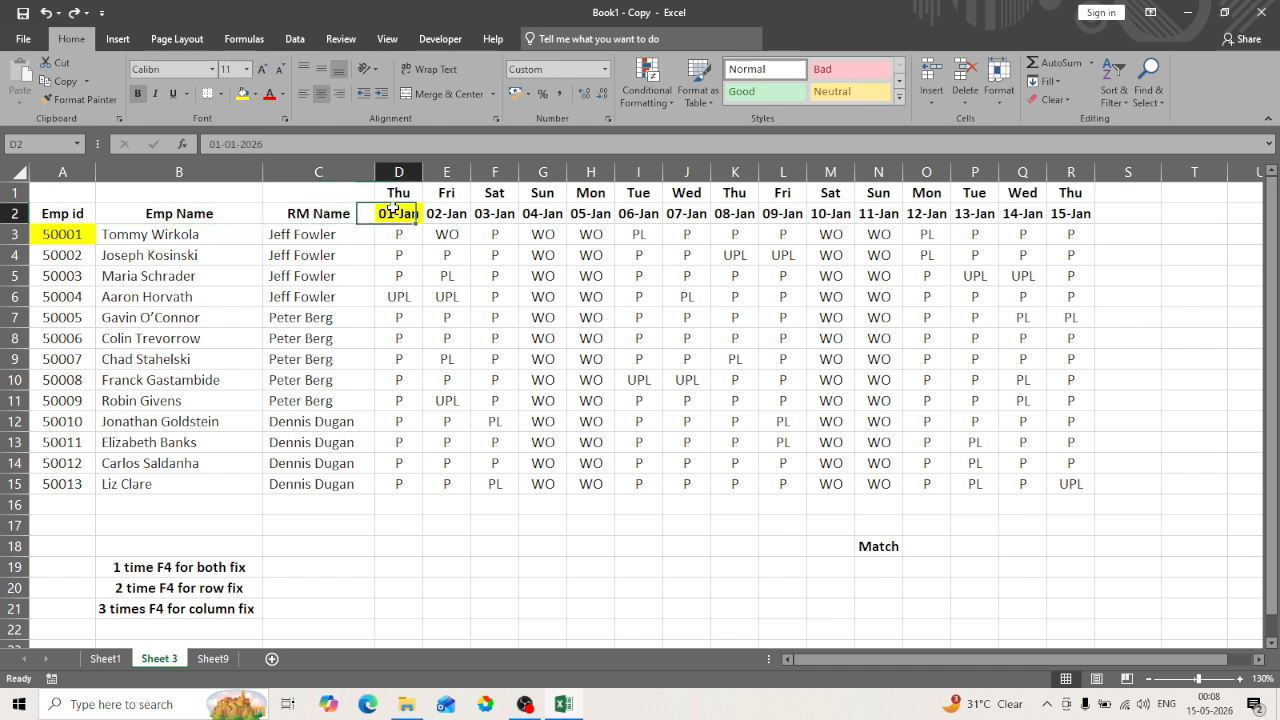
{"action": "left_click", "coordinate": [858, 547]}
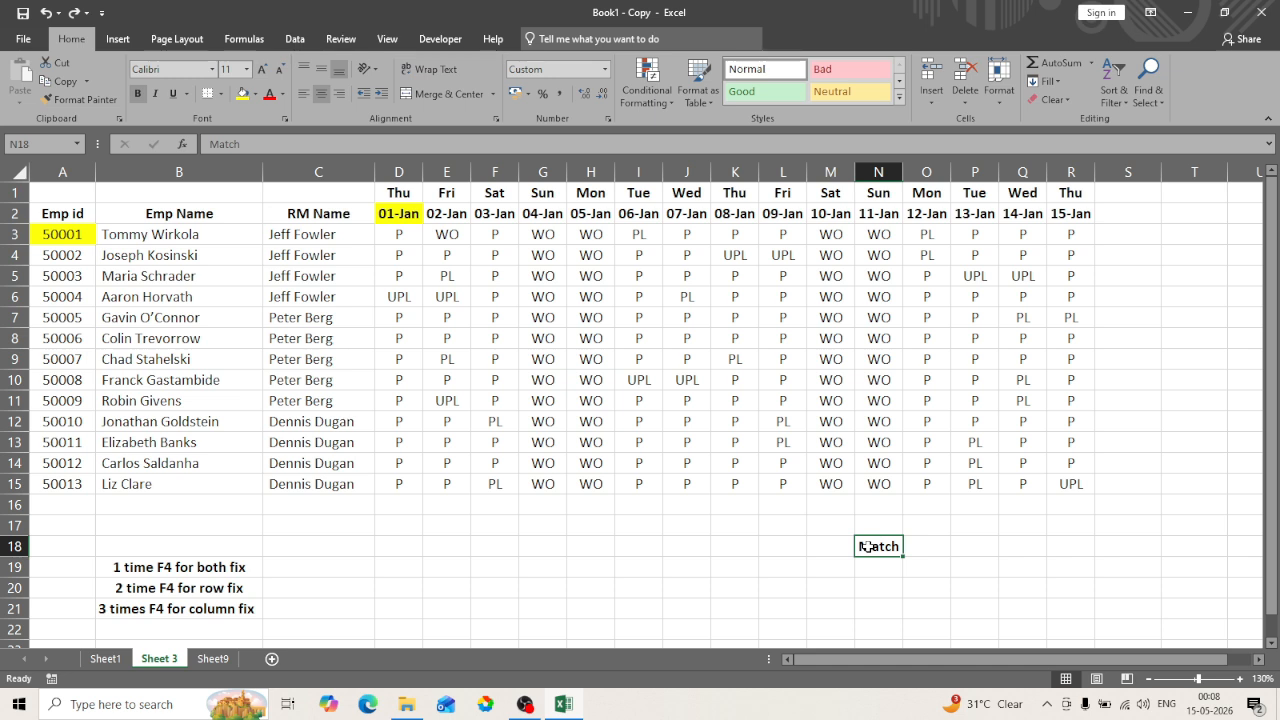
{"action": "key", "text": "Right"}
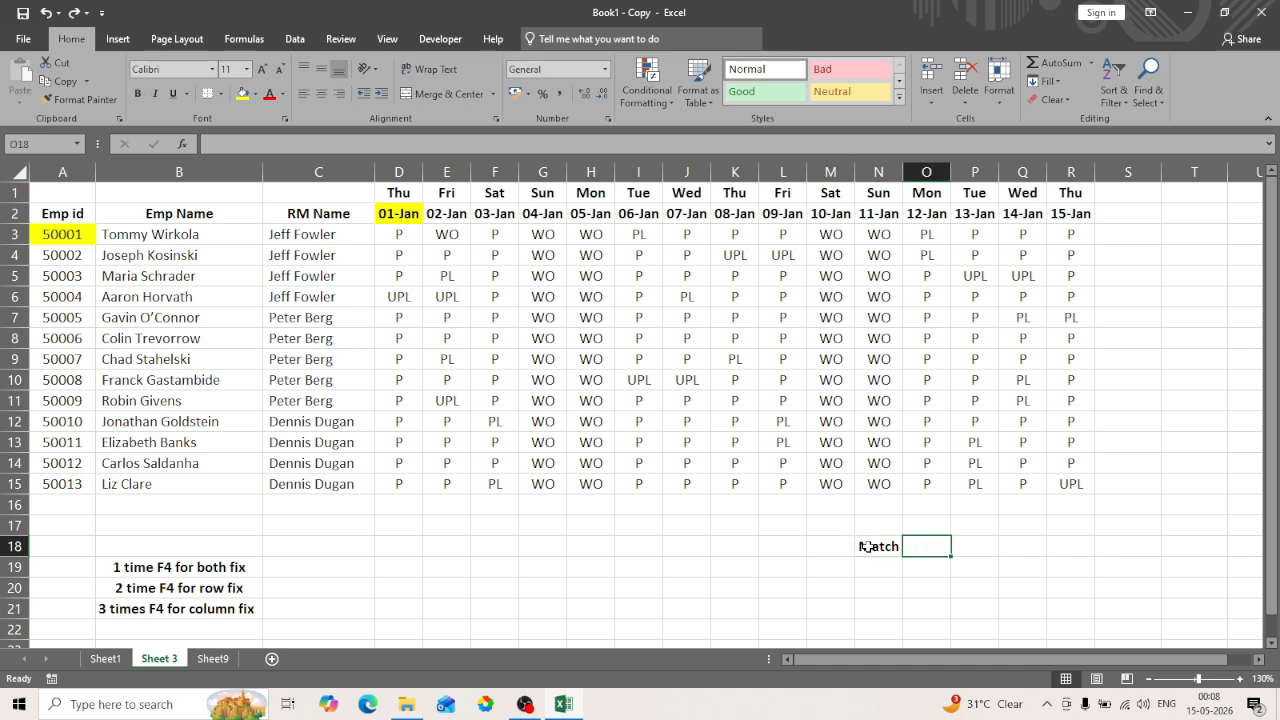
{"action": "type", "text": "=mat"}
{"action": "key", "text": "Tab"}
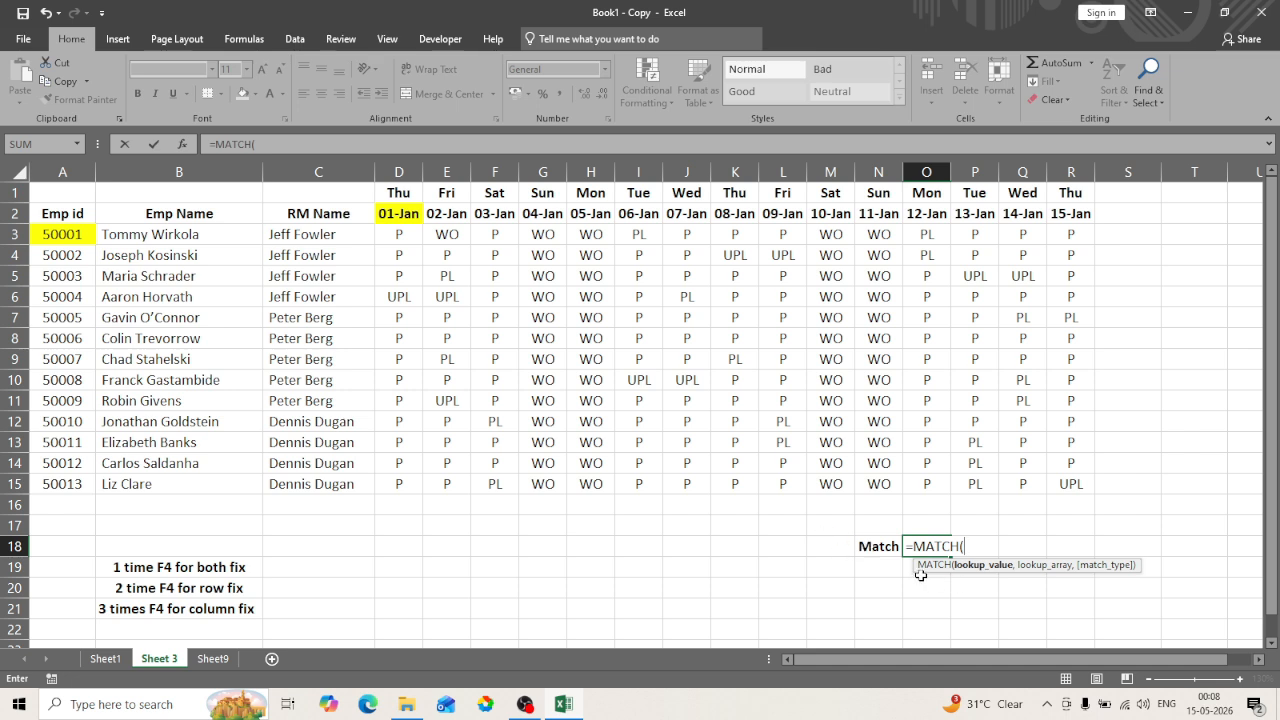
{"action": "key", "text": "Escape"}
Enter the lookup date 01-01-2026 in O17, above the cell next to the Match label
{"action": "key", "text": "Up"}
{"action": "type", "text": "02"}
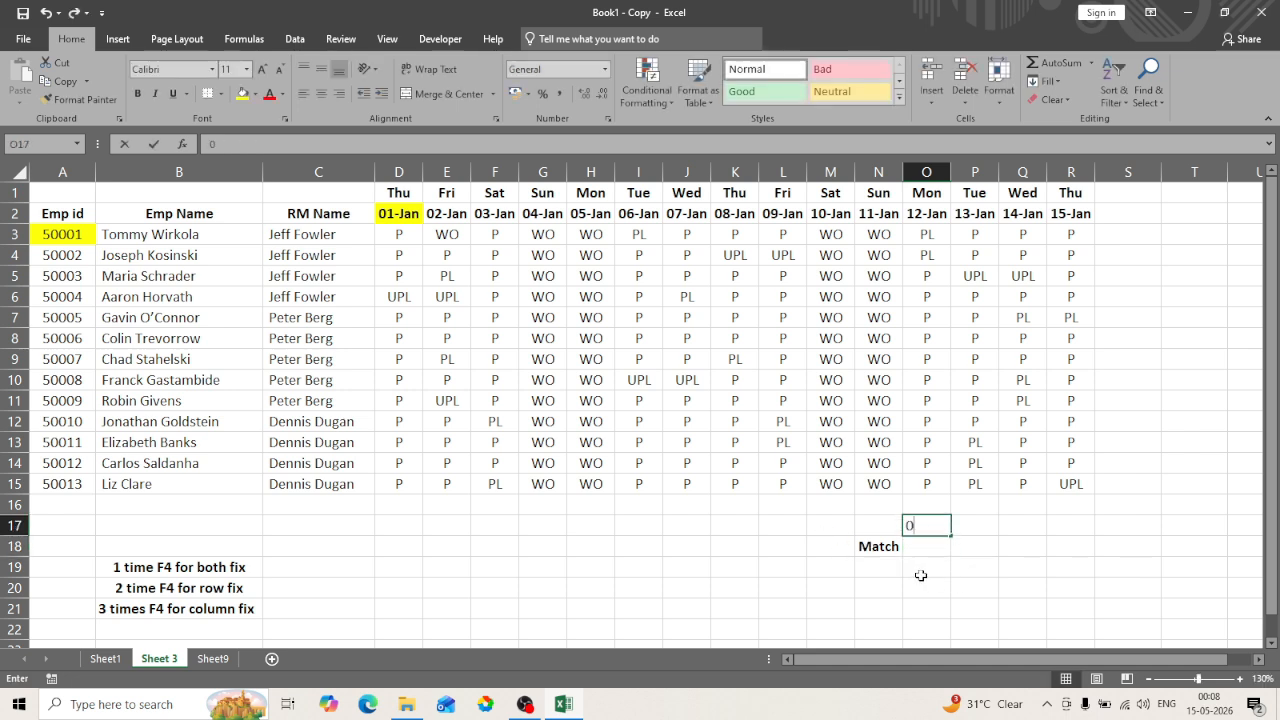
{"action": "key", "text": "BackSpace"}
{"action": "key", "text": "BackSpace"}
{"action": "type", "text": "01-01-2026"}
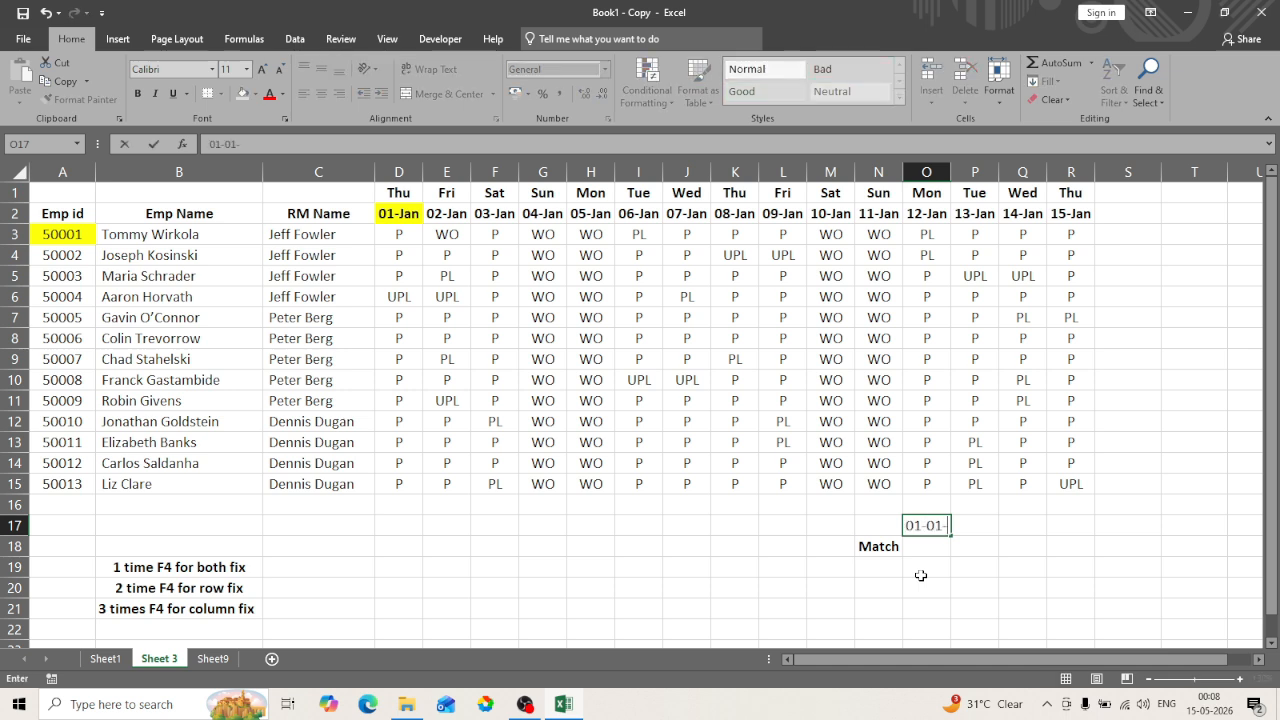
{"action": "key", "text": "Return"}
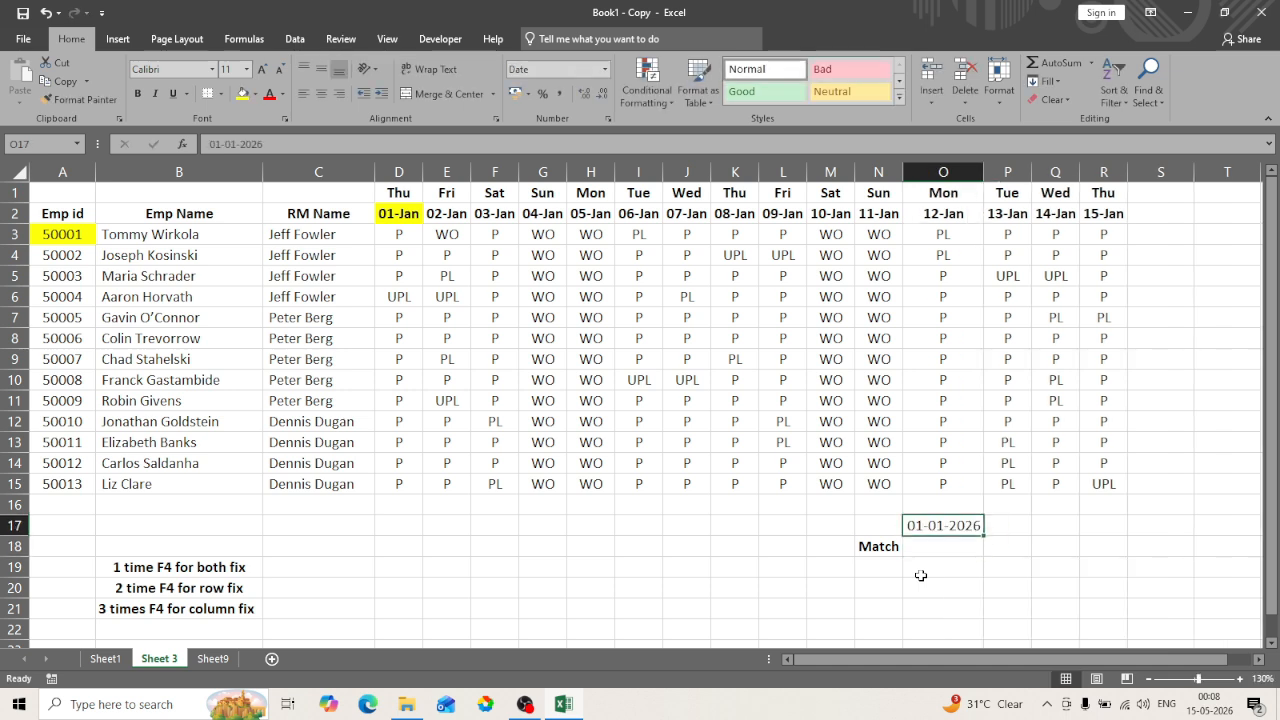
Change the day in the lookup date in O17 to make it 10-01-2026
{"action": "key", "text": "F2"}
{"action": "key", "text": "Home"}
{"action": "key", "text": "Right"}
{"action": "key", "text": "shift+Right"}
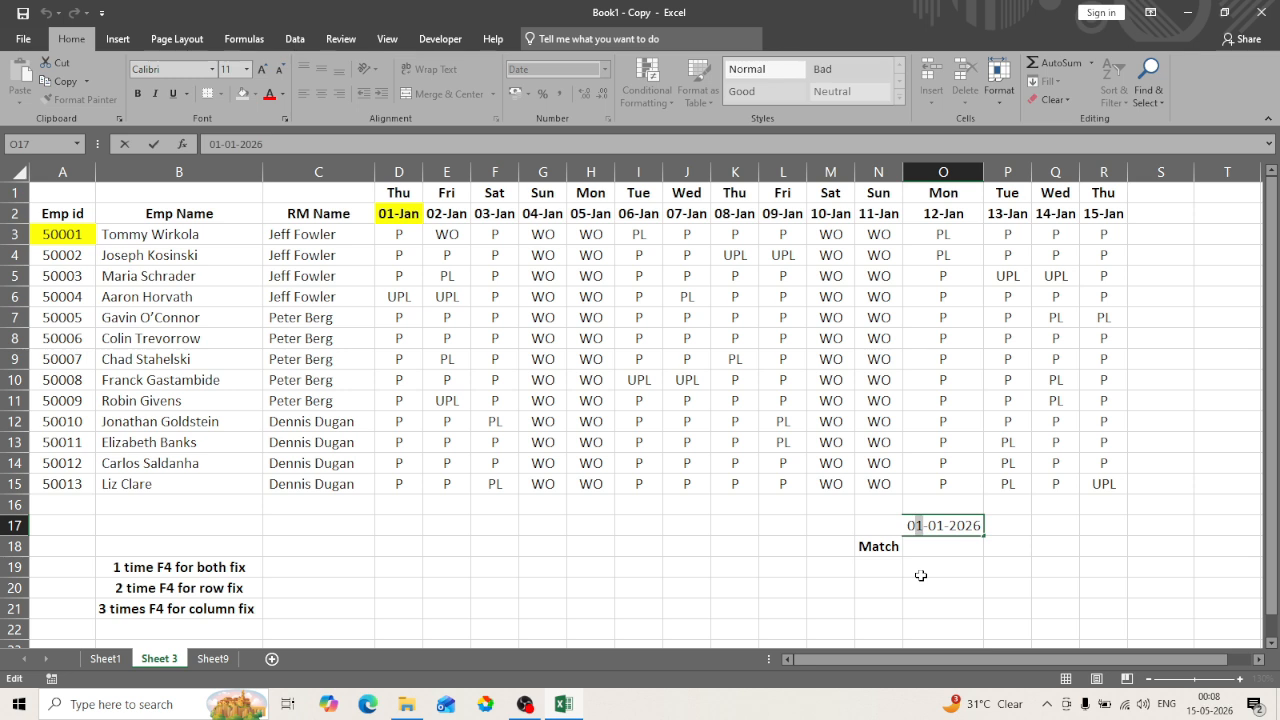
{"action": "key", "text": "BackSpace"}
{"action": "key", "text": "BackSpace"}
{"action": "type", "text": "10"}
{"action": "key", "text": "Return"}
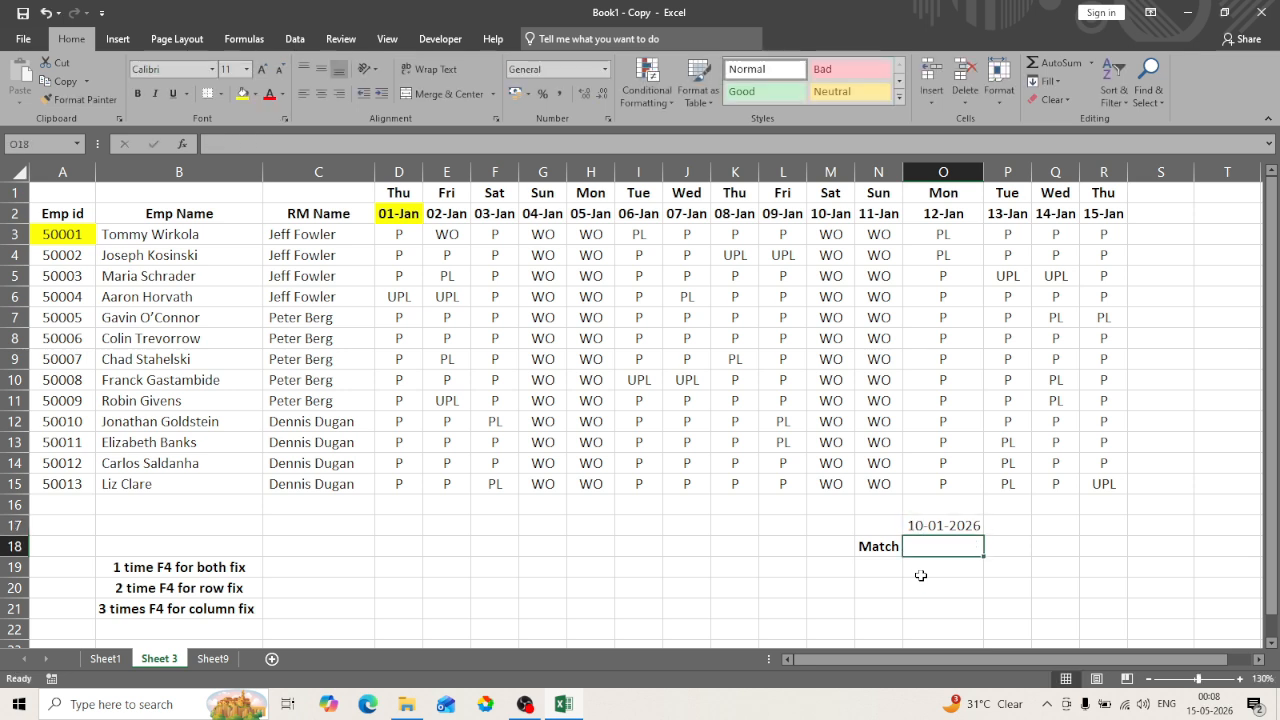
{"action": "type", "text": "="}
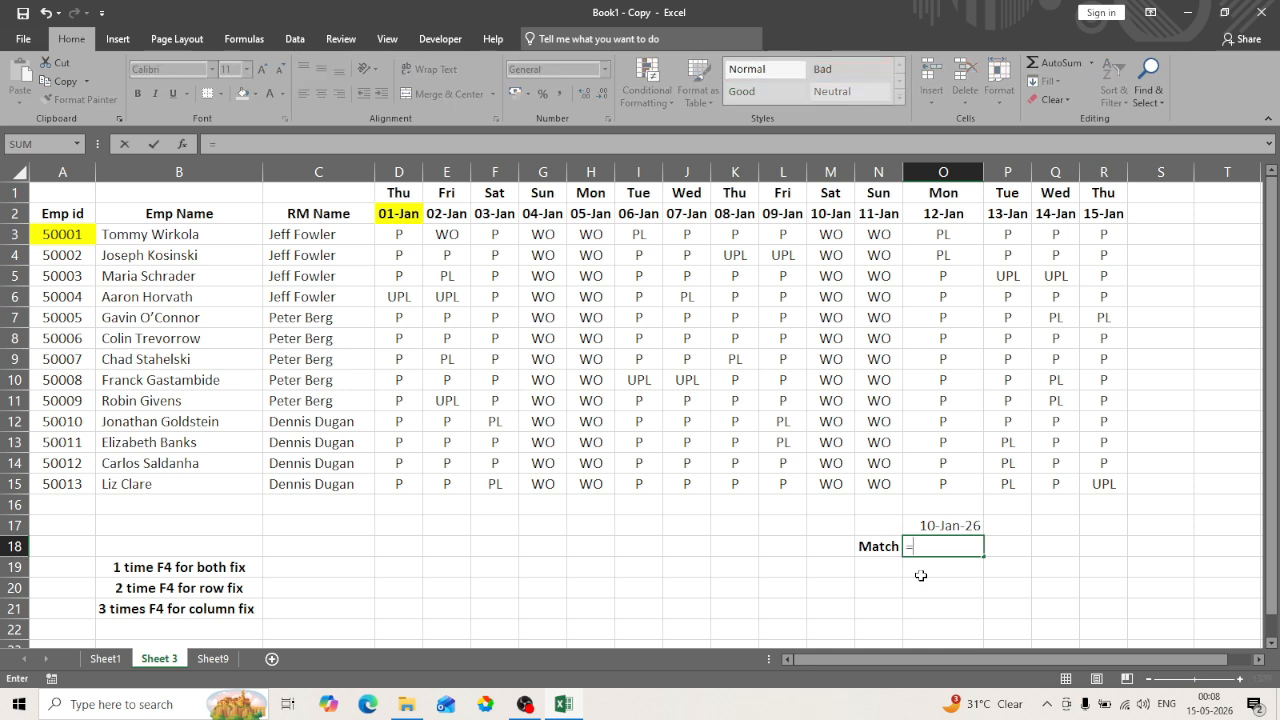
{"action": "type", "text": "VLOOKUP("}
{"action": "key", "text": "Escape"}
{"action": "key", "text": "ctrl+z"}
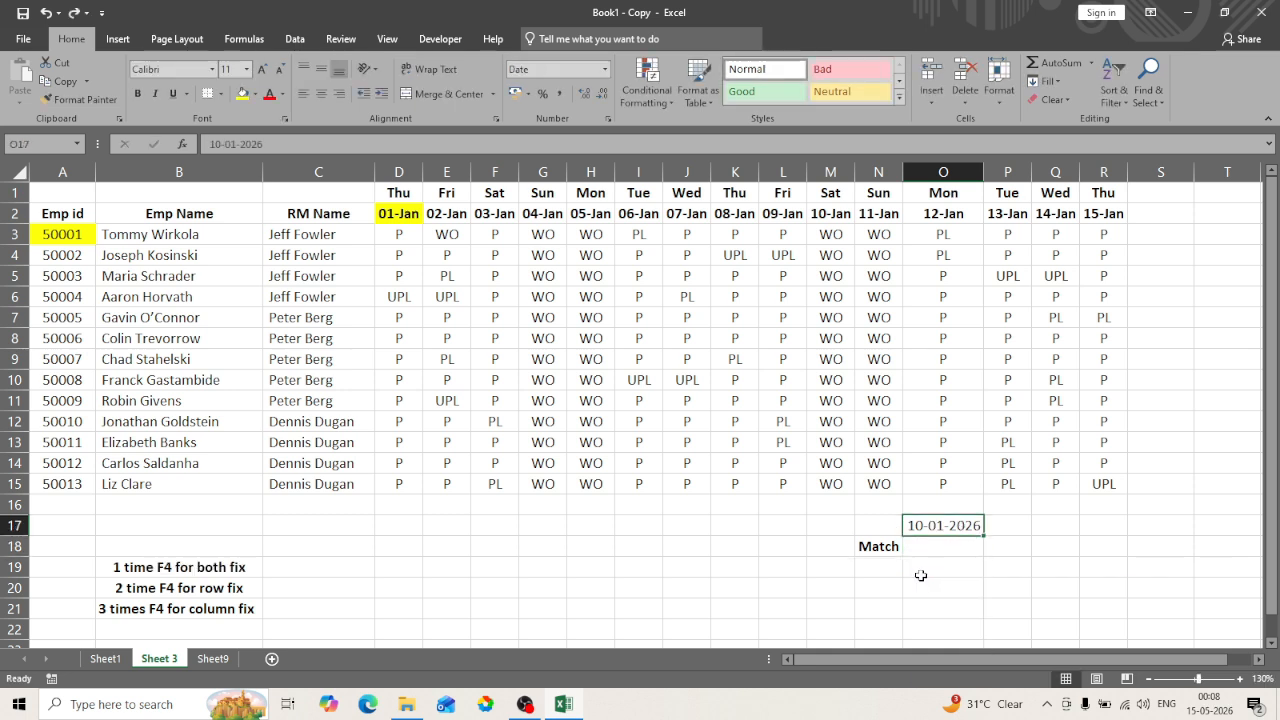
Clear O17 and enter the full lookup date 10-01-2026 anew, keeping that cell selected
{"action": "key", "text": "Delete"}
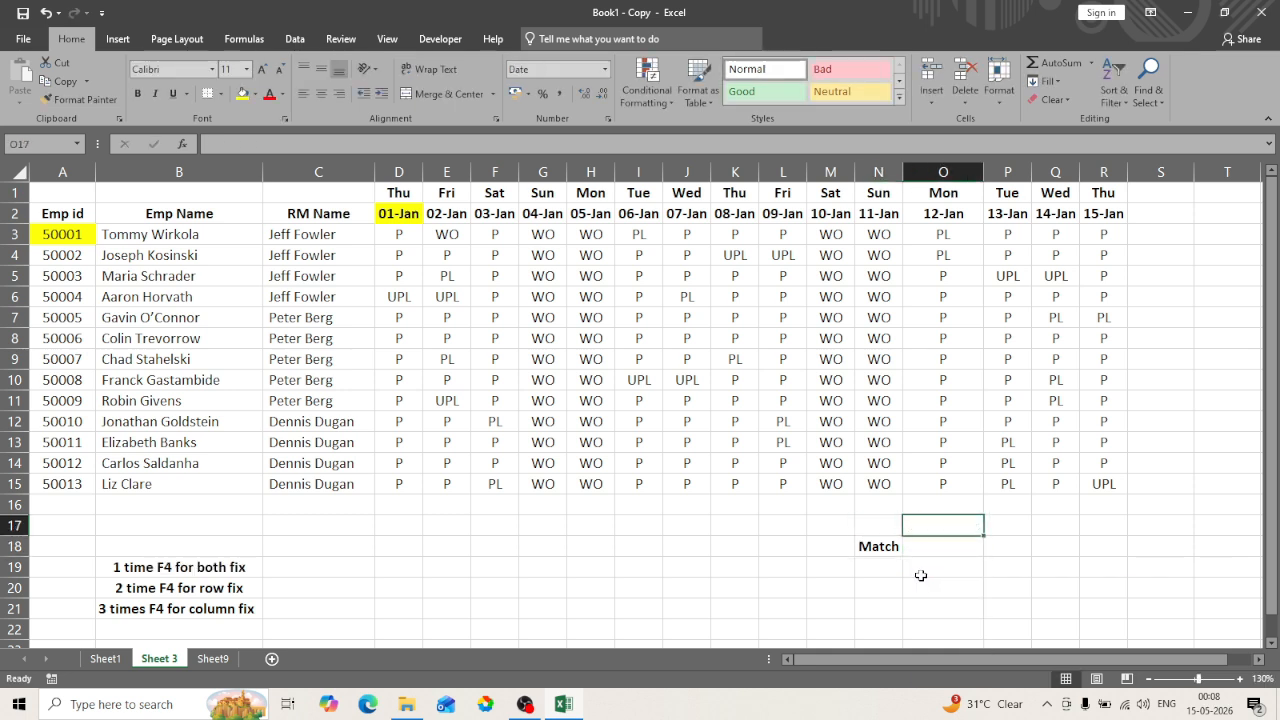
{"action": "type", "text": "10-01-2026"}
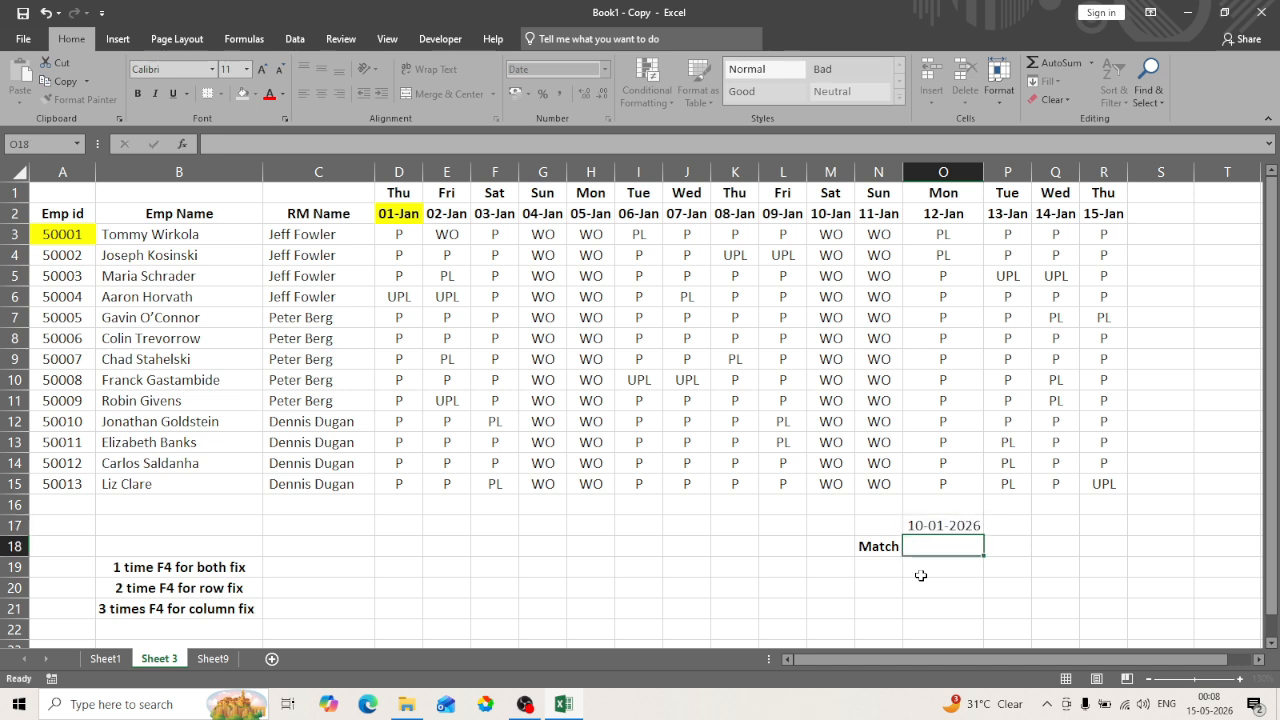
{"action": "key", "text": "Return"}
{"action": "key", "text": "Up"}
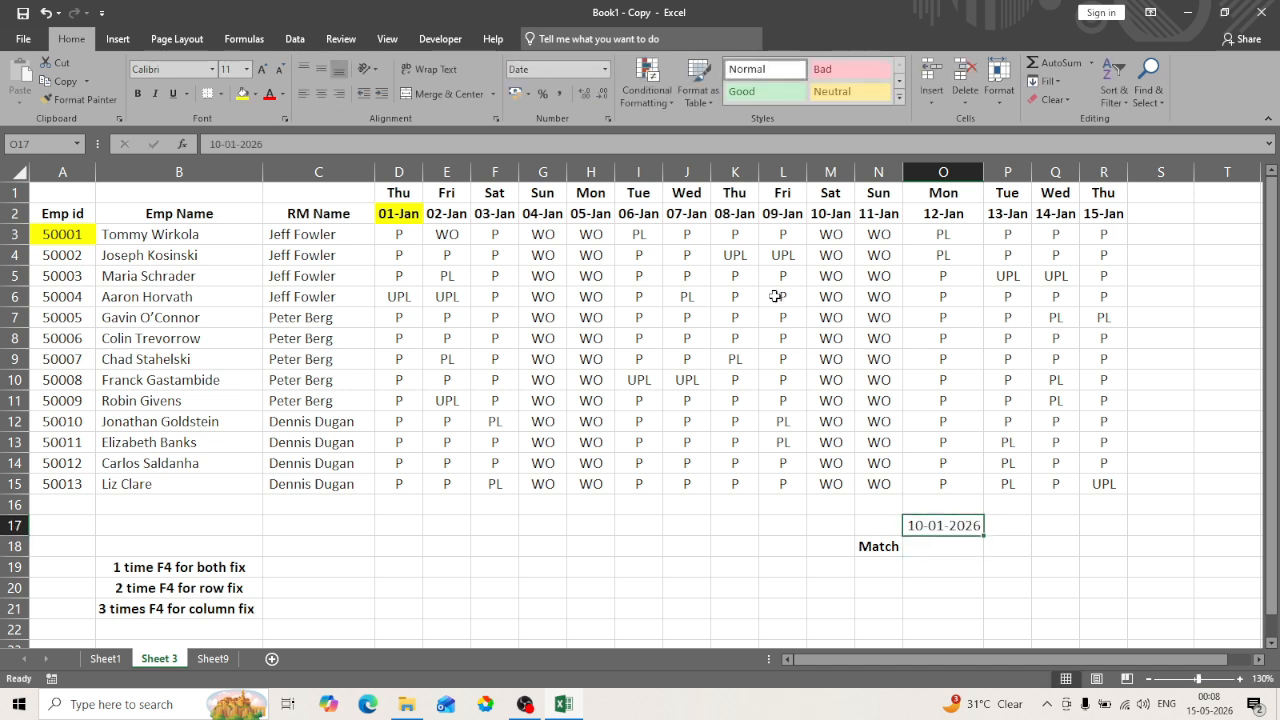
Try the Long Date format on the lookup date in O17, and undo it
{"action": "left_click", "coordinate": [605, 69]}
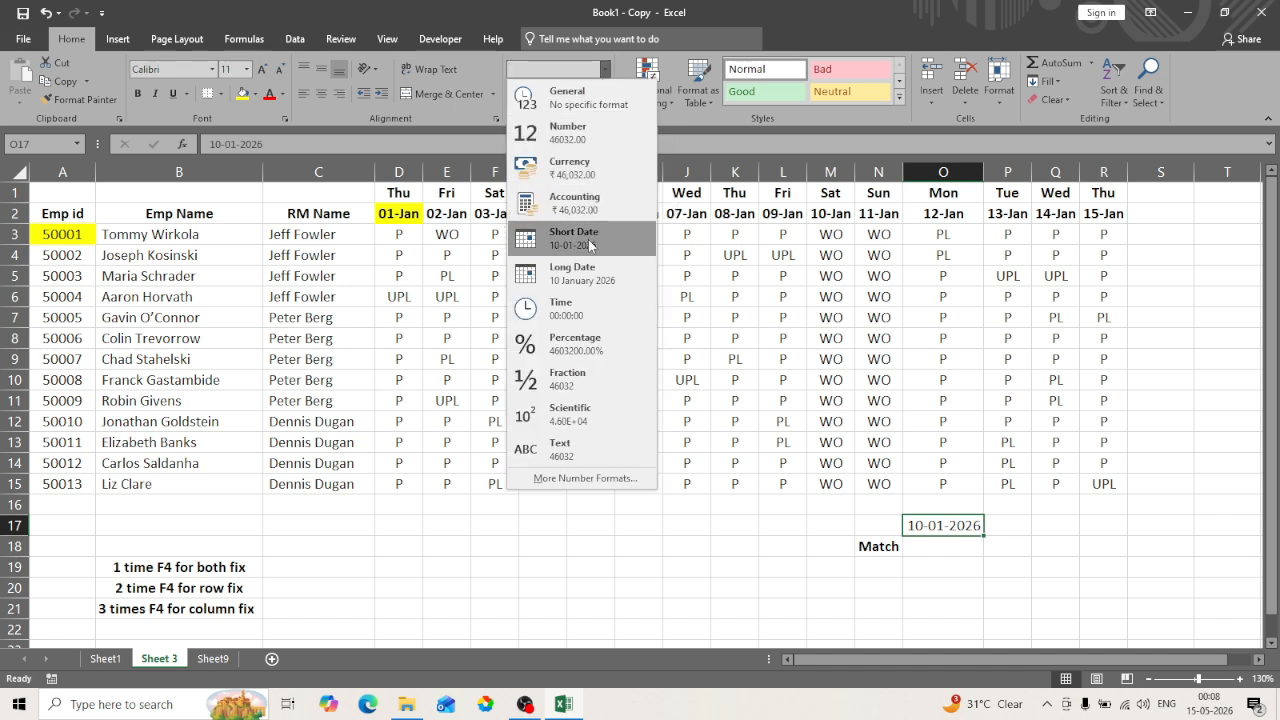
{"action": "left_click", "coordinate": [589, 278]}
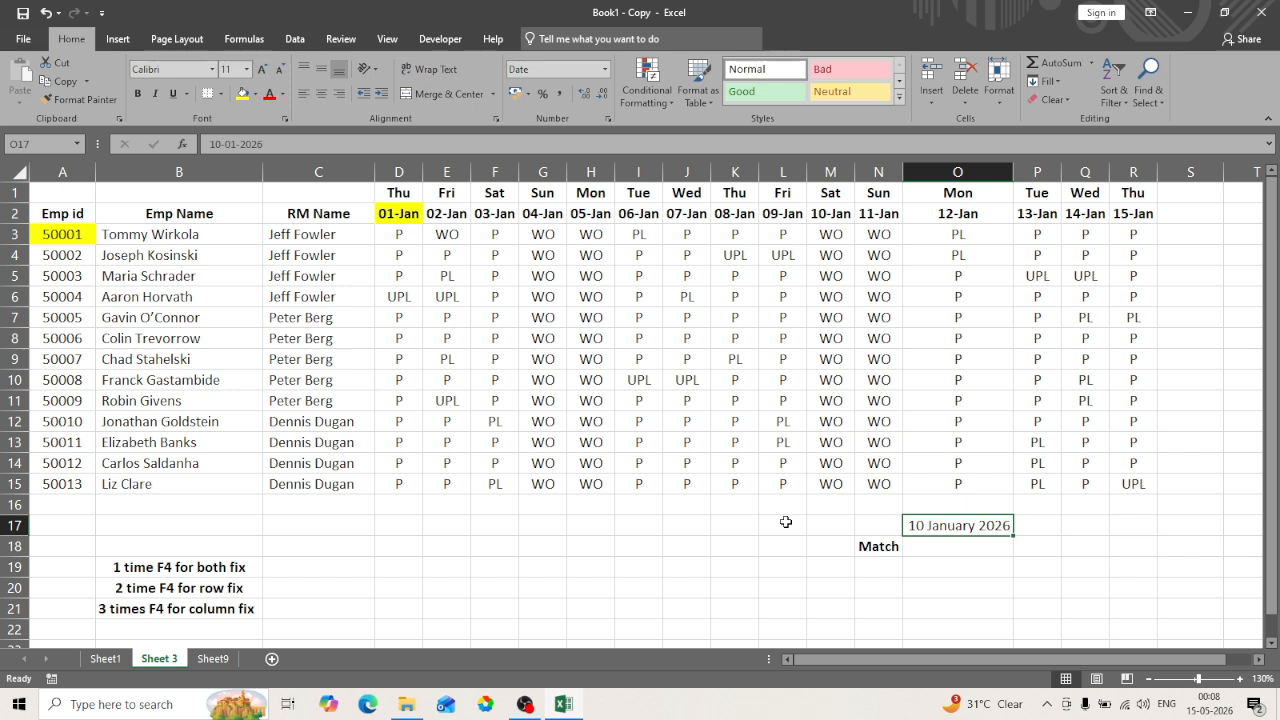
{"action": "key", "text": "ctrl+z"}
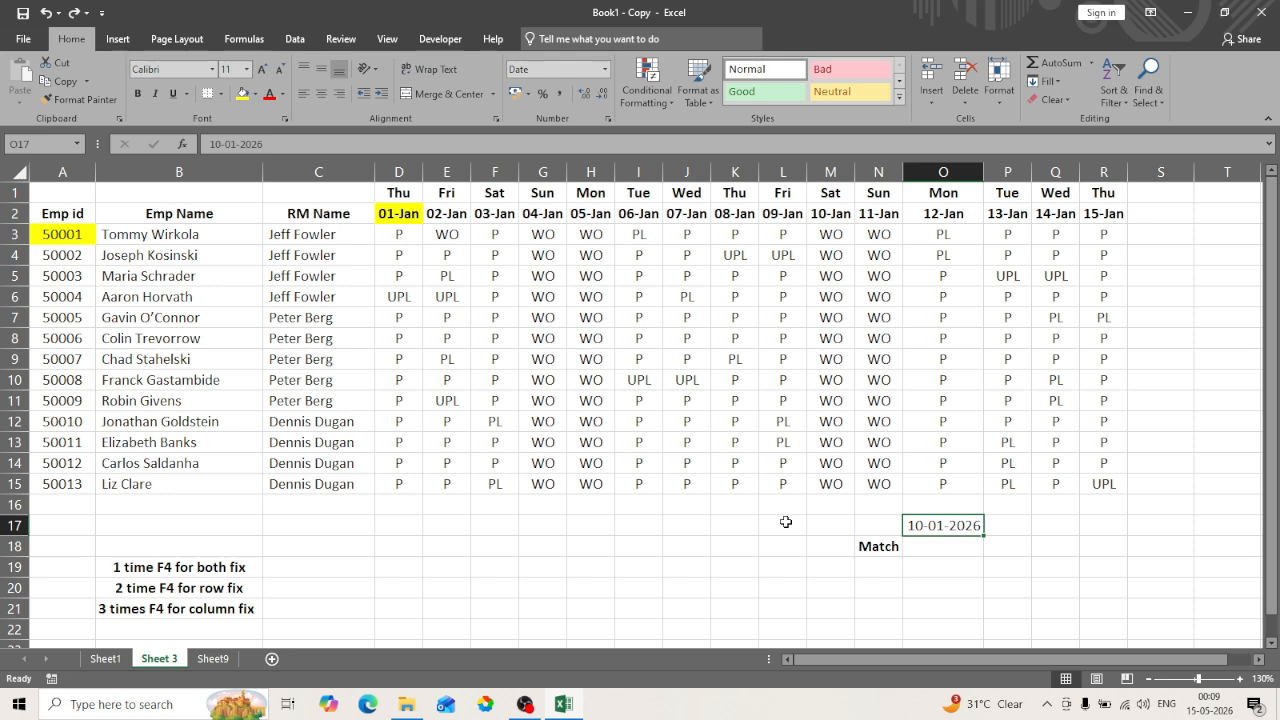
Apply the custom number format dd-mmm-yyyy to the lookup date in O17
{"action": "key", "text": "ctrl+1"}
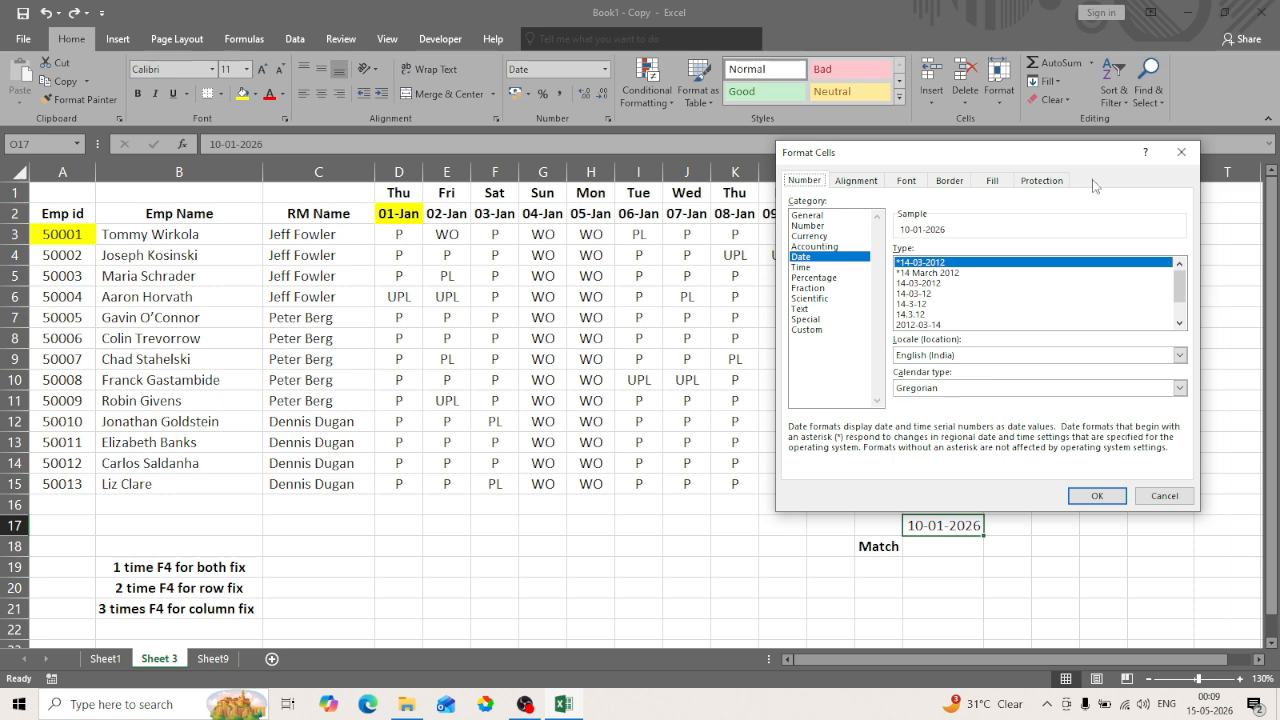
{"action": "left_click", "coordinate": [1180, 153]}
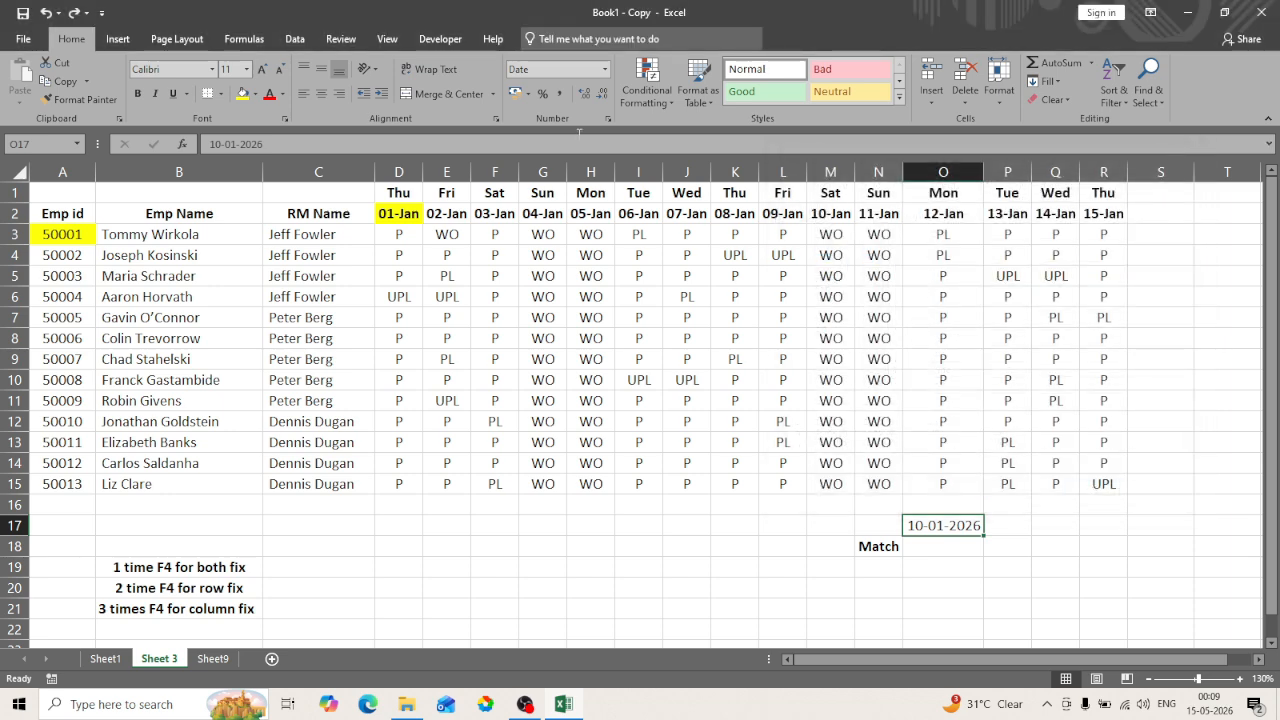
{"action": "left_click", "coordinate": [496, 119]}
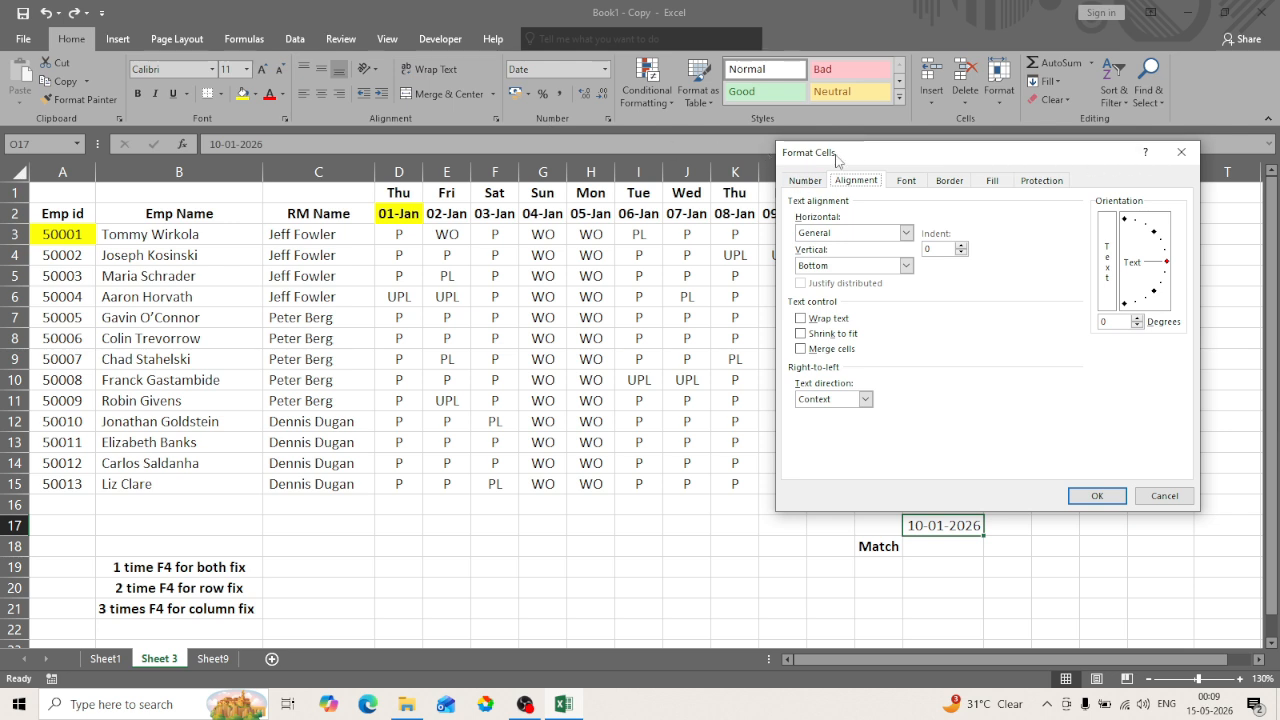
{"action": "left_click_drag", "start_coordinate": [836, 160], "coordinate": [670, 127]}
{"action": "left_click", "coordinate": [638, 148]}
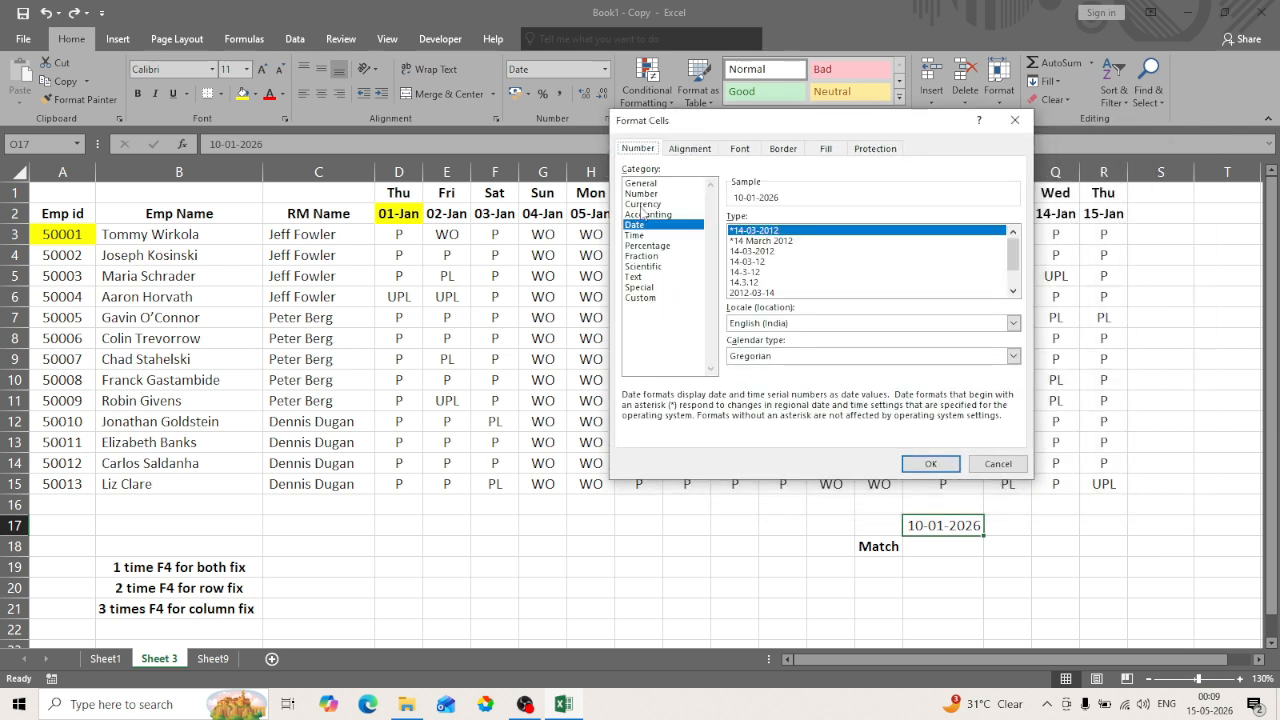
{"action": "left_click", "coordinate": [660, 298]}
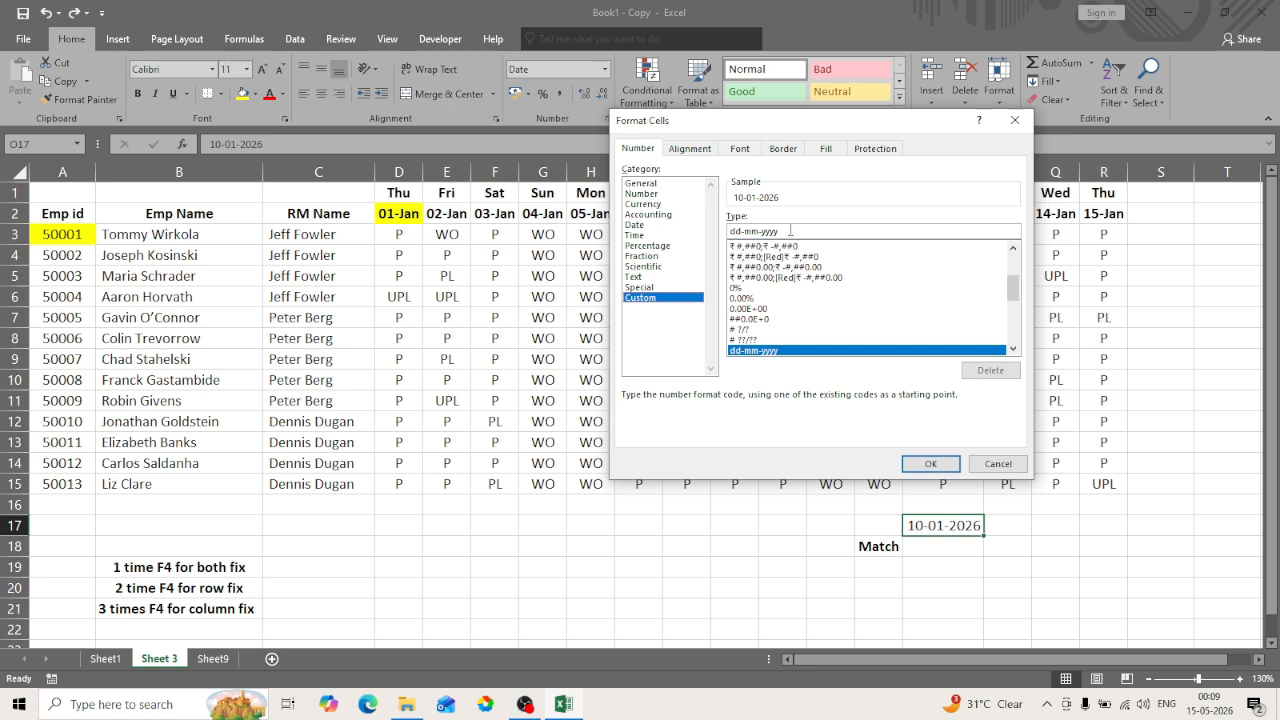
{"action": "left_click", "coordinate": [790, 230]}
{"action": "key", "text": "Left"}
{"action": "key", "text": "Left"}
{"action": "key", "text": "Left"}
{"action": "key", "text": "Left"}
{"action": "type", "text": "m"}
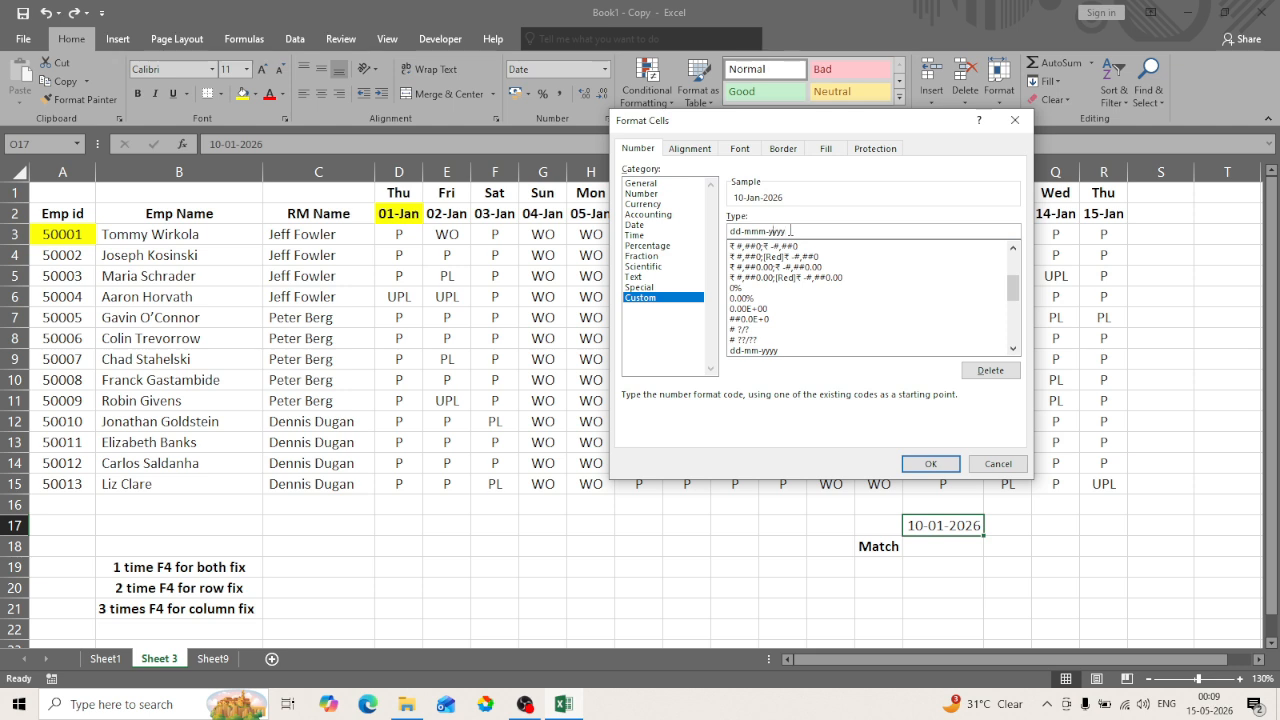
{"action": "type", "text": "m"}
{"action": "key", "text": "Return"}
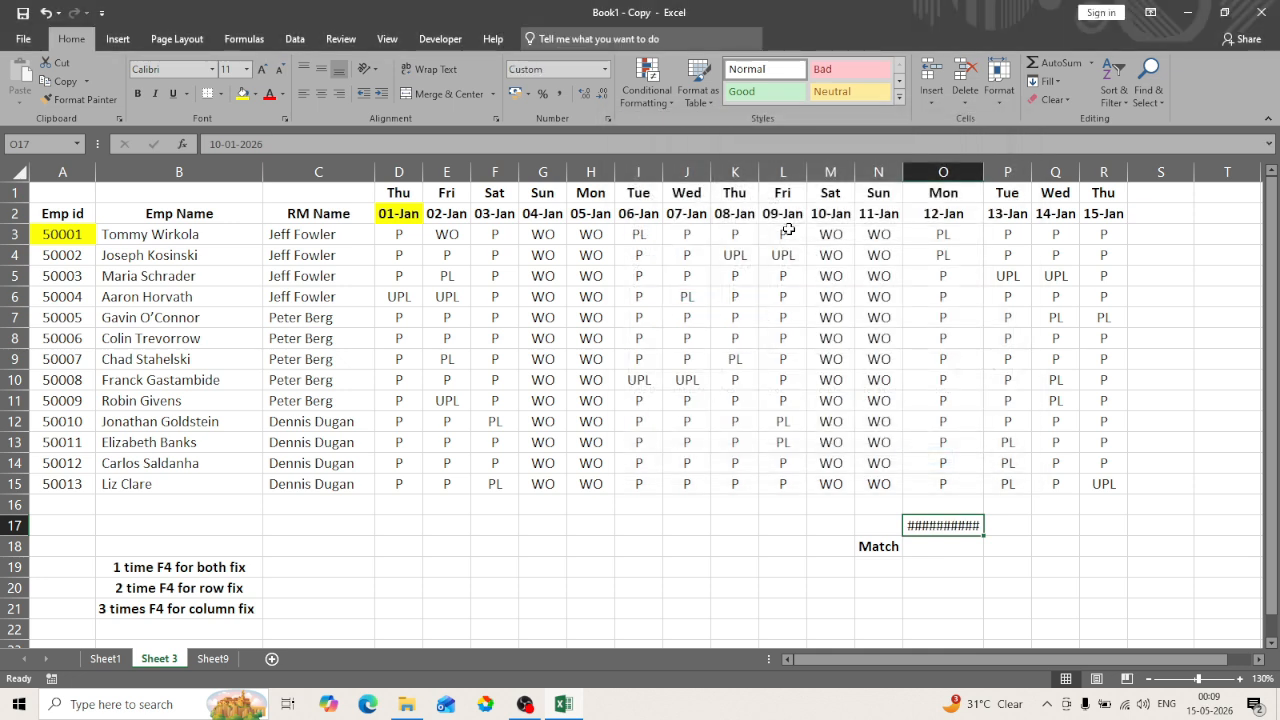
AutoFit column O to the full lookup date and move to O18, beside the Match label
{"action": "key", "text": "alt+h"}
{"action": "key", "text": "o"}
{"action": "key", "text": "i"}
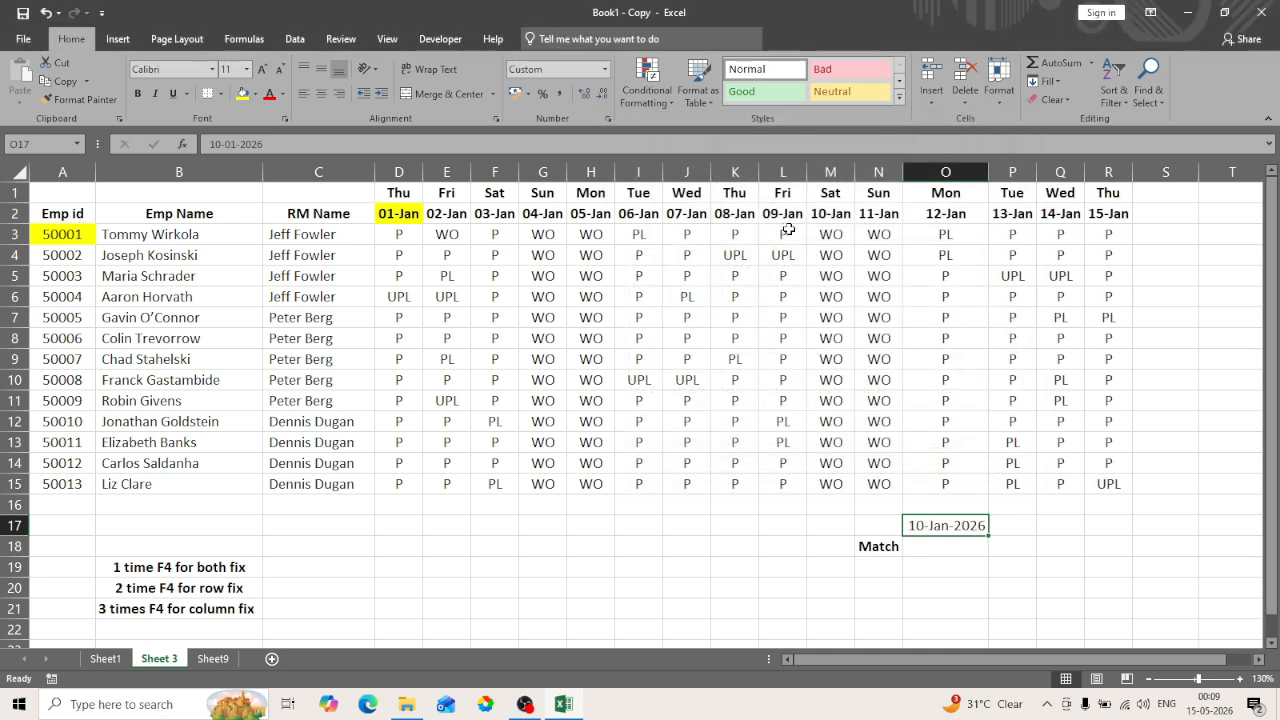
{"action": "key", "text": "ctrl+z"}
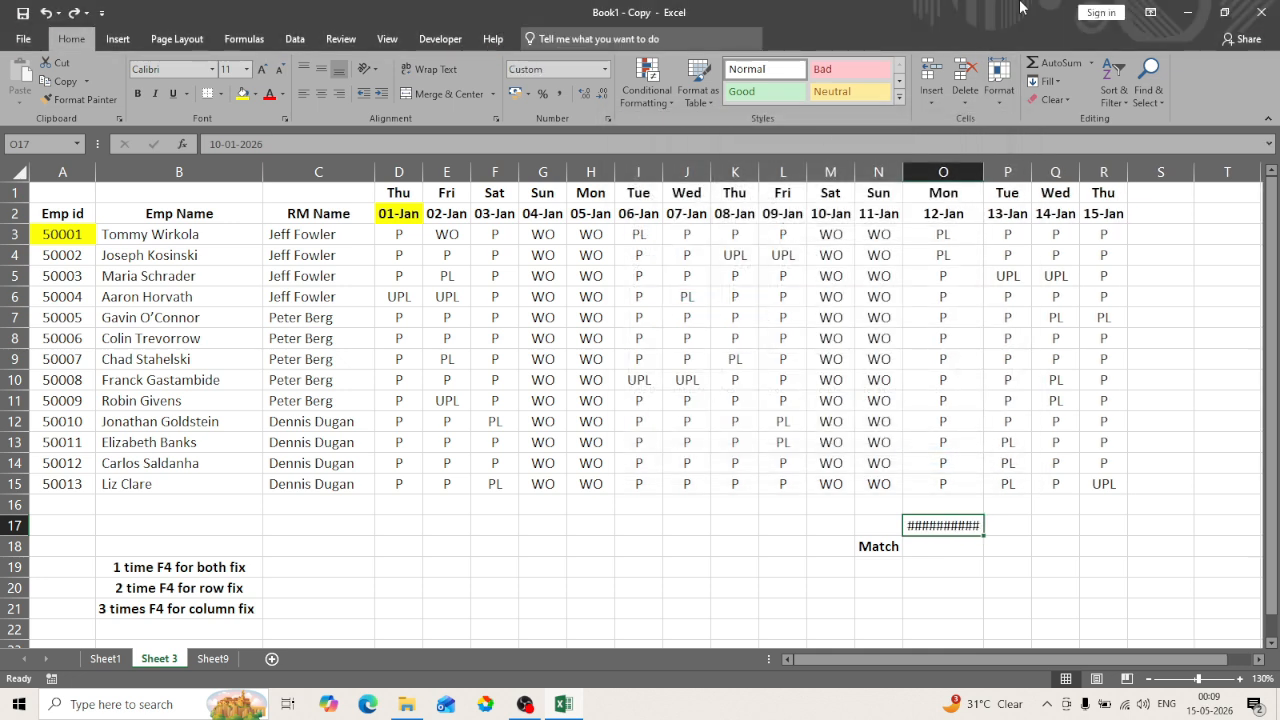
{"action": "double_click", "coordinate": [983, 167]}
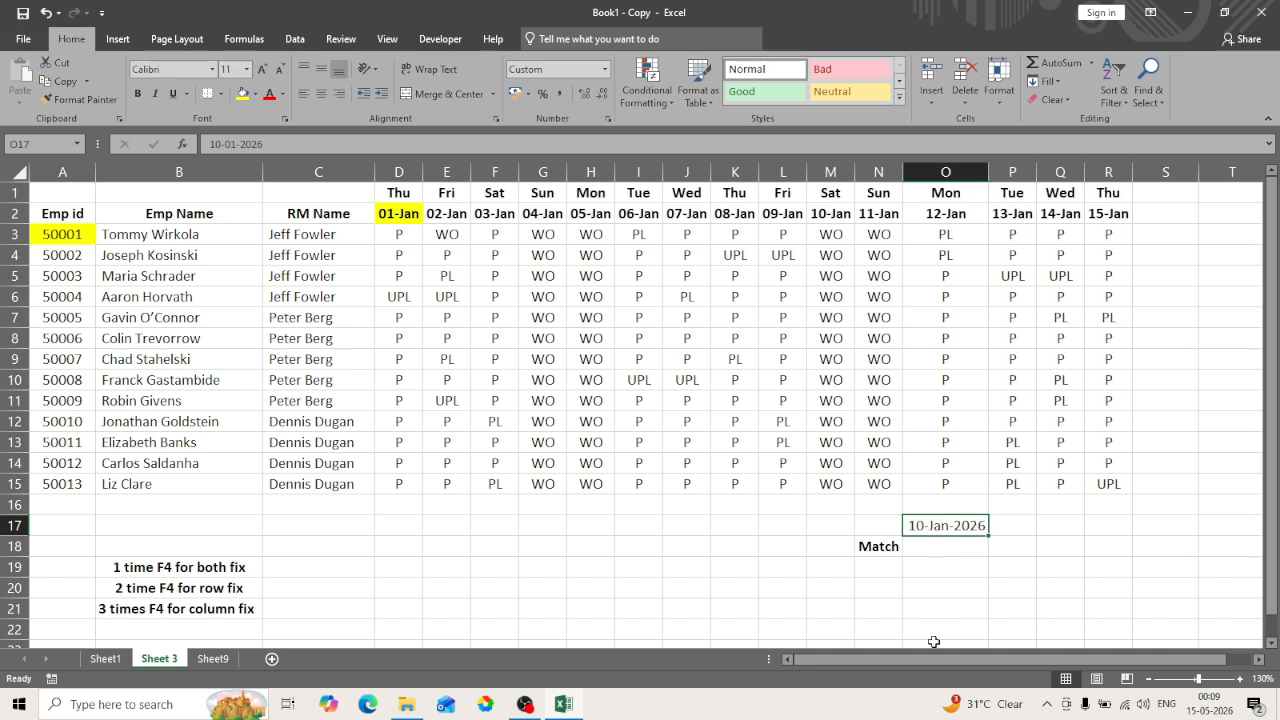
{"action": "key", "text": "Return"}
{"action": "type", "text": "=v"}
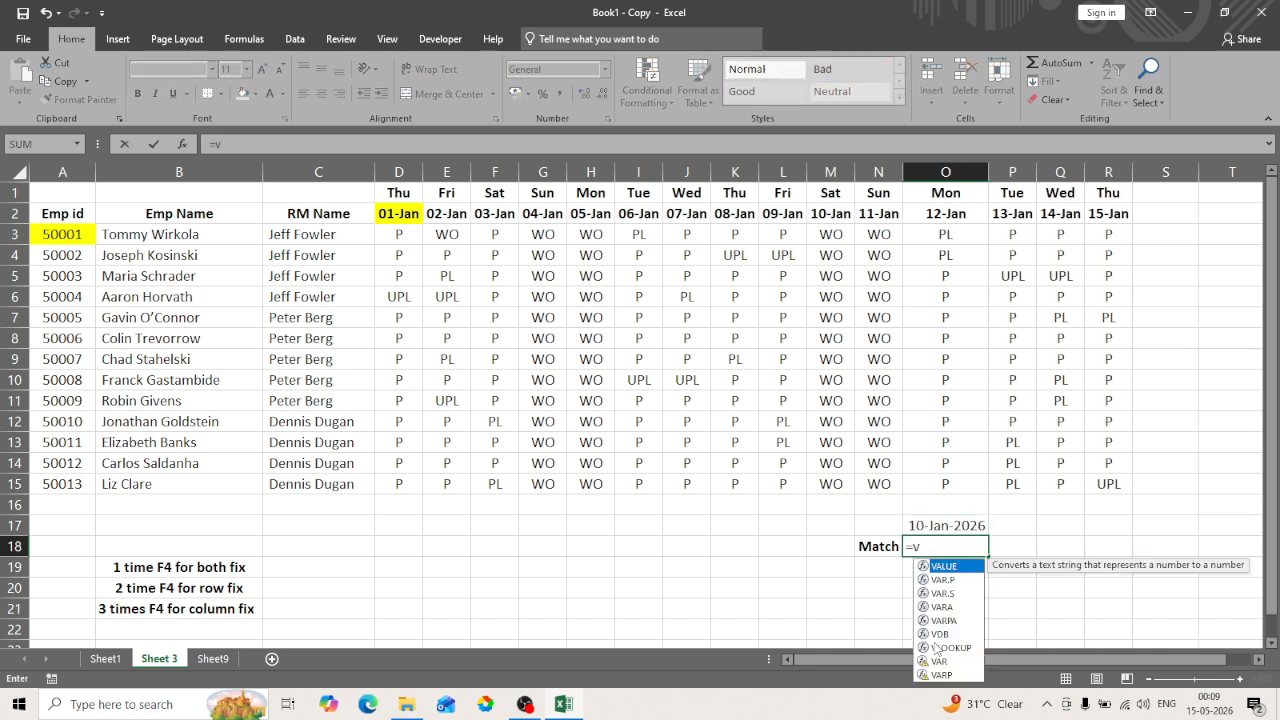
{"action": "key", "text": "Escape"}
{"action": "key", "text": "Escape"}
Start a MATCH formula in O18 with O17 as the lookup value and the Emp Name header B2 beginning the lookup array
{"action": "type", "text": "=match"}
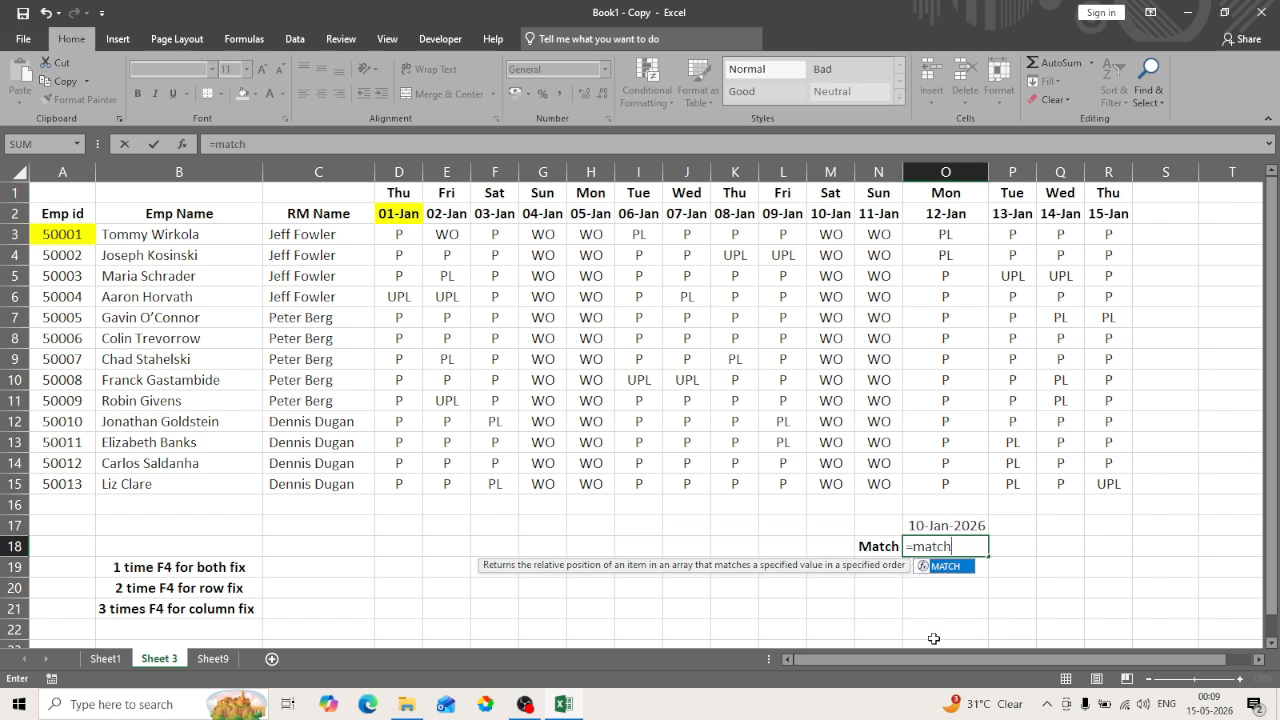
{"action": "key", "text": "Tab"}
{"action": "key", "text": "Up"}
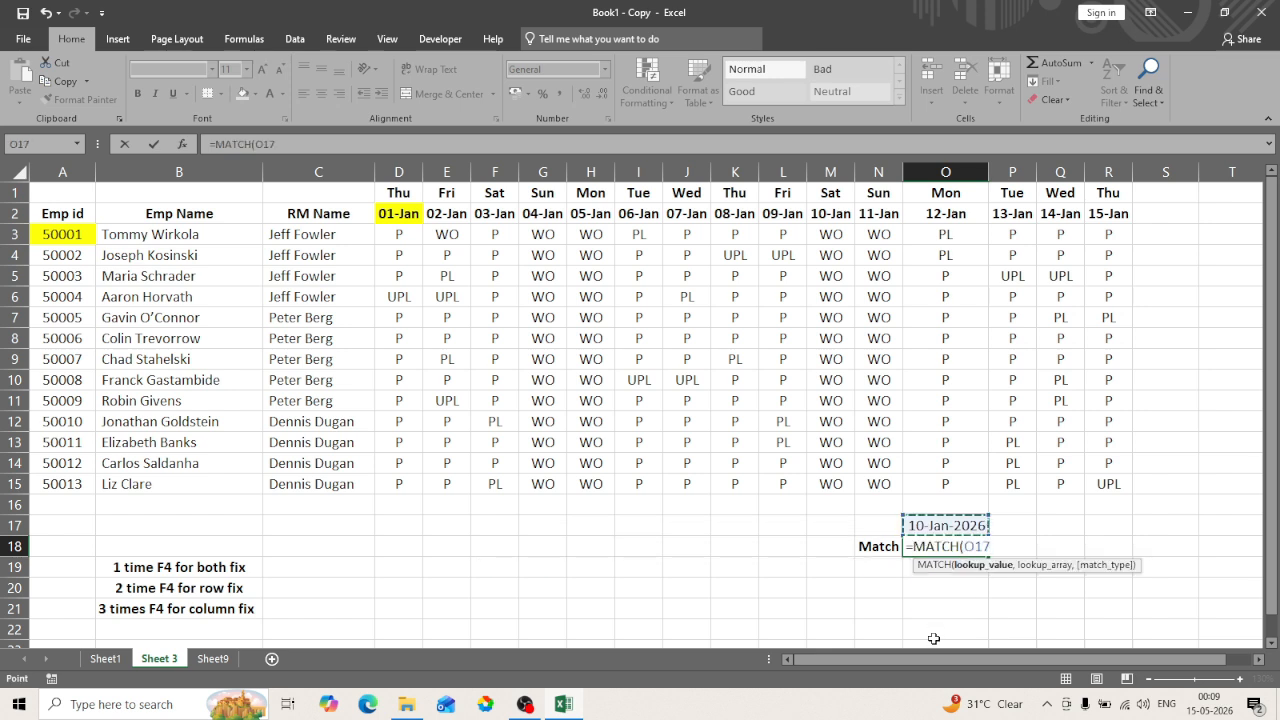
{"action": "type", "text": ","}
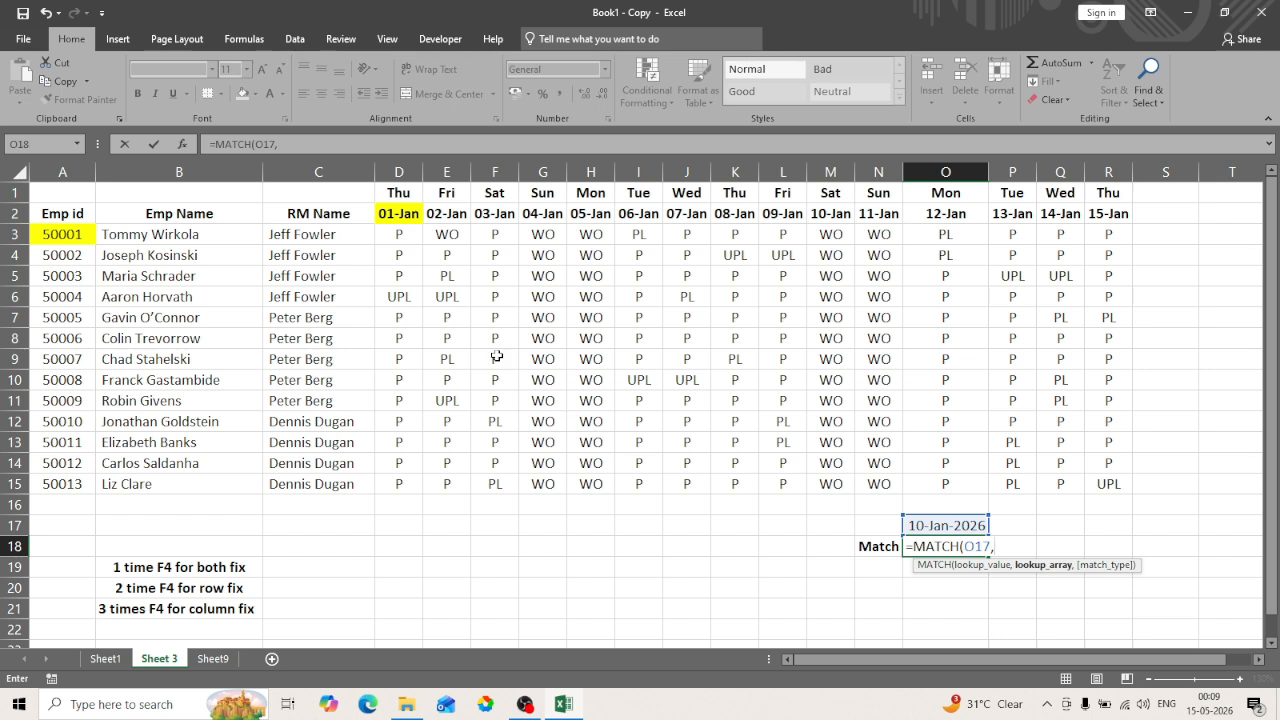
{"action": "left_click", "coordinate": [320, 215]}
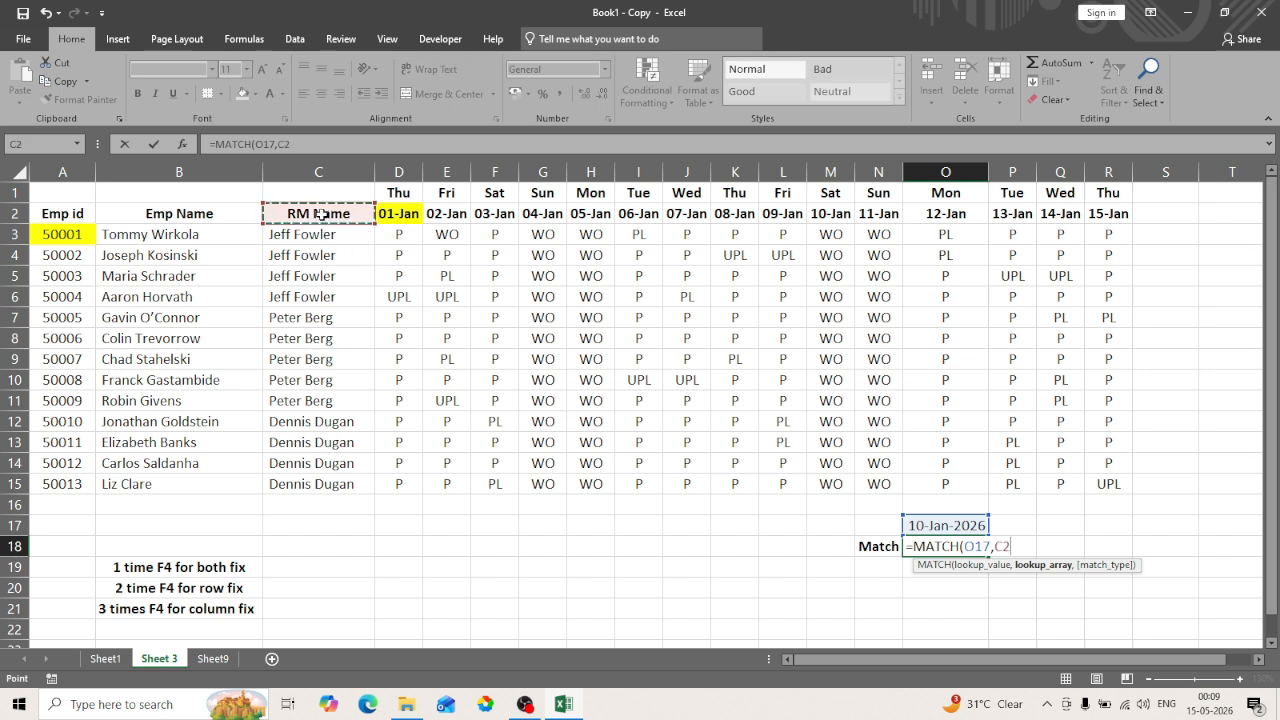
{"action": "key", "text": "Left"}
{"action": "key", "text": "Left"}
{"action": "key", "text": "Right"}
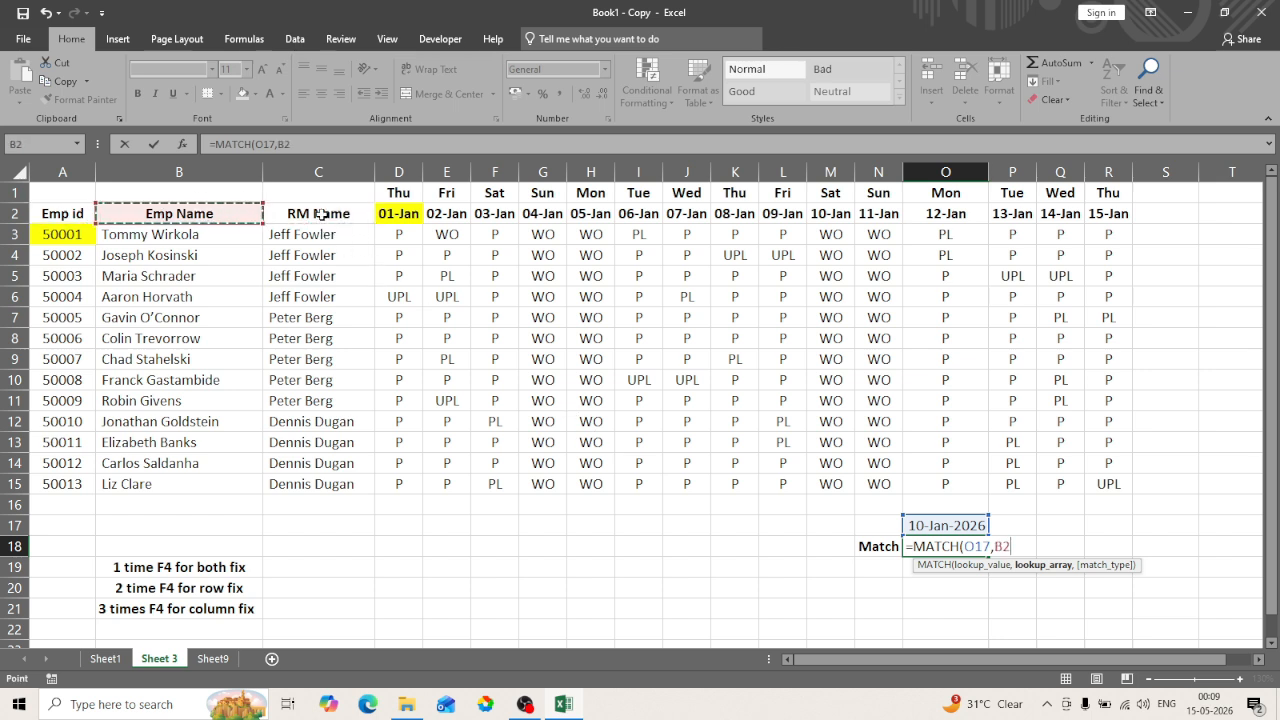
Try extending the MATCH lookup array over several rows and columns to B2:H15, and return it to B2
{"action": "key", "text": "ctrl+shift+Down"}
{"action": "key", "text": "shift+Right"}
{"action": "key", "text": "shift+Right"}
{"action": "key", "text": "shift+Right"}
{"action": "key", "text": "shift+Right"}
{"action": "key", "text": "shift+Right"}
{"action": "key", "text": "shift+Right"}
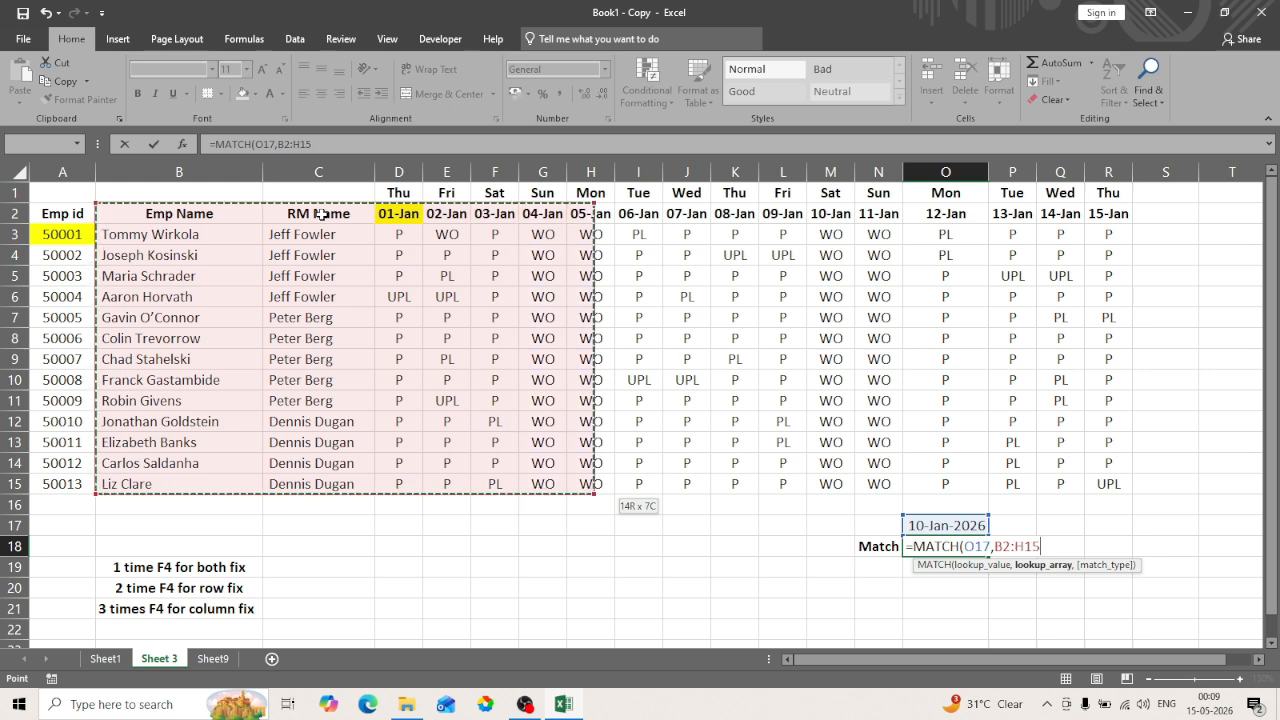
{"action": "key", "text": "Left"}
{"action": "key", "text": "Right"}
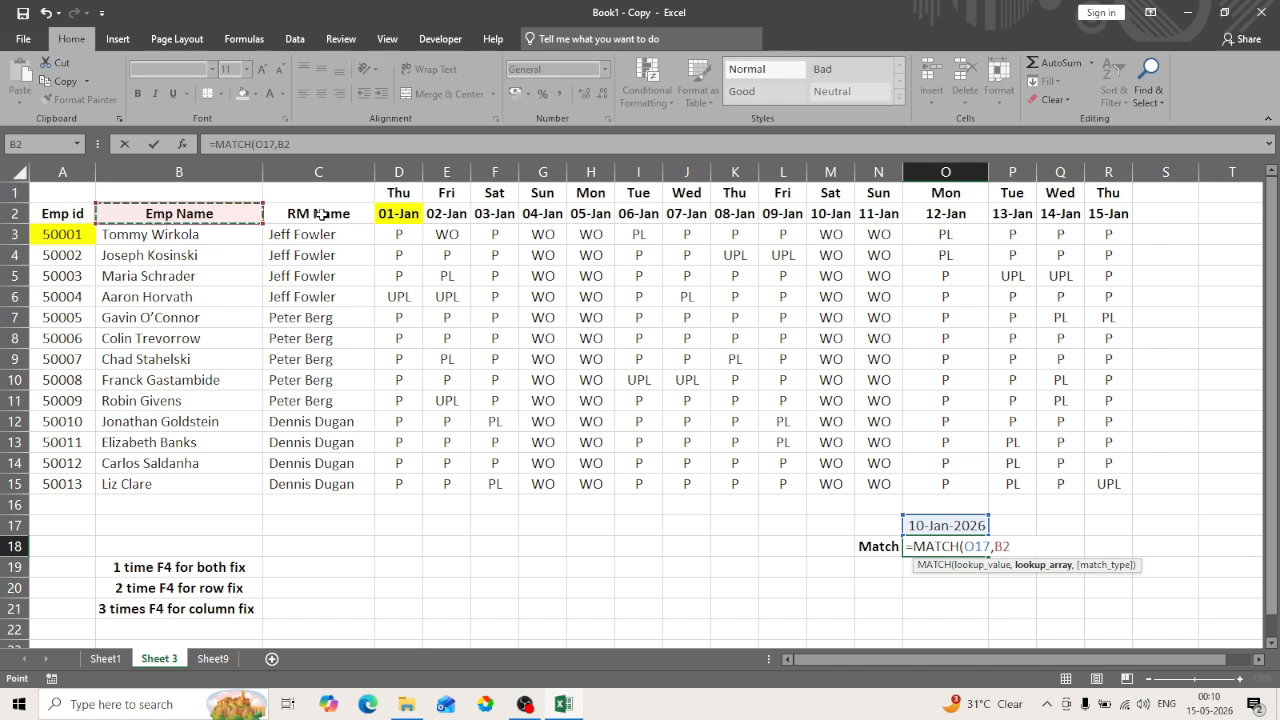
Demonstrate a single-row lookup array across row 2 and a single-column one down column B, returning to B2
{"action": "key", "text": "shift+Right"}
{"action": "key", "text": "shift+Right"}
{"action": "key", "text": "shift+Right"}
{"action": "key", "text": "shift+Right"}
{"action": "key", "text": "shift+Right"}
{"action": "key", "text": "shift+Right"}
{"action": "key", "text": "shift+Right"}
{"action": "key", "text": "shift+Right"}
{"action": "key", "text": "shift+Right"}
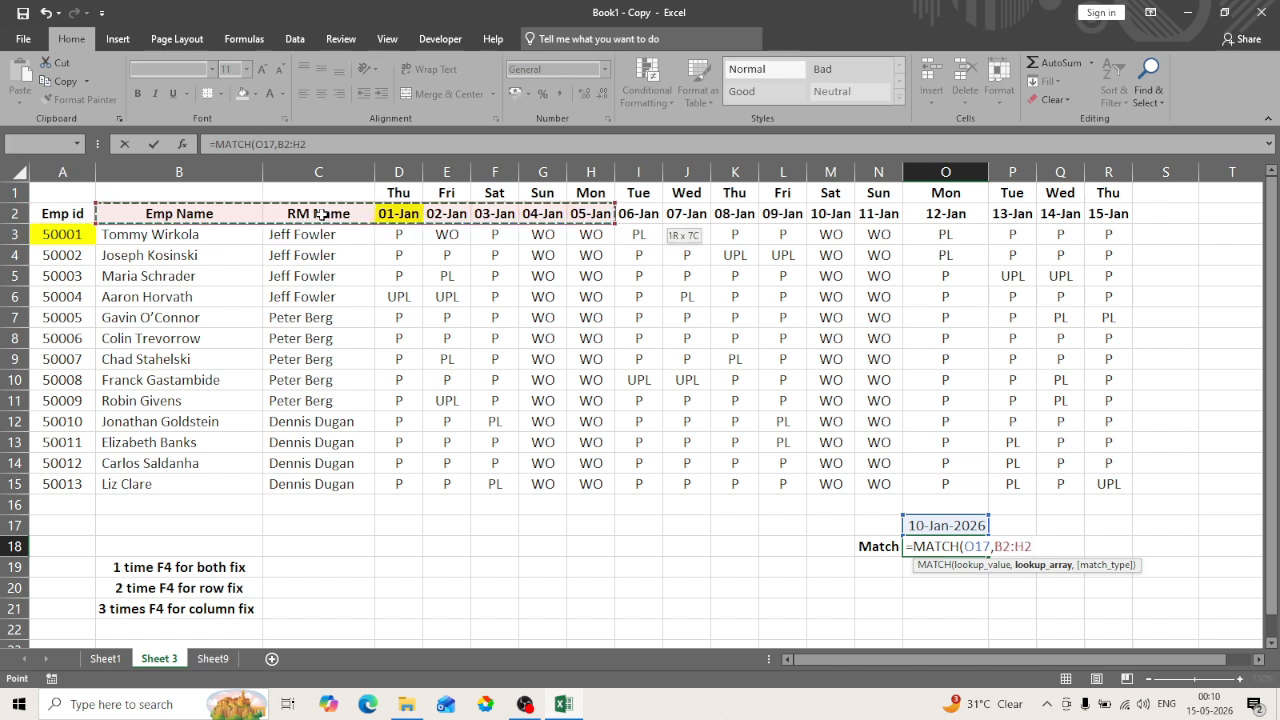
{"action": "key", "text": "shift+Left"}
{"action": "key", "text": "shift+Left"}
{"action": "key", "text": "shift+Left"}
{"action": "key", "text": "shift+Left"}
{"action": "key", "text": "shift+Left"}
{"action": "key", "text": "shift+Left"}
{"action": "key", "text": "shift+Left"}
{"action": "key", "text": "shift+Left"}
{"action": "key", "text": "shift+Left"}
{"action": "key", "text": "shift+Down"}
{"action": "key", "text": "shift+Down"}
{"action": "key", "text": "shift+Down"}
{"action": "key", "text": "shift+Down"}
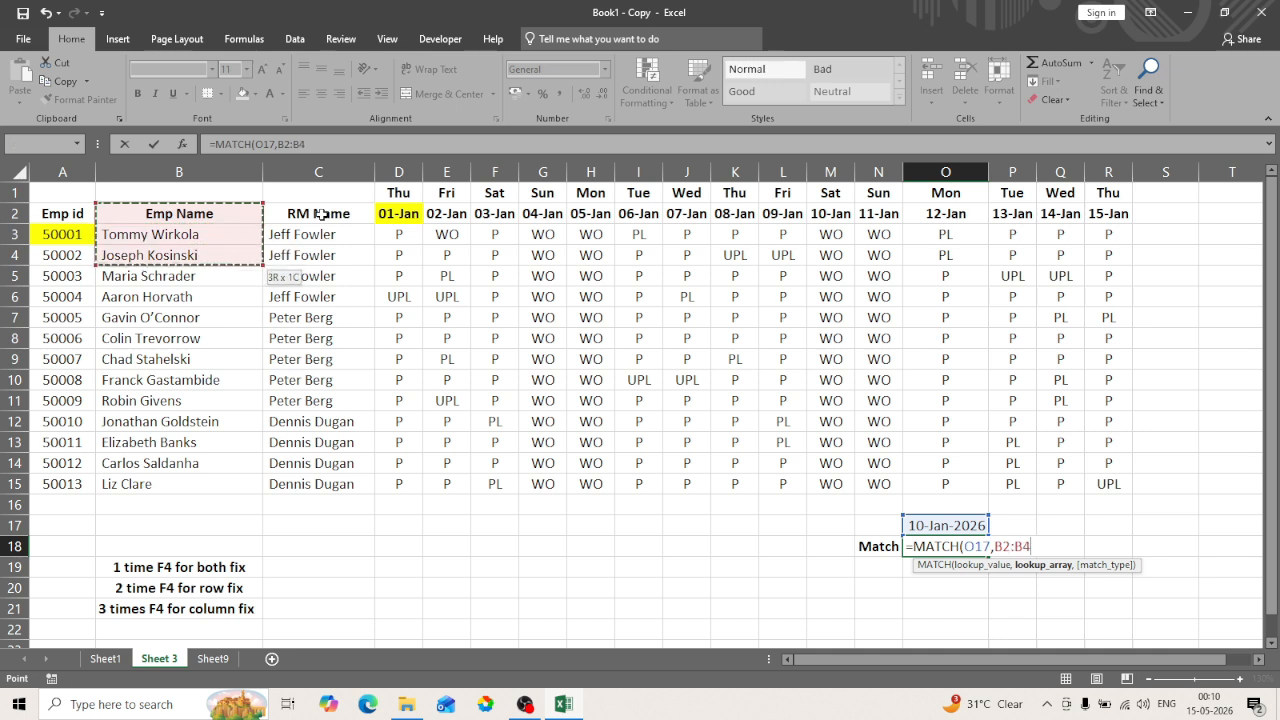
{"action": "key", "text": "ctrl+shift+Down"}
{"action": "key", "text": "ctrl+shift+Up"}
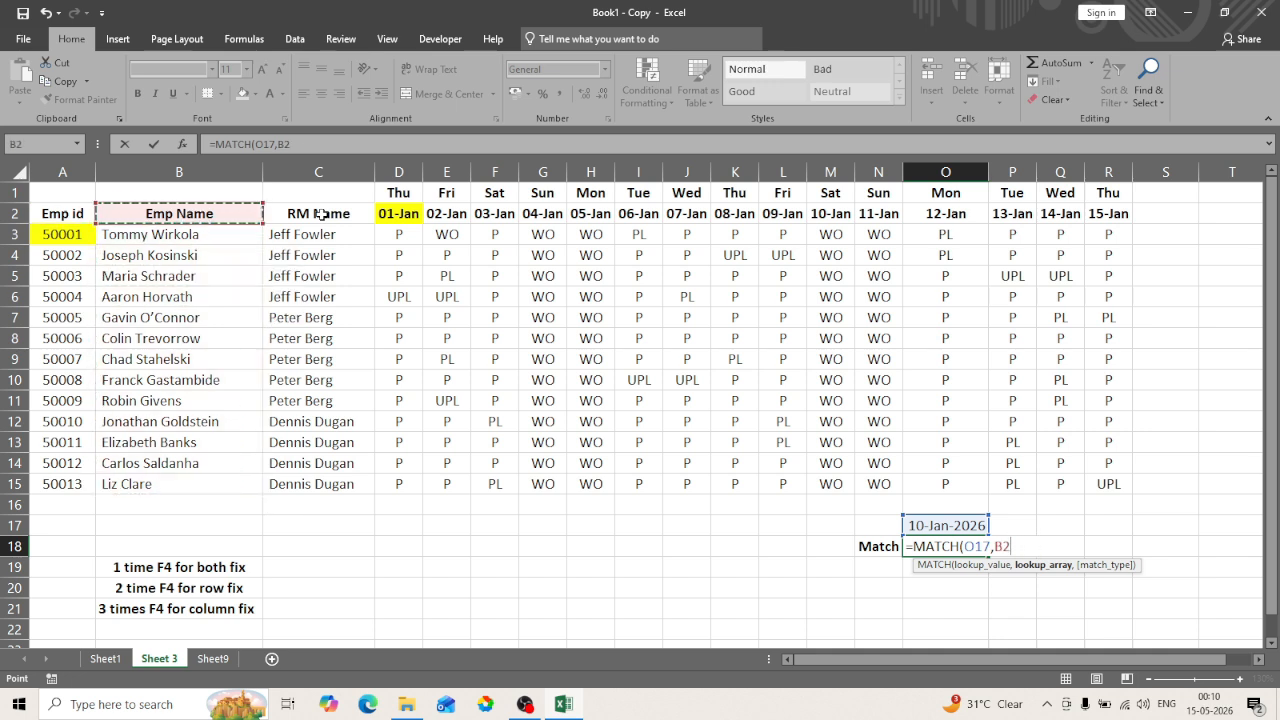
Extend the MATCH lookup array from the Emp Name header across the header row to B2:R2
{"action": "key", "text": "shift+Right"}
{"action": "key", "text": "shift+Right"}
{"action": "key", "text": "shift+Right"}
{"action": "key", "text": "shift+Right"}
{"action": "key", "text": "Left"}
{"action": "key", "text": "Right"}
{"action": "key", "text": "shift+Right"}
{"action": "key", "text": "shift+Right"}
{"action": "key", "text": "shift+Right"}
{"action": "key", "text": "shift+Right"}
{"action": "key", "text": "shift+Right"}
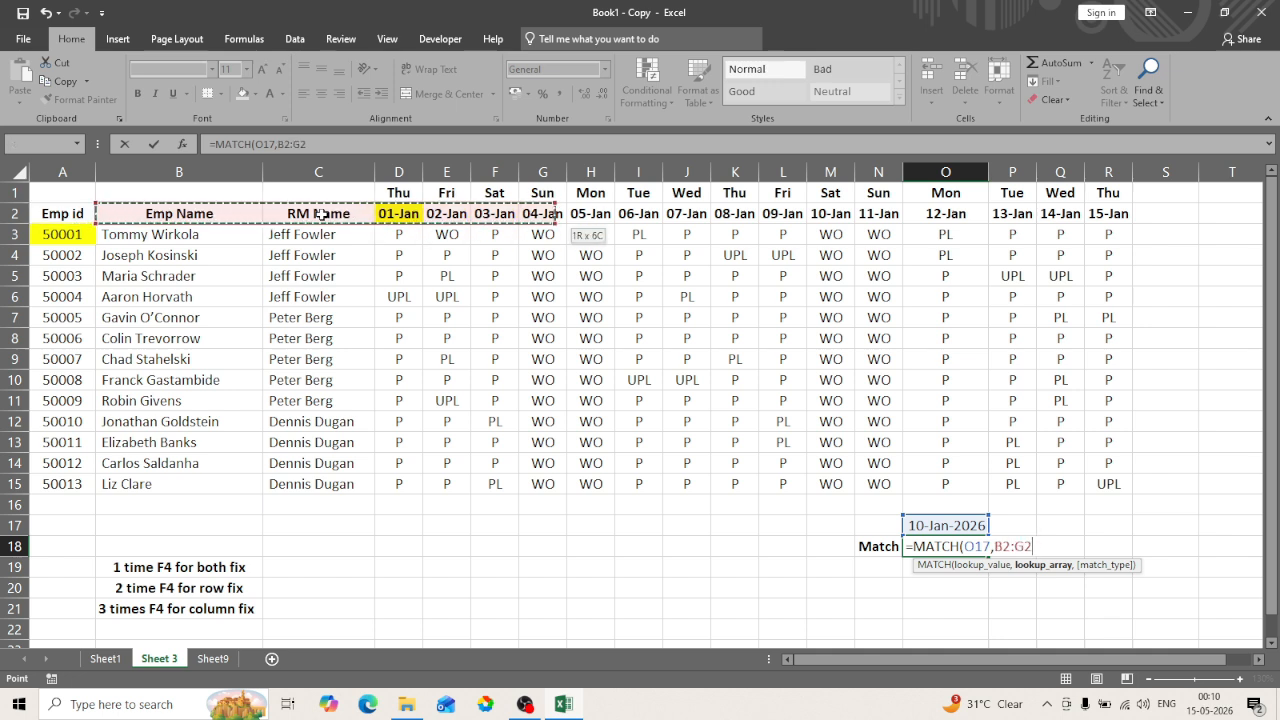
{"action": "key", "text": "shift+Right"}
{"action": "key", "text": "ctrl+shift+Right"}
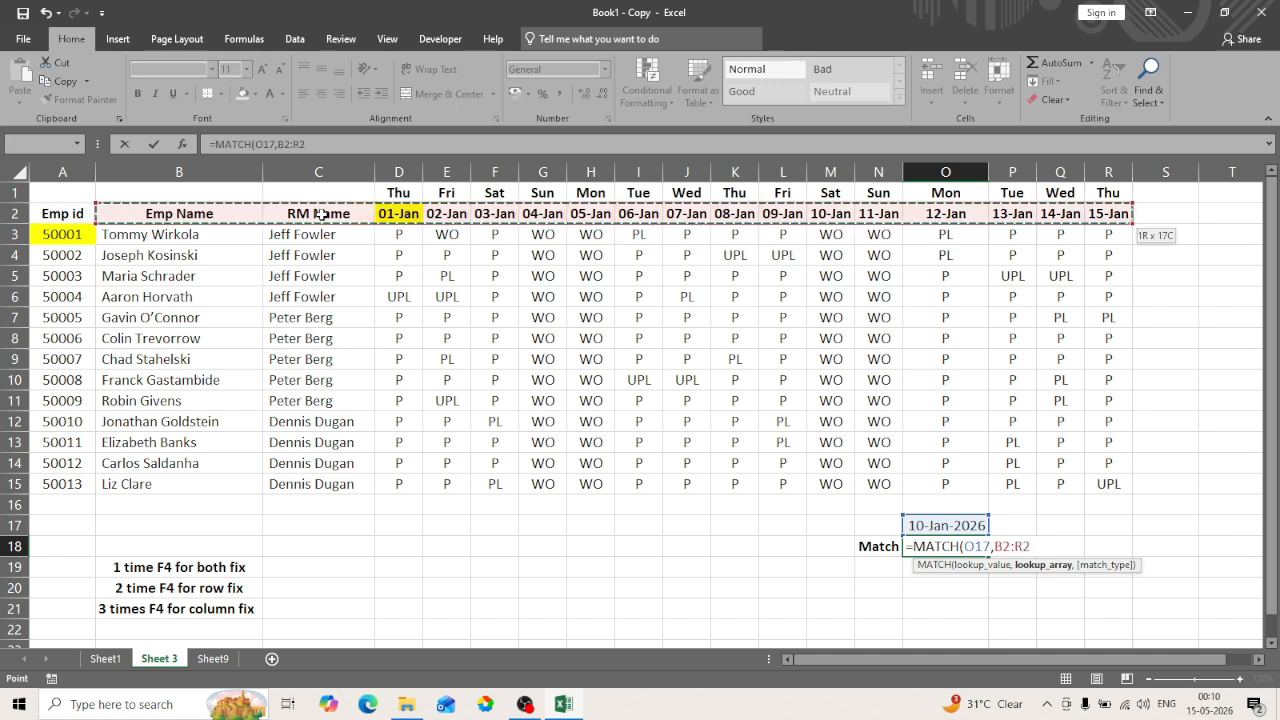
Complete the MATCH formula in O18 with match type 0 for an exact match and reselect the cell
{"action": "type", "text": ",0"}
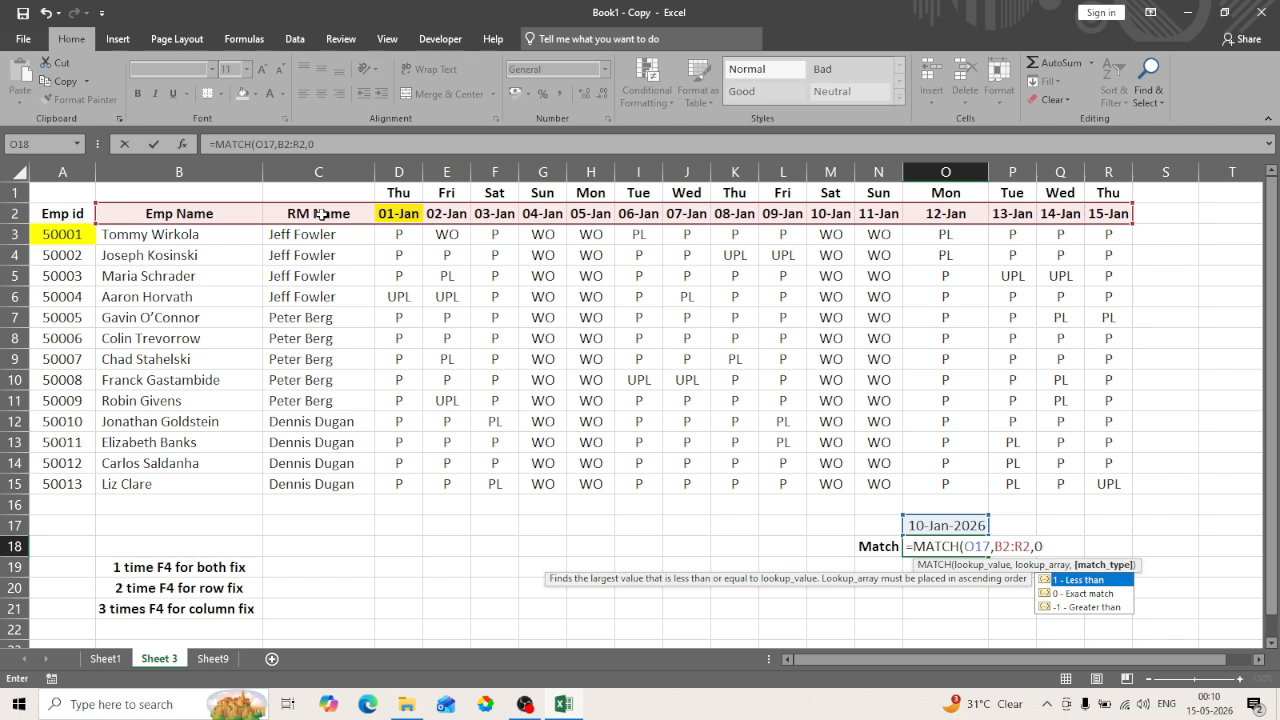
{"action": "type", "text": ")"}
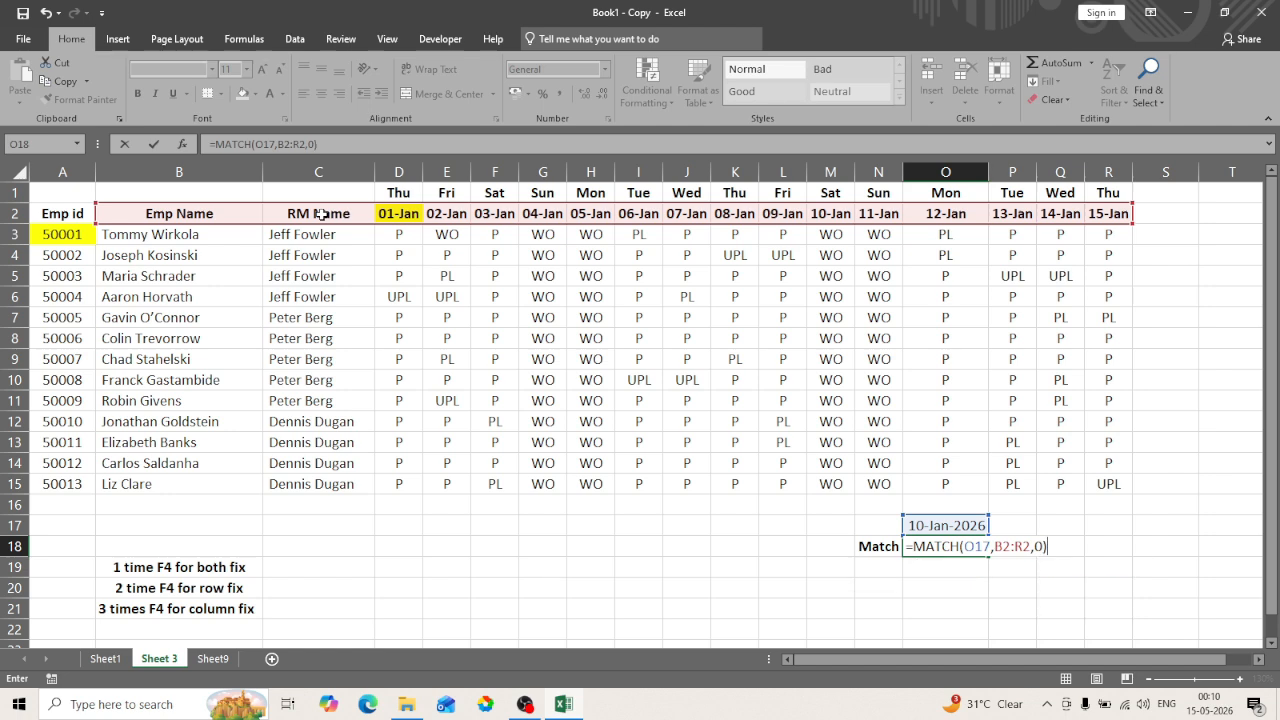
{"action": "key", "text": "Return"}
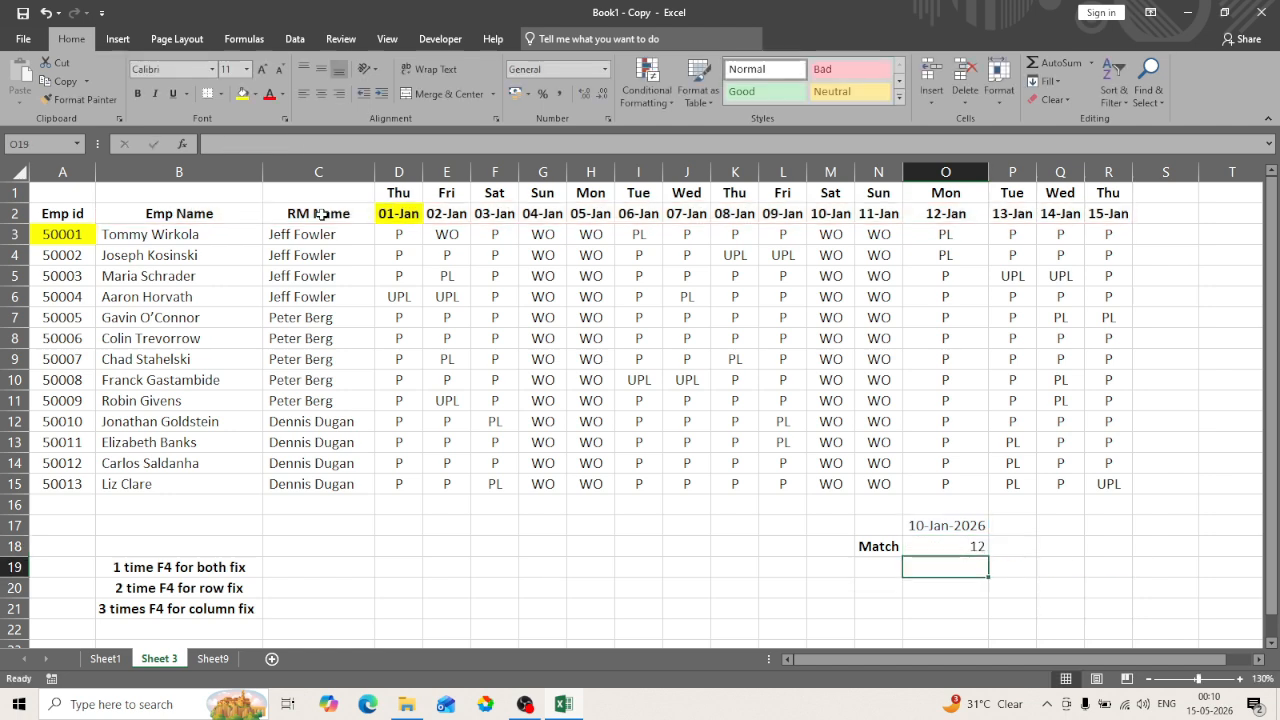
{"action": "key", "text": "Up"}
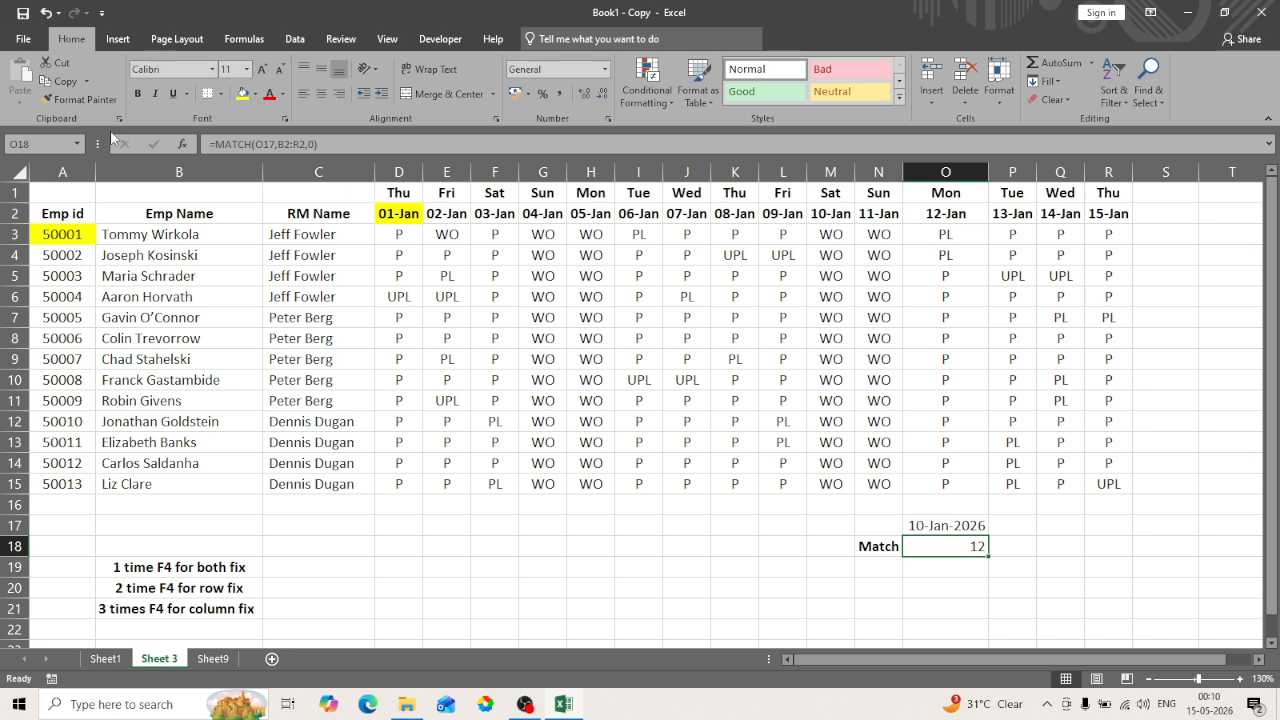
Step through the row 2 headers from Emp Name toward 10-Jan, counting columns to check the MATCH result
{"action": "left_click", "coordinate": [181, 213]}
{"action": "key", "text": "Right"}
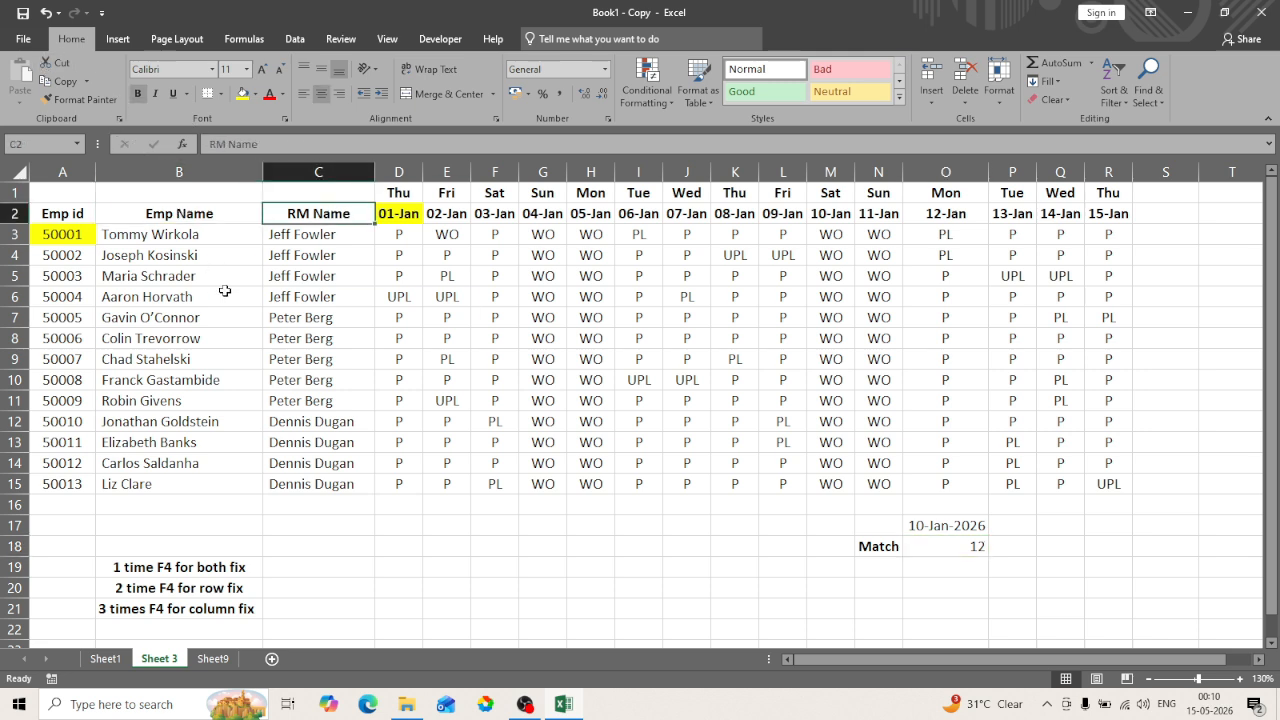
{"action": "key", "text": "Right"}
{"action": "key", "text": "Right"}
{"action": "key", "text": "Right"}
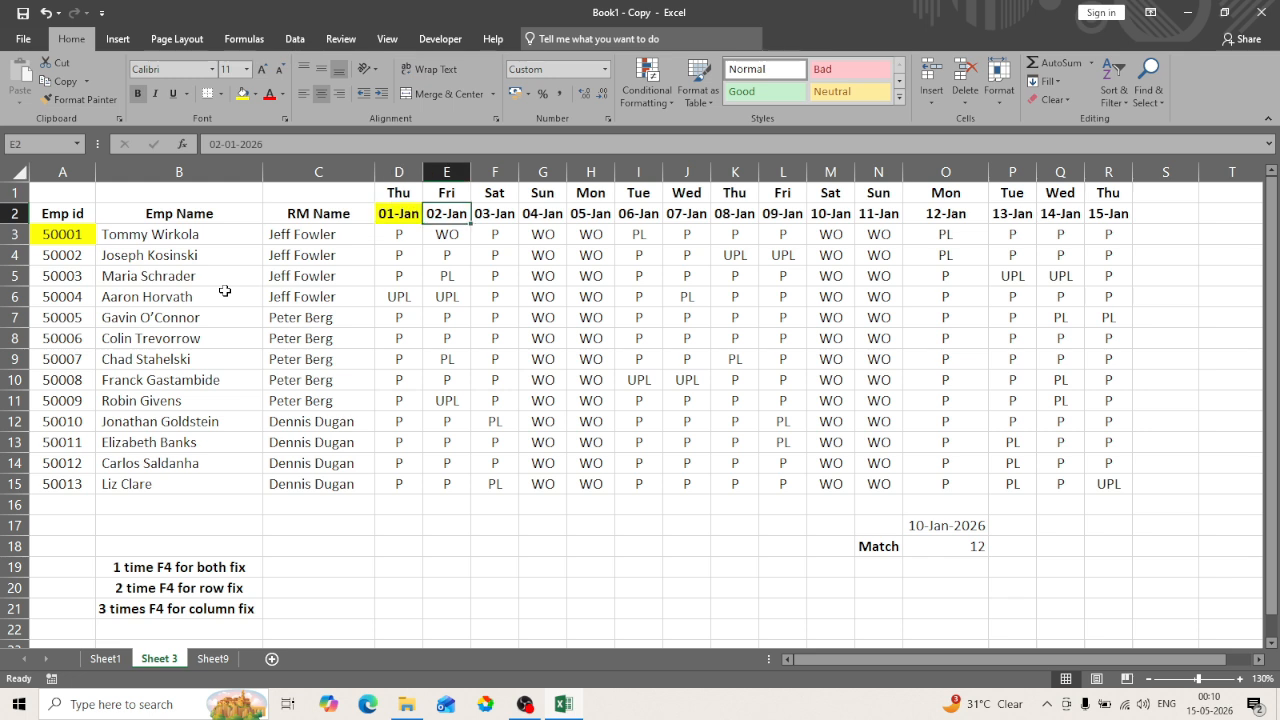
{"action": "key", "text": "Right"}
{"action": "key", "text": "Right"}
{"action": "key", "text": "Right"}
{"action": "key", "text": "Right"}
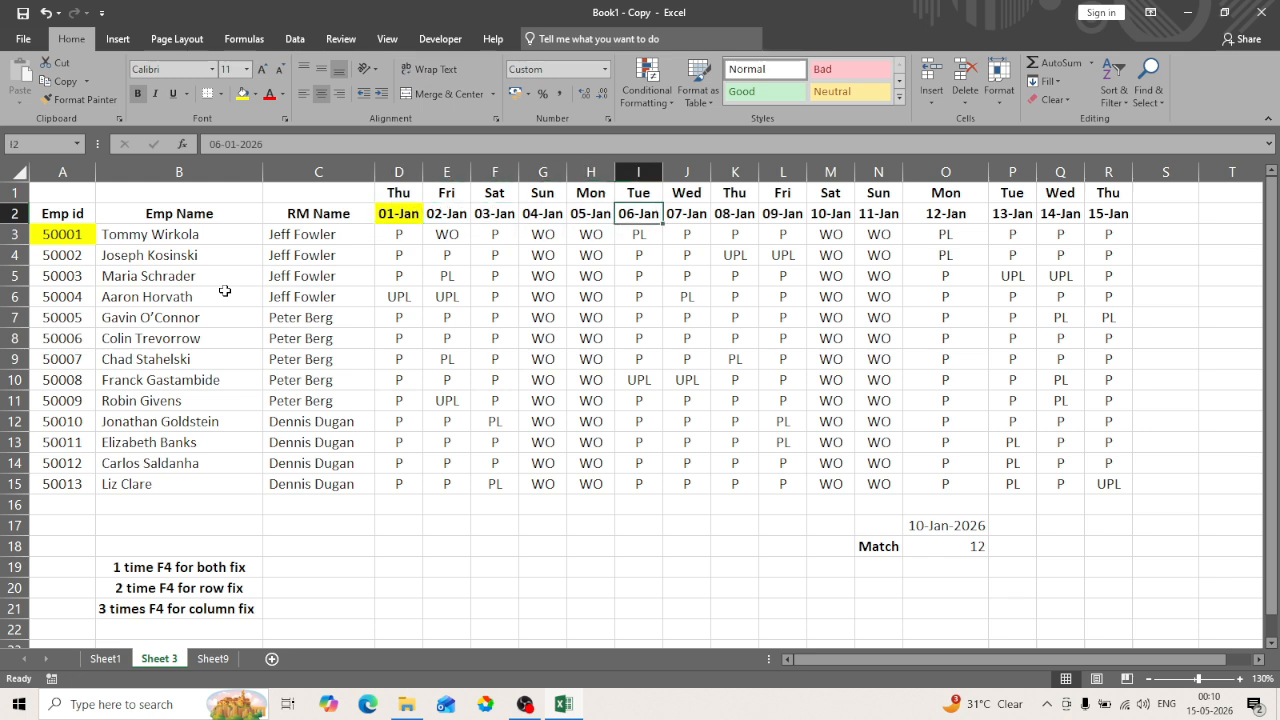
{"action": "key", "text": "Right"}
{"action": "key", "text": "Right"}
{"action": "key", "text": "Right"}
{"action": "key", "text": "Right"}
{"action": "key", "text": "Right"}
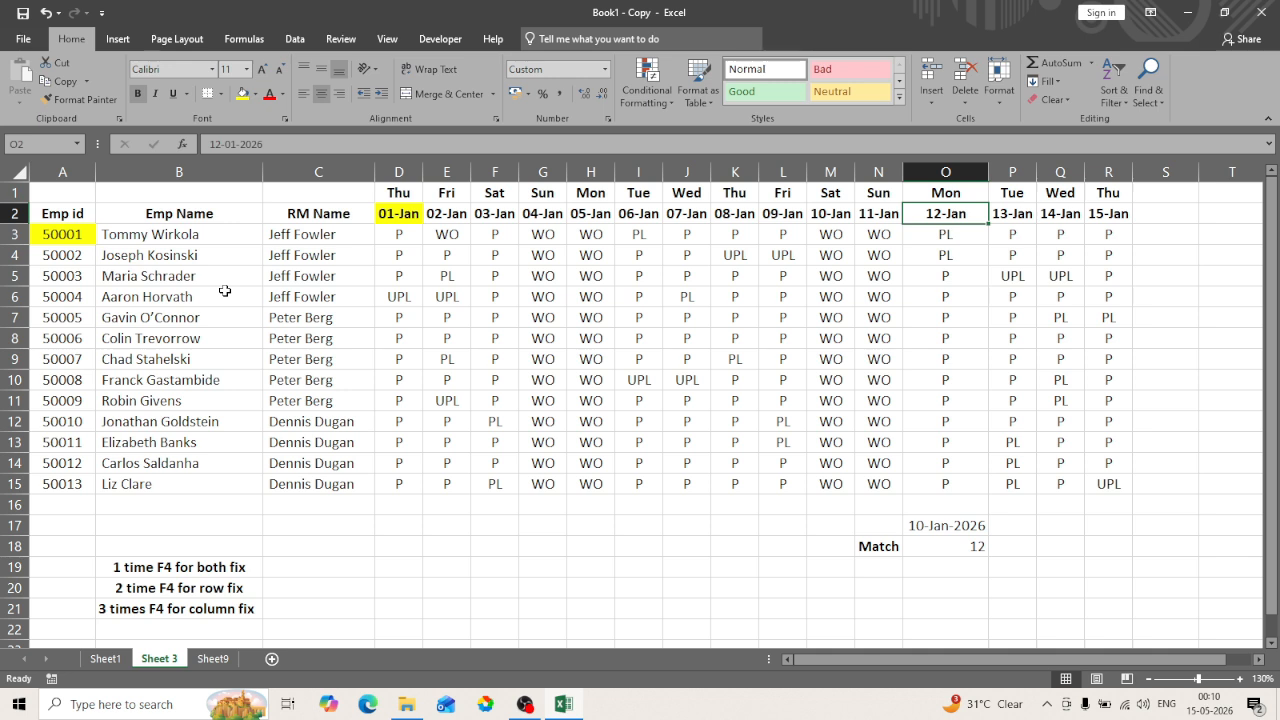
{"action": "key", "text": "Left"}
{"action": "key", "text": "Left"}
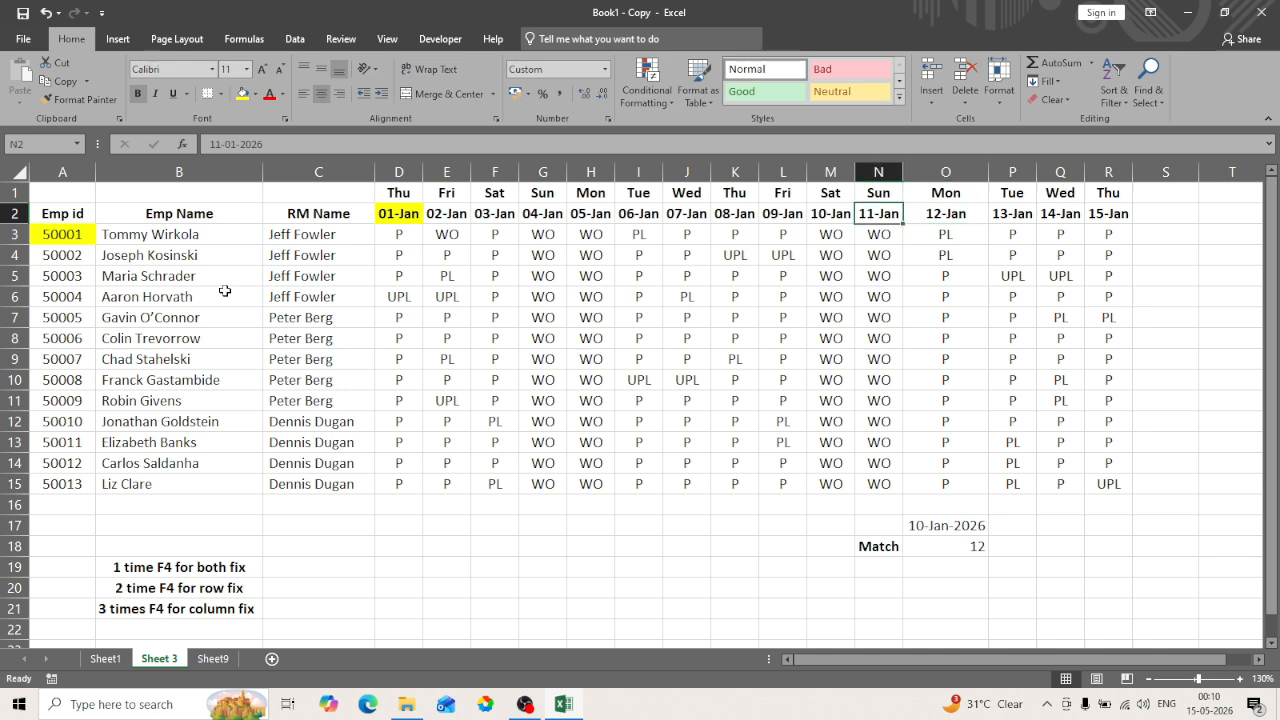
Recount the header columns starting from Emp Name in B2, and return to the MATCH result in O18
{"action": "key", "text": "Home"}
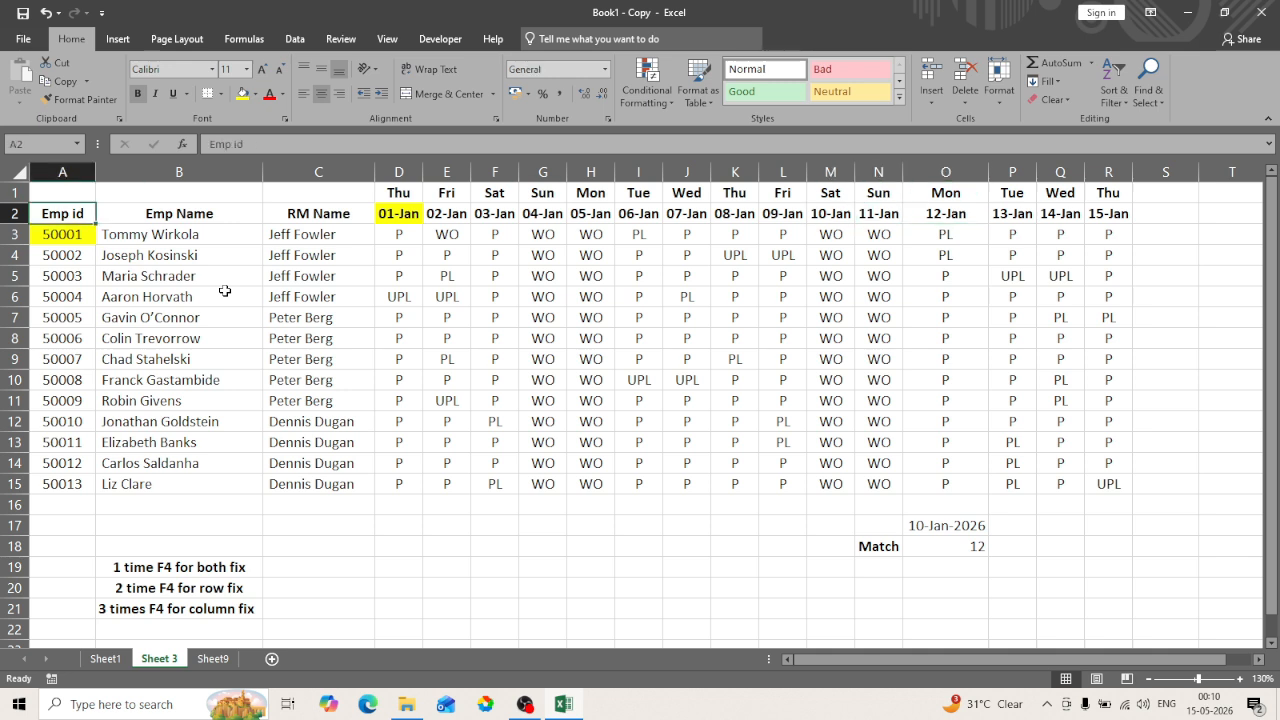
{"action": "key", "text": "Right"}
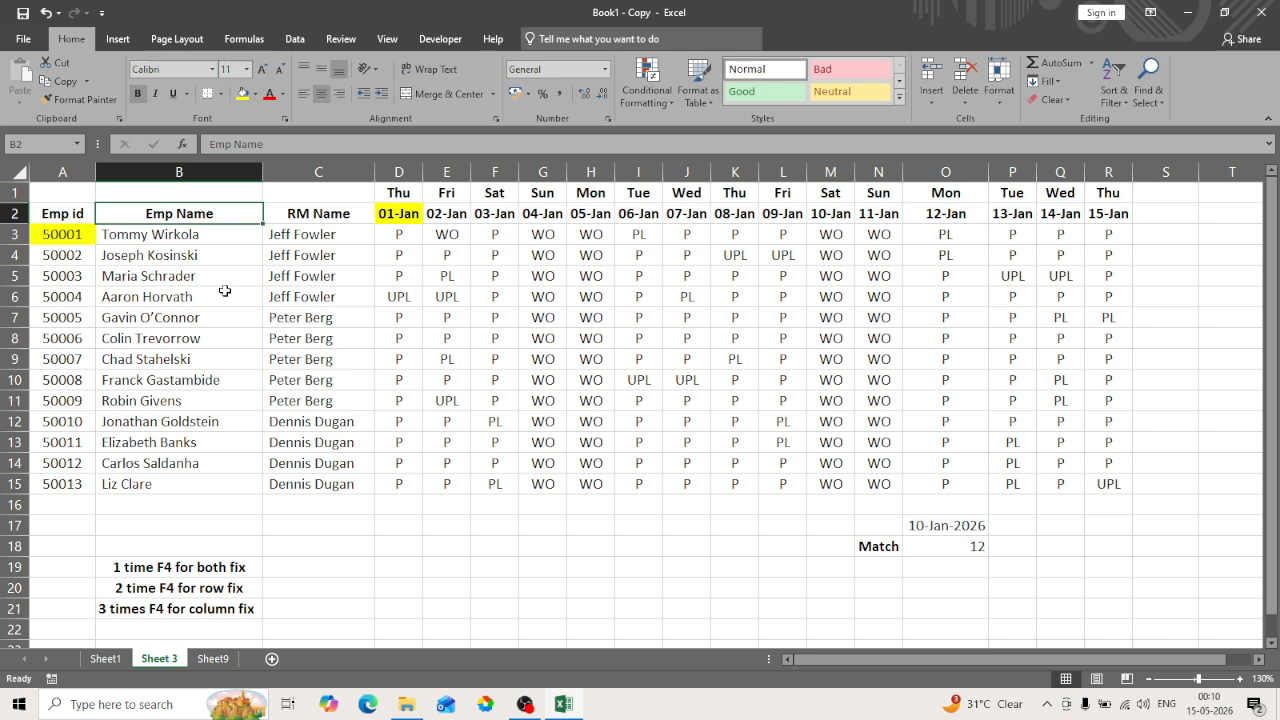
{"action": "key", "text": "Right"}
{"action": "key", "text": "Right"}
{"action": "key", "text": "Right"}
{"action": "key", "text": "Right"}
{"action": "key", "text": "Right"}
{"action": "key", "text": "Right"}
{"action": "key", "text": "Right"}
{"action": "key", "text": "Right"}
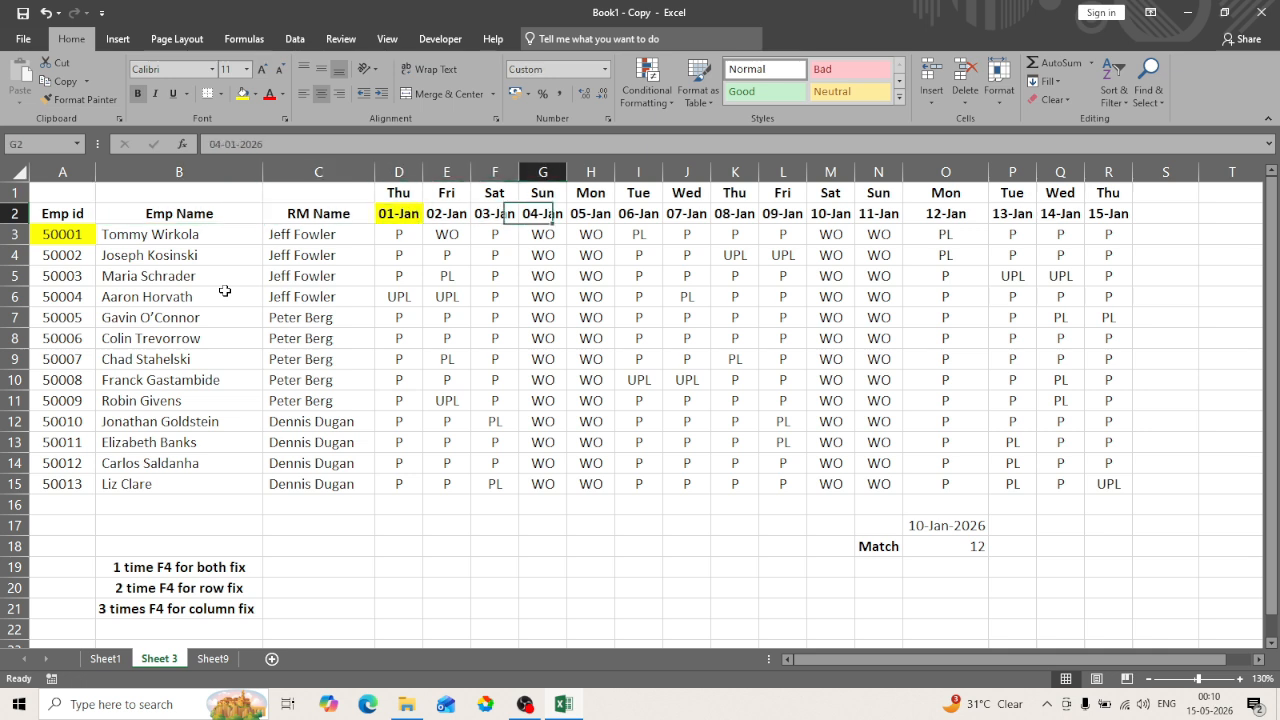
{"action": "key", "text": "Right"}
{"action": "key", "text": "Right"}
{"action": "key", "text": "Right"}
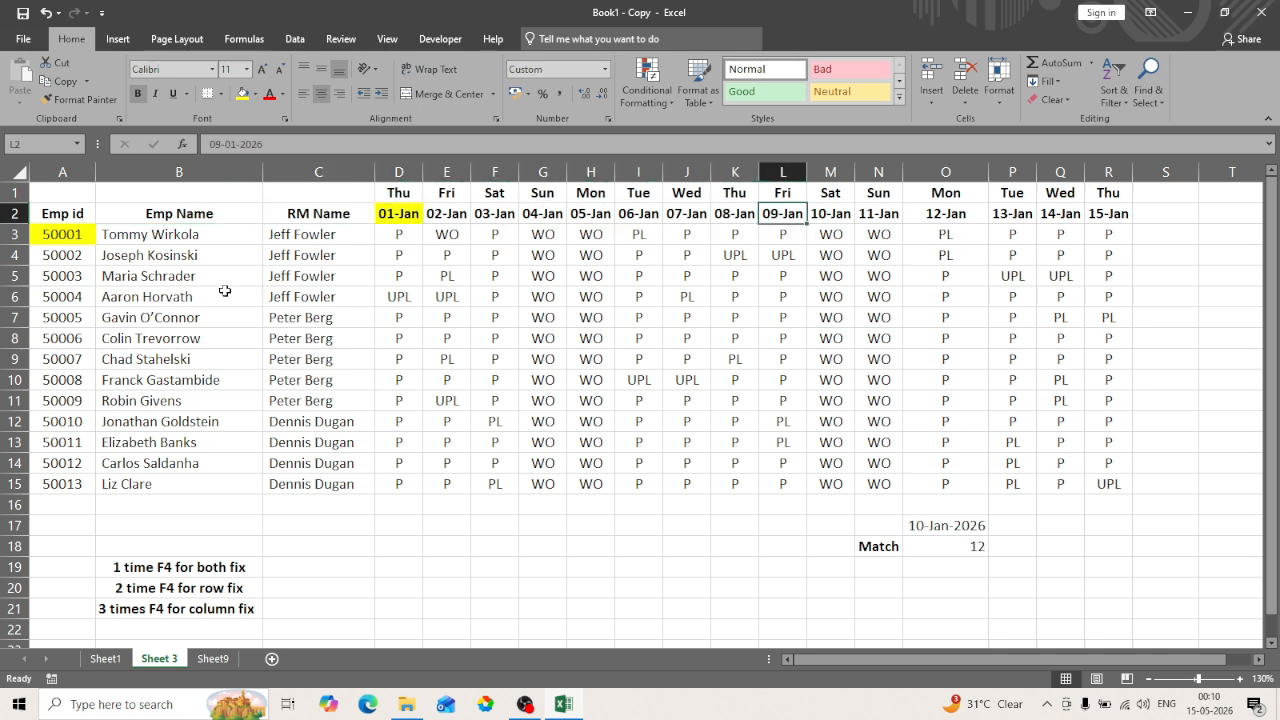
{"action": "key", "text": "ctrl+Down"}
{"action": "key", "text": "ctrl+Down"}
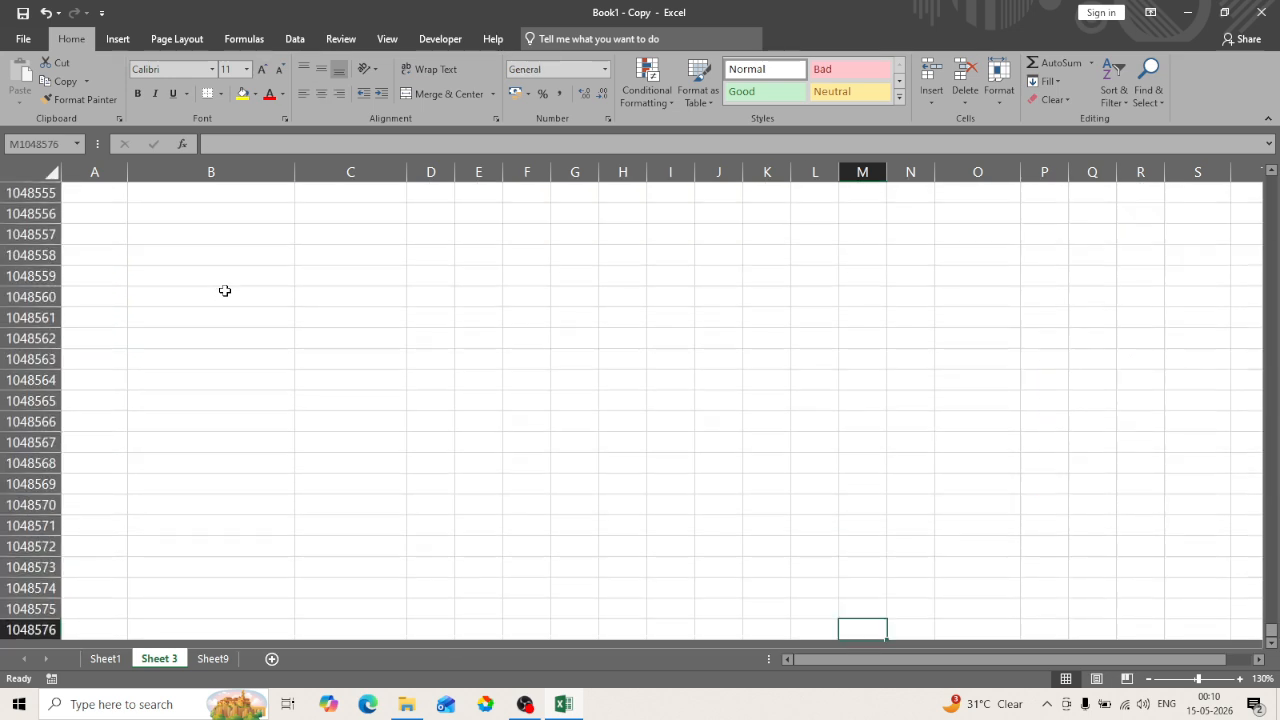
{"action": "key", "text": "ctrl+Up"}
{"action": "key", "text": "ctrl+Up"}
{"action": "key", "text": "Right"}
{"action": "key", "text": "ctrl+Down"}
{"action": "key", "text": "ctrl+Down"}
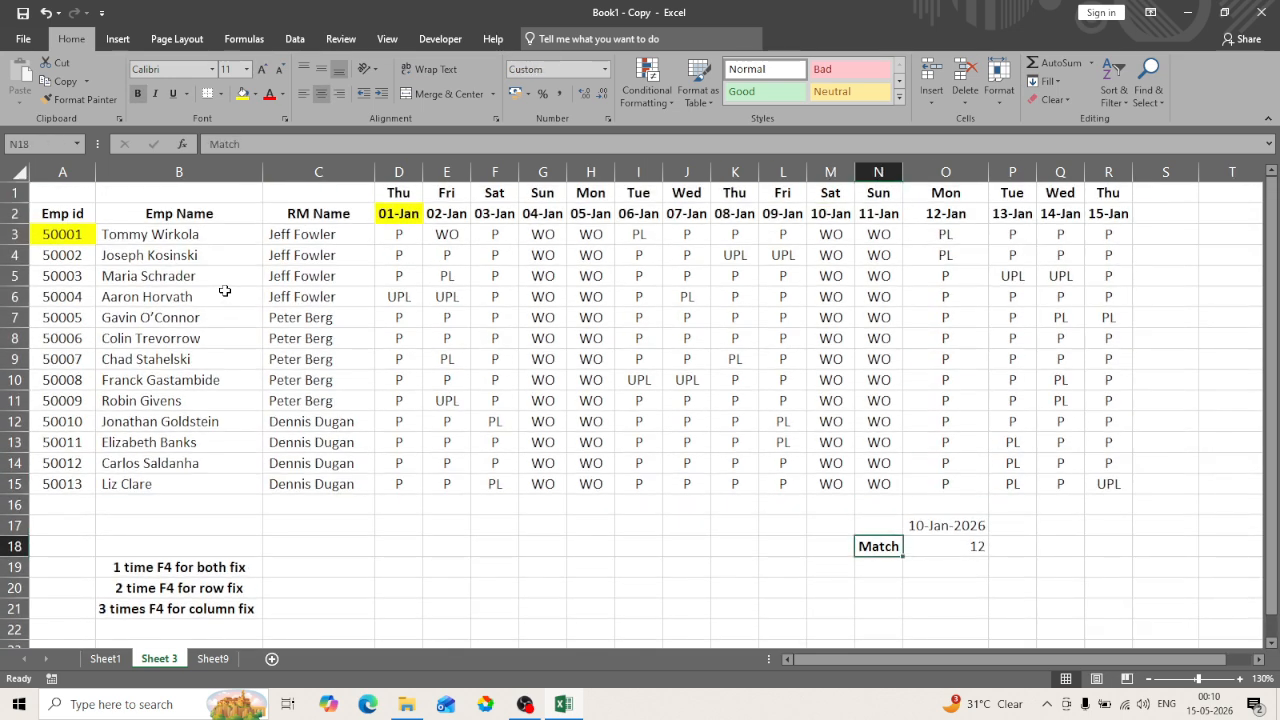
{"action": "key", "text": "Right"}
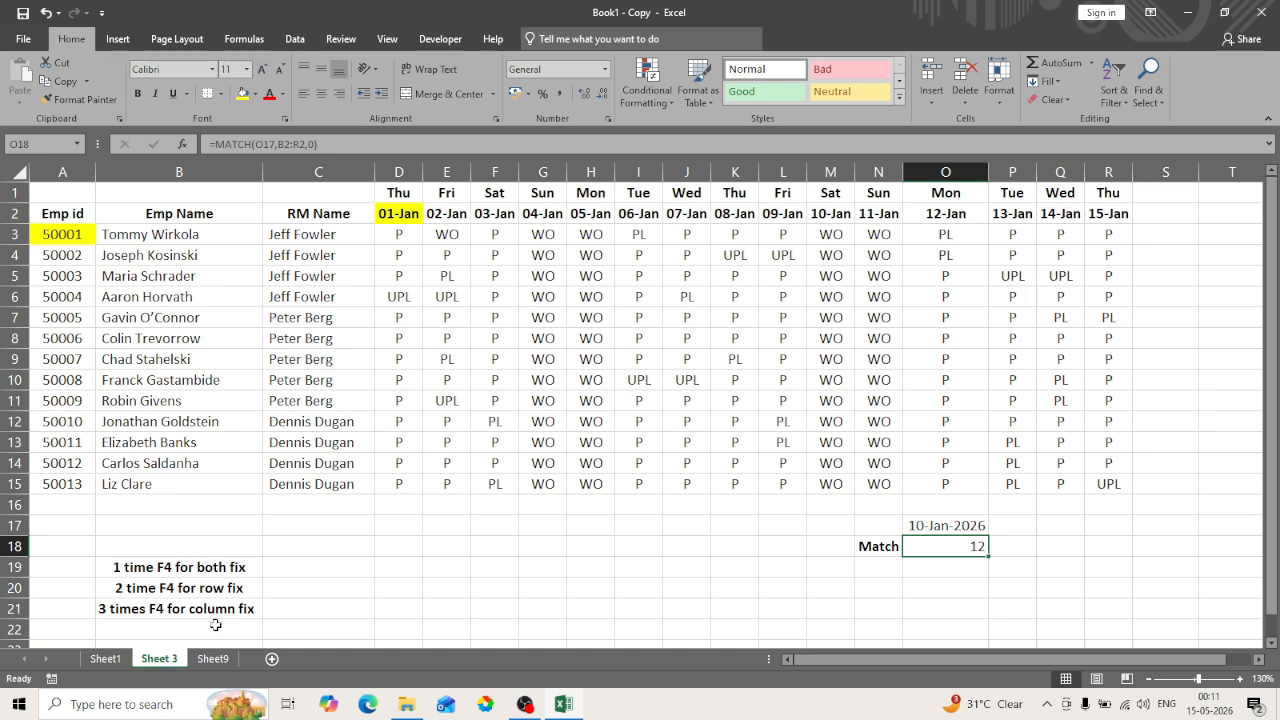
Clear the existing entry under the Value header in F2 on Sheet9
{"action": "left_click", "coordinate": [214, 659]}
{"action": "key", "text": "ctrl+Right"}
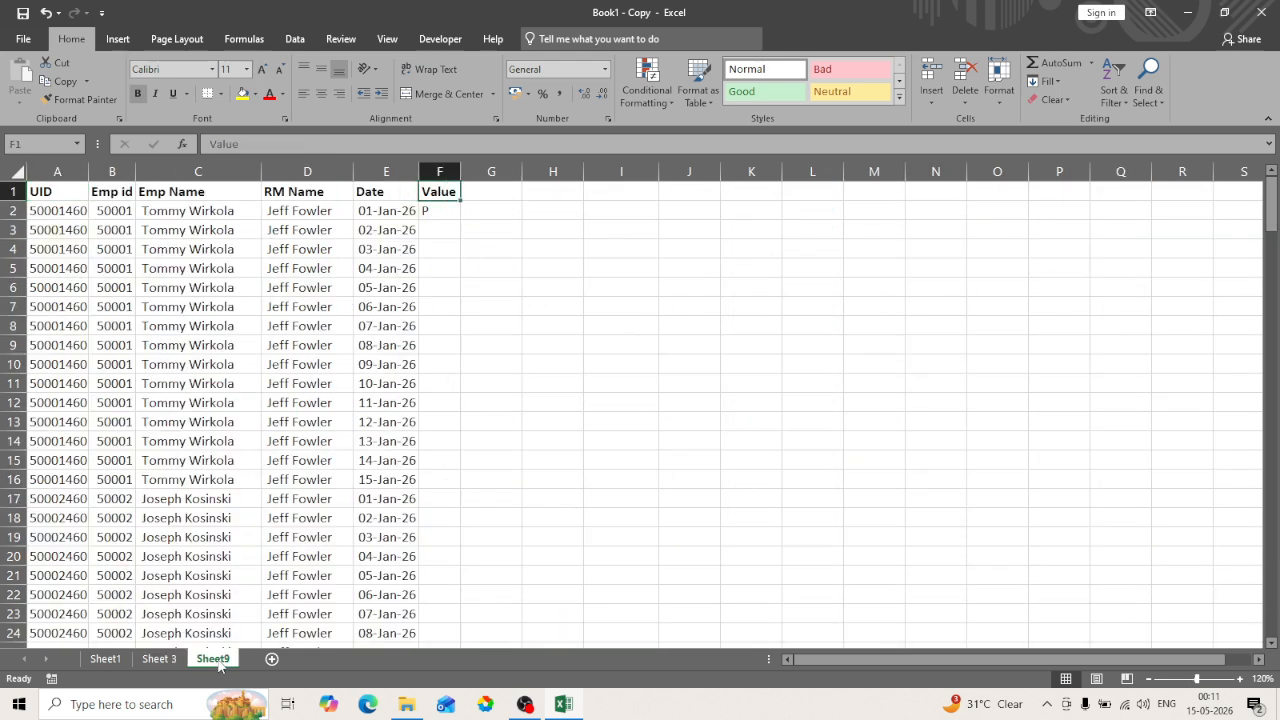
{"action": "key", "text": "Down"}
{"action": "key", "text": "BackSpace"}
Start a VLOOKUP formula in F2 with the Emp id in B2 as the lookup value
{"action": "type", "text": "=vl"}
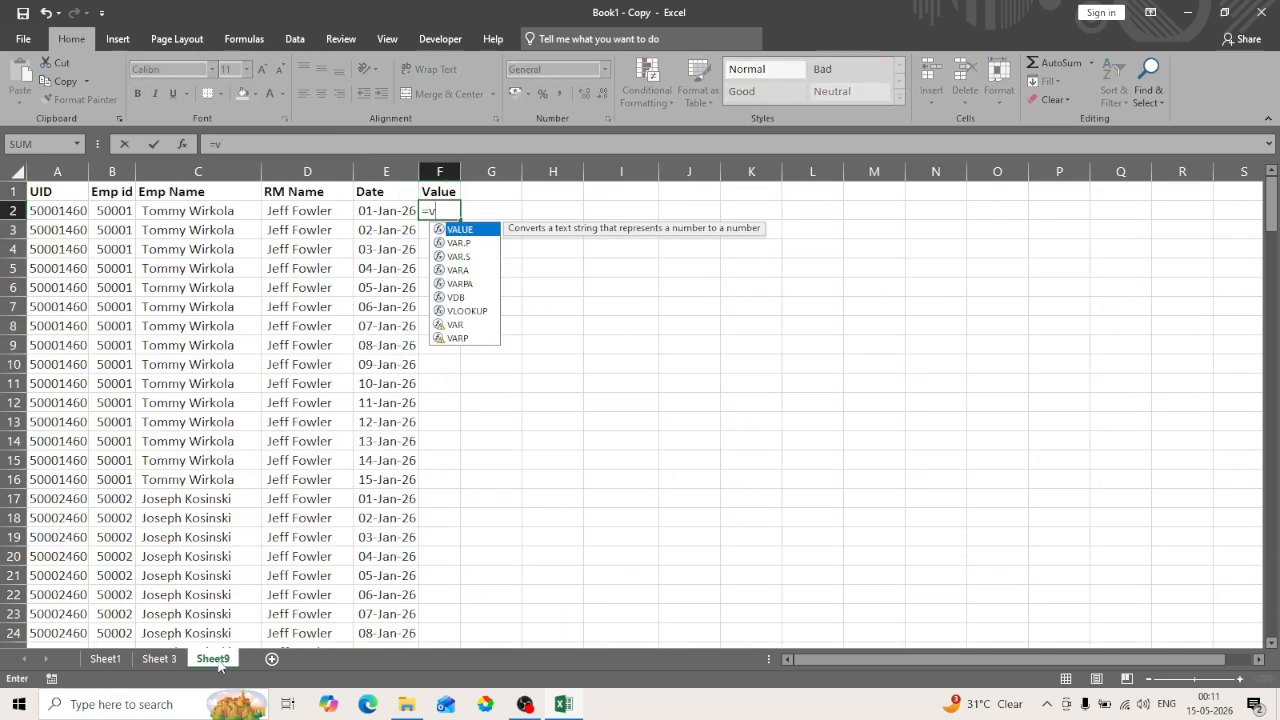
{"action": "key", "text": "Tab"}
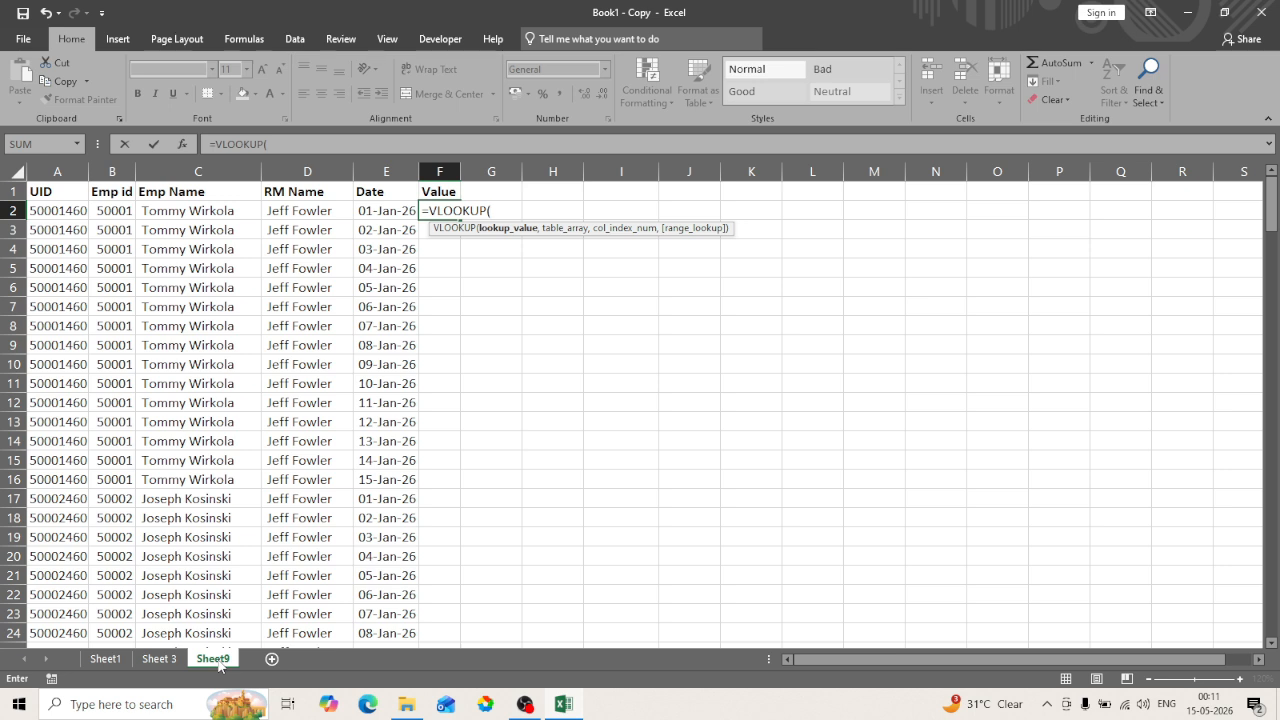
{"action": "key", "text": "Left"}
{"action": "key", "text": "Left"}
{"action": "key", "text": "Left"}
{"action": "key", "text": "Left"}
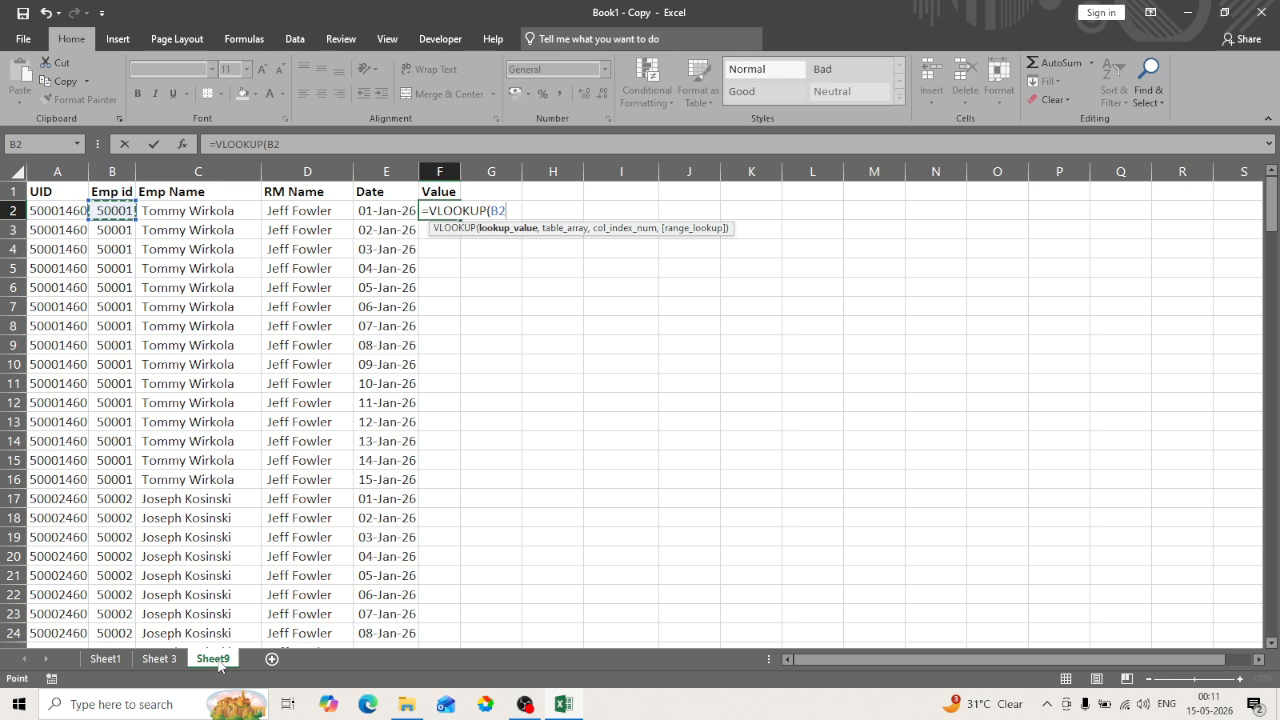
{"action": "type", "text": ","}
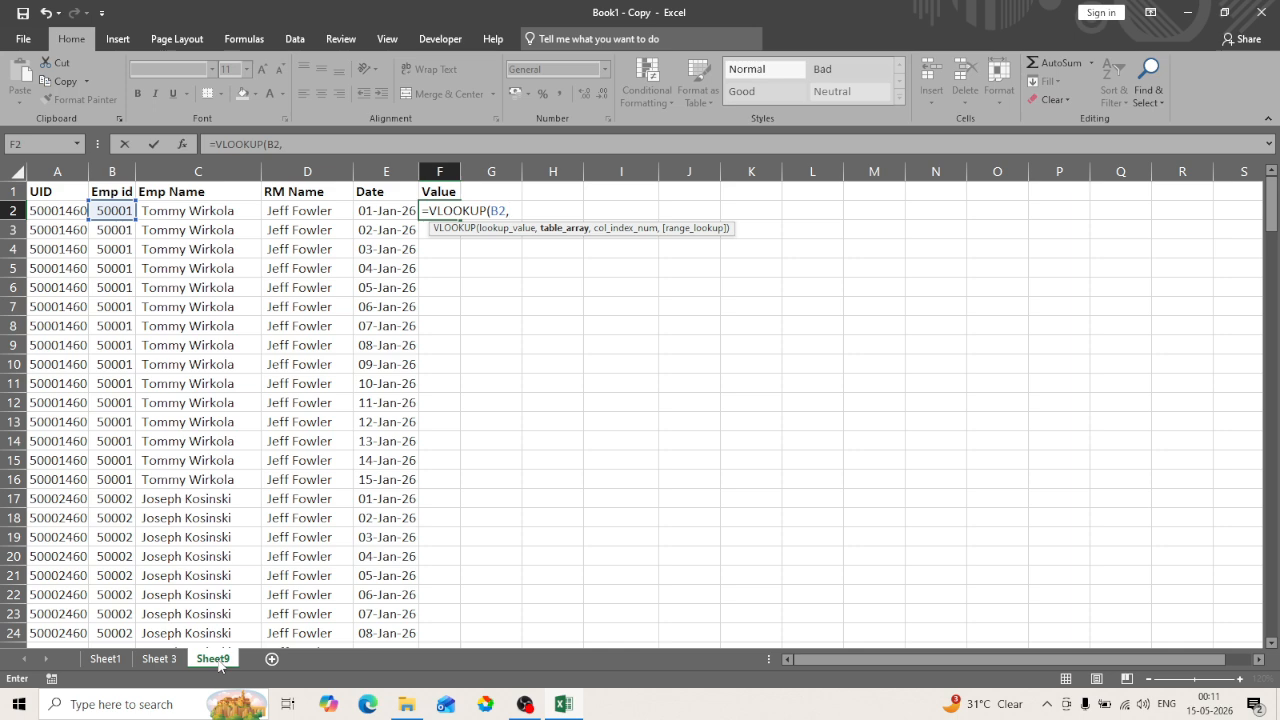
Set the VLOOKUP table array to the attendance table on Sheet 3 as the absolute range $A$2:$R$15
{"action": "left_click", "coordinate": [159, 658]}
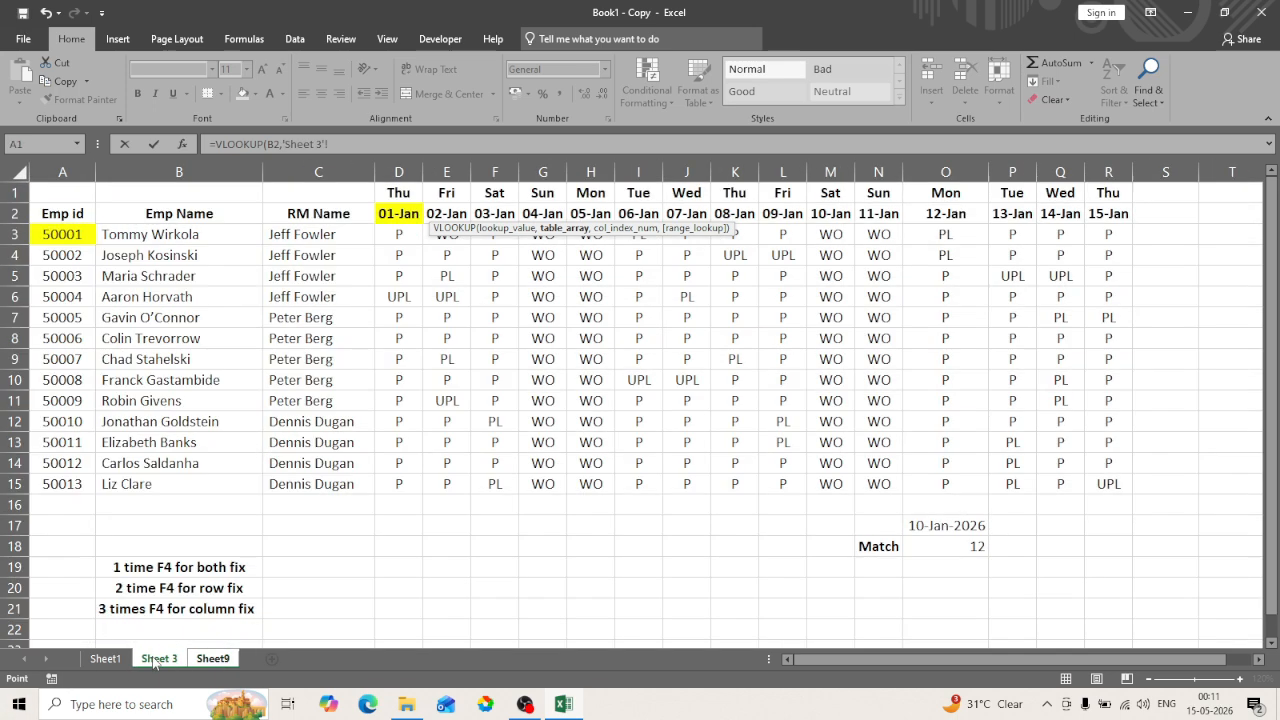
{"action": "key", "text": "Down"}
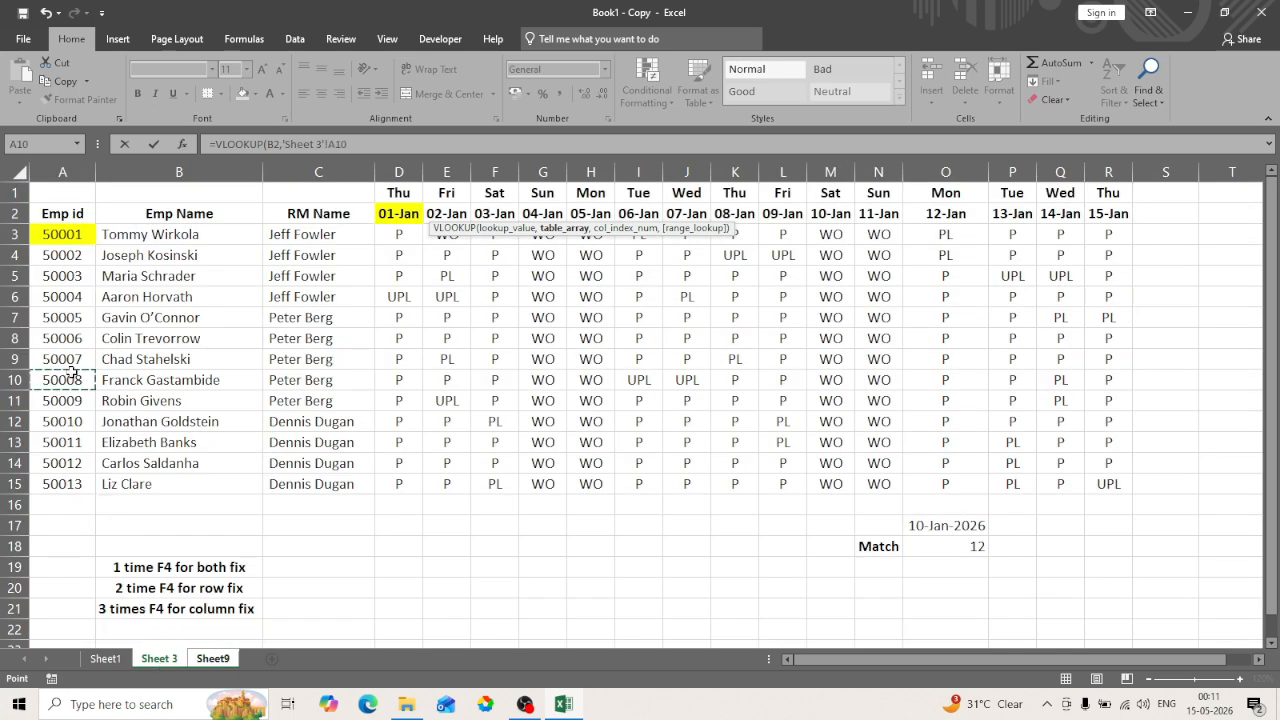
{"action": "key", "text": "ctrl+shift+Down"}
{"action": "key", "text": "shift+Right"}
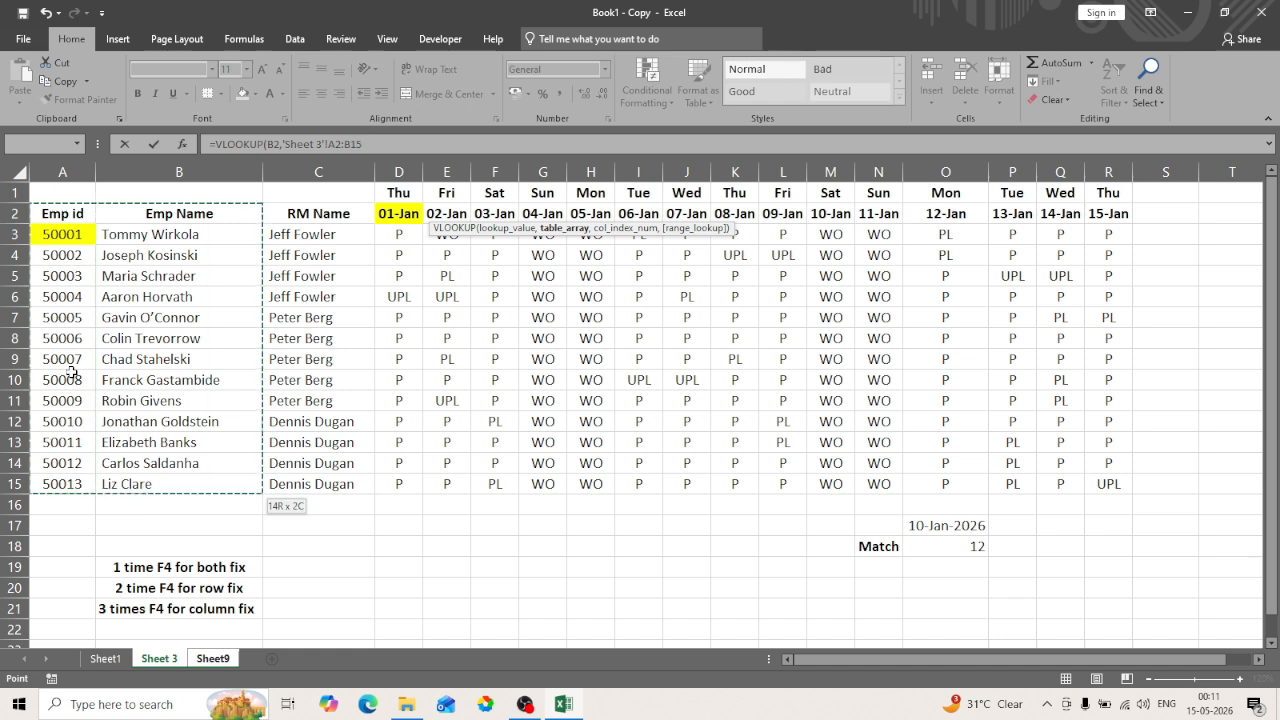
{"action": "key", "text": "ctrl+shift+Right"}
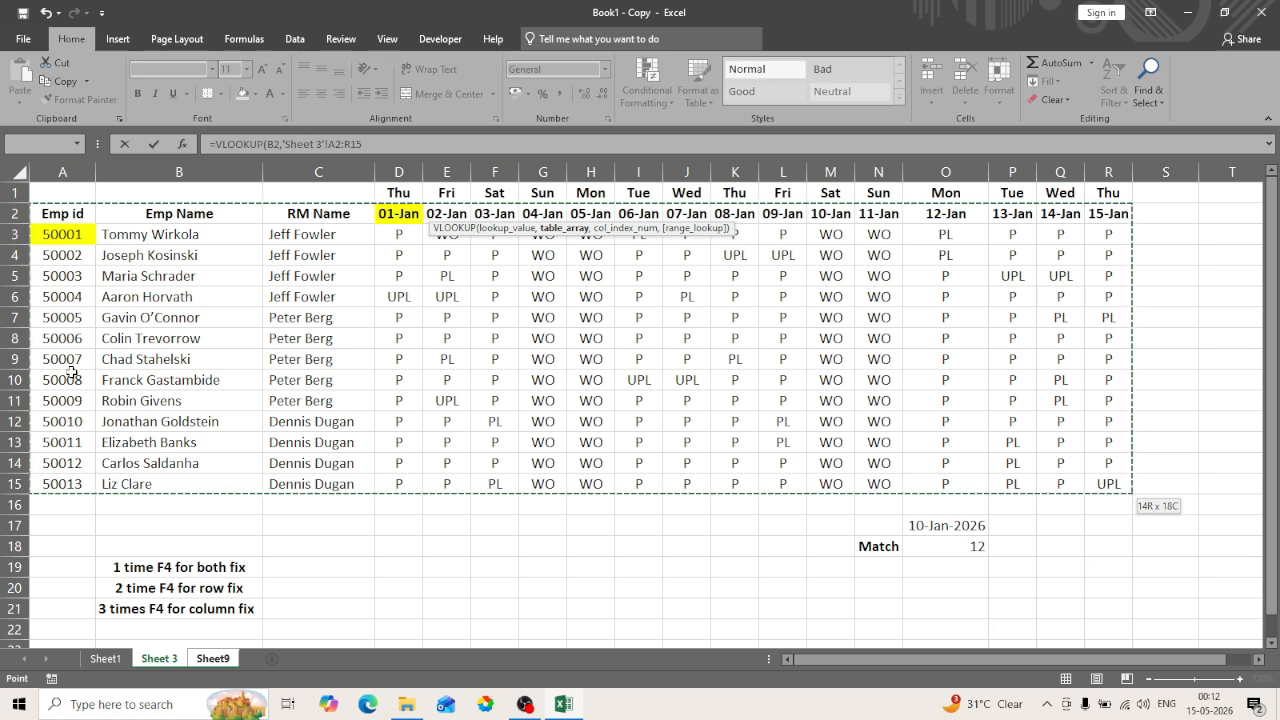
{"action": "key", "text": "F4"}
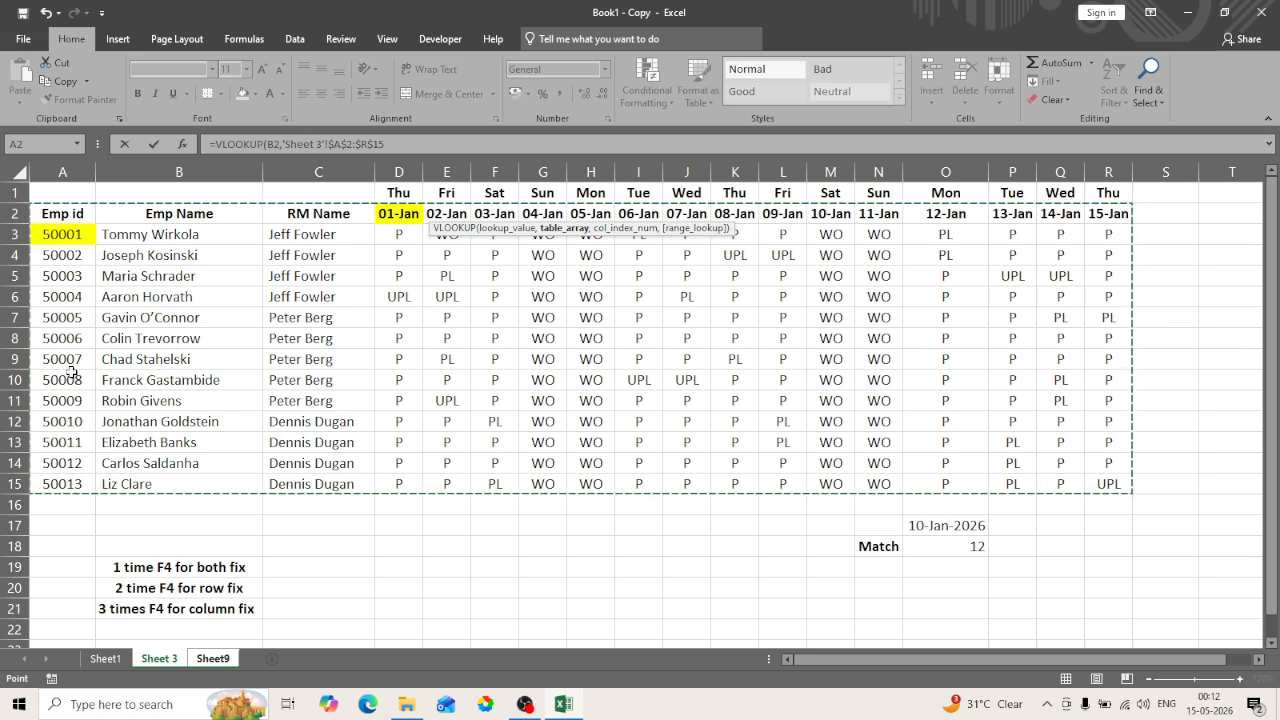
{"action": "type", "text": ","}
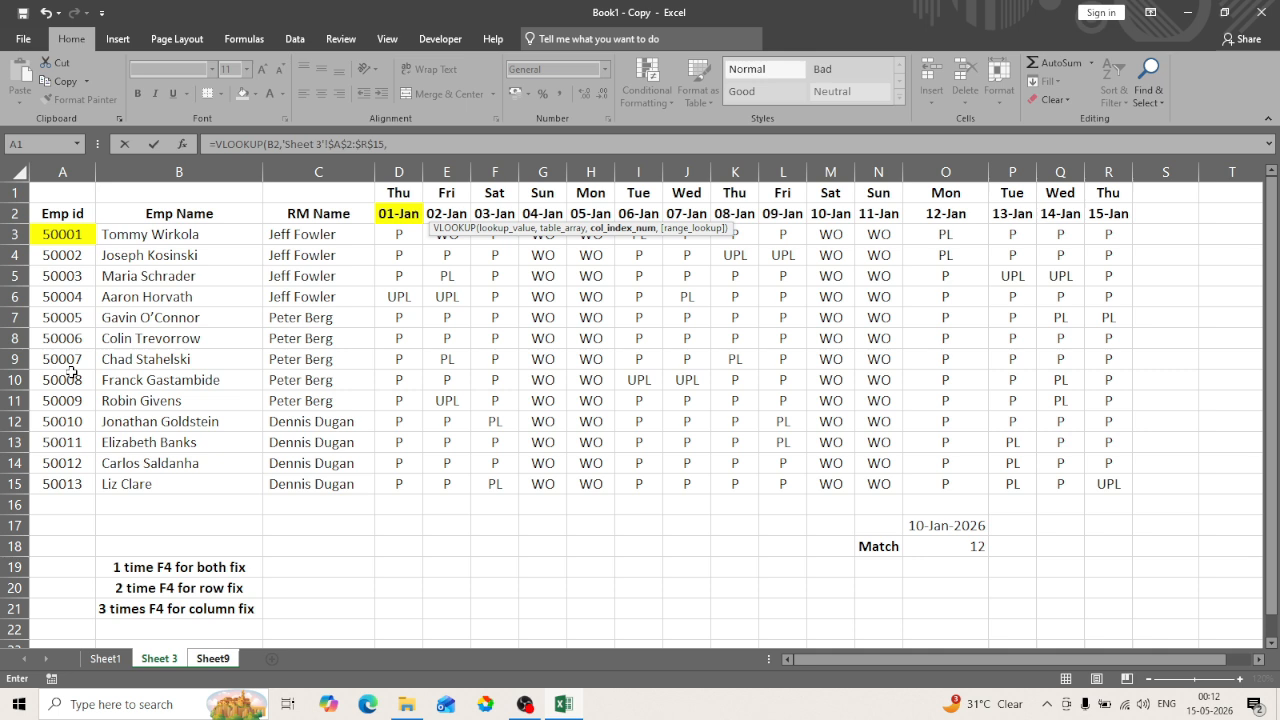
Try nesting MATCH as the column index, with Sheet9's date E2 as lookup value and an array in Sheet 3's header row
{"action": "type", "text": "match"}
{"action": "key", "text": "Tab"}
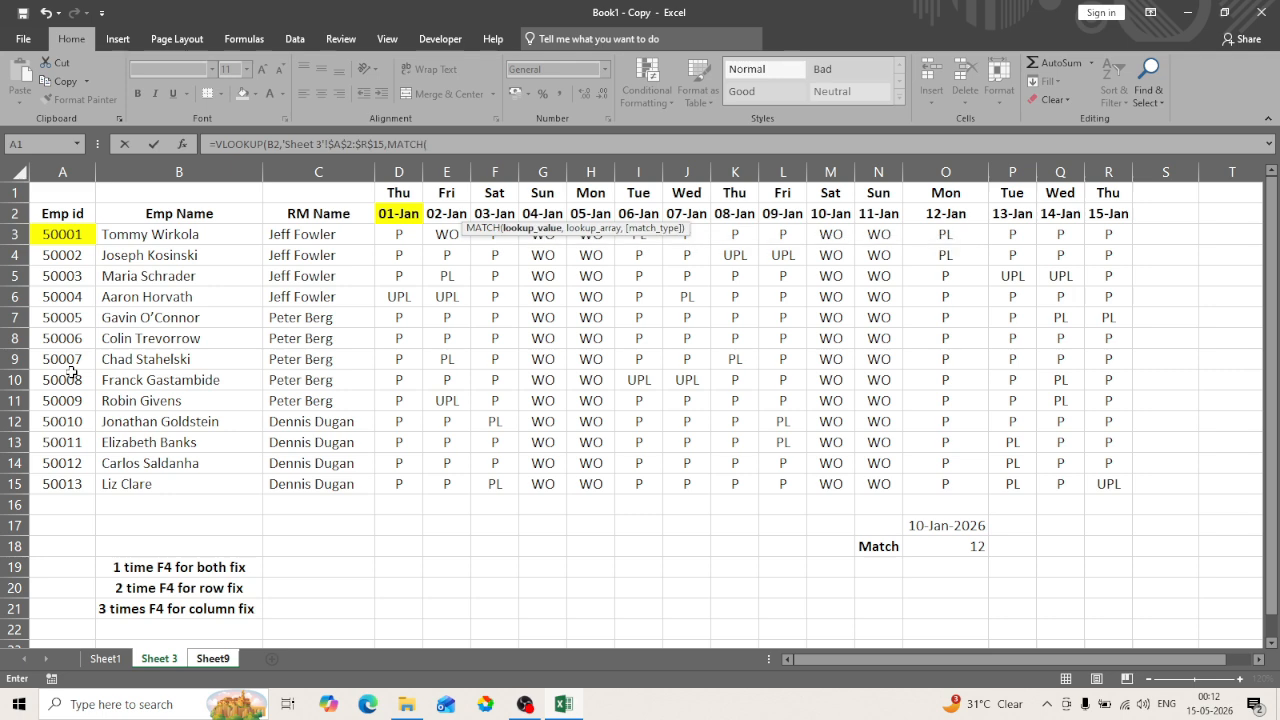
{"action": "left_click", "coordinate": [212, 658]}
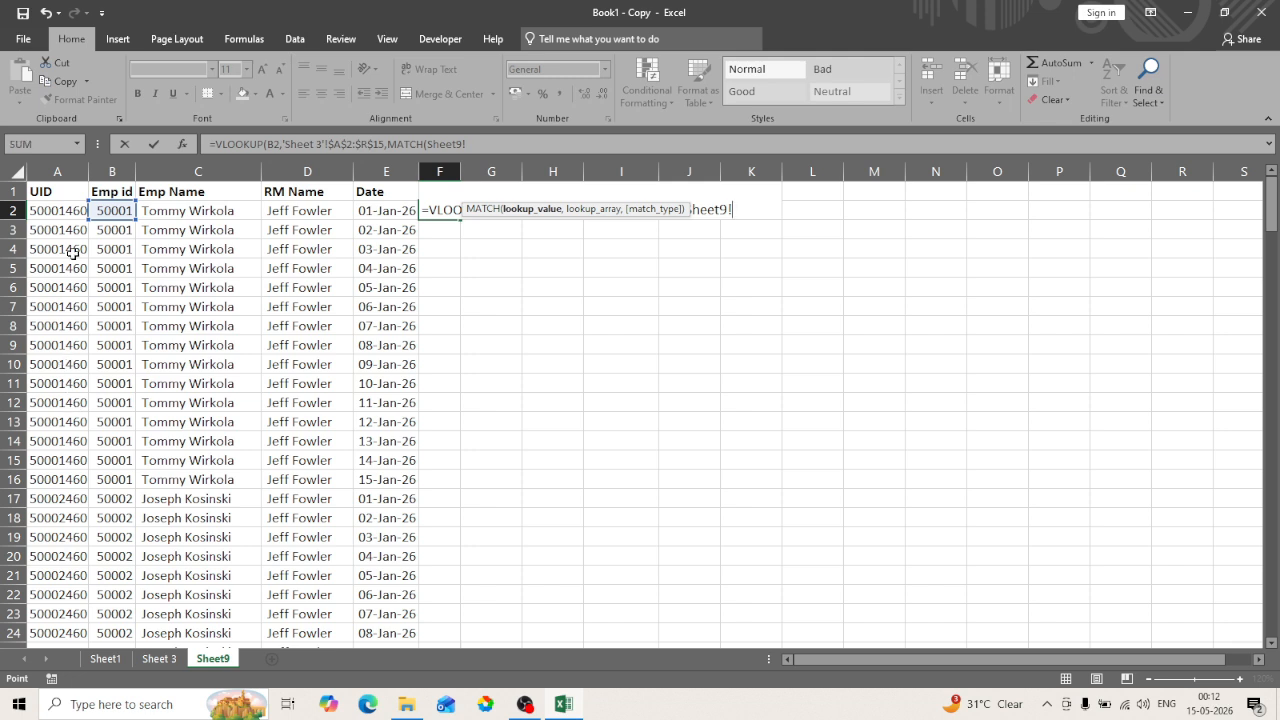
{"action": "left_click", "coordinate": [375, 218]}
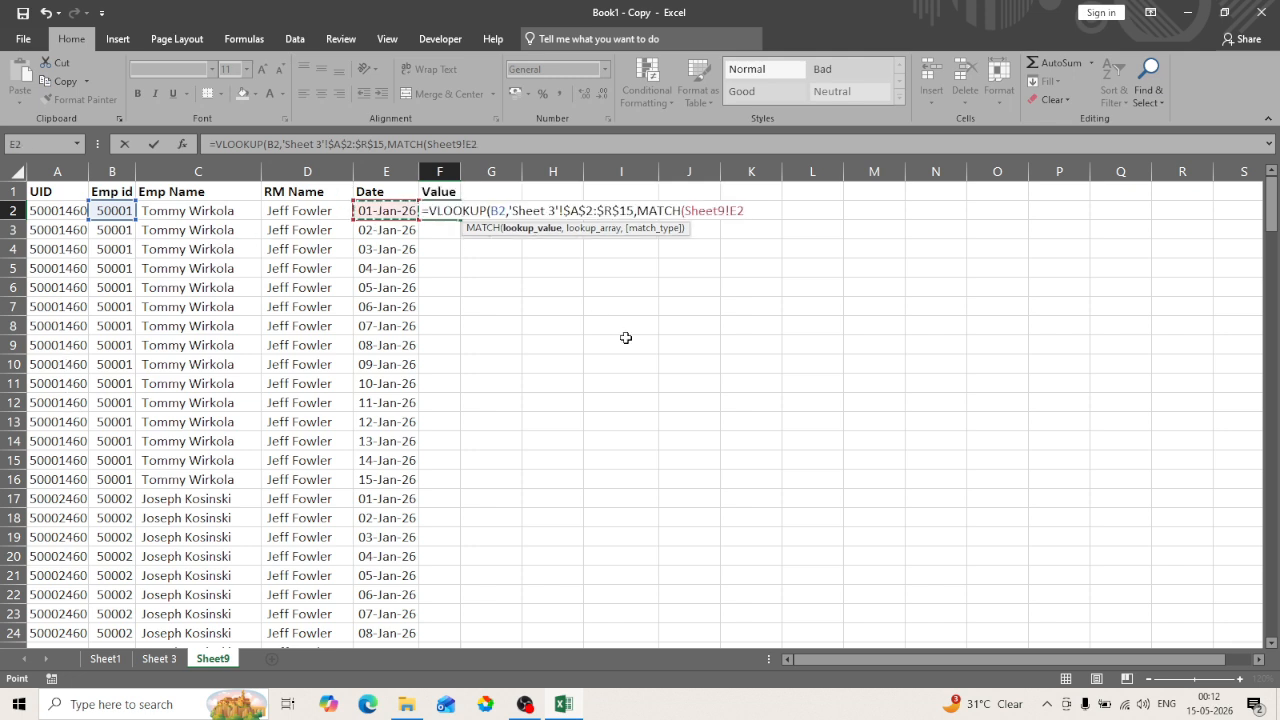
{"action": "type", "text": ","}
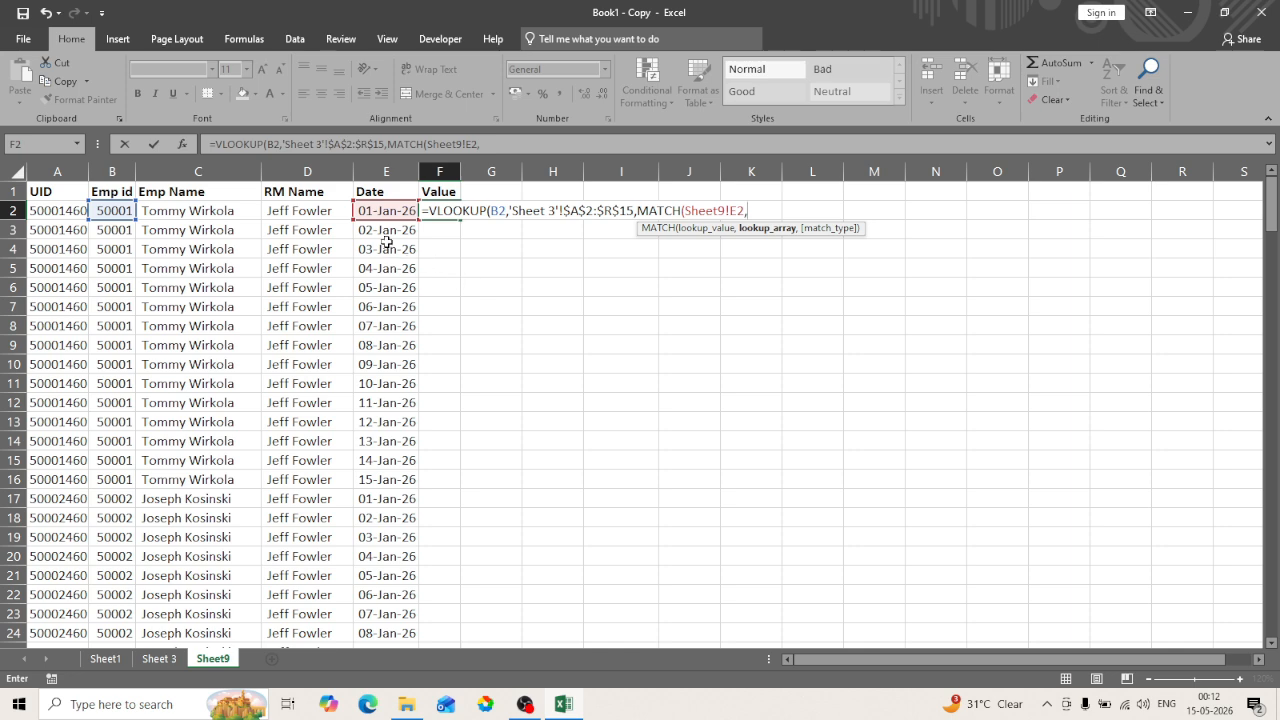
{"action": "left_click", "coordinate": [173, 664]}
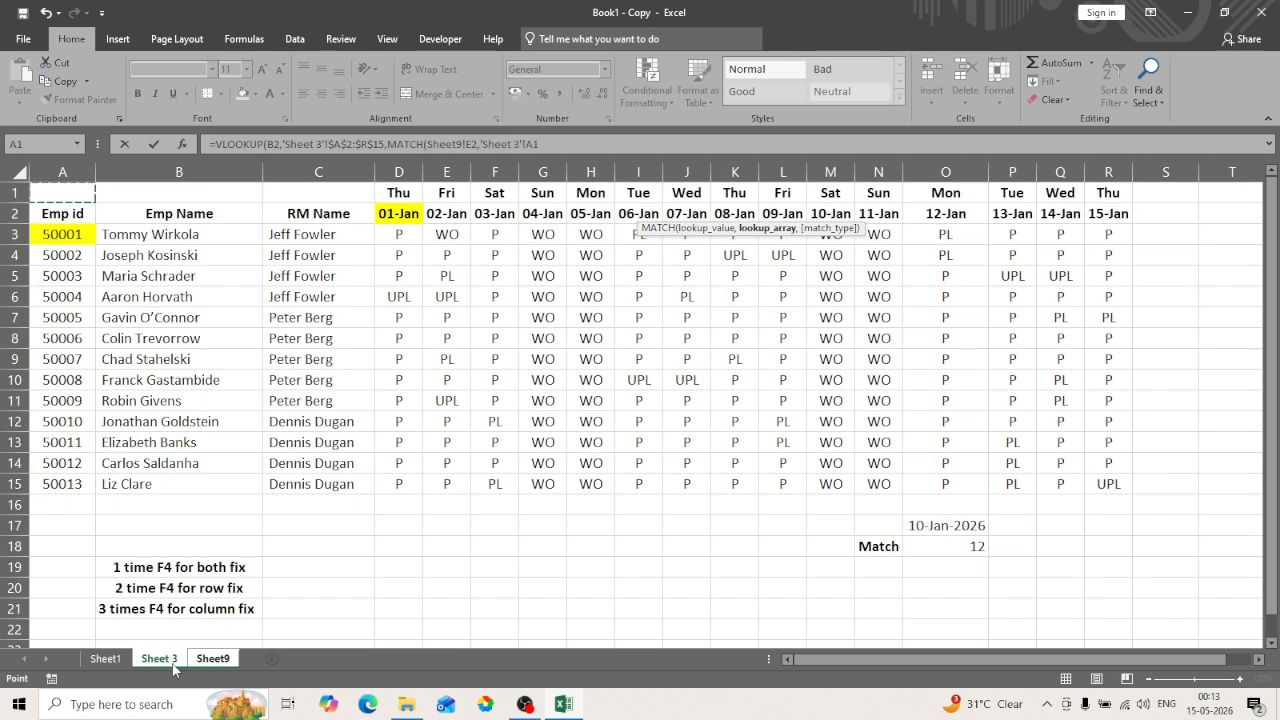
{"action": "key", "text": "Down"}
{"action": "key", "text": "Right"}
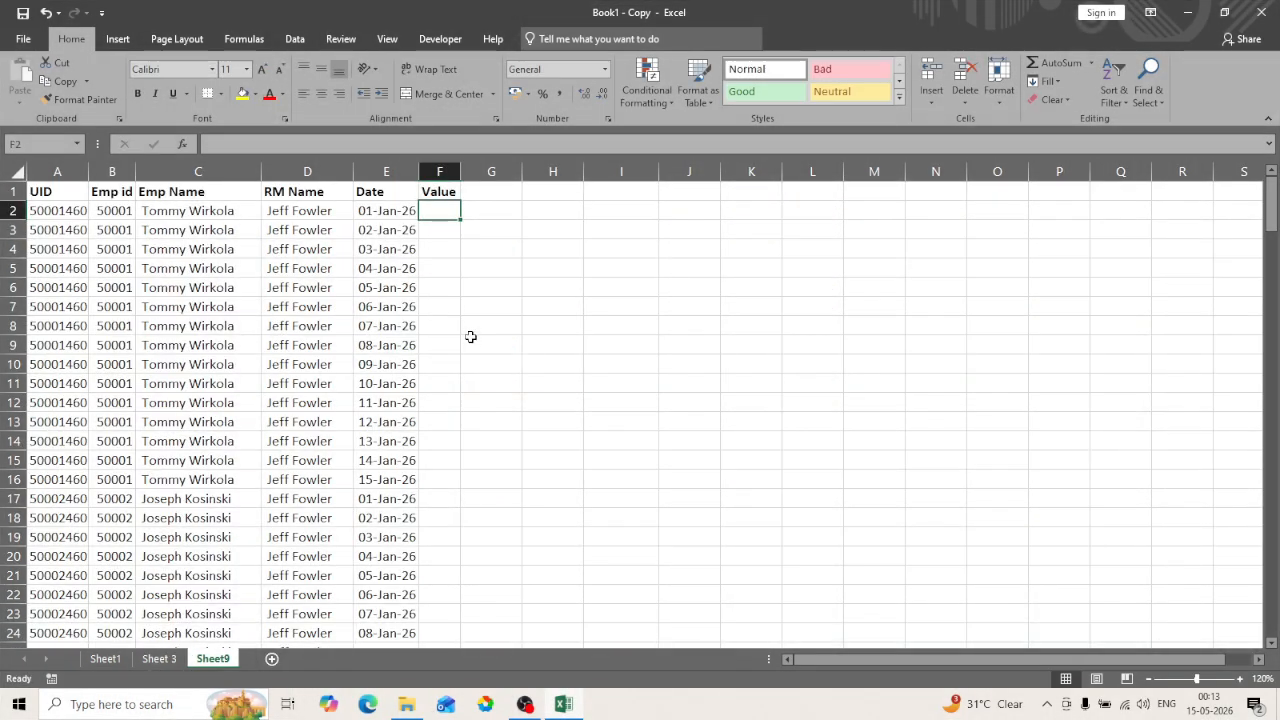
Examine the columns of the attendance table on Sheet 3, counting across from the Emp id column
{"action": "left_click", "coordinate": [159, 658]}
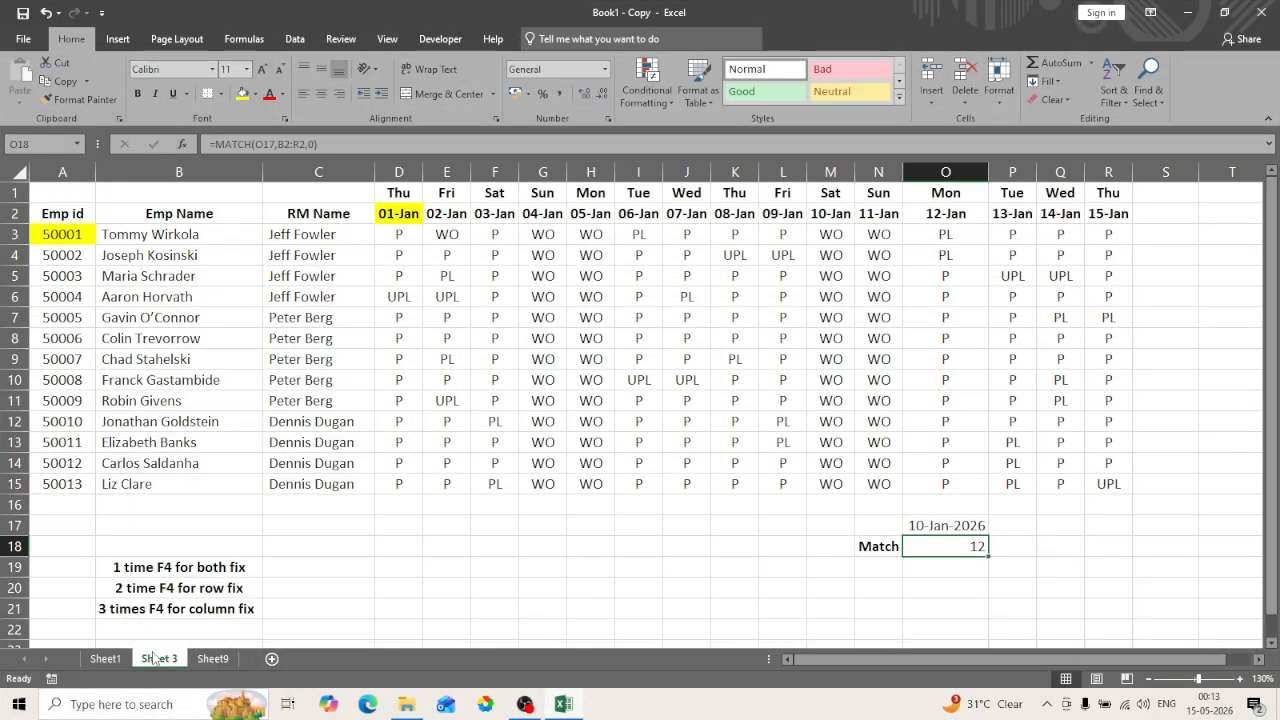
{"action": "left_click", "coordinate": [193, 212]}
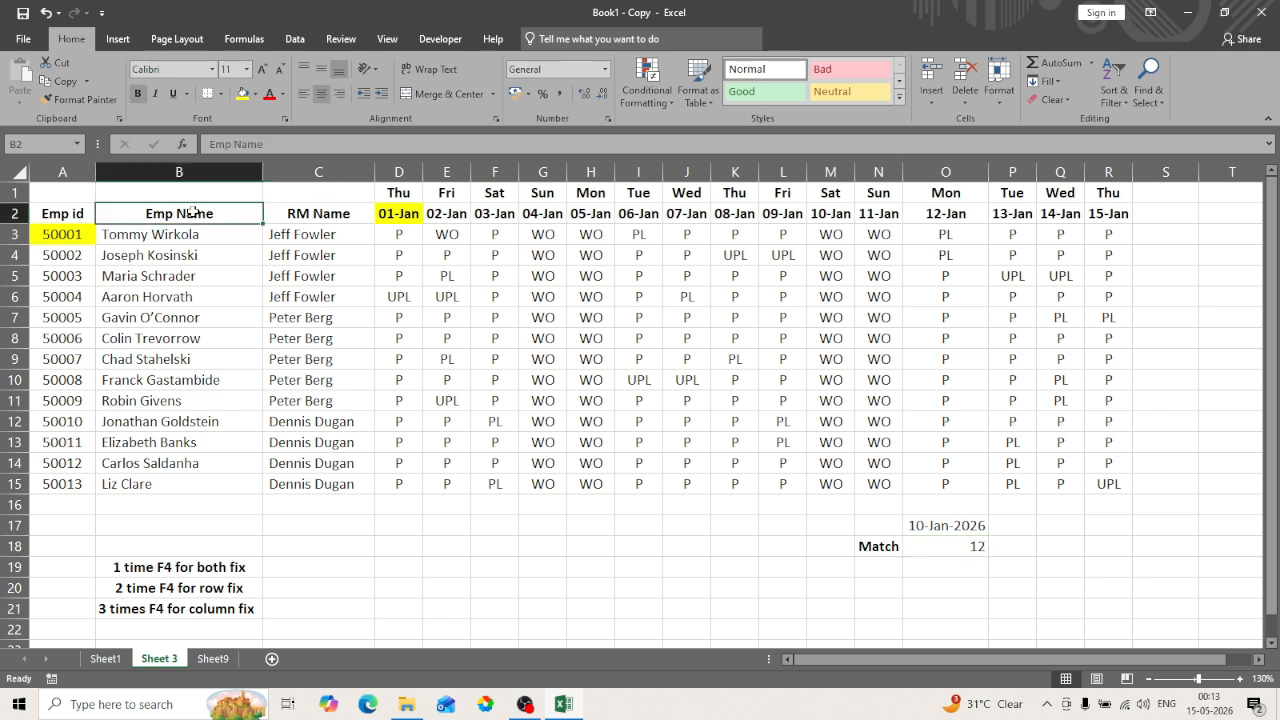
{"action": "key", "text": "Left"}
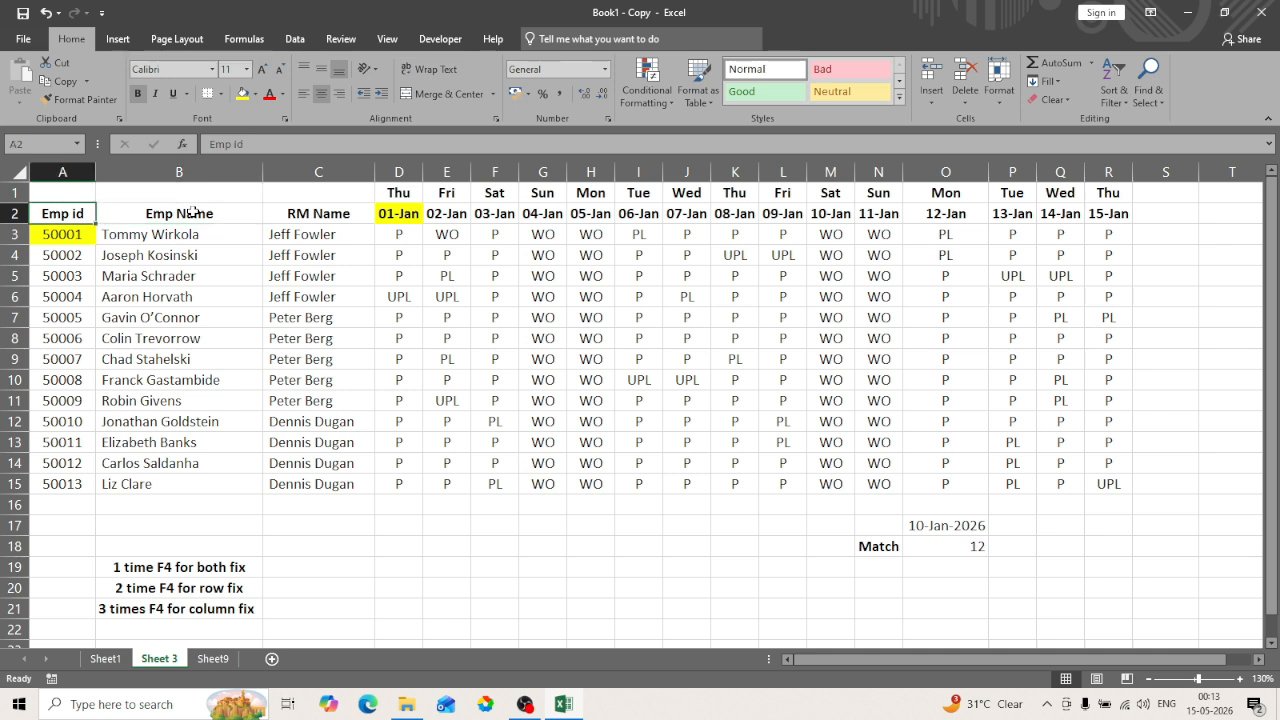
{"action": "key", "text": "ctrl+space"}
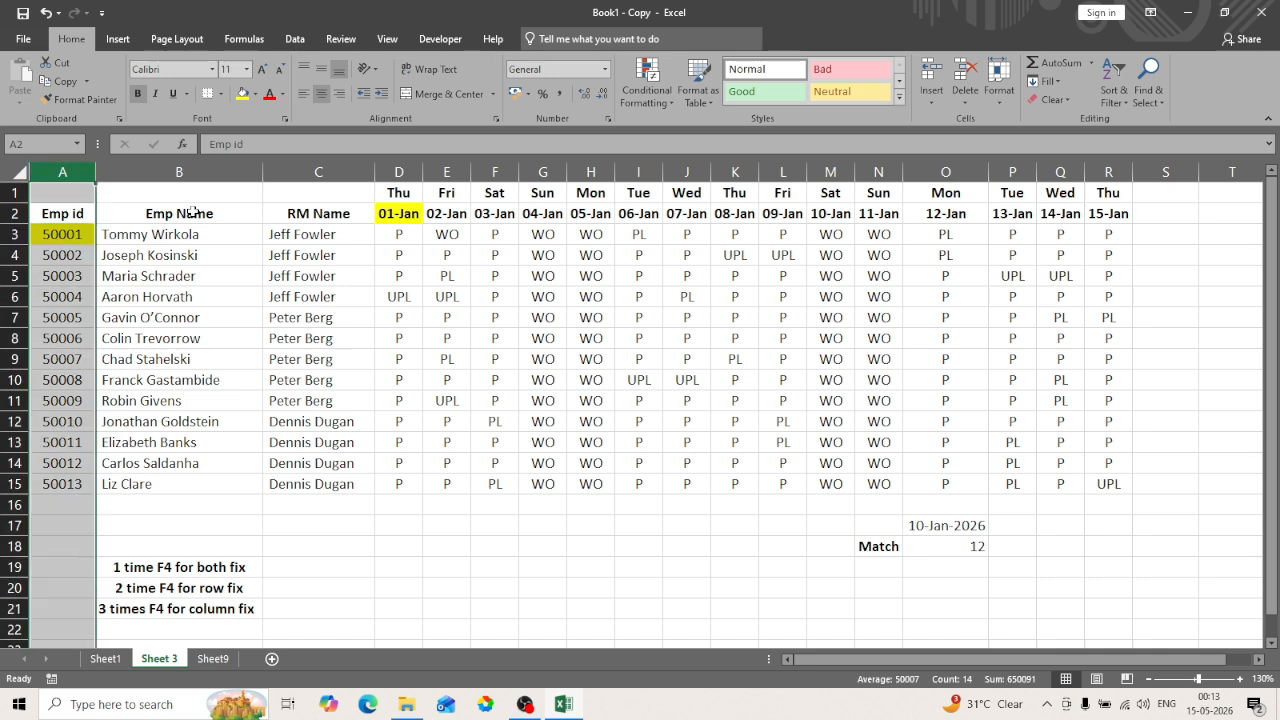
{"action": "key", "text": "shift+Right"}
{"action": "key", "text": "shift+Right"}
{"action": "key", "text": "shift+Right"}
{"action": "key", "text": "shift+Right"}
{"action": "key", "text": "shift+Right"}
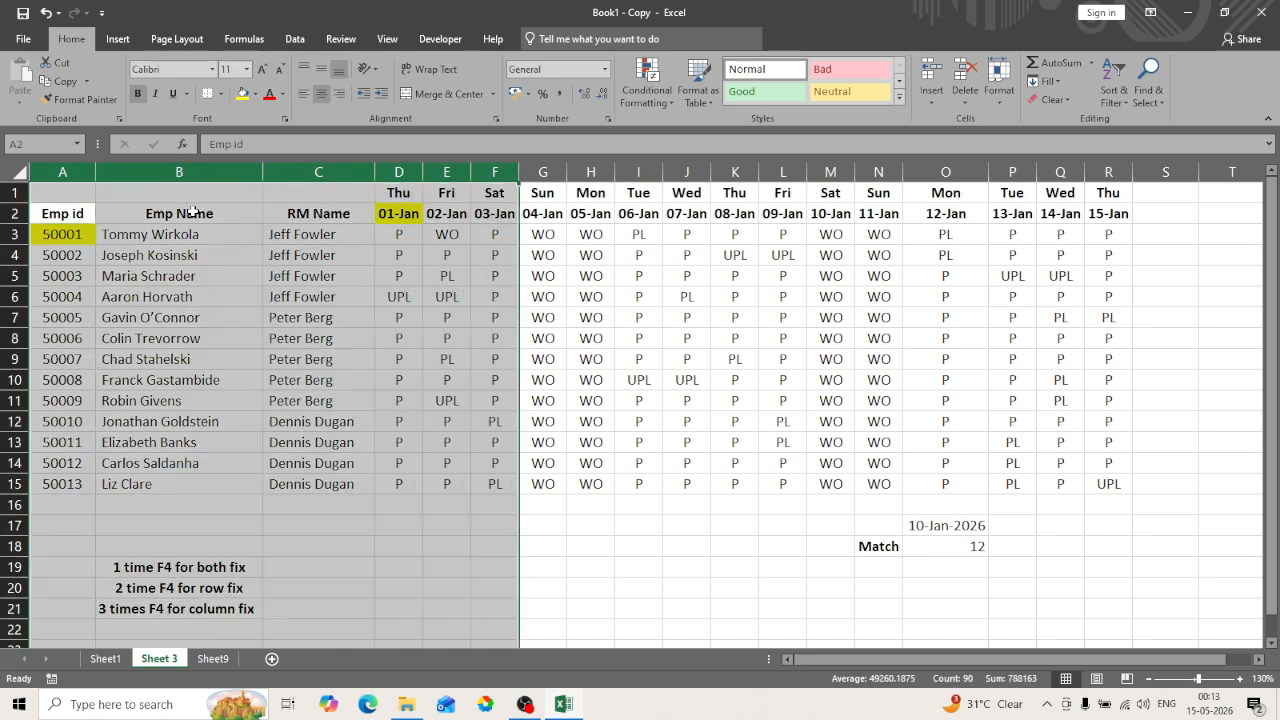
{"action": "key", "text": "Left"}
{"action": "key", "text": "Right"}
{"action": "key", "text": "Left"}
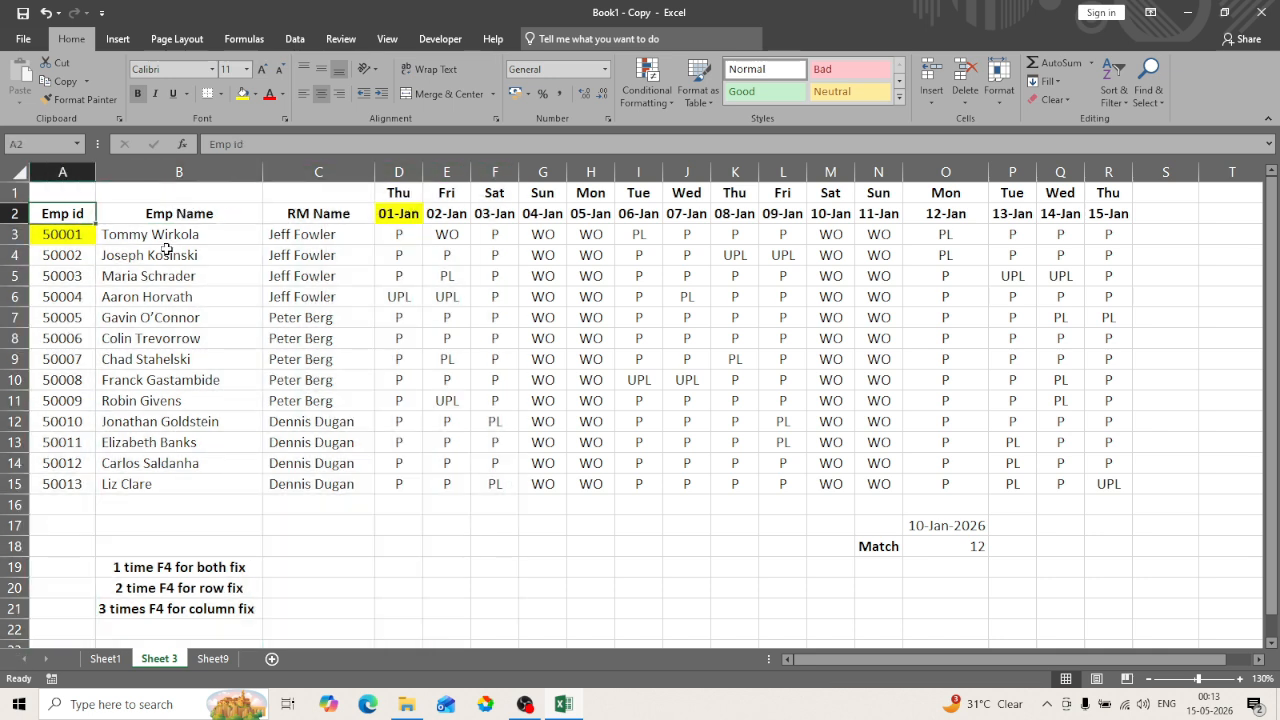
Start a VLOOKUP formula in F2 on Sheet9 using the Emp id in B2 as the lookup value
{"action": "left_click", "coordinate": [213, 659]}
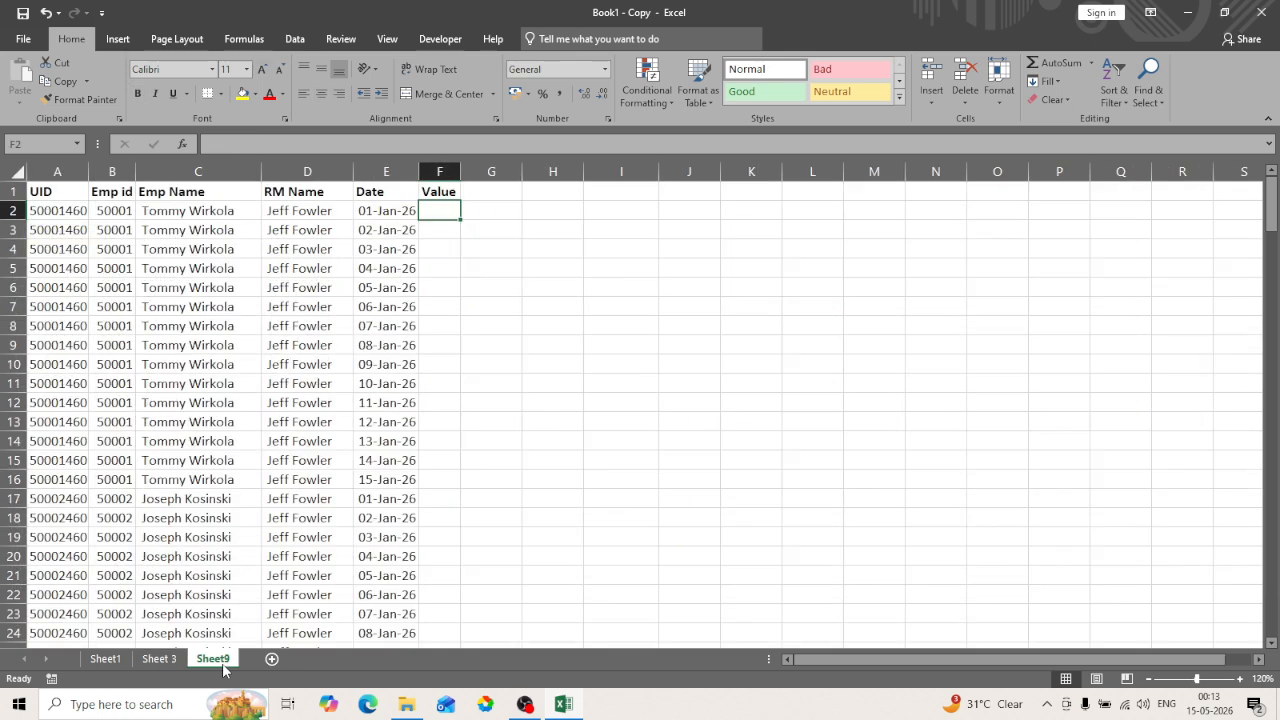
{"action": "type", "text": "=vl"}
{"action": "key", "text": "Tab"}
{"action": "key", "text": "Left"}
{"action": "key", "text": "Left"}
{"action": "key", "text": "Left"}
{"action": "key", "text": "Left"}
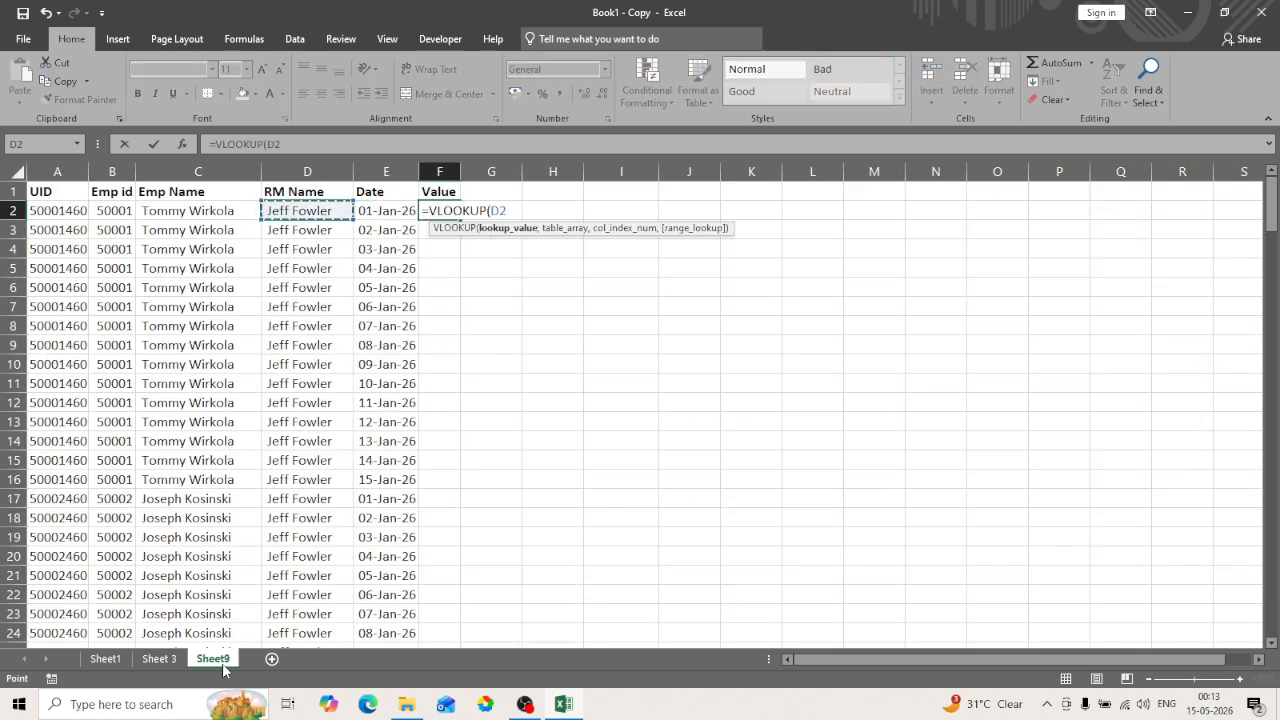
{"action": "type", "text": ","}
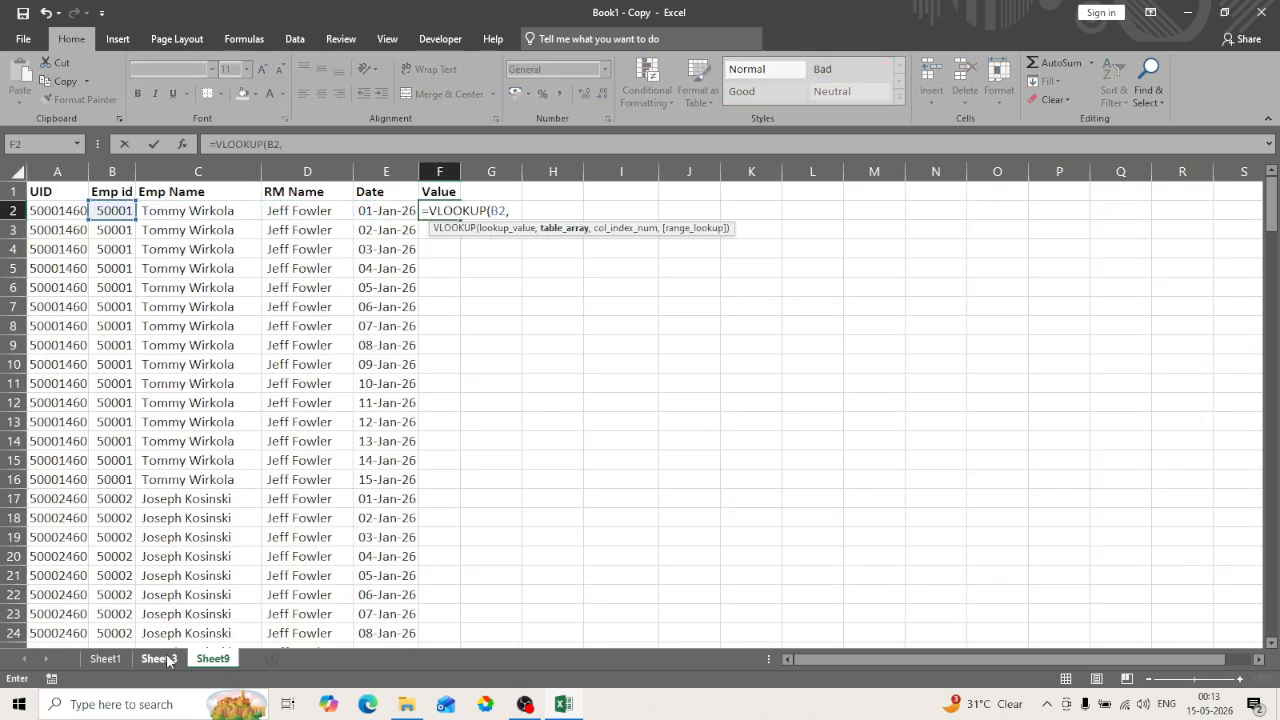
Set the VLOOKUP table array to Sheet 3's attendance table as the absolute range $A$2:$R$15
{"action": "left_click", "coordinate": [162, 659]}
{"action": "key", "text": "Down"}
{"action": "key", "text": "ctrl+shift+Right"}
{"action": "key", "text": "ctrl+shift+Down"}
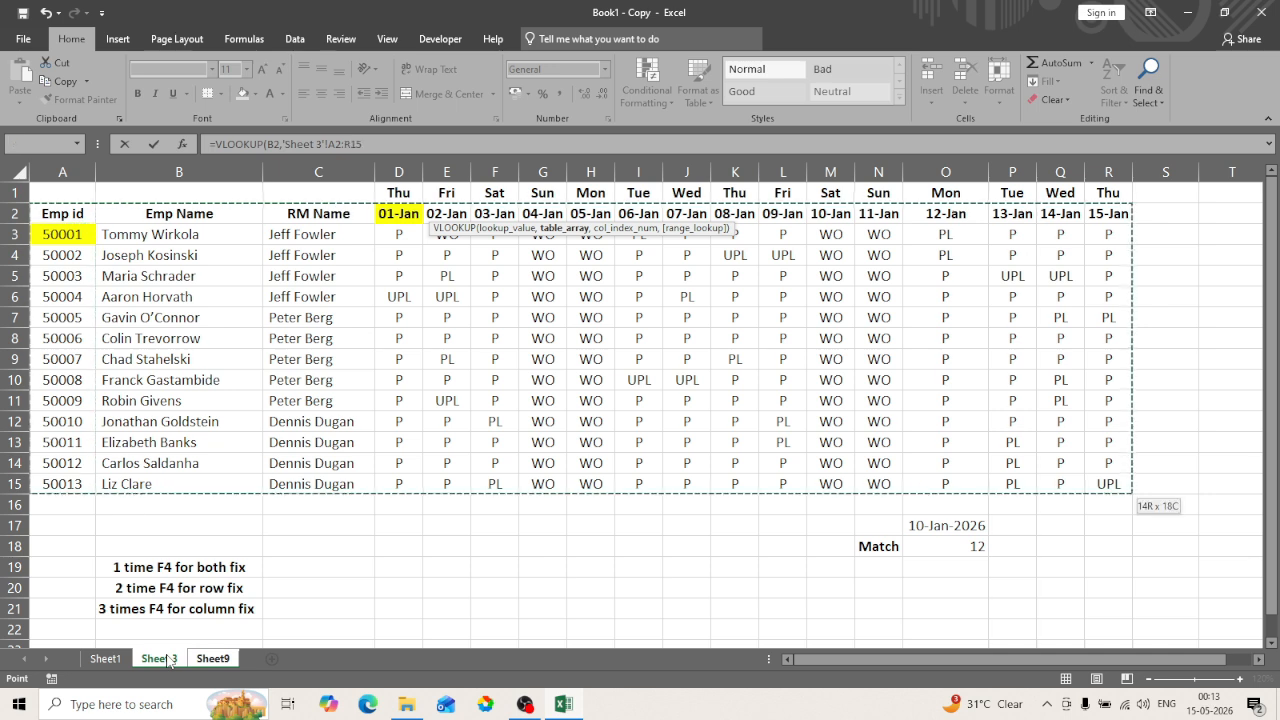
{"action": "key", "text": "F4"}
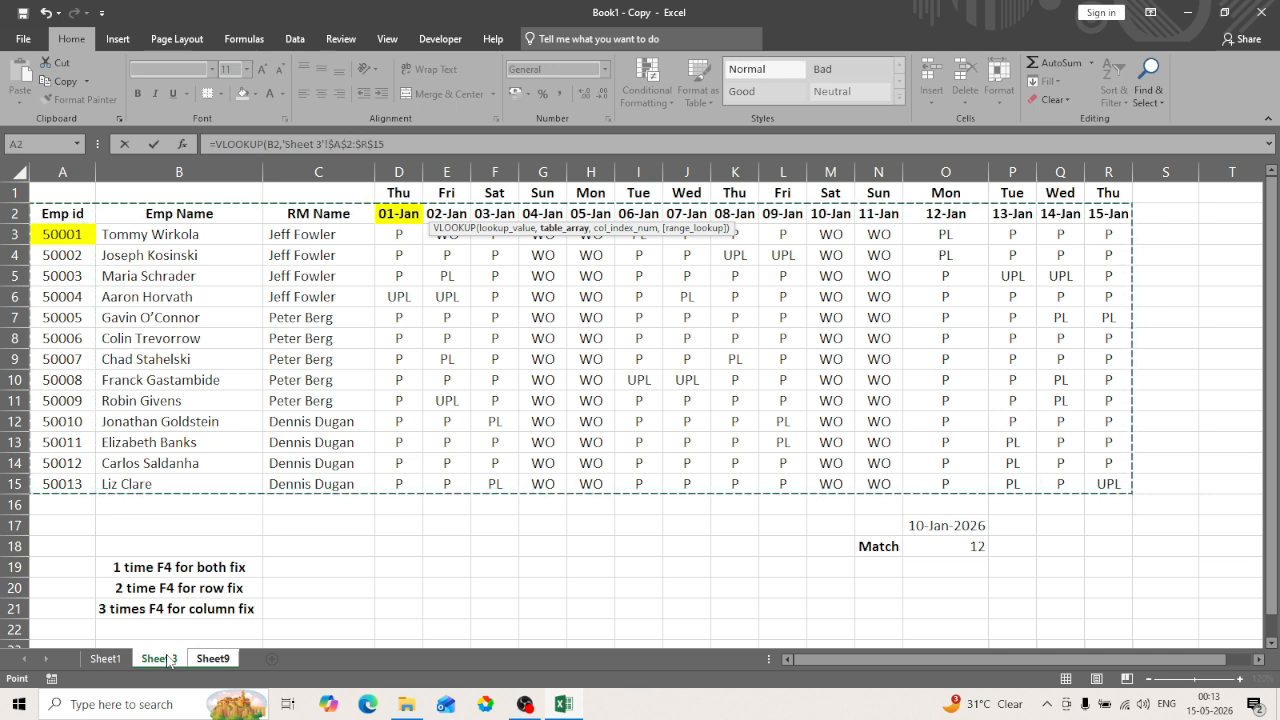
{"action": "type", "text": ","}
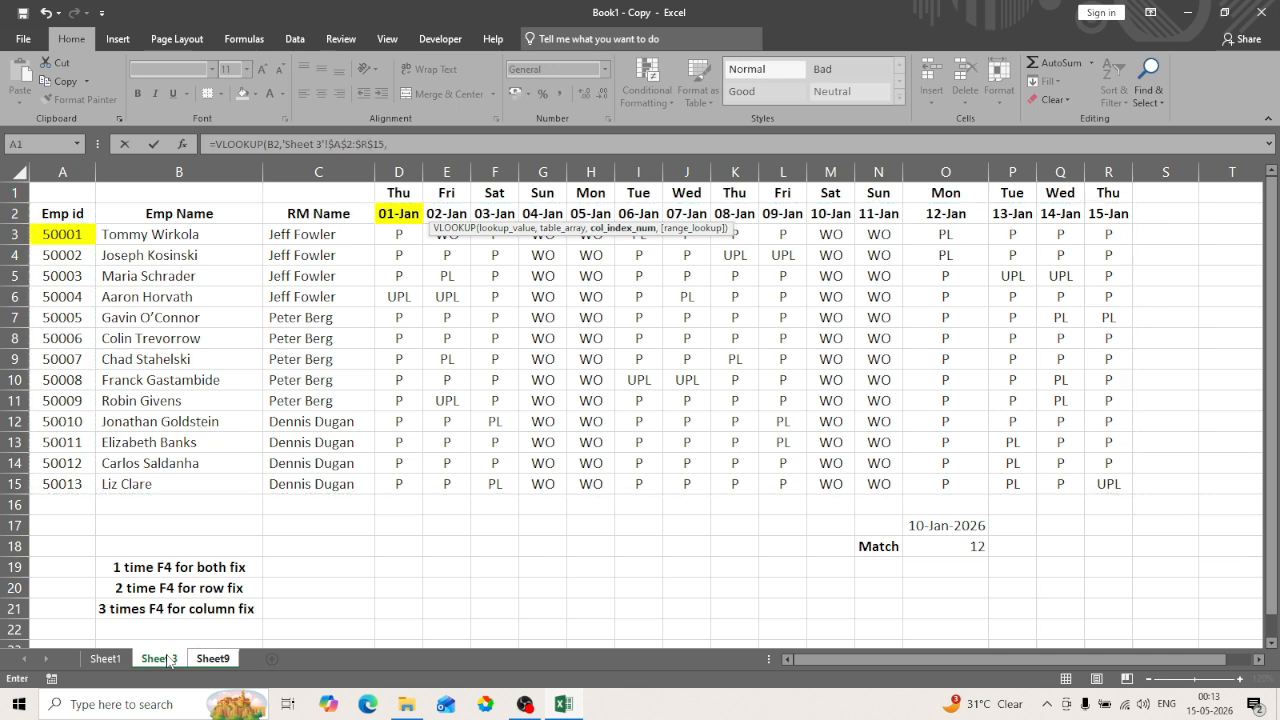
Nest a MATCH function as the column index, with Sheet9's date in E2 as its lookup value
{"action": "type", "text": "MATCH("}
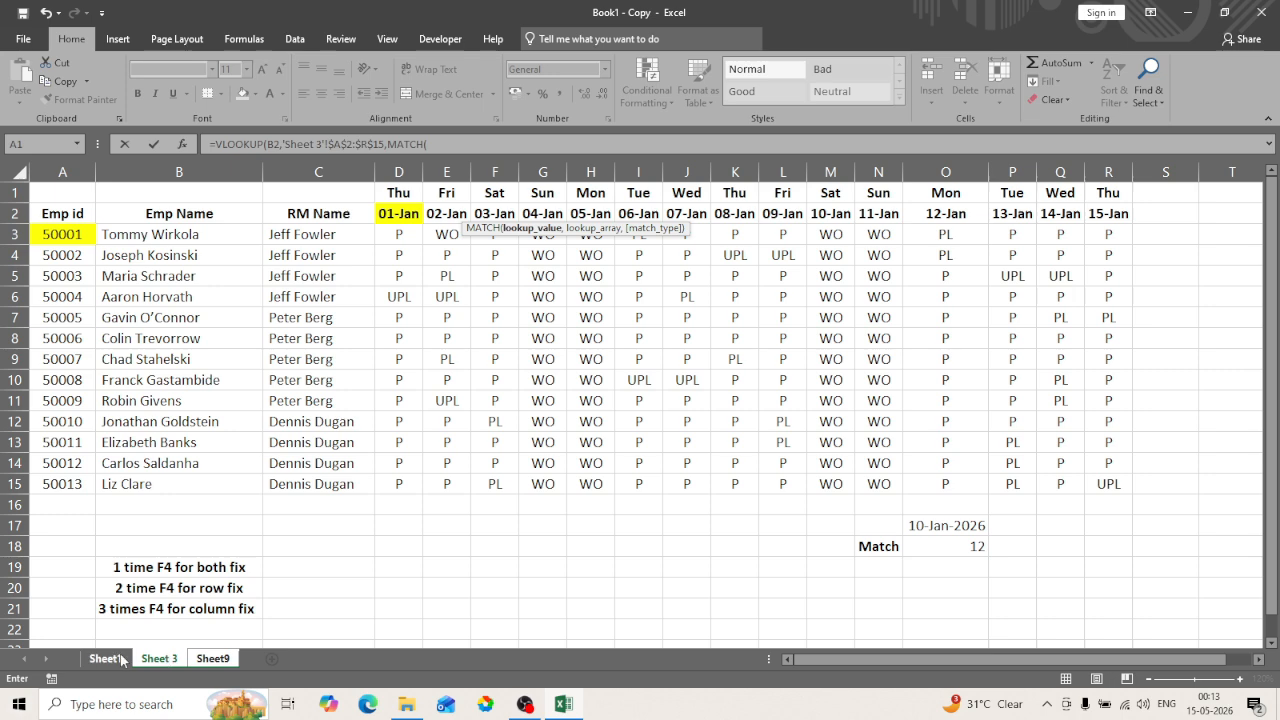
{"action": "left_click", "coordinate": [213, 658]}
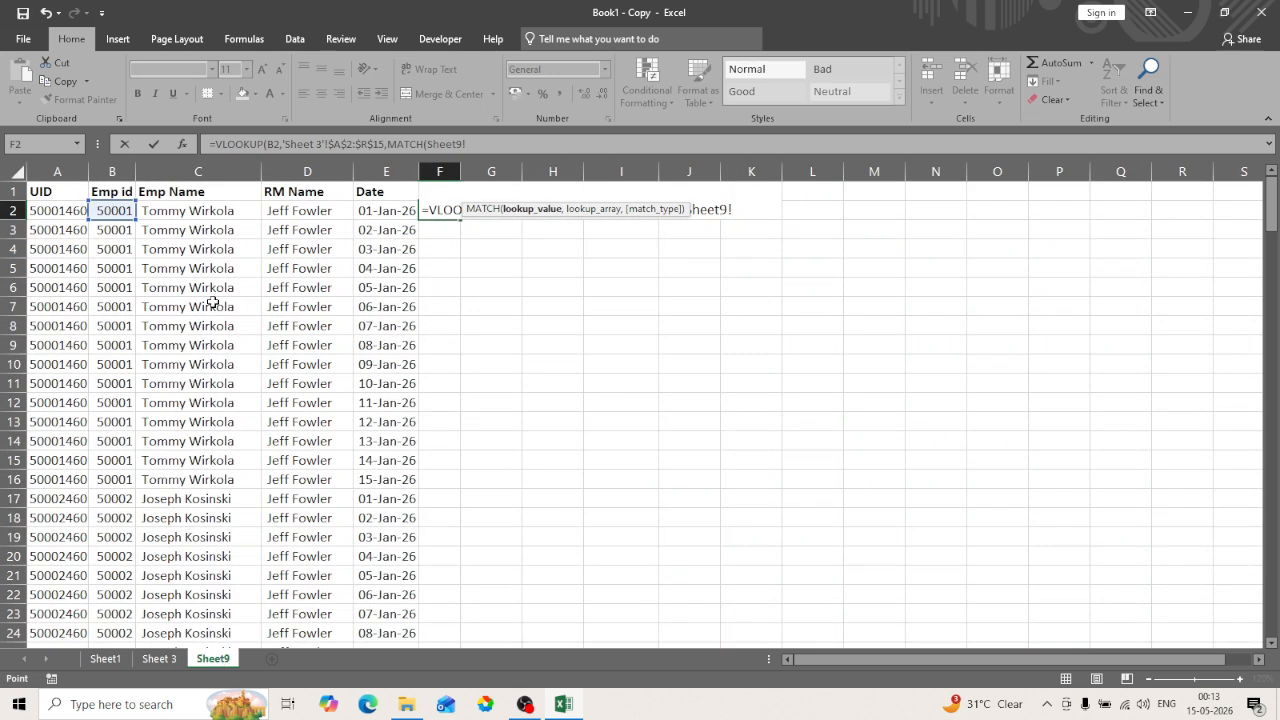
{"action": "left_click", "coordinate": [370, 212]}
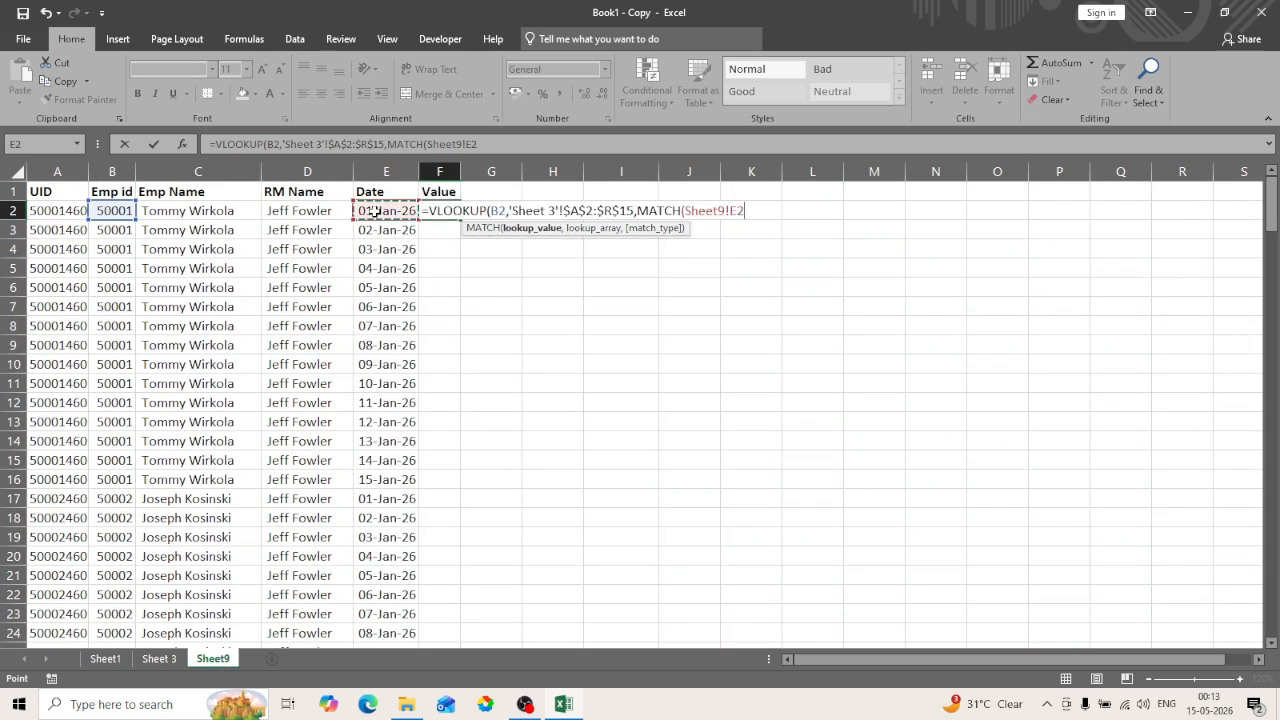
{"action": "type", "text": ","}
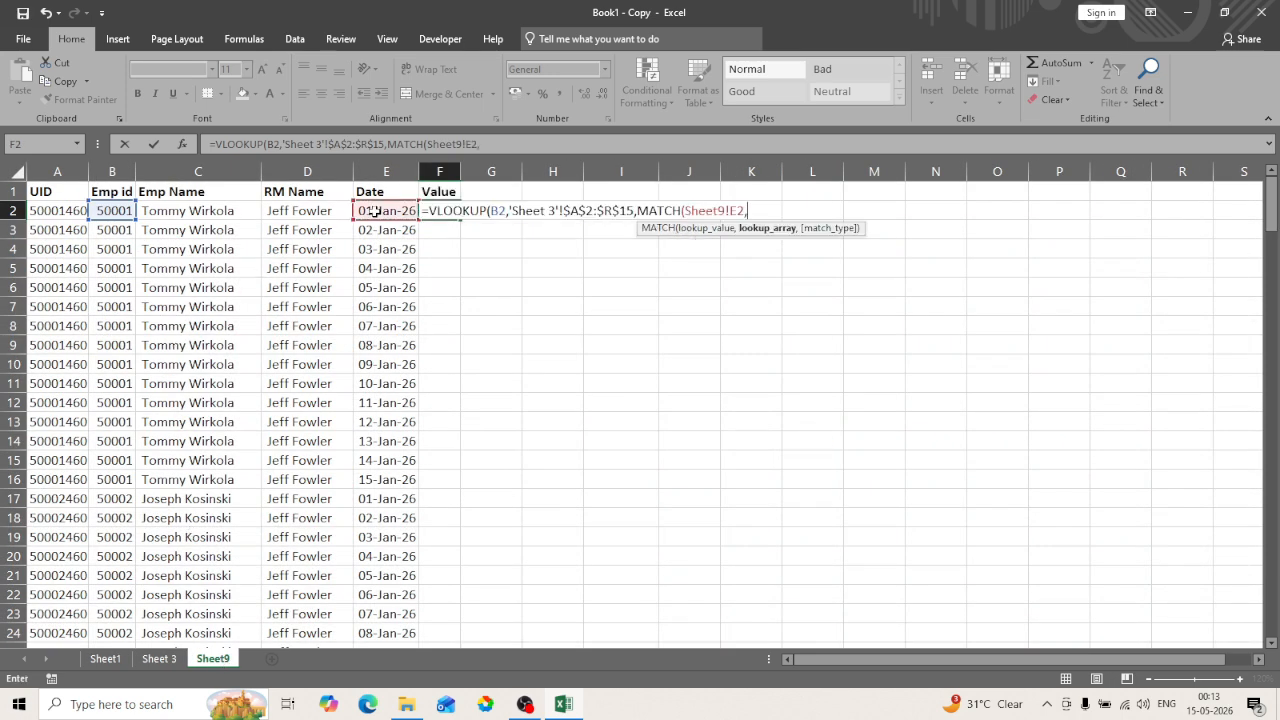
Set the MATCH lookup array to Sheet 3's header row as $A$2:$R$2 with match type 0, and close the MATCH function
{"action": "left_click", "coordinate": [159, 658]}
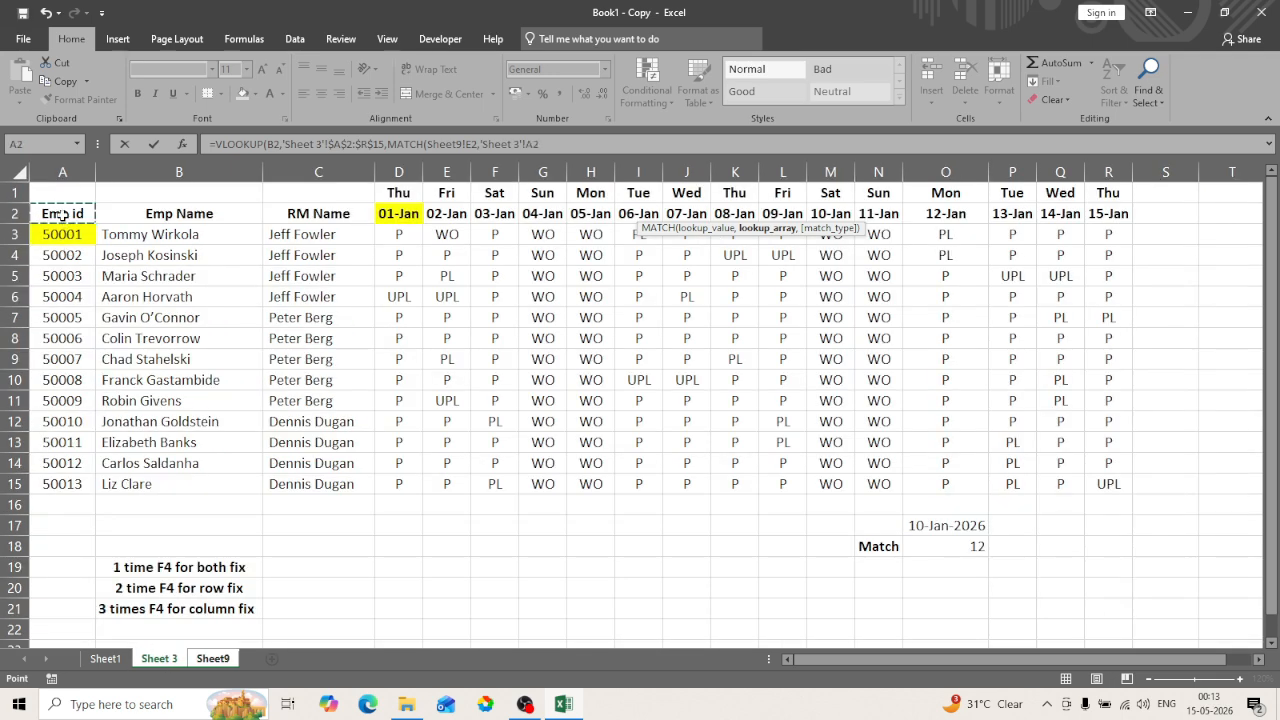
{"action": "key", "text": "ctrl+shift+Right"}
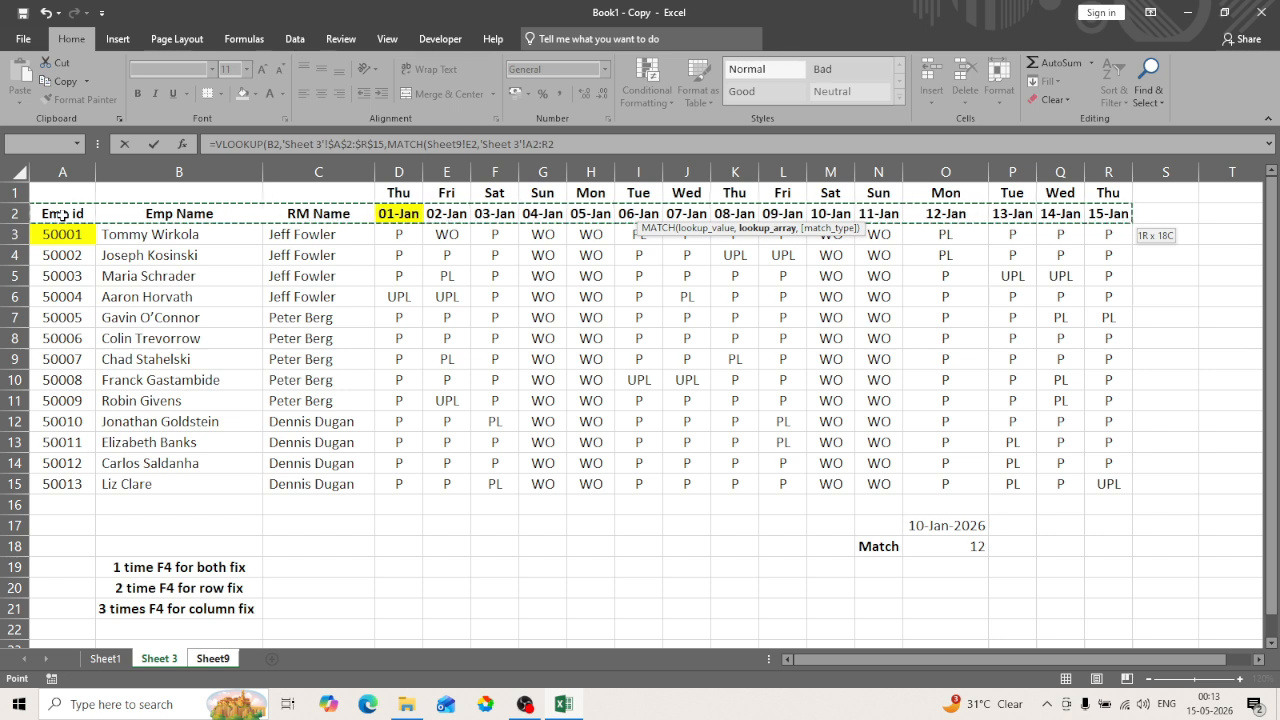
{"action": "left_click", "coordinate": [62, 215]}
{"action": "key", "text": "shift+Right"}
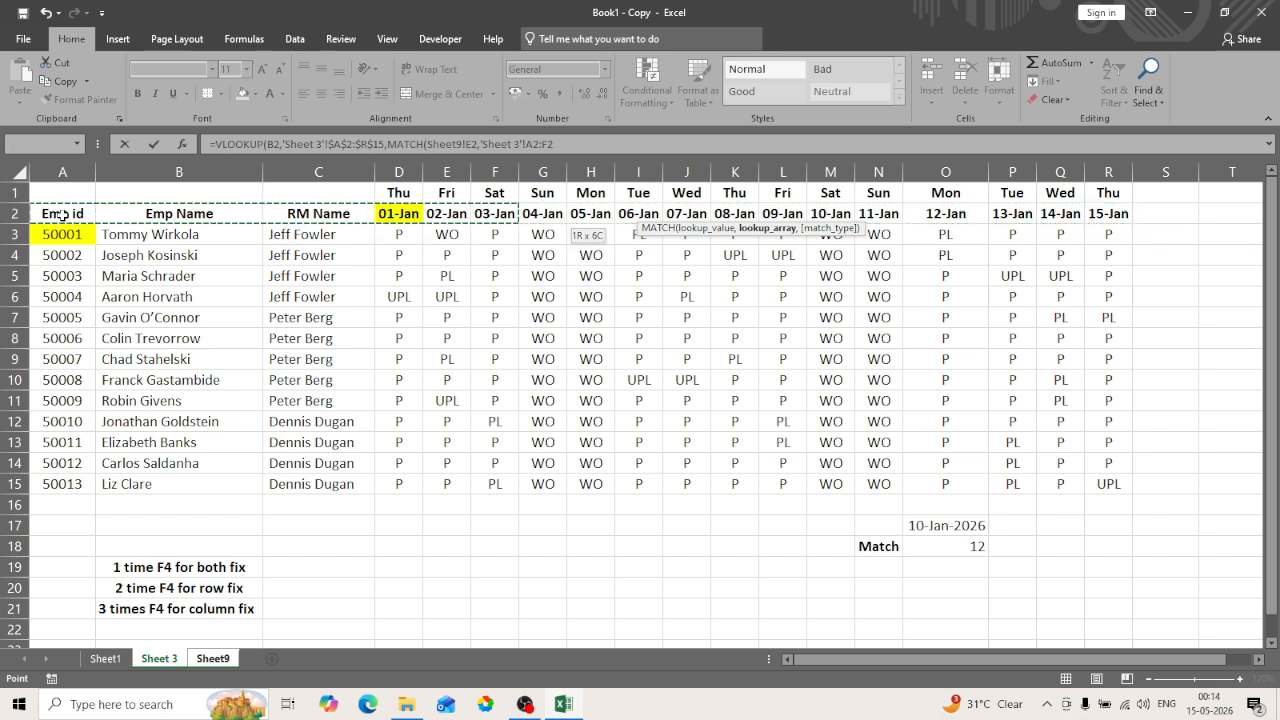
{"action": "key", "text": "ctrl+shift+Right"}
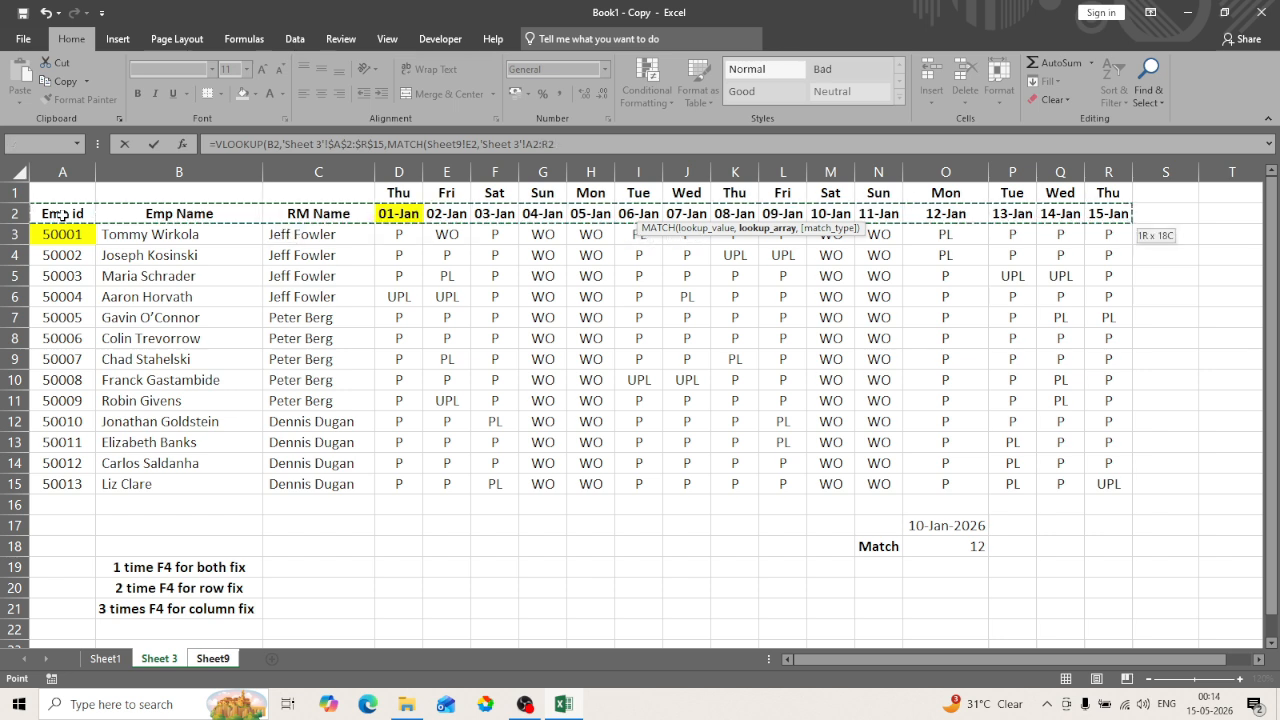
{"action": "key", "text": "shift+Right"}
{"action": "key", "text": "F4"}
{"action": "type", "text": ","}
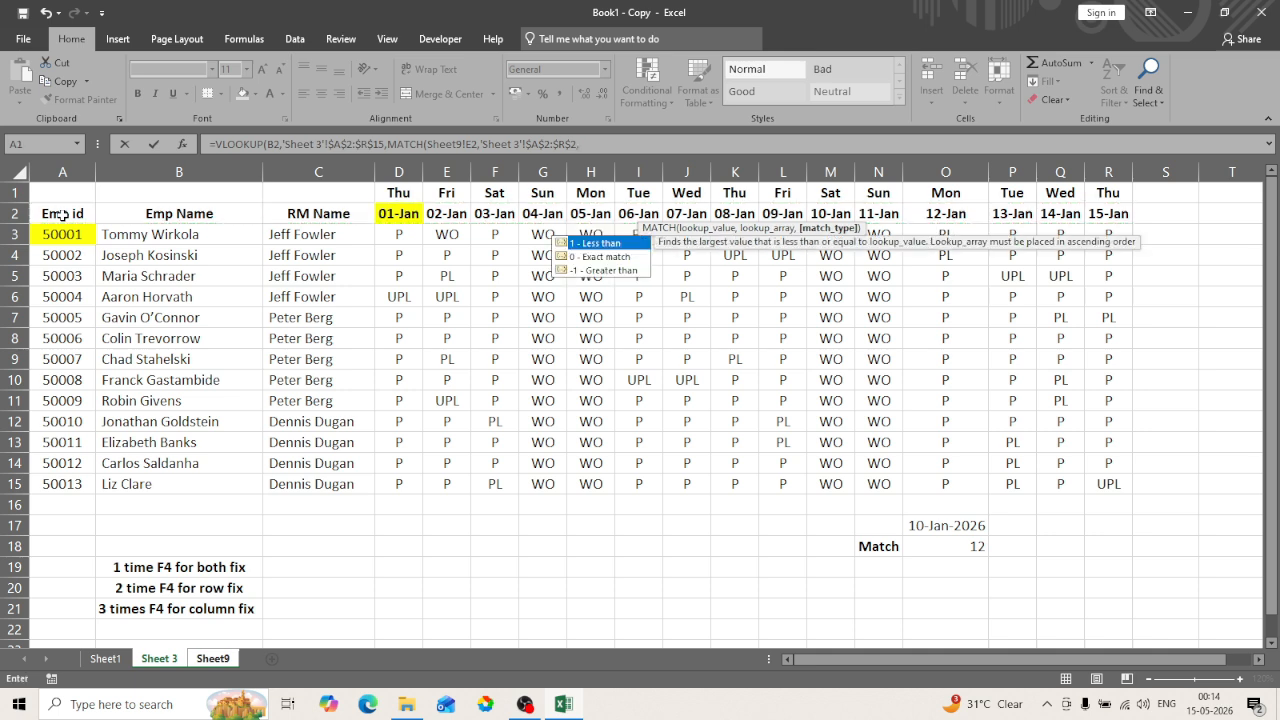
{"action": "type", "text": "0)"}
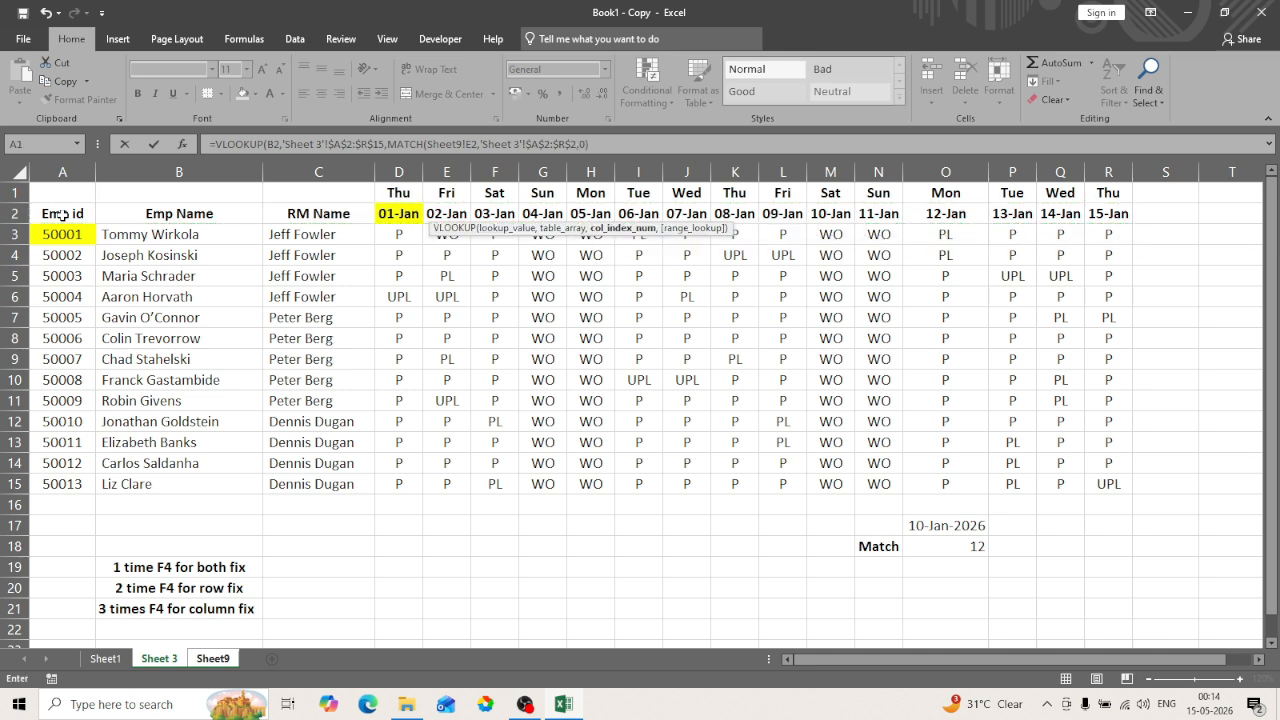
Finish the VLOOKUP with 0 for an exact match and enter the formula in F2
{"action": "type", "text": ","}
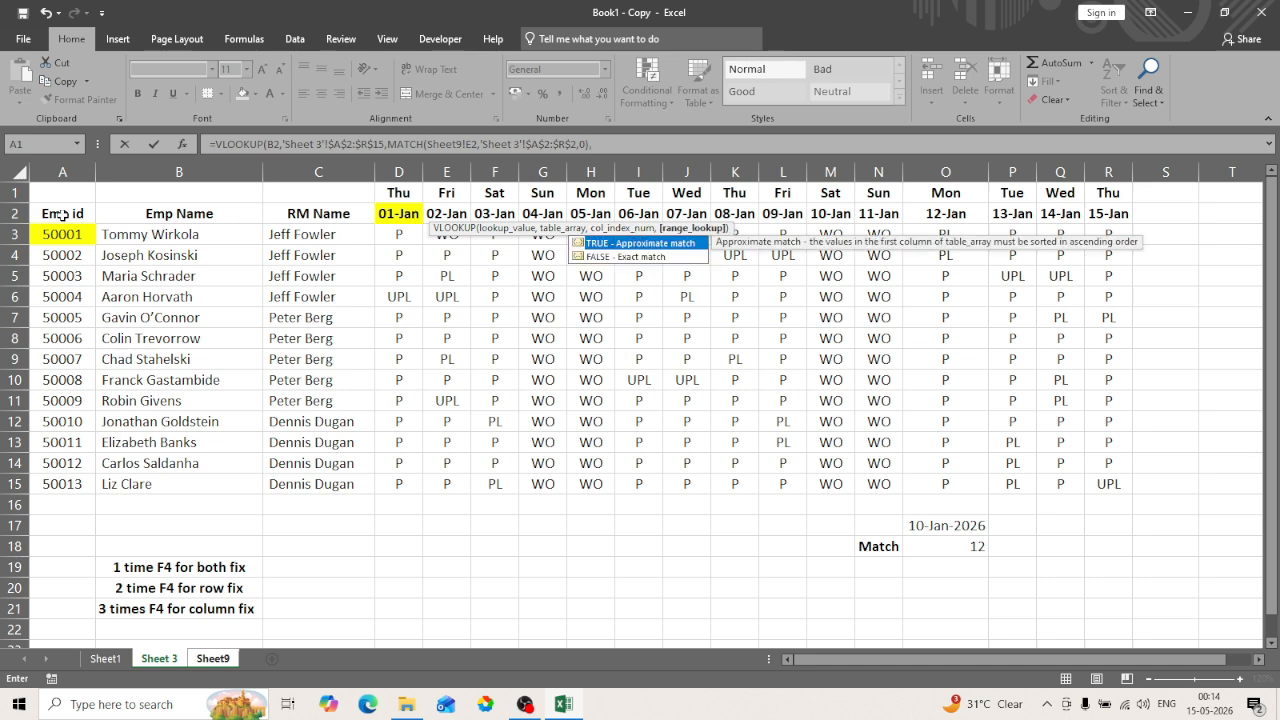
{"action": "type", "text": "0"}
{"action": "key", "text": "Return"}
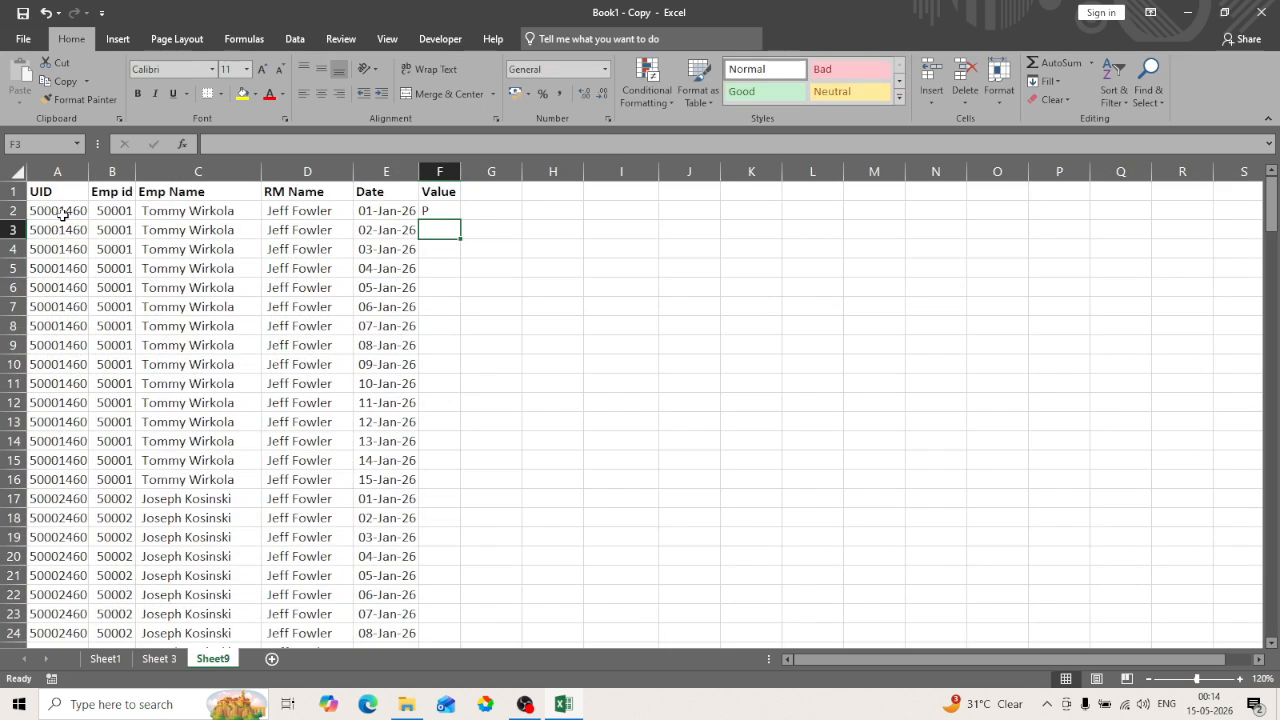
Fill the F2 formula down the Value column for all data rows on Sheet9
{"action": "key", "text": "Down"}
{"action": "key", "text": "Down"}
{"action": "key", "text": "Down"}
{"action": "key", "text": "Down"}
{"action": "key", "text": "Down"}
{"action": "key", "text": "Down"}
{"action": "key", "text": "Down"}
{"action": "key", "text": "Down"}
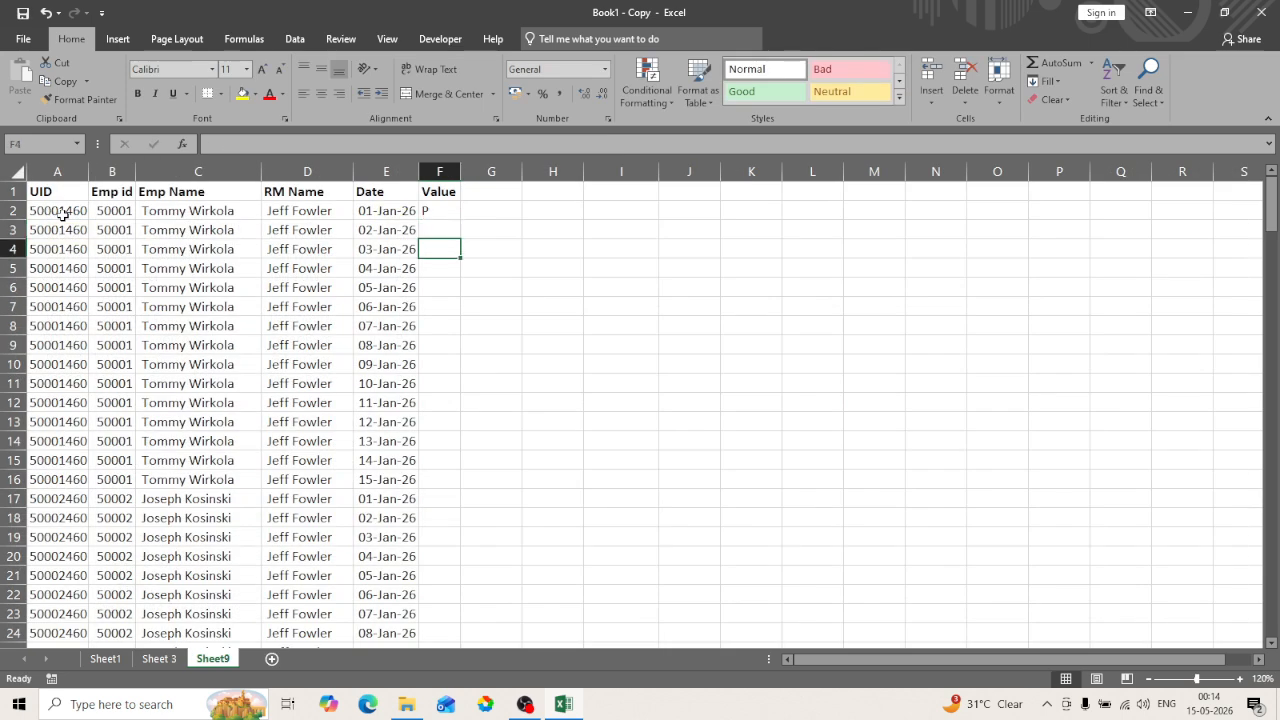
{"action": "key", "text": "ctrl+Up"}
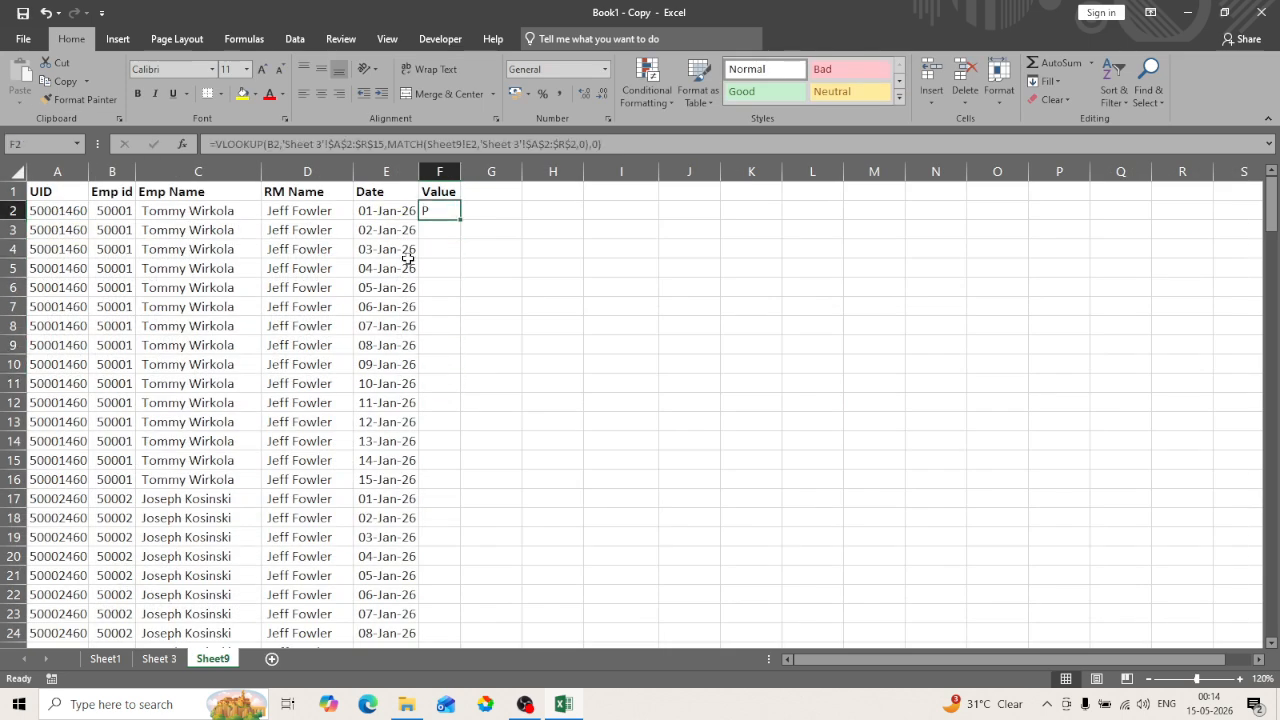
{"action": "double_click", "coordinate": [463, 219]}
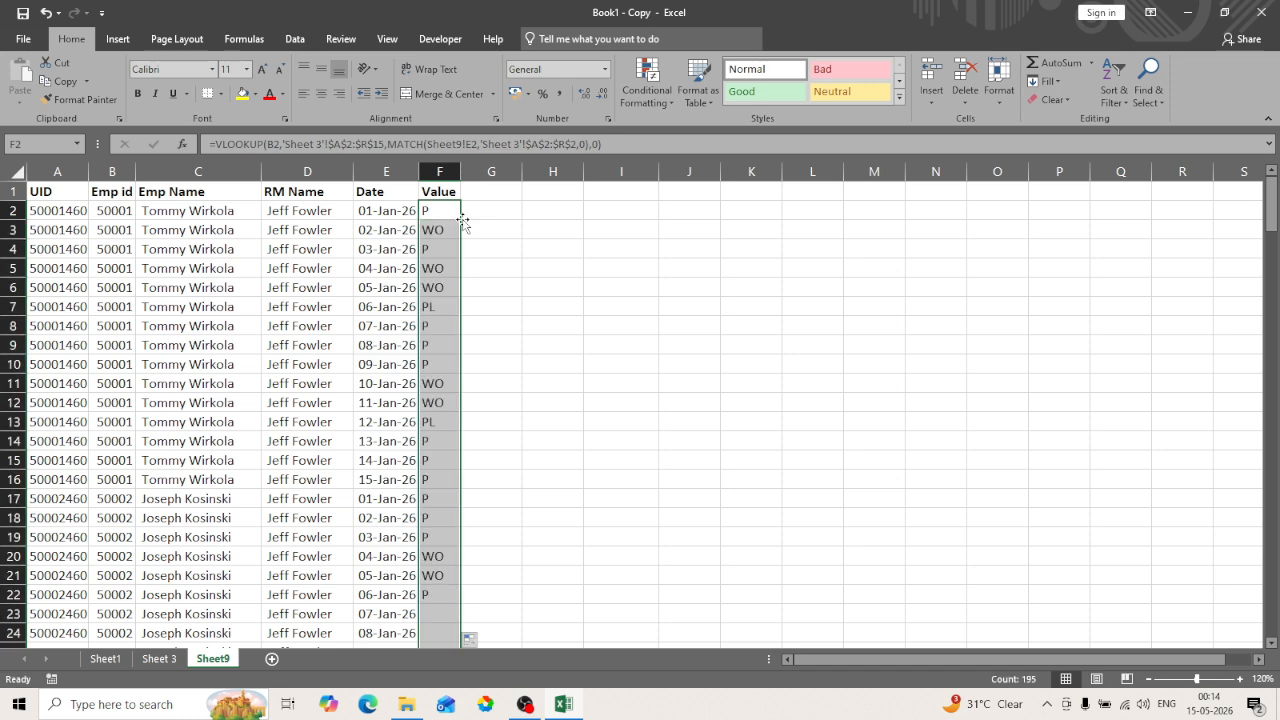
Review the filled attendance values in the Value column, from the last data row back up the list
{"action": "key", "text": "ctrl+Up"}
{"action": "key", "text": "ctrl+Down"}
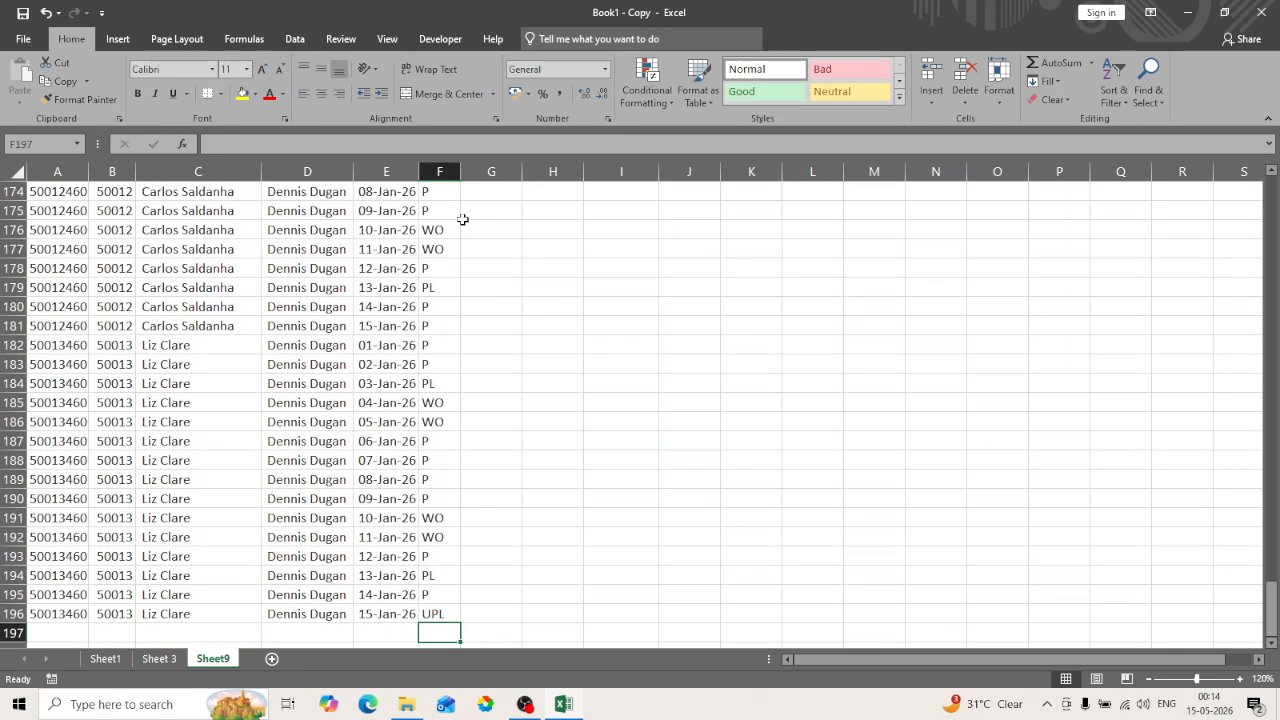
{"action": "key", "text": "Up"}
{"action": "key", "text": "Up"}
{"action": "key", "text": "Up"}
{"action": "key", "text": "Up"}
{"action": "key", "text": "Up"}
{"action": "key", "text": "Up"}
{"action": "key", "text": "Up"}
{"action": "key", "text": "Up"}
{"action": "key", "text": "Up"}
{"action": "key", "text": "Up"}
{"action": "key", "text": "Up"}
{"action": "key", "text": "Up"}
{"action": "key", "text": "Up"}
{"action": "key", "text": "Up"}
{"action": "key", "text": "Up"}
{"action": "key", "text": "Up"}
{"action": "key", "text": "Up"}
{"action": "key", "text": "Up"}
{"action": "key", "text": "Up"}
{"action": "key", "text": "Up"}
{"action": "key", "text": "Up"}
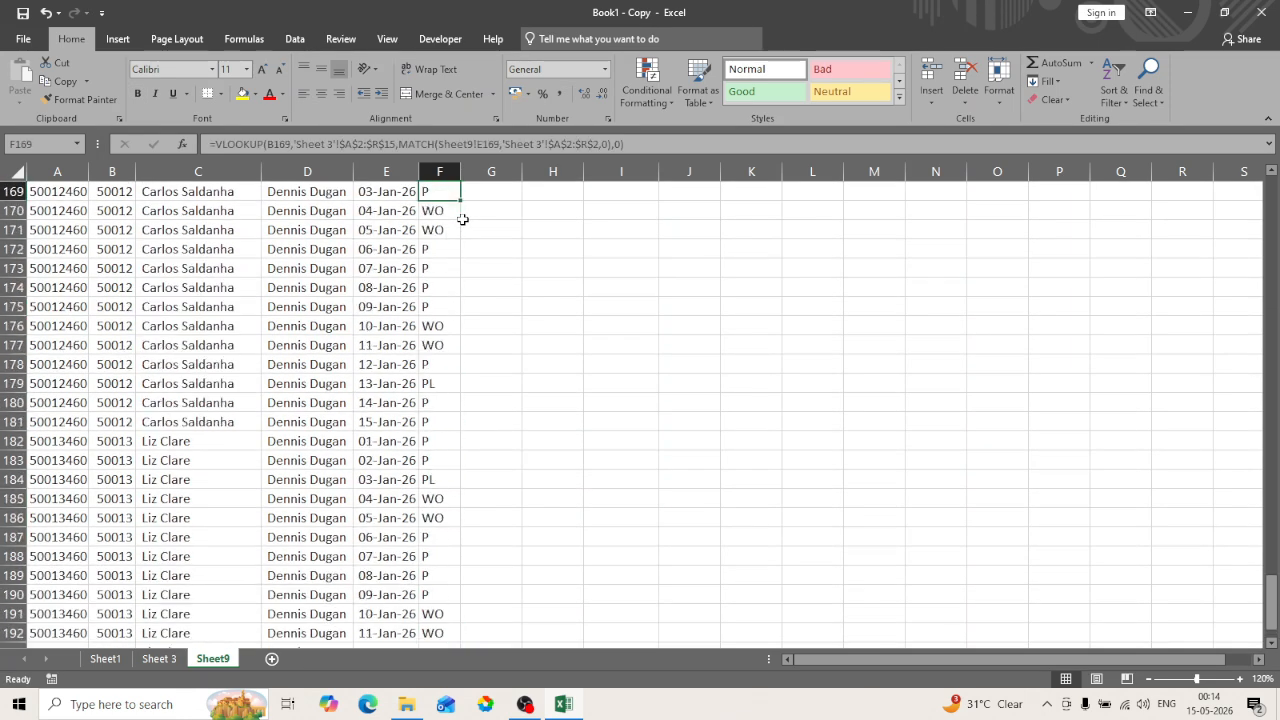
{"action": "key", "text": "Up"}
{"action": "key", "text": "Up"}
{"action": "key", "text": "Up"}
{"action": "key", "text": "Up"}
{"action": "key", "text": "Up"}
{"action": "key", "text": "Up"}
{"action": "key", "text": "Up"}
{"action": "key", "text": "Up"}
{"action": "key", "text": "Up"}
{"action": "key", "text": "Up"}
{"action": "key", "text": "Up"}
{"action": "key", "text": "Up"}
{"action": "key", "text": "Up"}
{"action": "key", "text": "Up"}
{"action": "key", "text": "Up"}
{"action": "key", "text": "Up"}
{"action": "key", "text": "Up"}
{"action": "key", "text": "Up"}
{"action": "key", "text": "Up"}
{"action": "key", "text": "Up"}
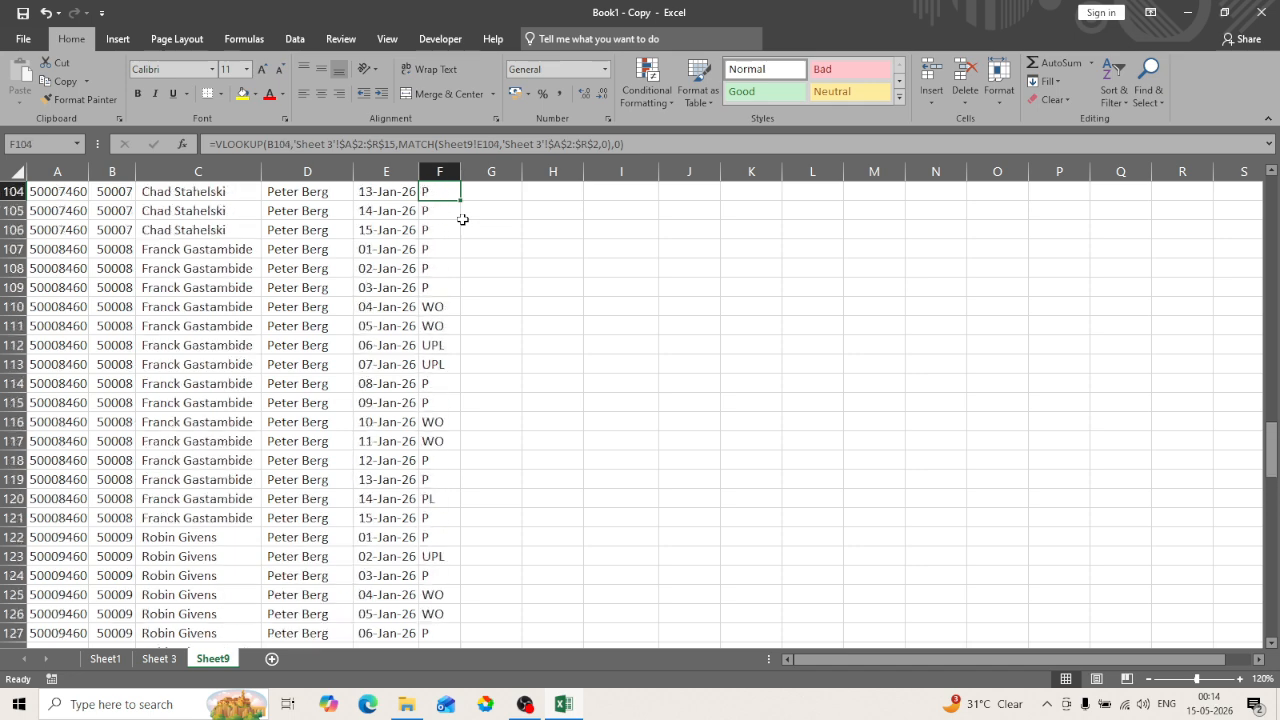
{"action": "key", "text": "Up"}
{"action": "key", "text": "Up"}
{"action": "key", "text": "Up"}
{"action": "key", "text": "Up"}
{"action": "key", "text": "Up"}
{"action": "key", "text": "Up"}
{"action": "key", "text": "Up"}
{"action": "key", "text": "Up"}
{"action": "key", "text": "Up"}
{"action": "key", "text": "Up"}
{"action": "key", "text": "Up"}
{"action": "key", "text": "Up"}
{"action": "key", "text": "Up"}
{"action": "key", "text": "Up"}
{"action": "key", "text": "Up"}
{"action": "key", "text": "Up"}
{"action": "key", "text": "Up"}
{"action": "key", "text": "Up"}
{"action": "key", "text": "Up"}
{"action": "key", "text": "Up"}
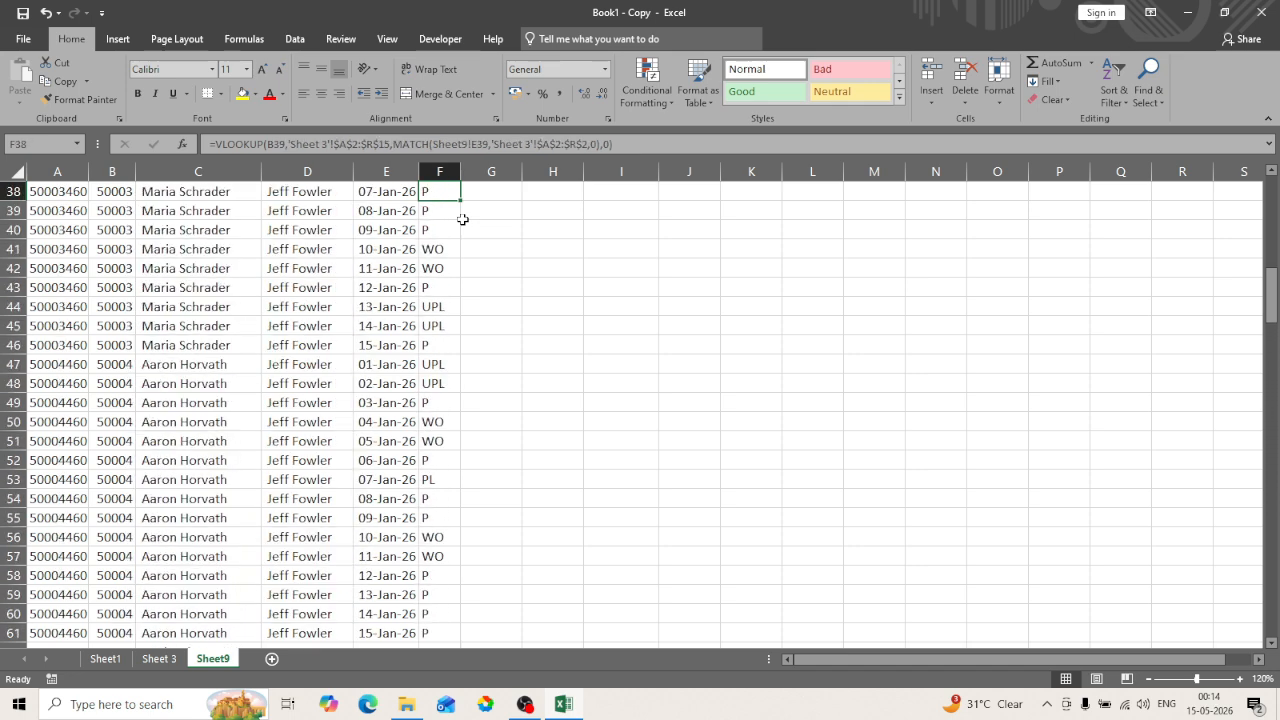
Add filters to the Sheet9 header row and filter Emp Name to the single employee in rows 77 to 91
{"action": "key", "text": "ctrl+Home"}
{"action": "key", "text": "ctrl+shift+l"}
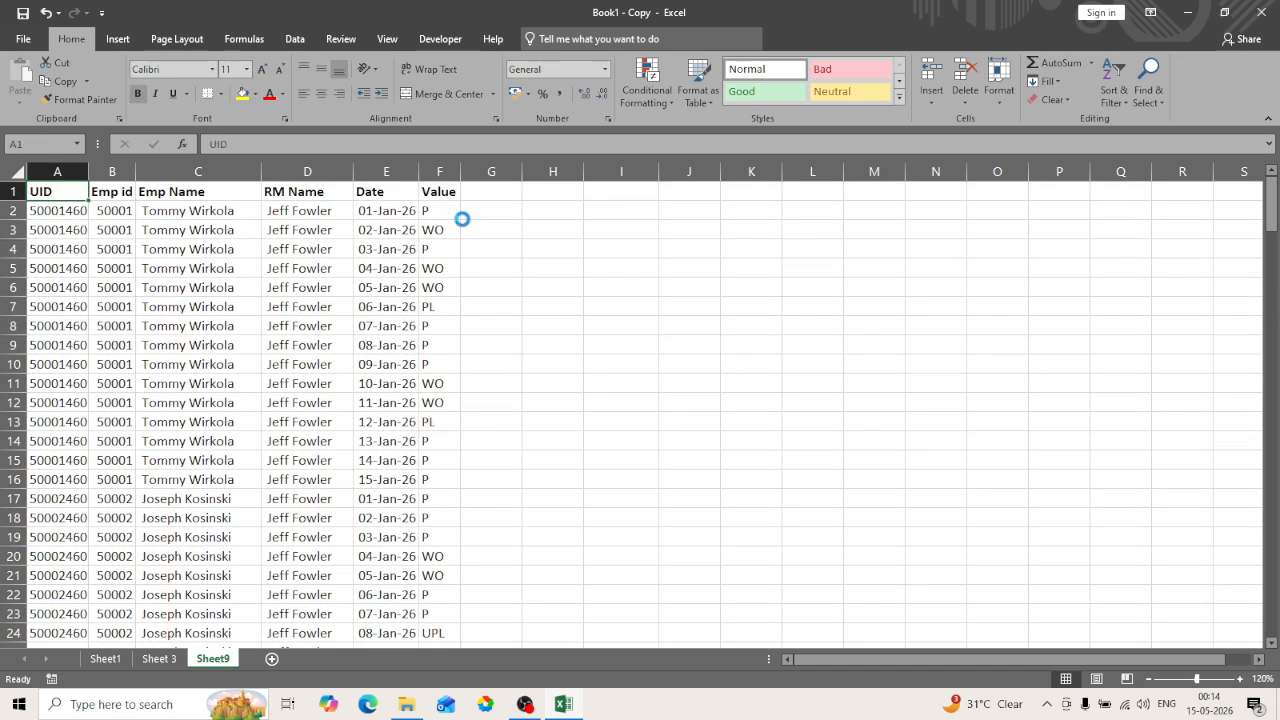
{"action": "key", "text": "Right"}
{"action": "key", "text": "Right"}
{"action": "key", "text": "alt+Down"}
{"action": "key", "text": "Up"}
{"action": "key", "text": "Up"}
{"action": "key", "text": "space"}
{"action": "key", "text": "Down"}
{"action": "key", "text": "Down"}
{"action": "key", "text": "Down"}
{"action": "key", "text": "Down"}
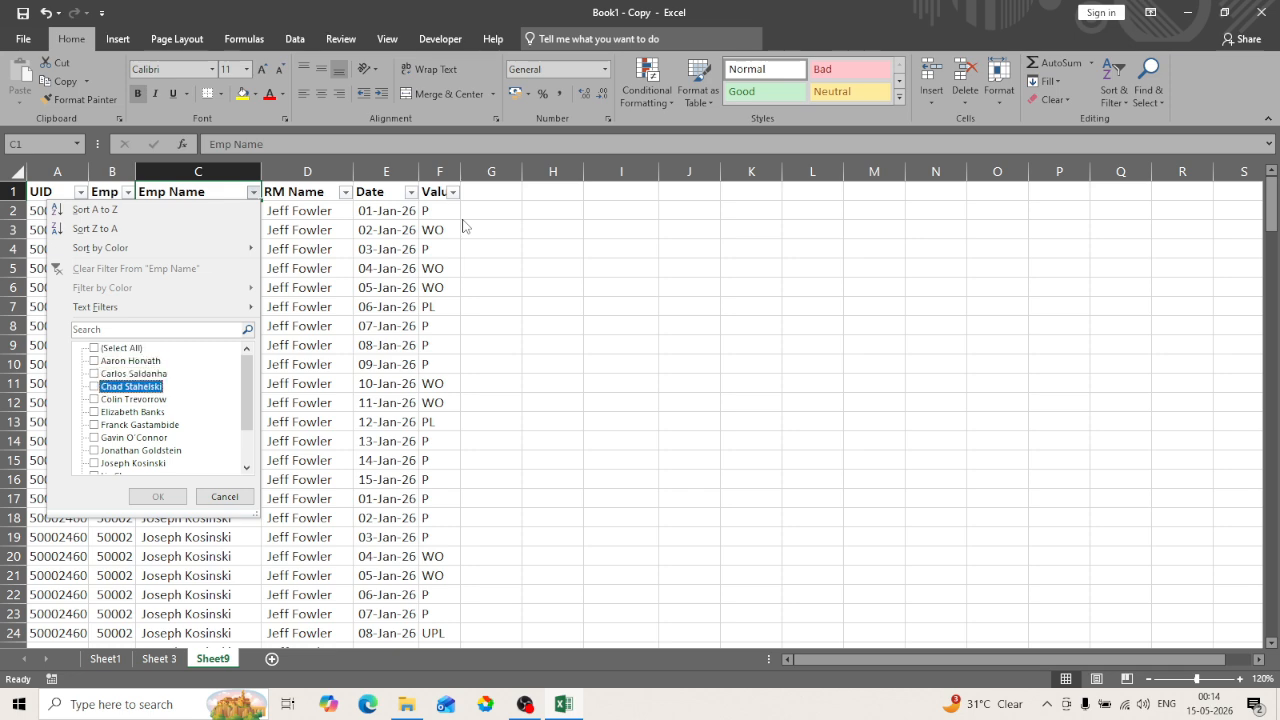
{"action": "key", "text": "space"}
{"action": "key", "text": "Tab"}
{"action": "key", "text": "Return"}
Compare the filtered employee's looked-up values in the Value column with that employee's attendance row on Sheet 3
{"action": "key", "text": "Down"}
{"action": "key", "text": "Right"}
{"action": "key", "text": "Right"}
{"action": "key", "text": "Right"}
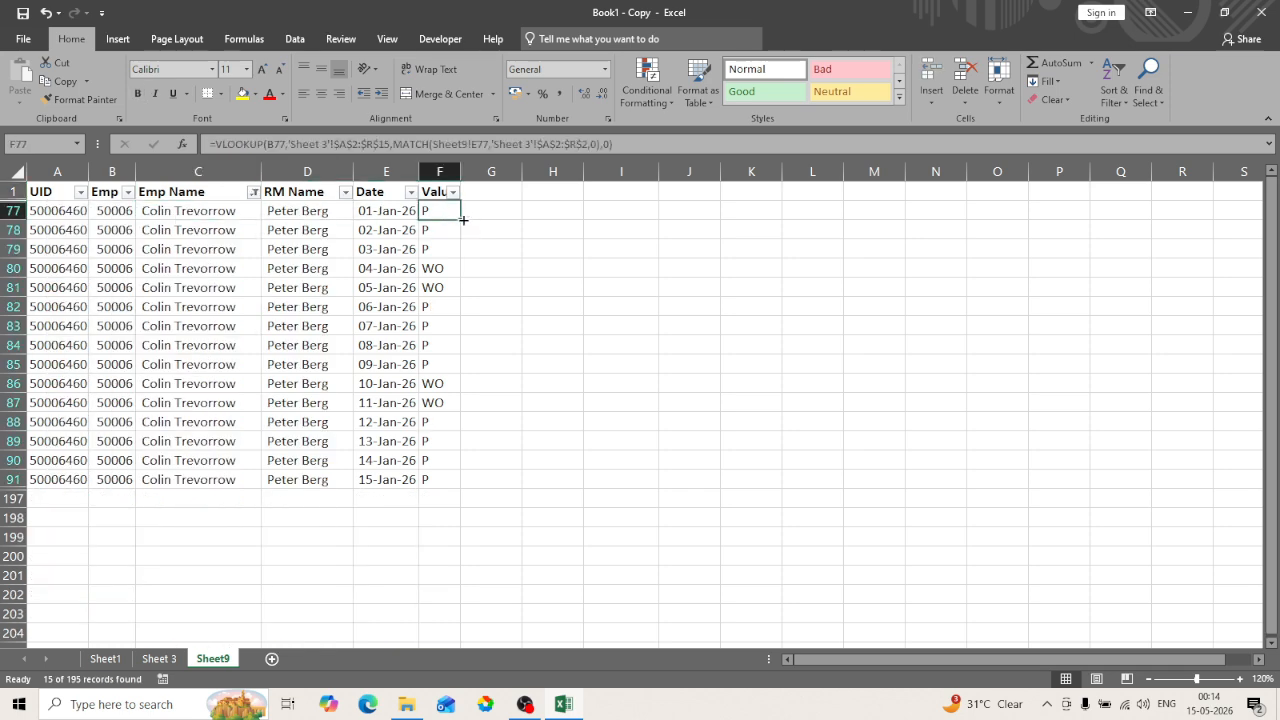
{"action": "key", "text": "ctrl+Page_Up"}
{"action": "key", "text": "ctrl+Page_Down"}
{"action": "key", "text": "ctrl+Page_Up"}
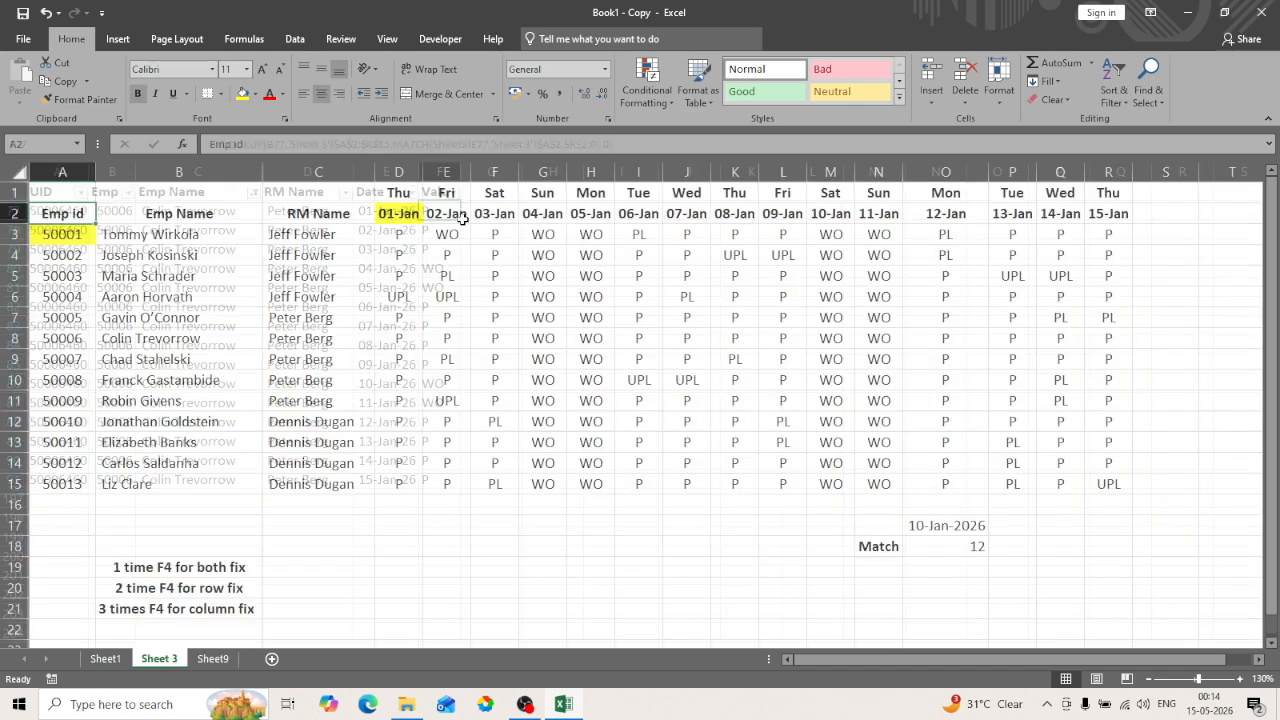
Check the attendance entries across row 8 on Sheet 3, from 01-Jan through 09-Jan
{"action": "key", "text": "Down"}
{"action": "key", "text": "Down"}
{"action": "key", "text": "Down"}
{"action": "key", "text": "Down"}
{"action": "key", "text": "Down"}
{"action": "key", "text": "Right"}
{"action": "key", "text": "Right"}
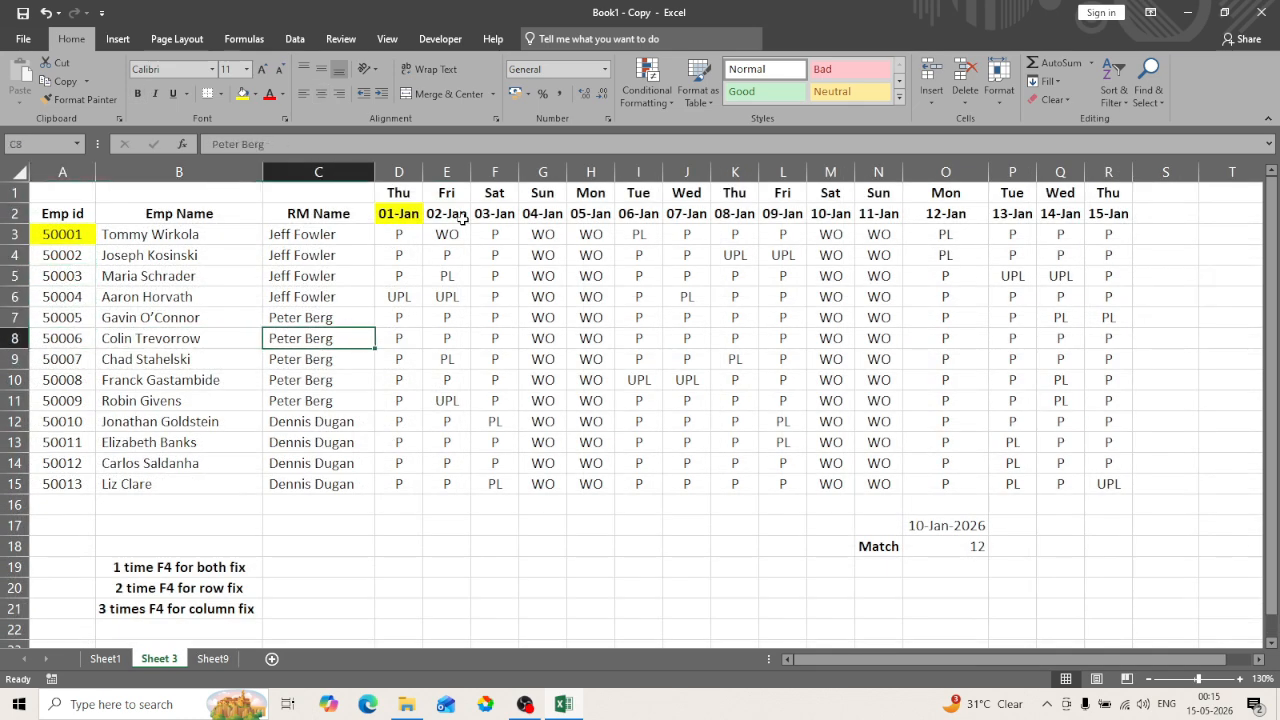
{"action": "key", "text": "Right"}
{"action": "key", "text": "shift+Right"}
{"action": "key", "text": "shift+Right"}
{"action": "key", "text": "Right"}
{"action": "key", "text": "Right"}
{"action": "key", "text": "Right"}
{"action": "key", "text": "shift+Right"}
{"action": "key", "text": "Right"}
{"action": "key", "text": "Right"}
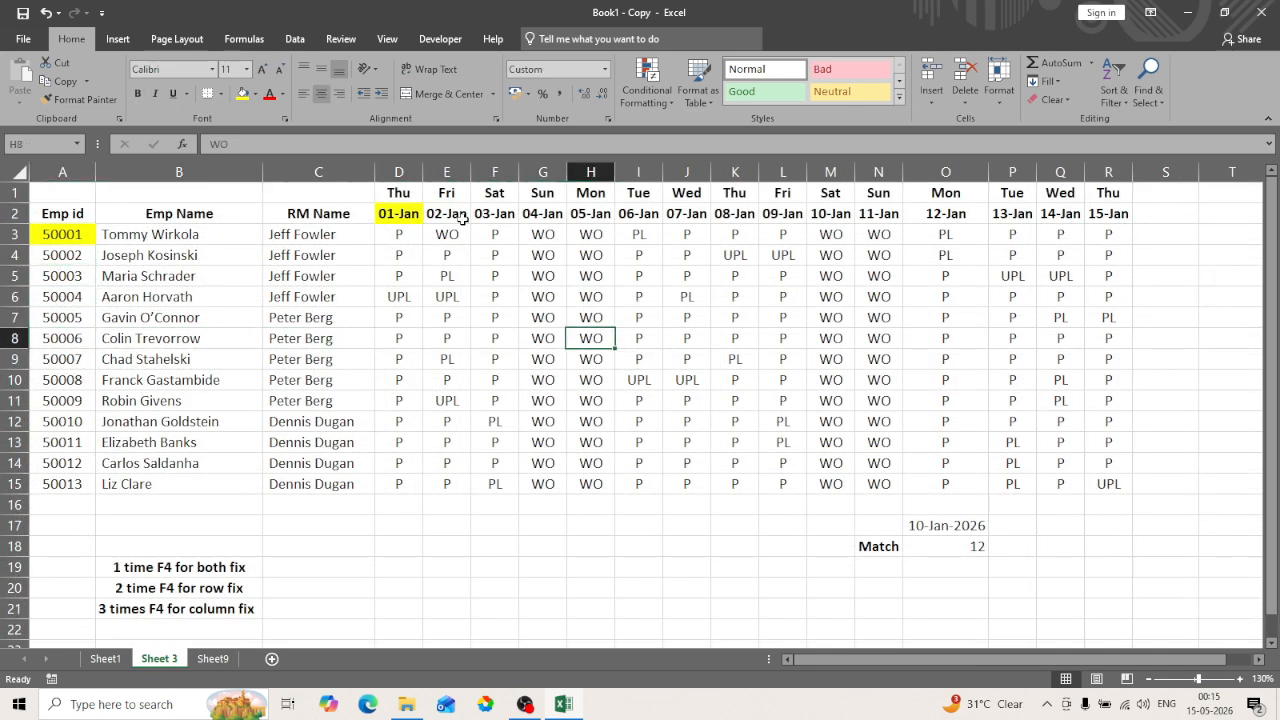
{"action": "key", "text": "shift+Right"}
{"action": "key", "text": "shift+Right"}
{"action": "key", "text": "shift+Right"}
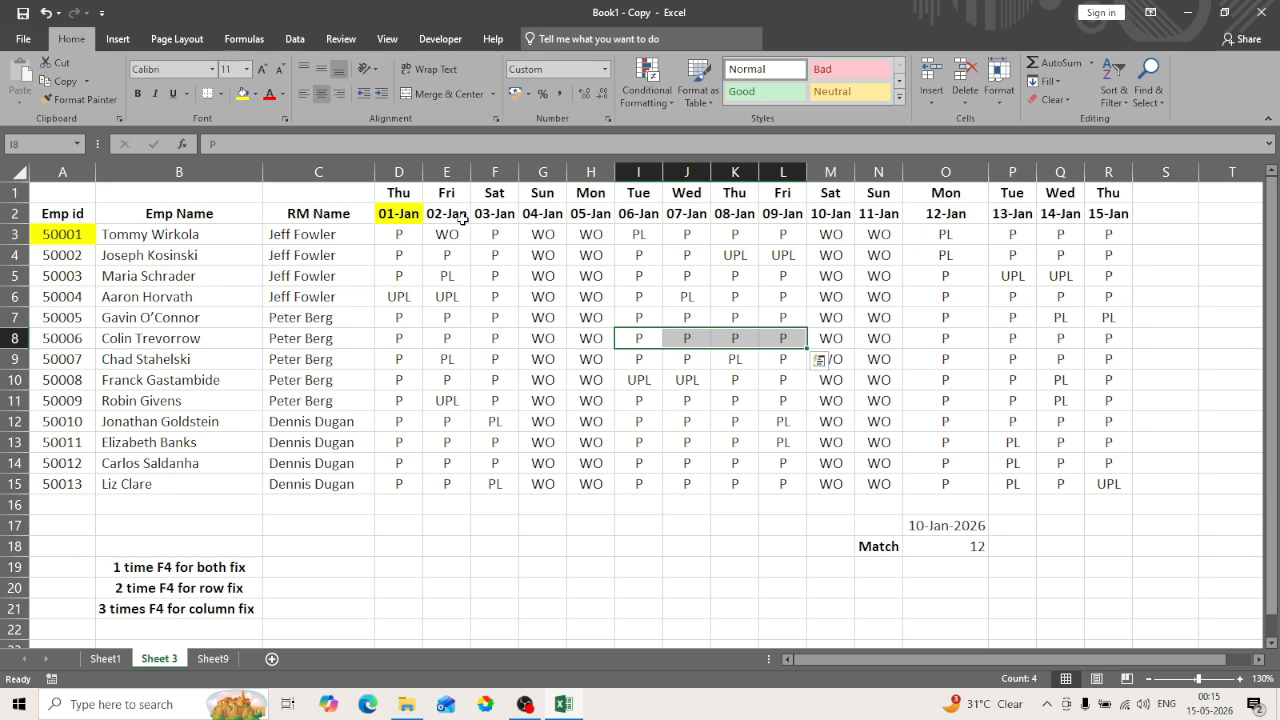
{"action": "key", "text": "Home"}
{"action": "key", "text": "ctrl+Up"}
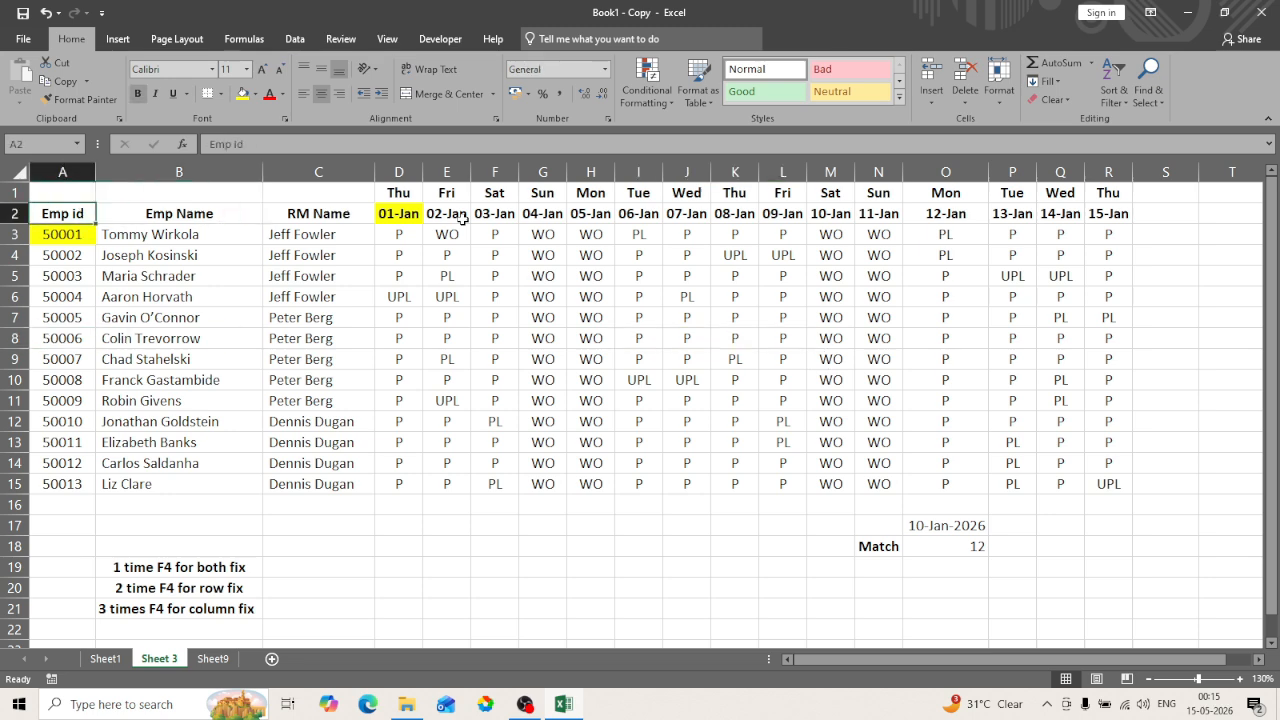
Return to Sheet9 and remove the filters from its header row
{"action": "key", "text": "ctrl+Page_Down"}
{"action": "key", "text": "ctrl+Home"}
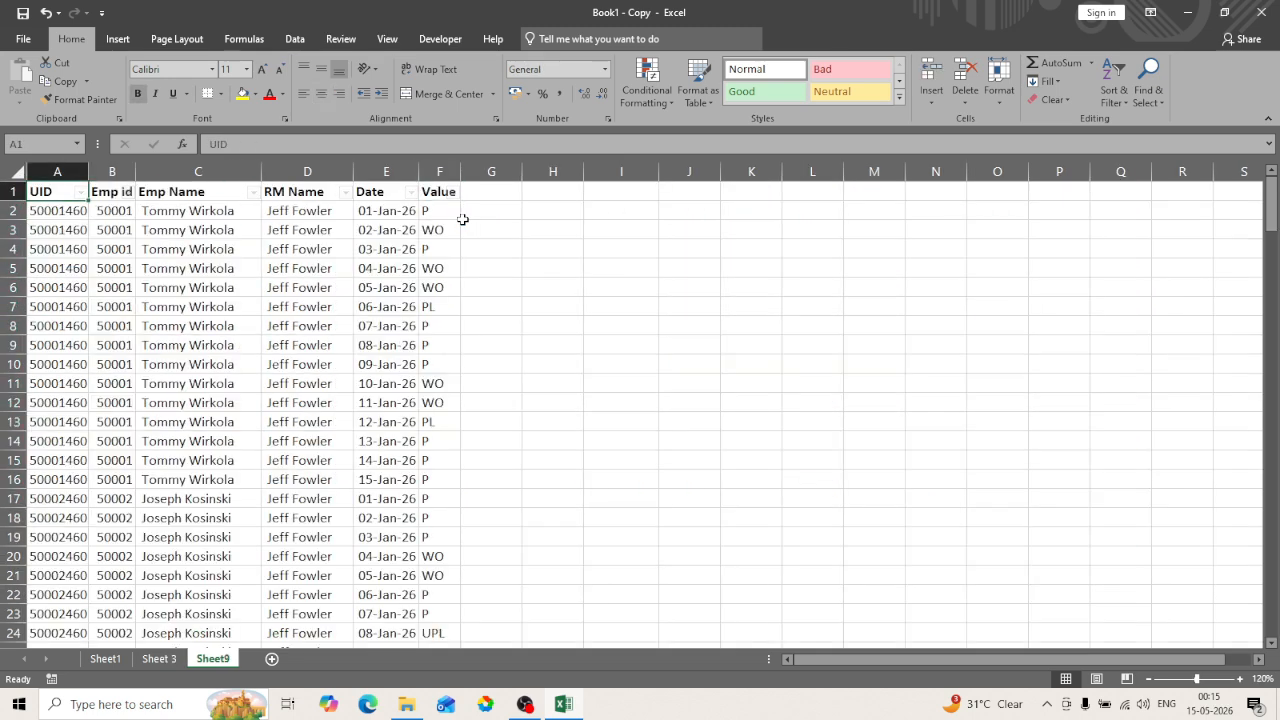
{"action": "key", "text": "ctrl+shift+l"}
Examine the Sheet 3 header row from Emp id across the date columns as a horizontal lookup range
{"action": "left_click", "coordinate": [159, 660]}
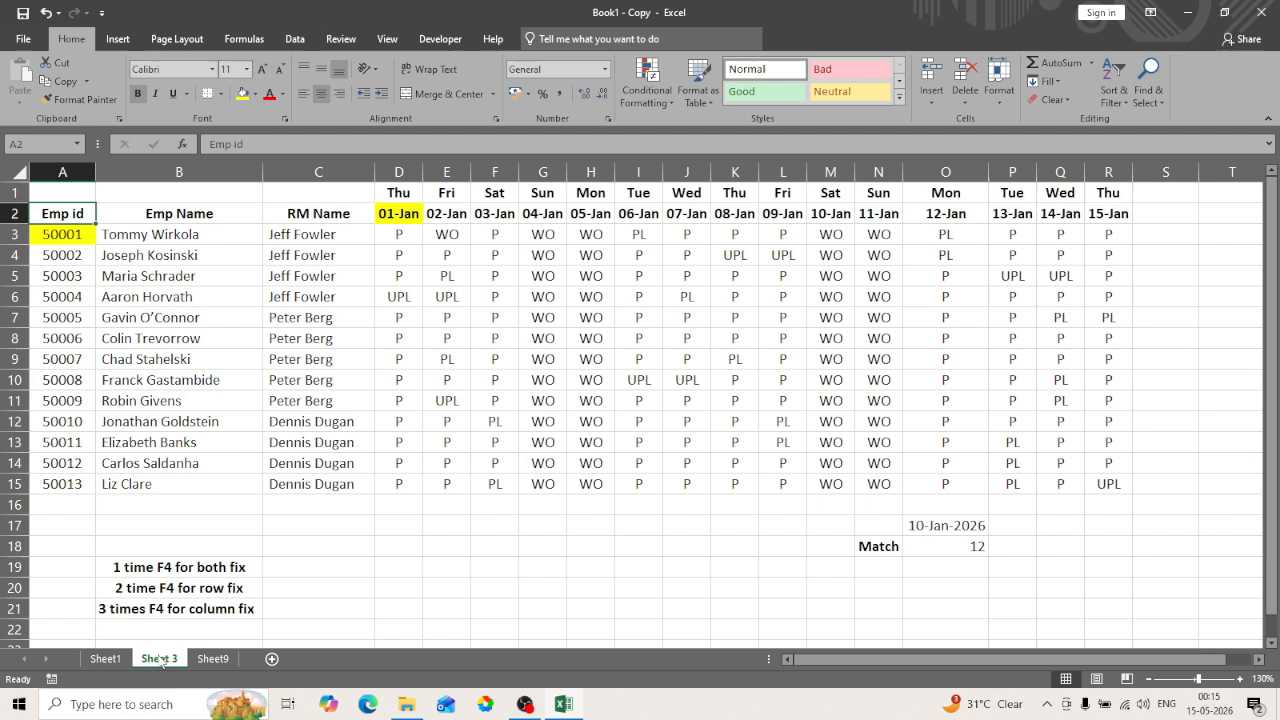
{"action": "left_click", "coordinate": [150, 400]}
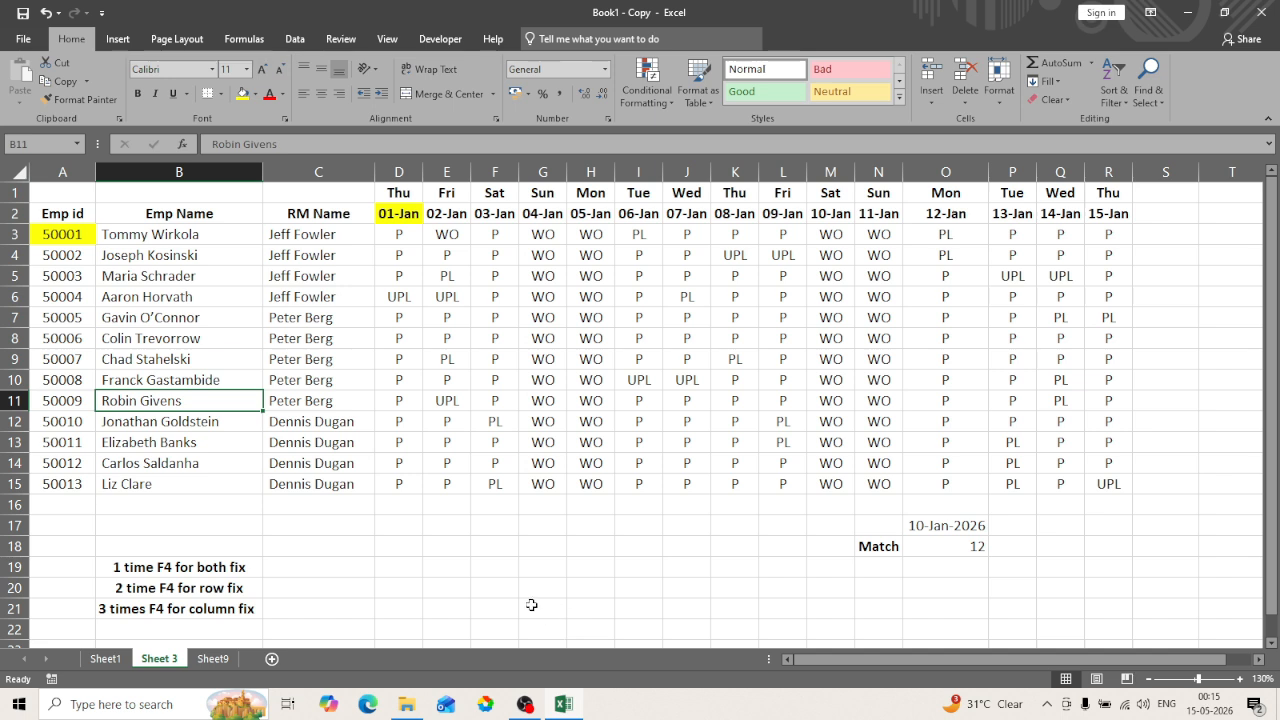
{"action": "left_click", "coordinate": [60, 213]}
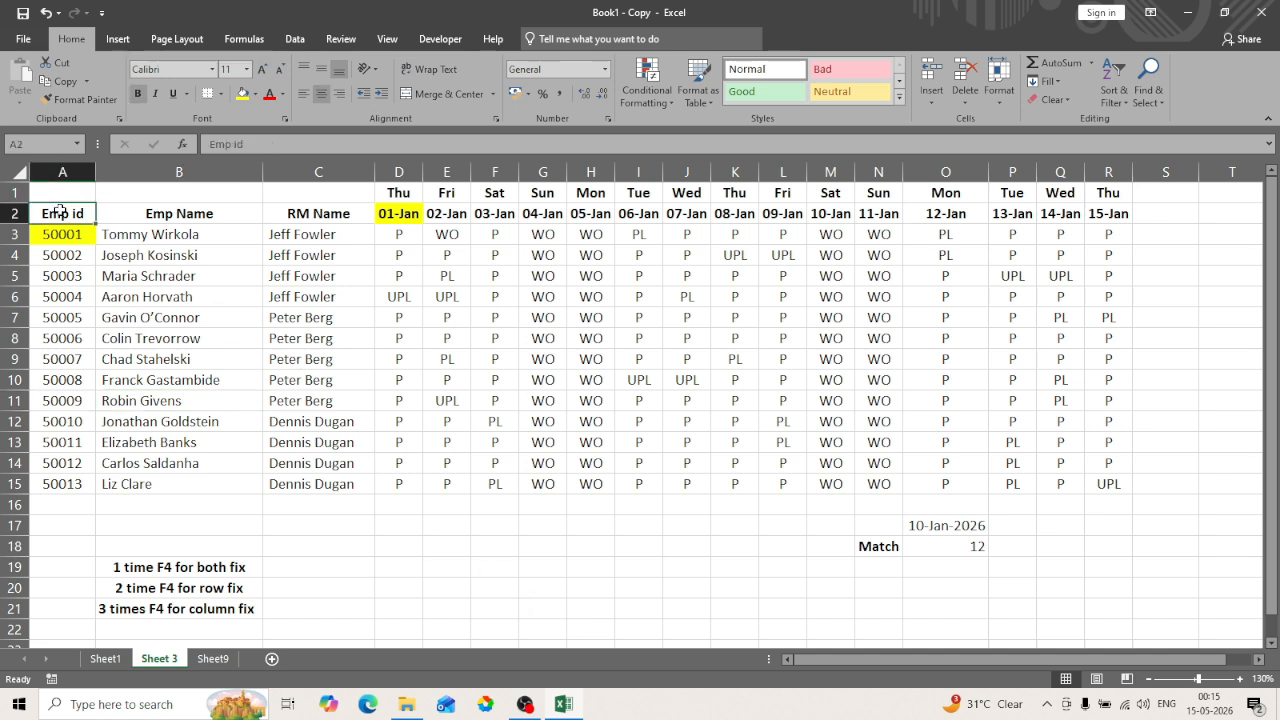
{"action": "key", "text": "shift+Right"}
{"action": "key", "text": "shift+Right"}
{"action": "key", "text": "shift+Right"}
{"action": "key", "text": "shift+Right"}
{"action": "key", "text": "shift+Right"}
{"action": "key", "text": "shift+Right"}
{"action": "key", "text": "shift+Right"}
{"action": "key", "text": "shift+Right"}
{"action": "key", "text": "shift+Right"}
{"action": "key", "text": "shift+Right"}
{"action": "key", "text": "shift+Right"}
{"action": "key", "text": "shift+Right"}
{"action": "key", "text": "shift+Right"}
{"action": "key", "text": "shift+Right"}
{"action": "key", "text": "shift+Right"}
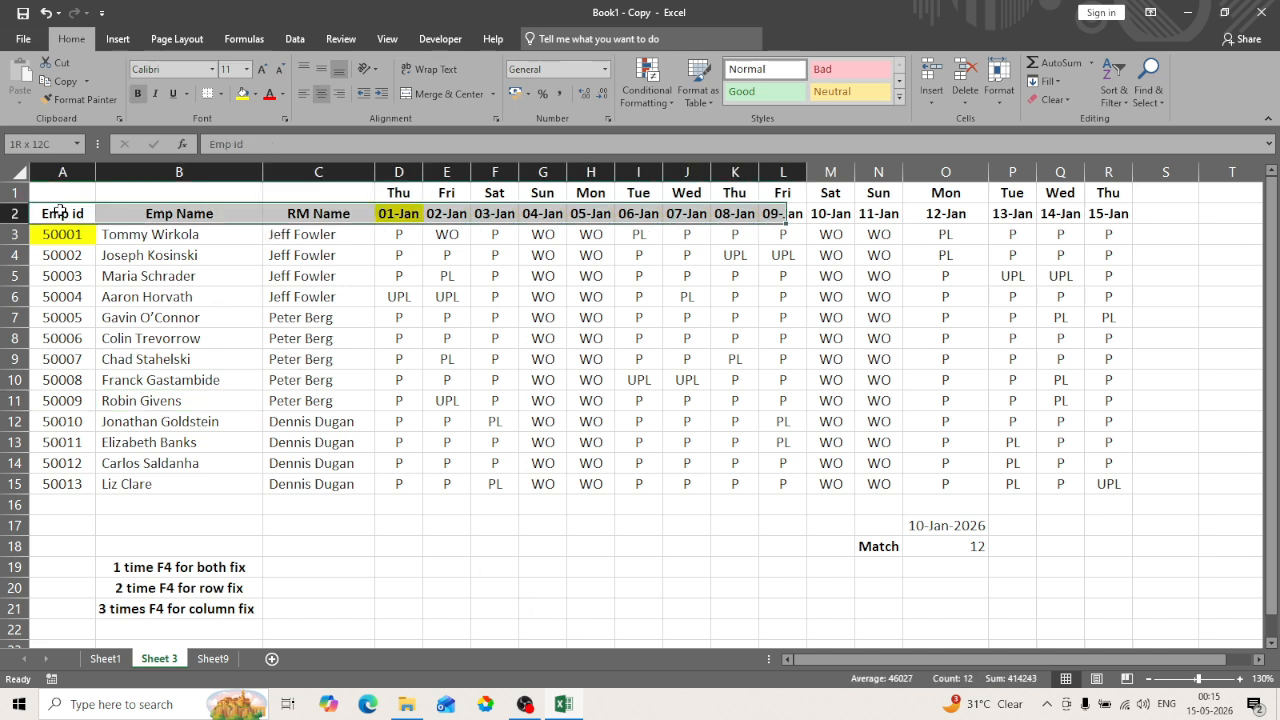
Examine the Emp id and Emp Name columns on Sheet 3 as vertical lookup ranges
{"action": "key", "text": "Down"}
{"action": "key", "text": "Up"}
{"action": "key", "text": "ctrl+shift+Down"}
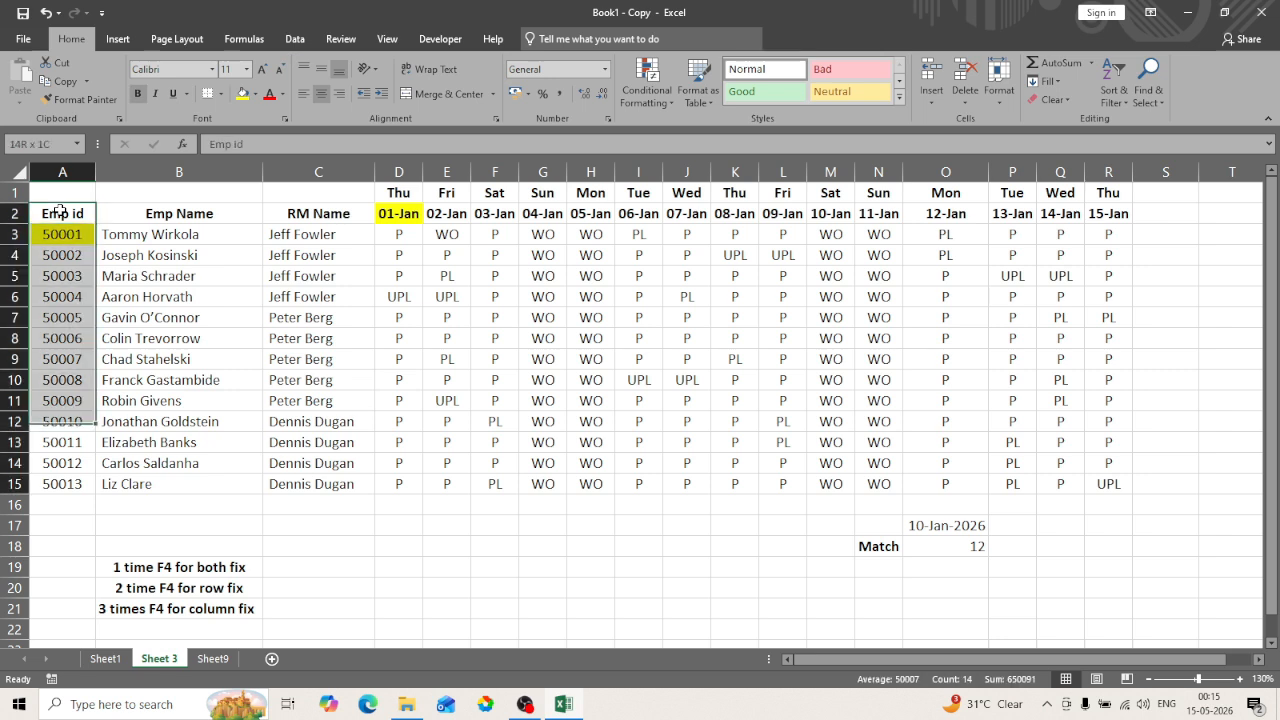
{"action": "key", "text": "Right"}
{"action": "key", "text": "ctrl+shift+Down"}
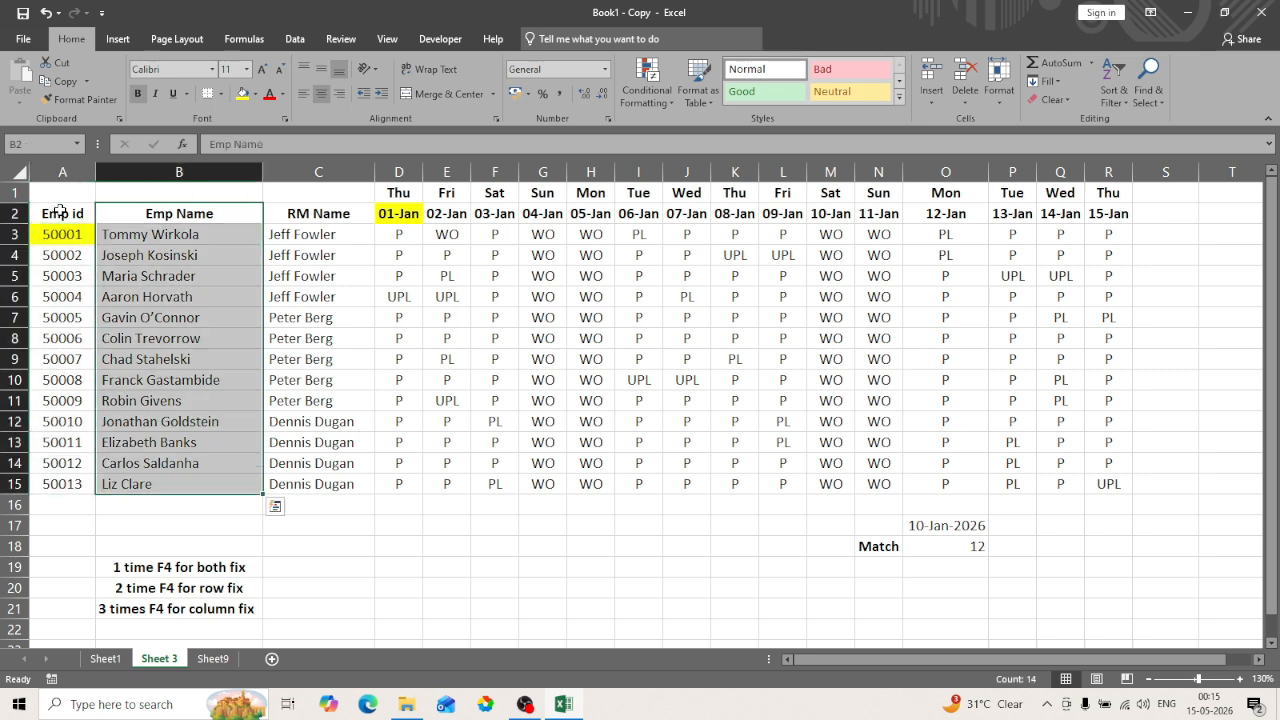
{"action": "key", "text": "Left"}
{"action": "key", "text": "Right"}
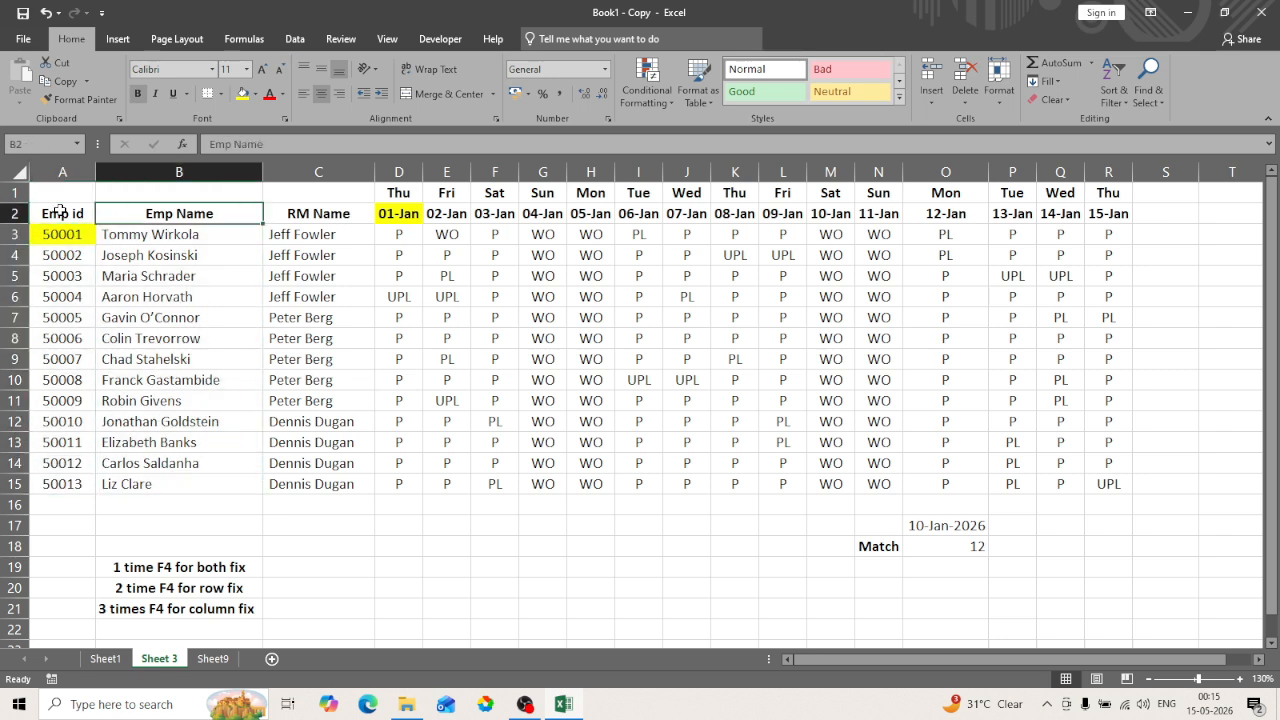
{"action": "key", "text": "ctrl+shift+Down"}
Copy the employee name in cell B10 of Sheet 3
{"action": "key", "text": "Down"}
{"action": "key", "text": "Down"}
{"action": "key", "text": "Down"}
{"action": "key", "text": "Down"}
{"action": "key", "text": "Down"}
{"action": "key", "text": "Down"}
{"action": "key", "text": "Down"}
{"action": "key", "text": "Down"}
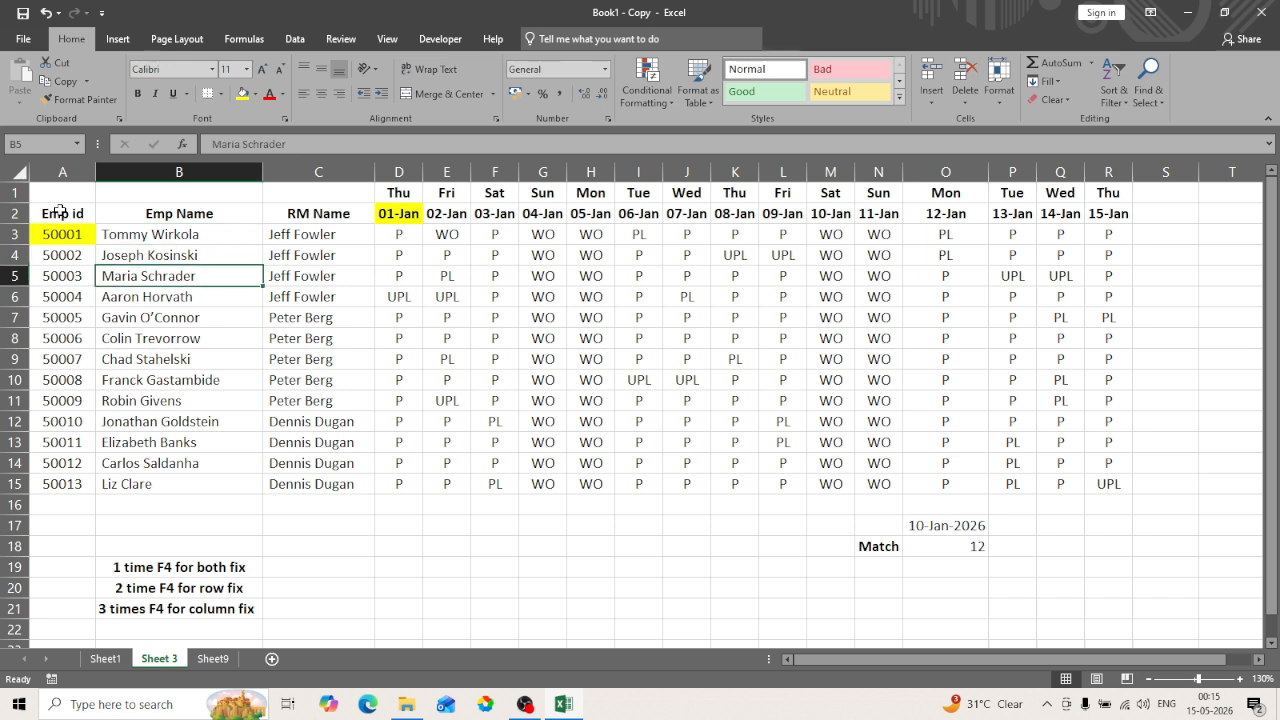
{"action": "key", "text": "ctrl+c"}
Try pasting the copied employee name into D19 below the attendance table, and undo the paste
{"action": "key", "text": "Right"}
{"action": "key", "text": "Right"}
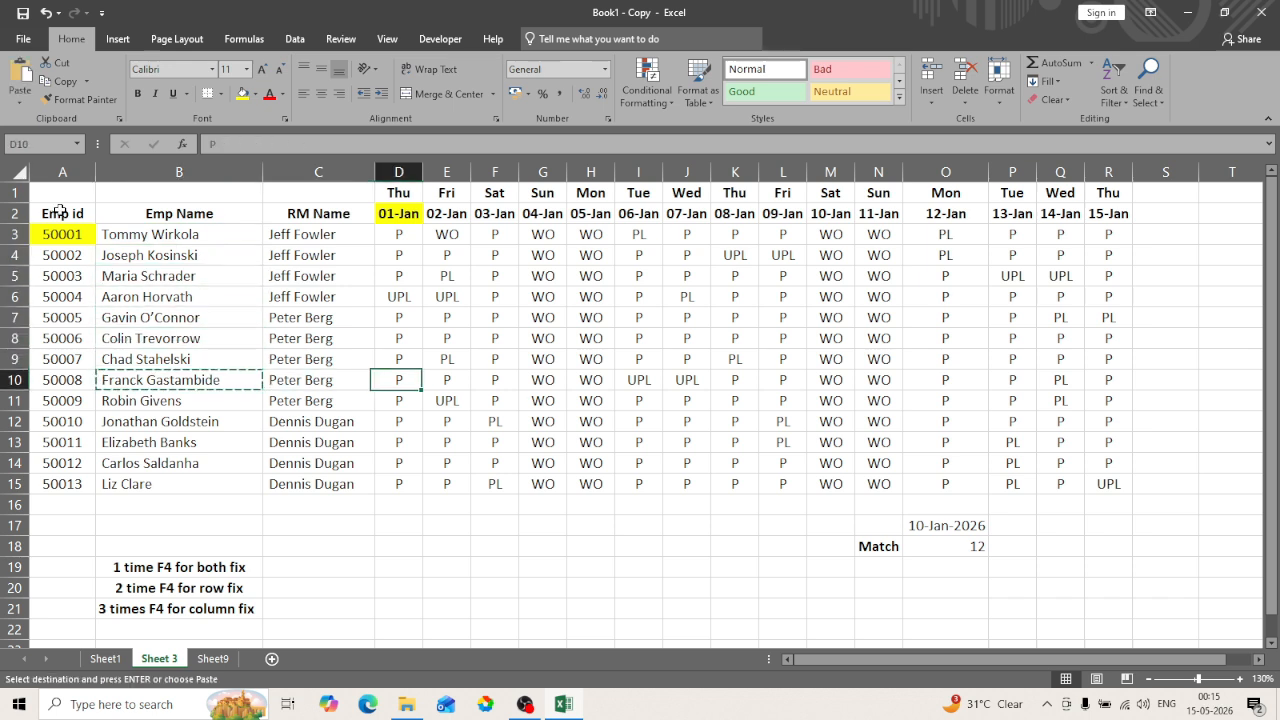
{"action": "key", "text": "Down"}
{"action": "key", "text": "Down"}
{"action": "key", "text": "Down"}
{"action": "key", "text": "Down"}
{"action": "key", "text": "Down"}
{"action": "key", "text": "Down"}
{"action": "key", "text": "Down"}
{"action": "key", "text": "Down"}
{"action": "key", "text": "Down"}
{"action": "key", "text": "shift+F10"}
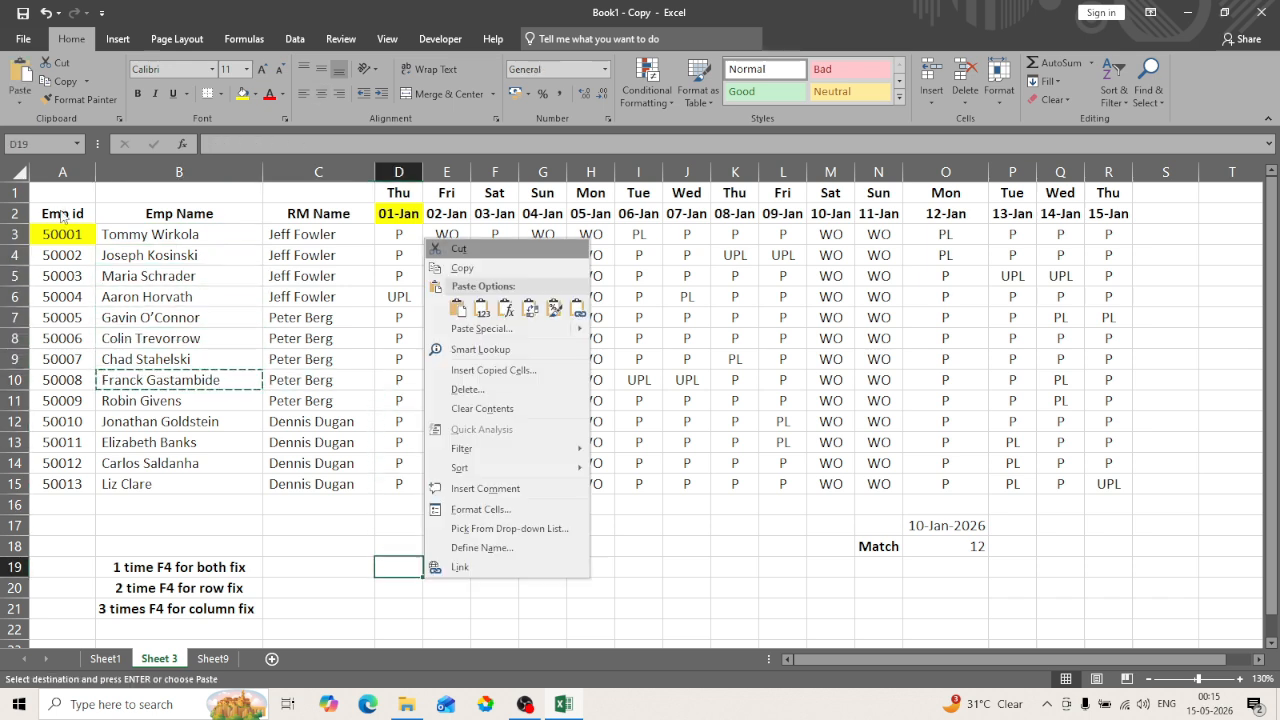
{"action": "key", "text": "p"}
{"action": "key", "text": "Escape"}
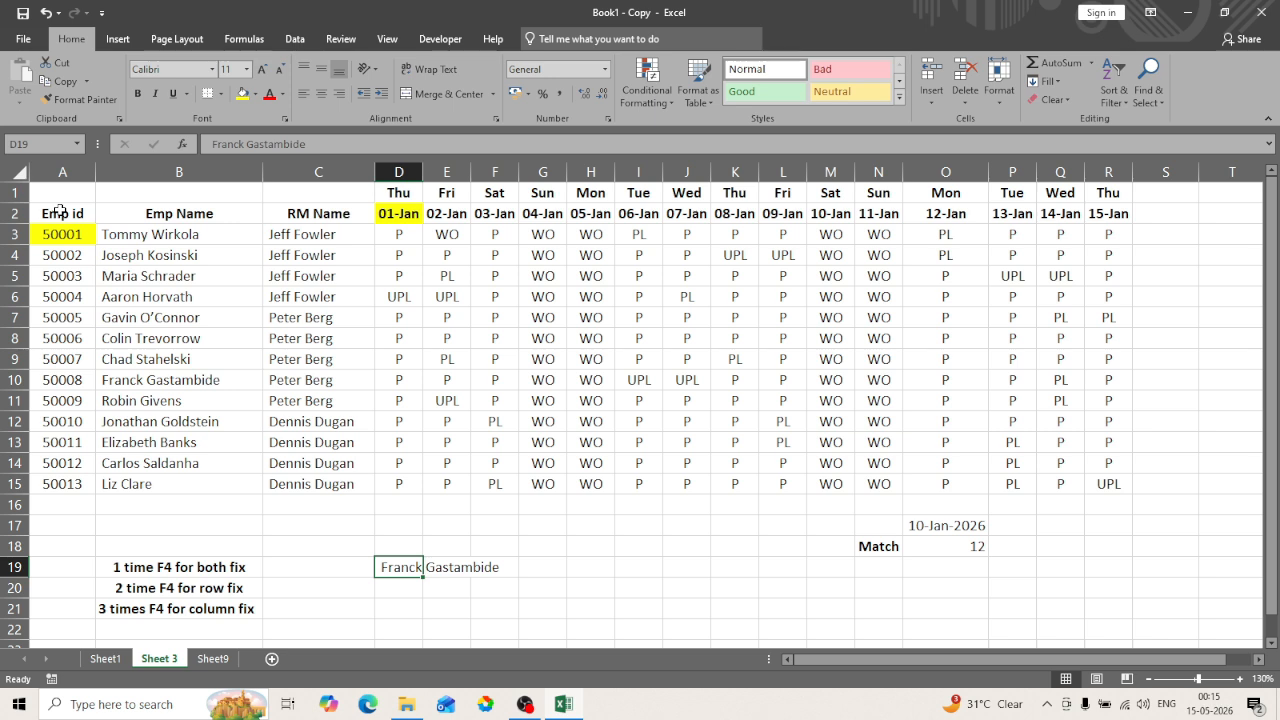
{"action": "key", "text": "ctrl+z"}
Paste the copied employee name into C19 and autofit the width of column C
{"action": "key", "text": "Left"}
{"action": "key", "text": "Return"}
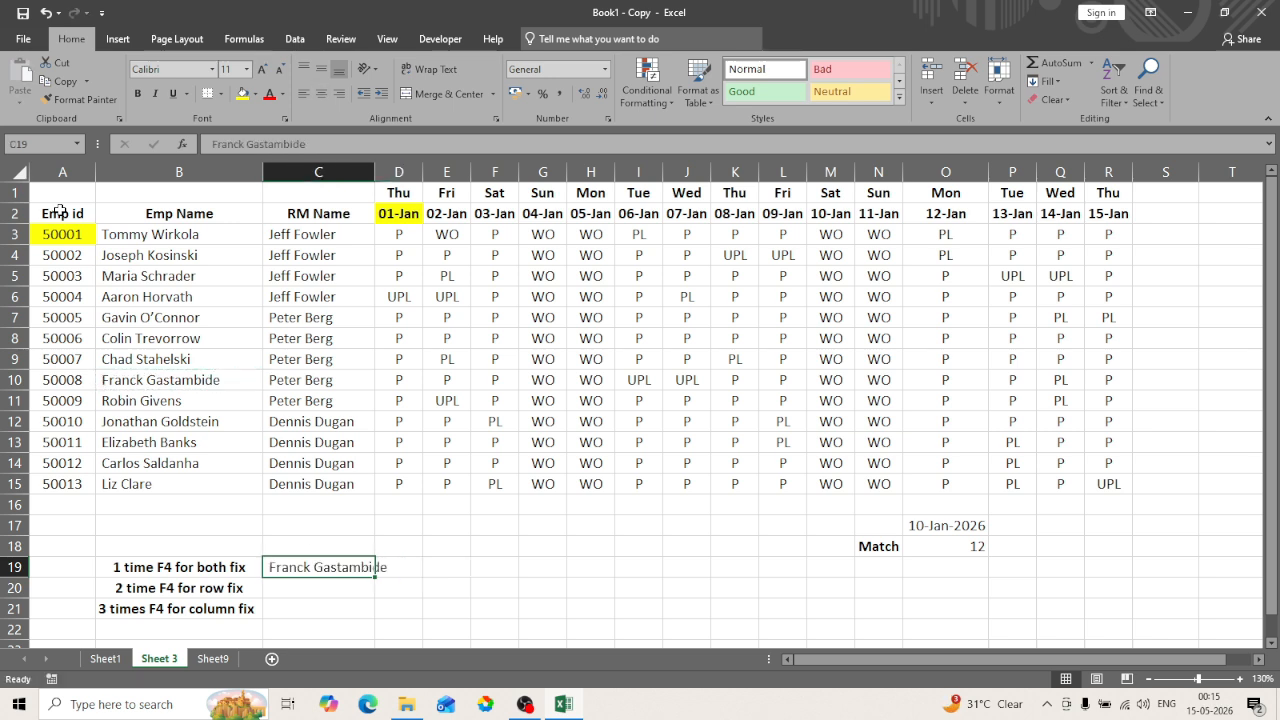
{"action": "key", "text": "alt+h"}
{"action": "key", "text": "o"}
{"action": "key", "text": "i"}
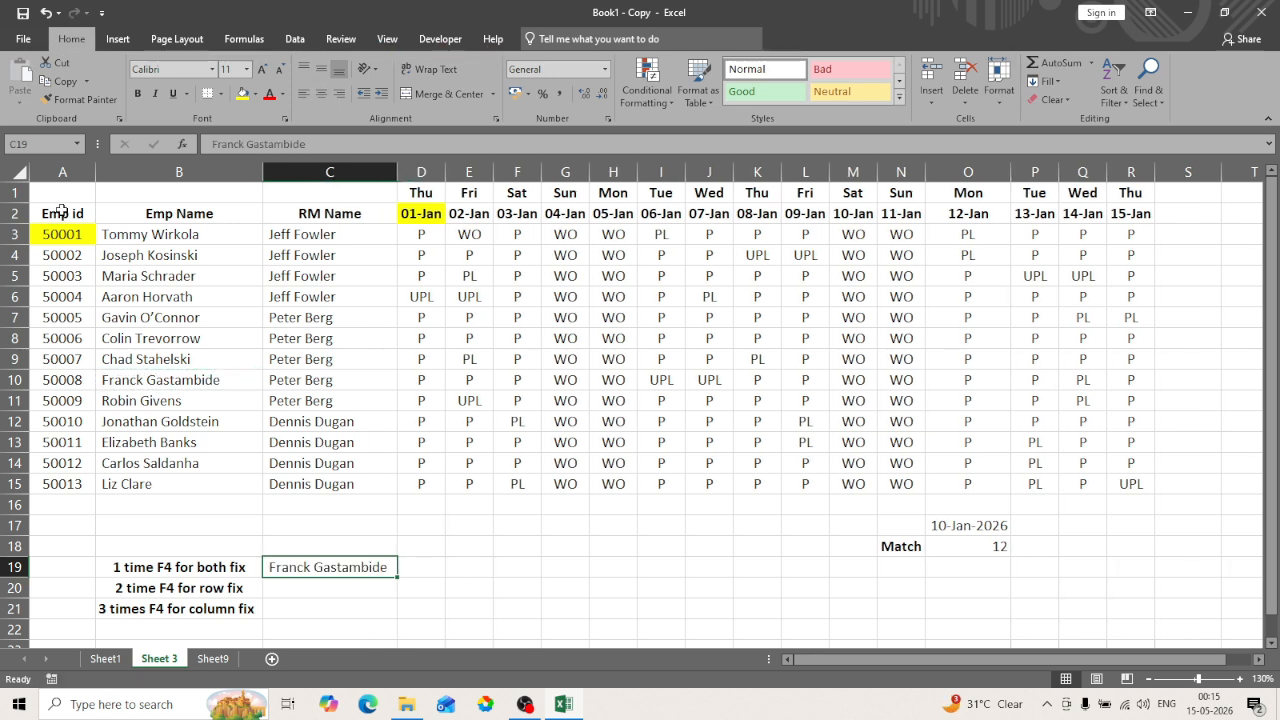
Begin a MATCH formula in D19 with C19 as the lookup value
{"action": "key", "text": "Right"}
{"action": "type", "text": "-mat"}
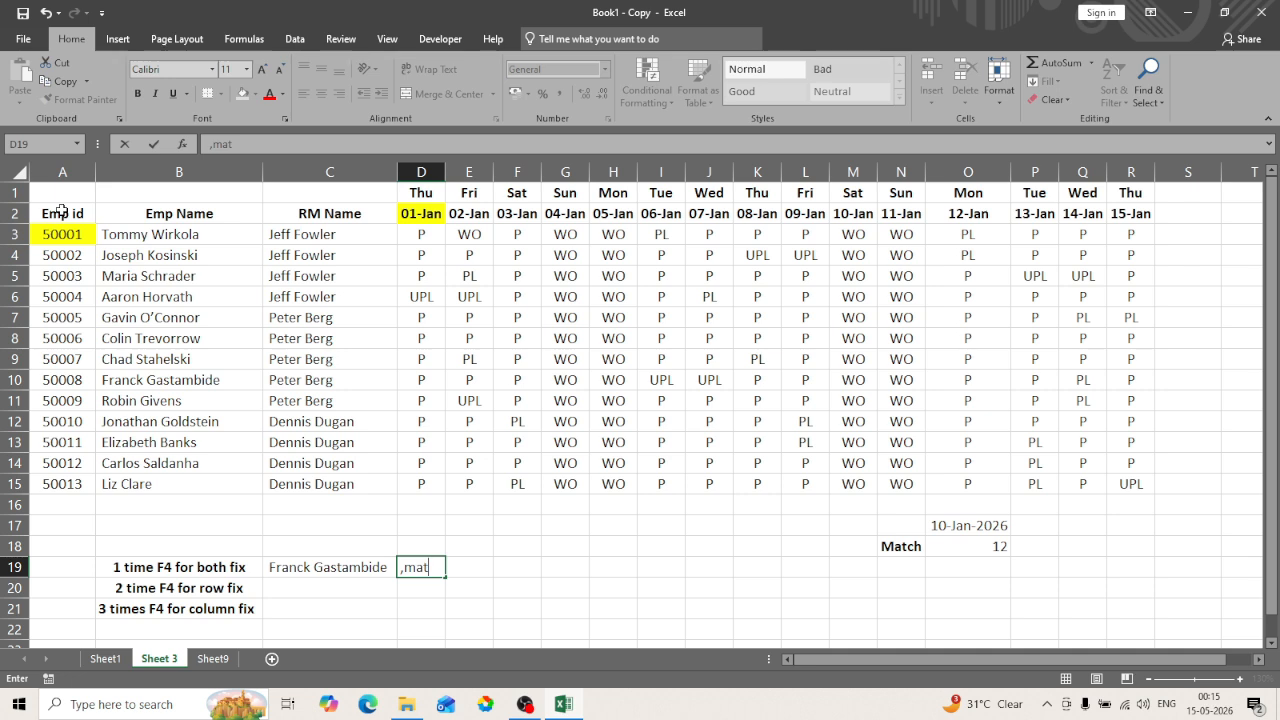
{"action": "key", "text": "Escape"}
{"action": "type", "text": "=mat"}
{"action": "key", "text": "Tab"}
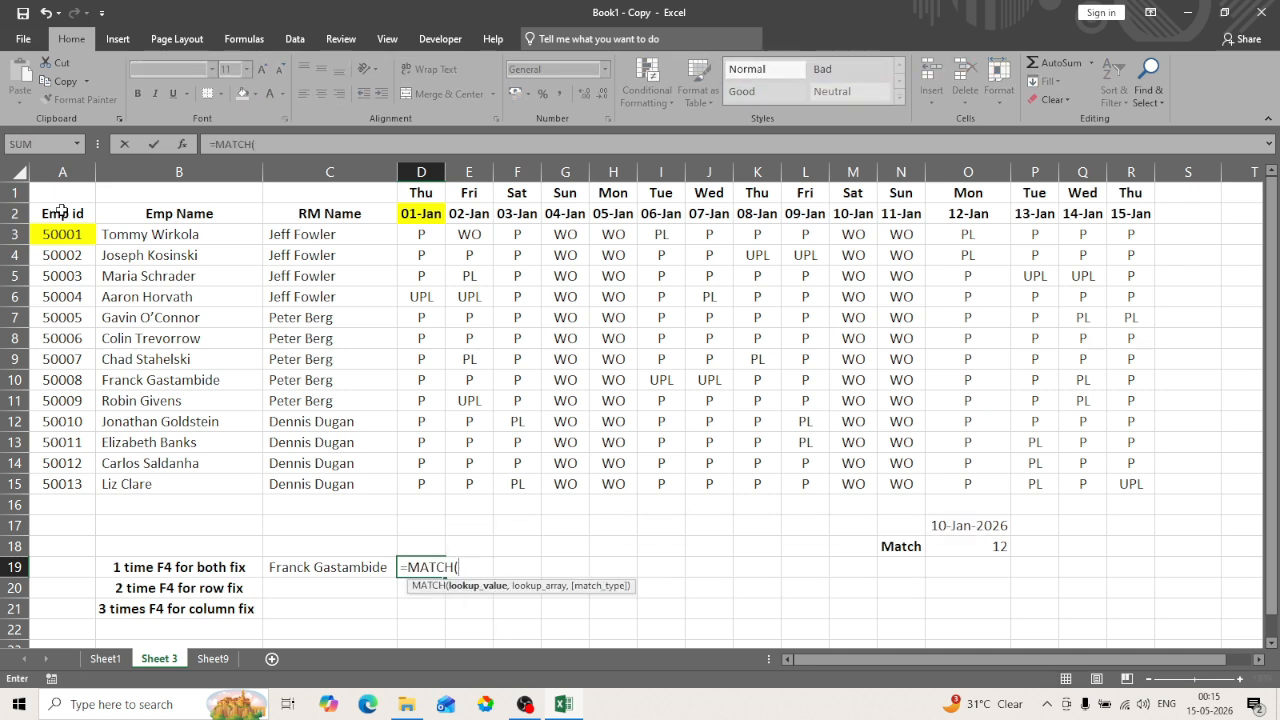
{"action": "key", "text": "Left"}
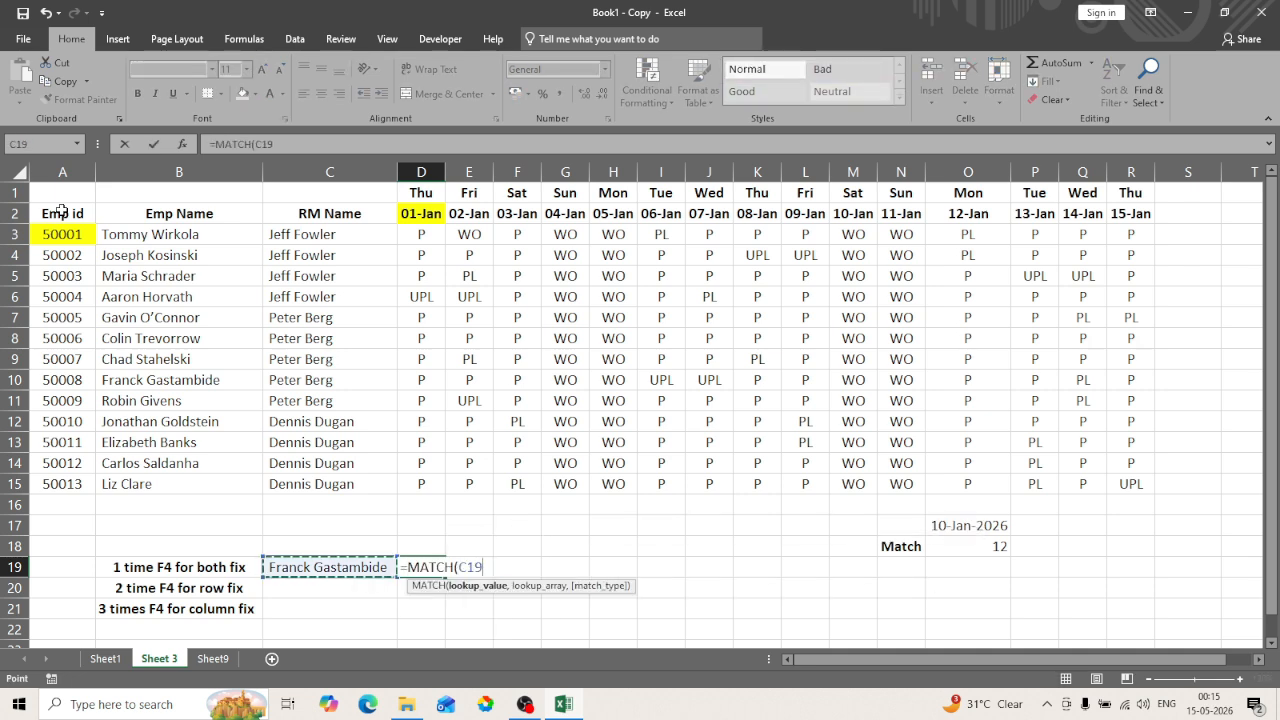
{"action": "type", "text": ","}
Complete the D19 MATCH formula with lookup array B2:B15 and exact match type 0
{"action": "key", "text": "ctrl+Up"}
{"action": "key", "text": "ctrl+Up"}
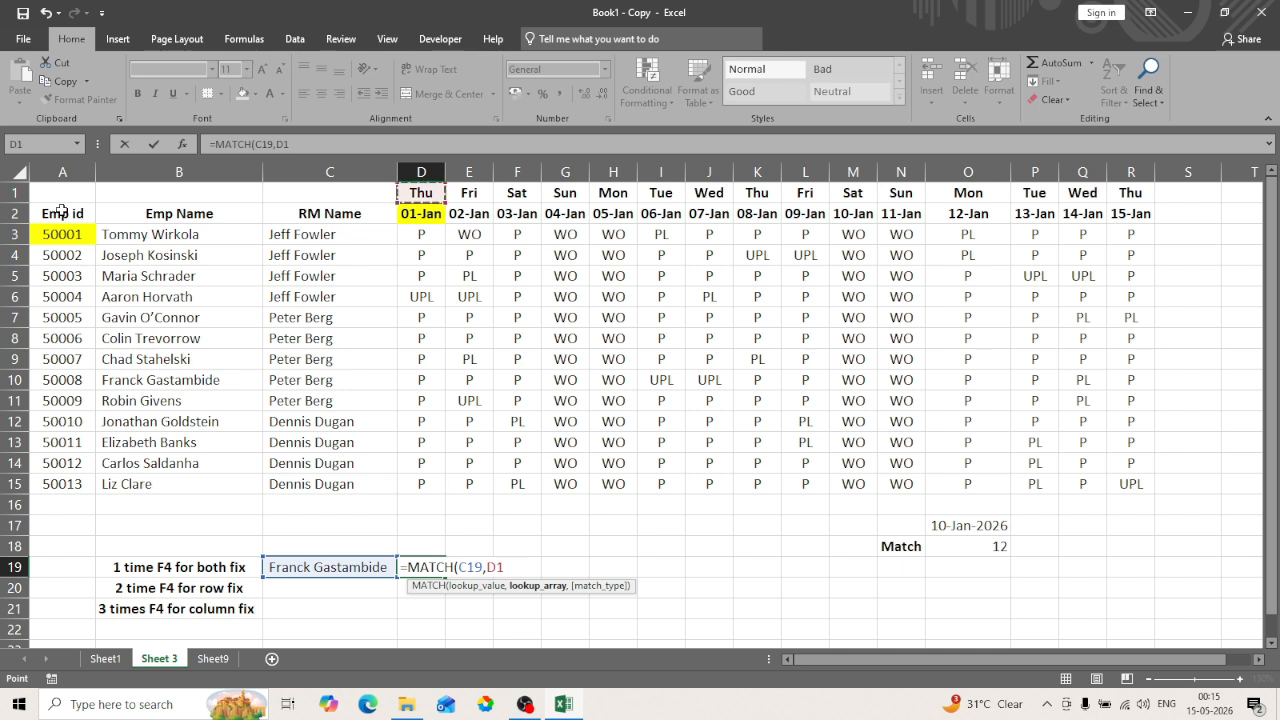
{"action": "key", "text": "ctrl+Left"}
{"action": "key", "text": "Down"}
{"action": "key", "text": "Right"}
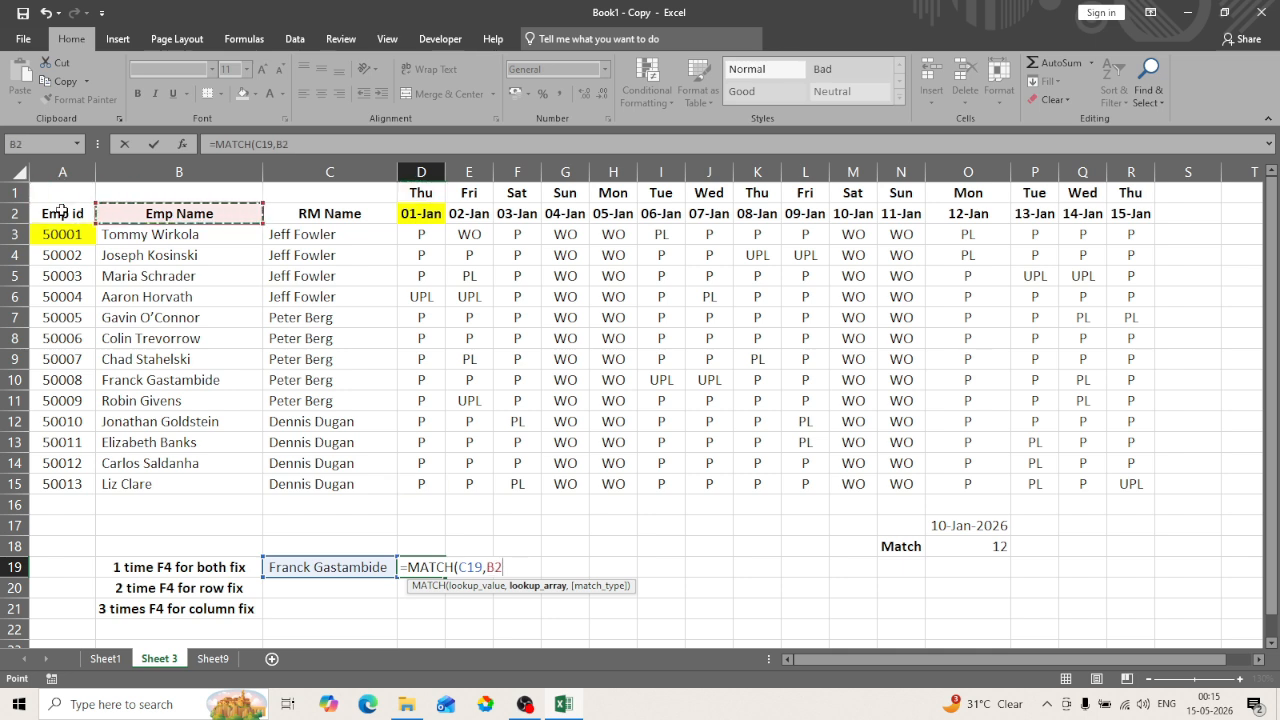
{"action": "key", "text": "ctrl+shift+Down"}
{"action": "key", "text": "Up"}
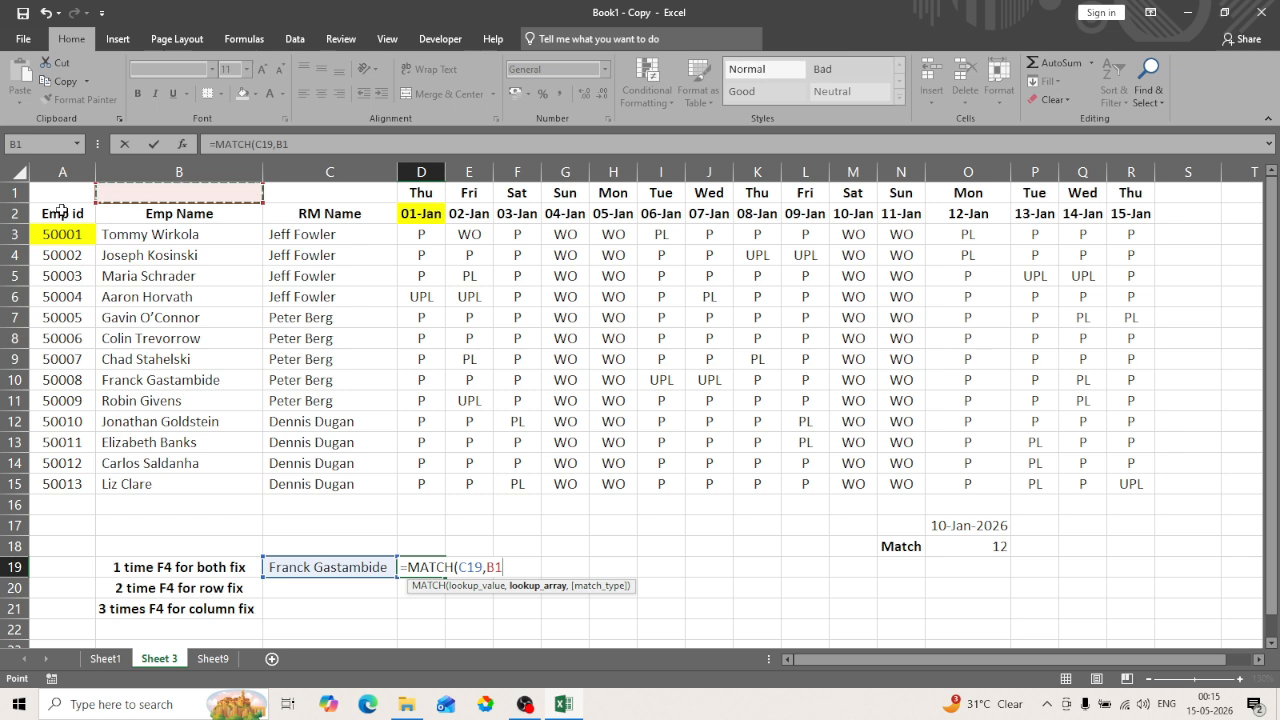
{"action": "key", "text": "ctrl+shift+Down"}
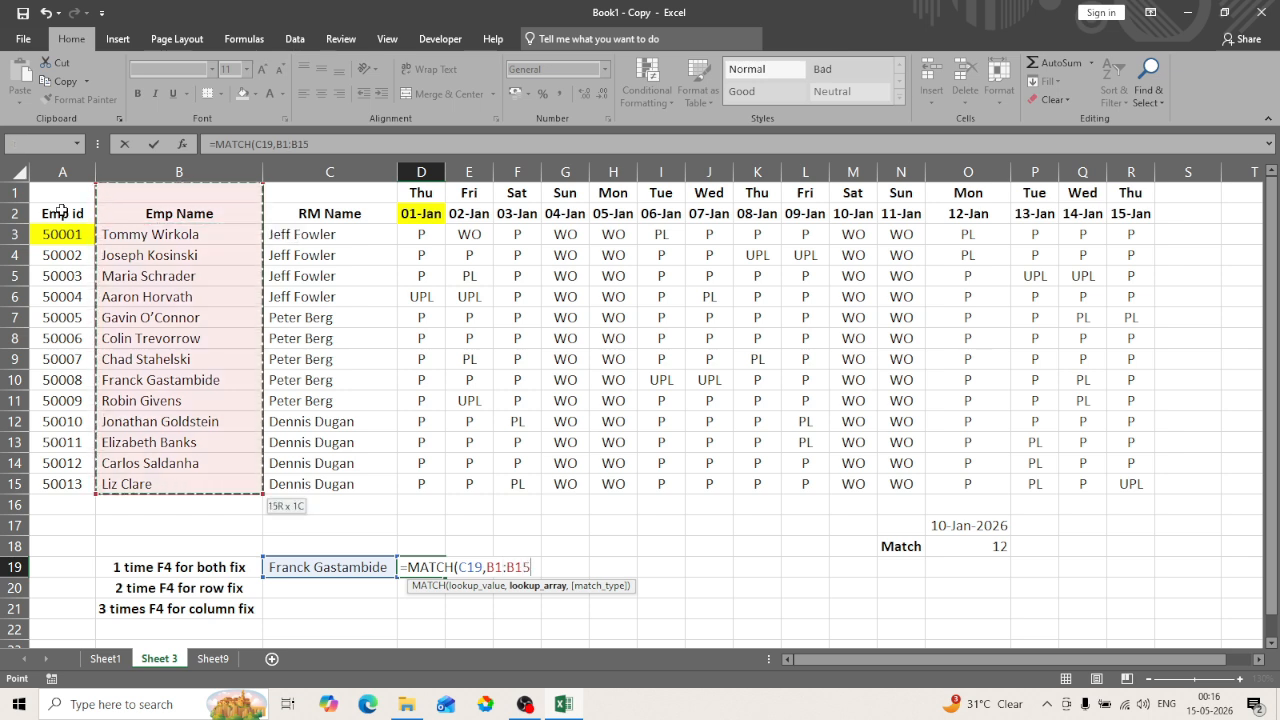
{"action": "key", "text": "Down"}
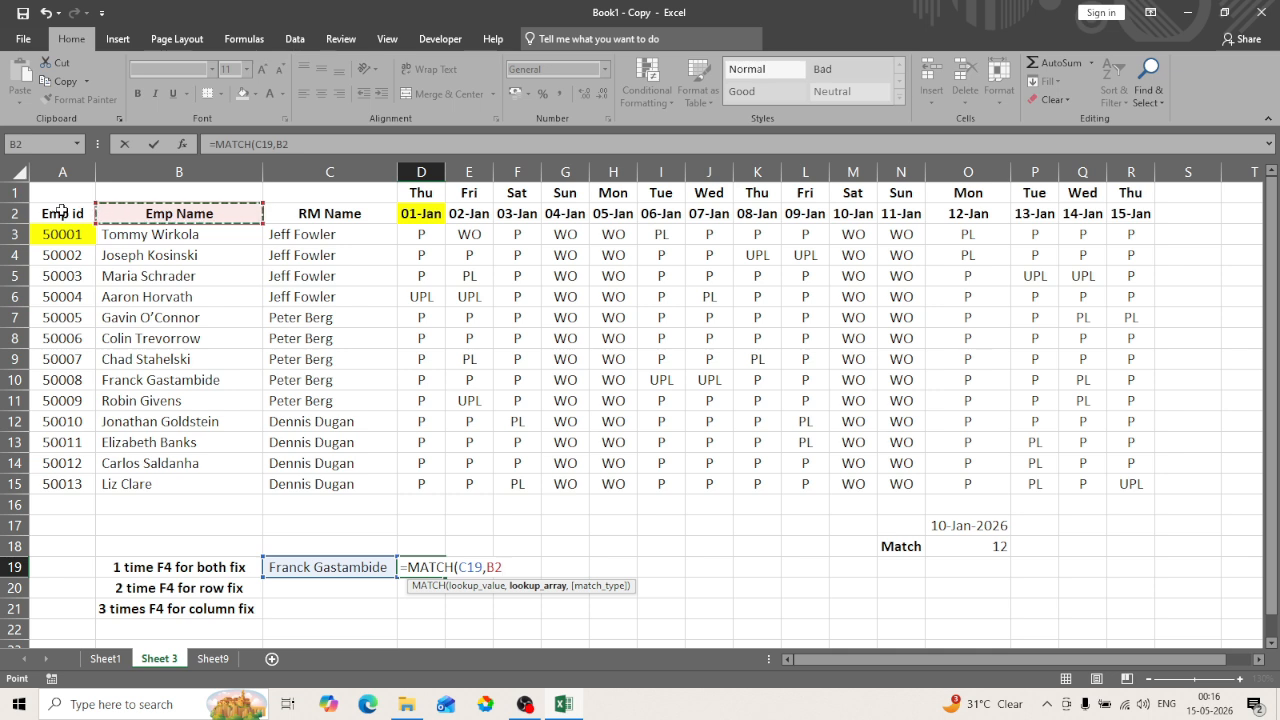
{"action": "key", "text": "ctrl+shift+Down"}
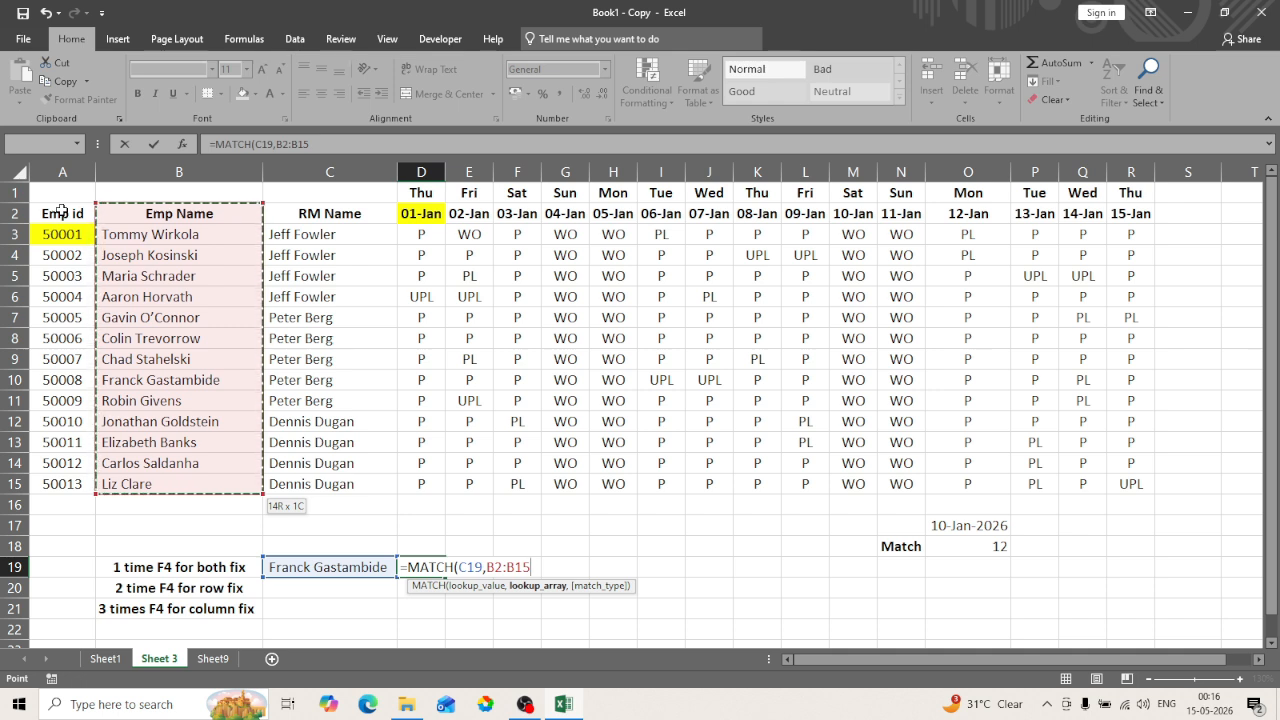
{"action": "type", "text": ","}
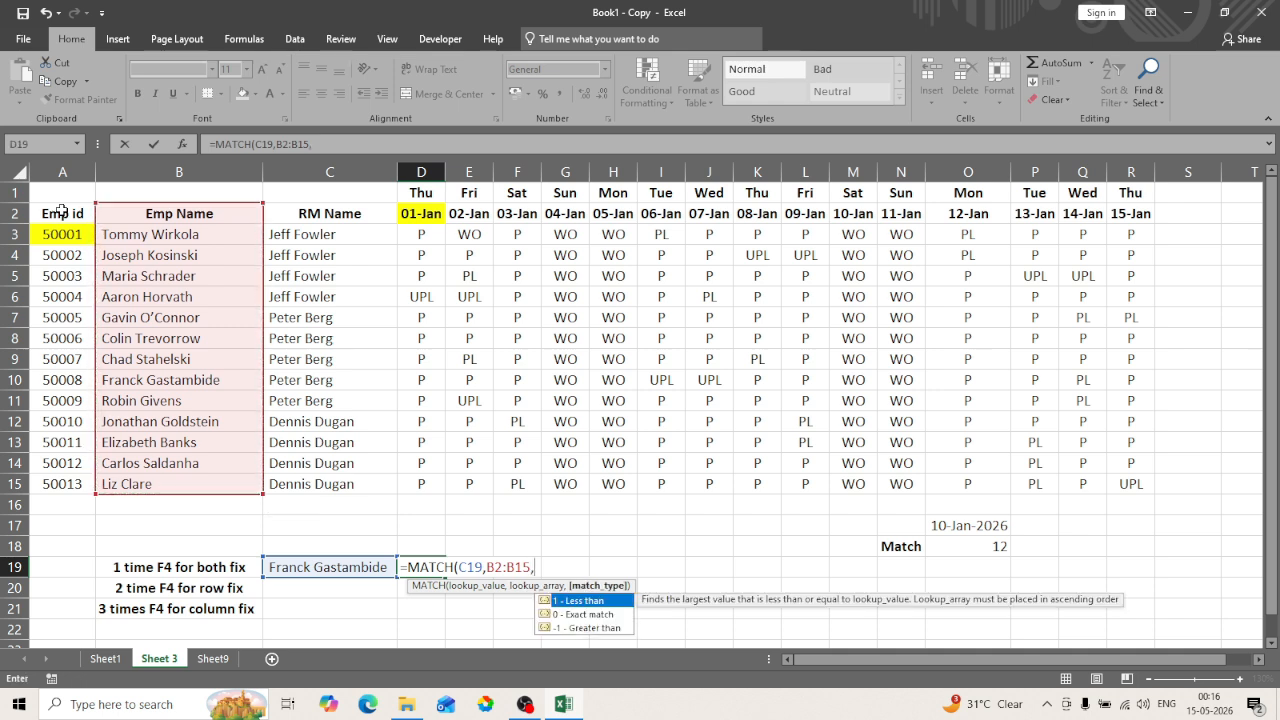
{"action": "type", "text": "0)"}
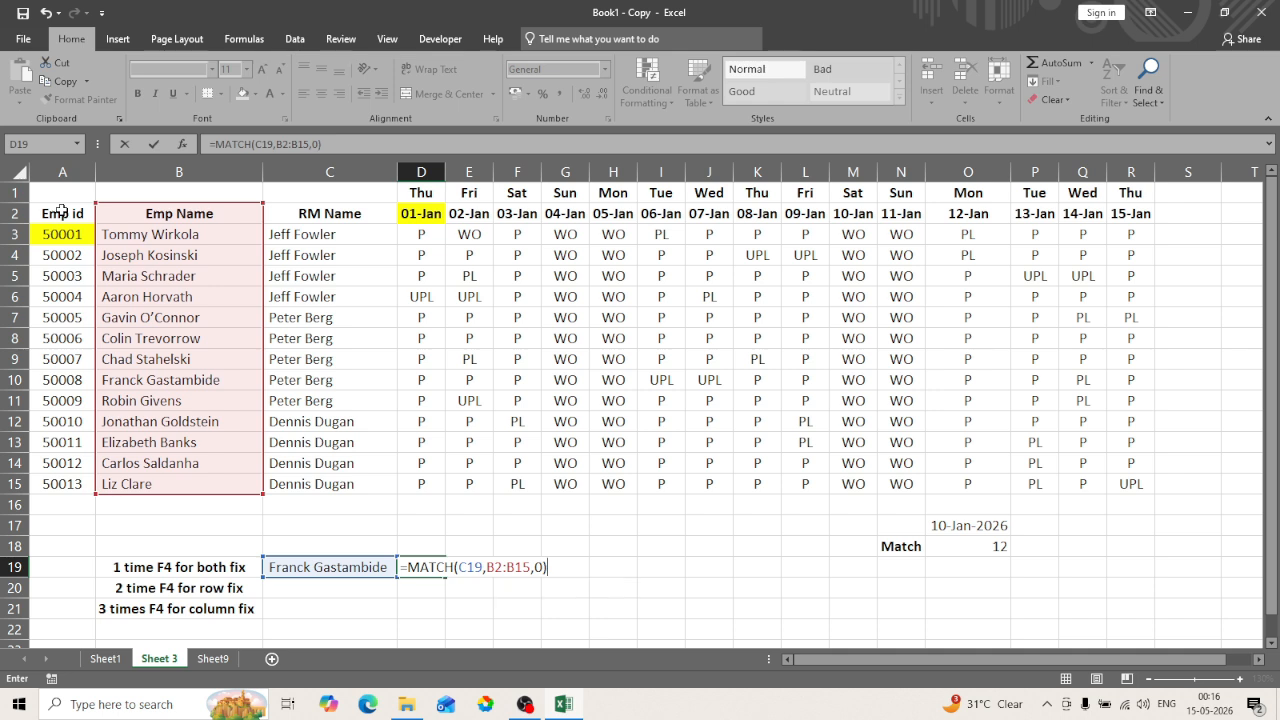
{"action": "key", "text": "Return"}
{"action": "key", "text": "Up"}
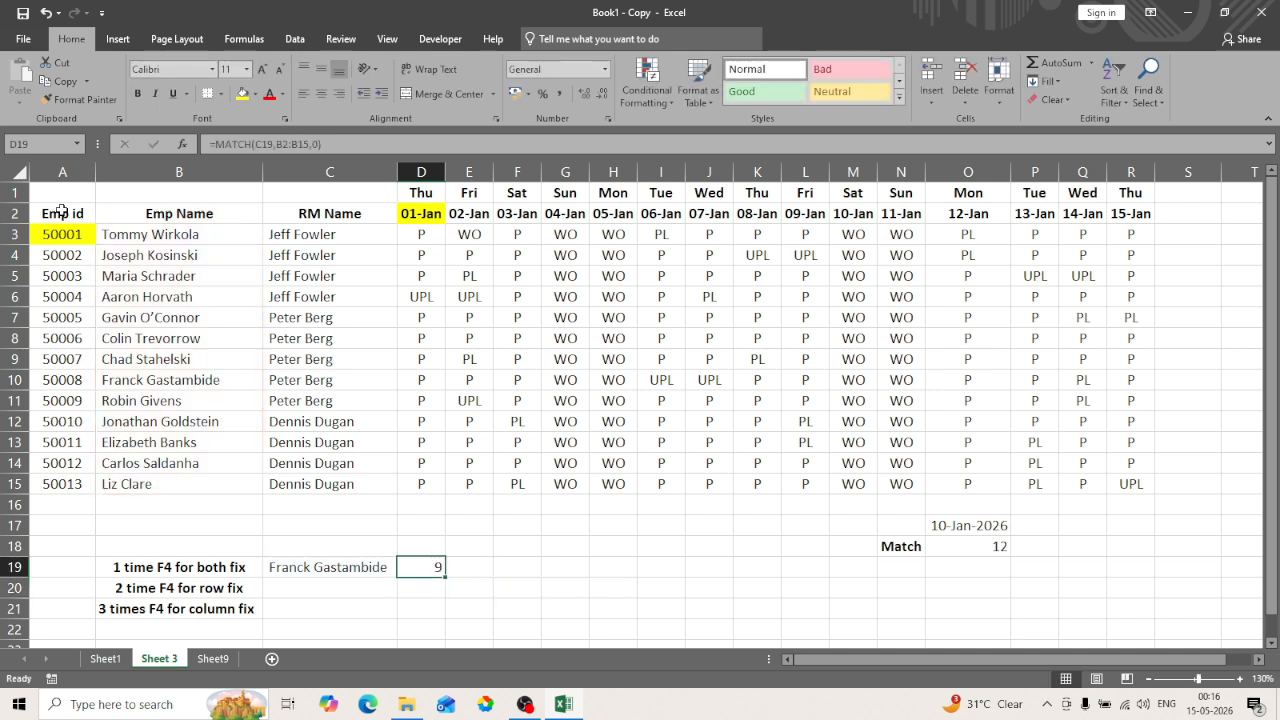
Count down the Emp Name column from the header in B2 to B10 to check the MATCH position in D19
{"action": "key", "text": "Left"}
{"action": "key", "text": "Left"}
{"action": "key", "text": "ctrl+Up"}
{"action": "key", "text": "ctrl+Up"}
{"action": "key", "text": "Down"}
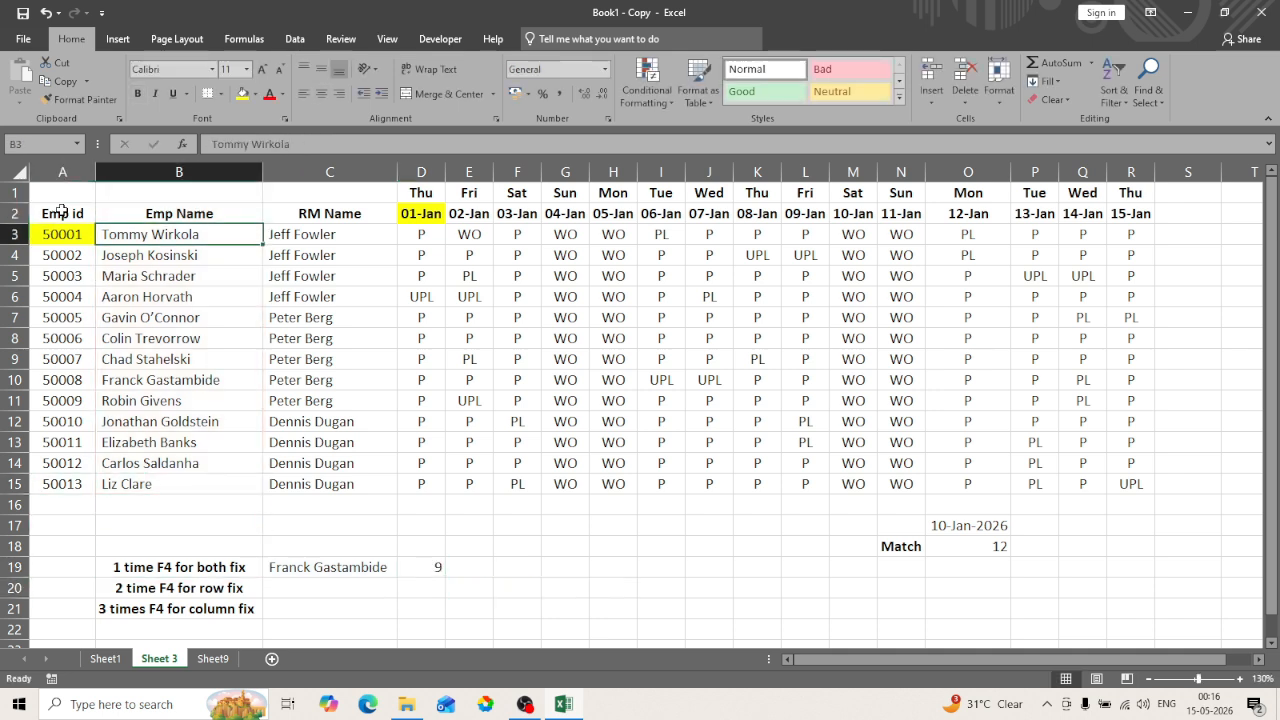
{"action": "key", "text": "Up"}
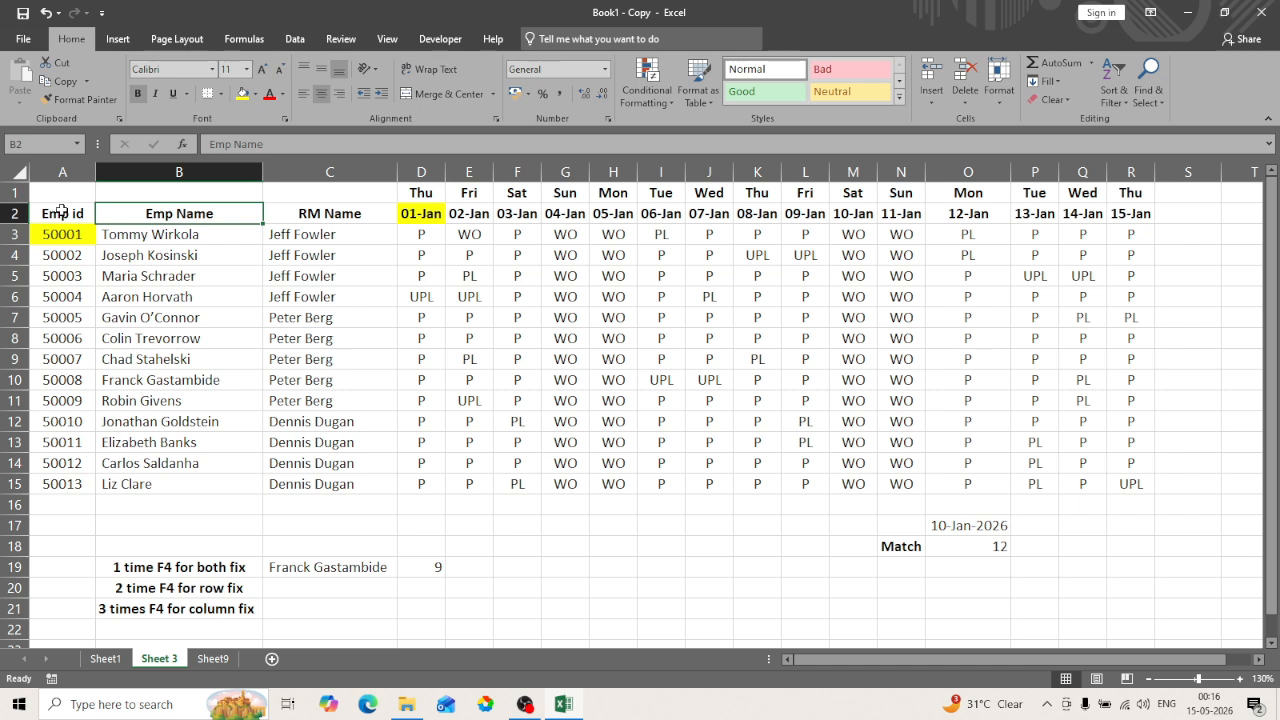
{"action": "key", "text": "Down"}
{"action": "key", "text": "Down"}
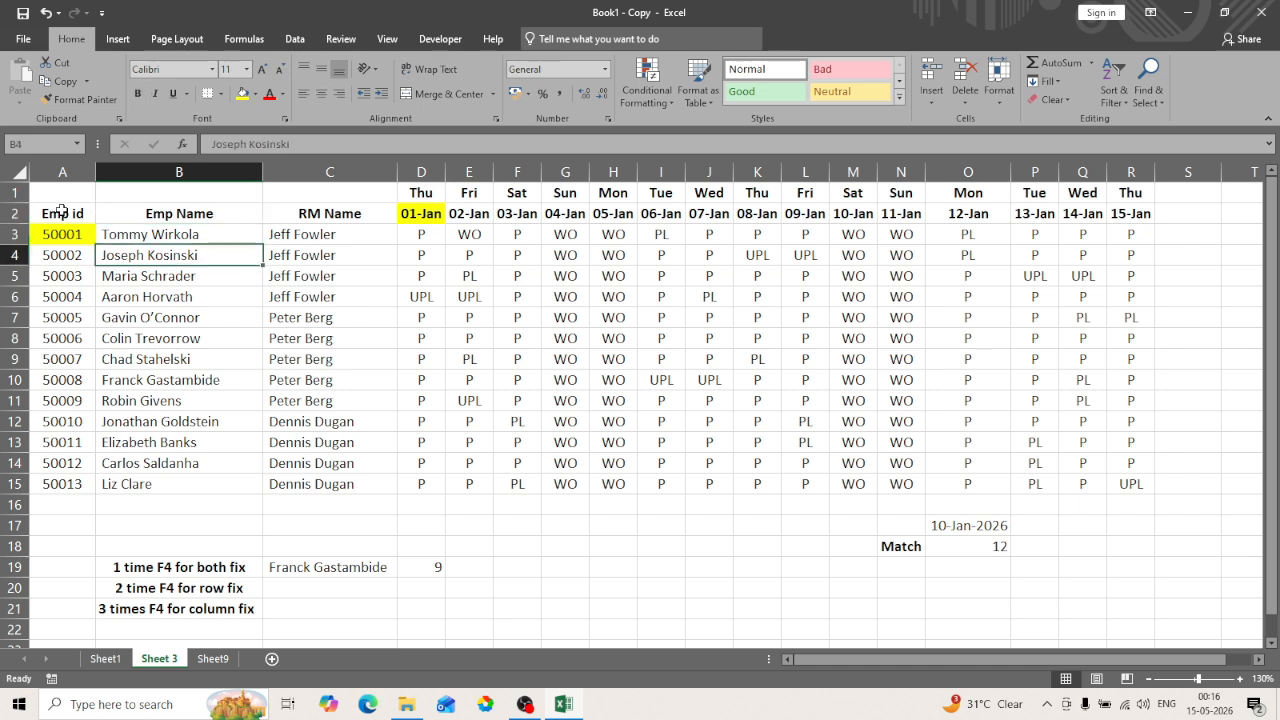
{"action": "key", "text": "Down"}
{"action": "key", "text": "Down"}
{"action": "key", "text": "Down"}
{"action": "key", "text": "Down"}
{"action": "key", "text": "Down"}
{"action": "key", "text": "Down"}
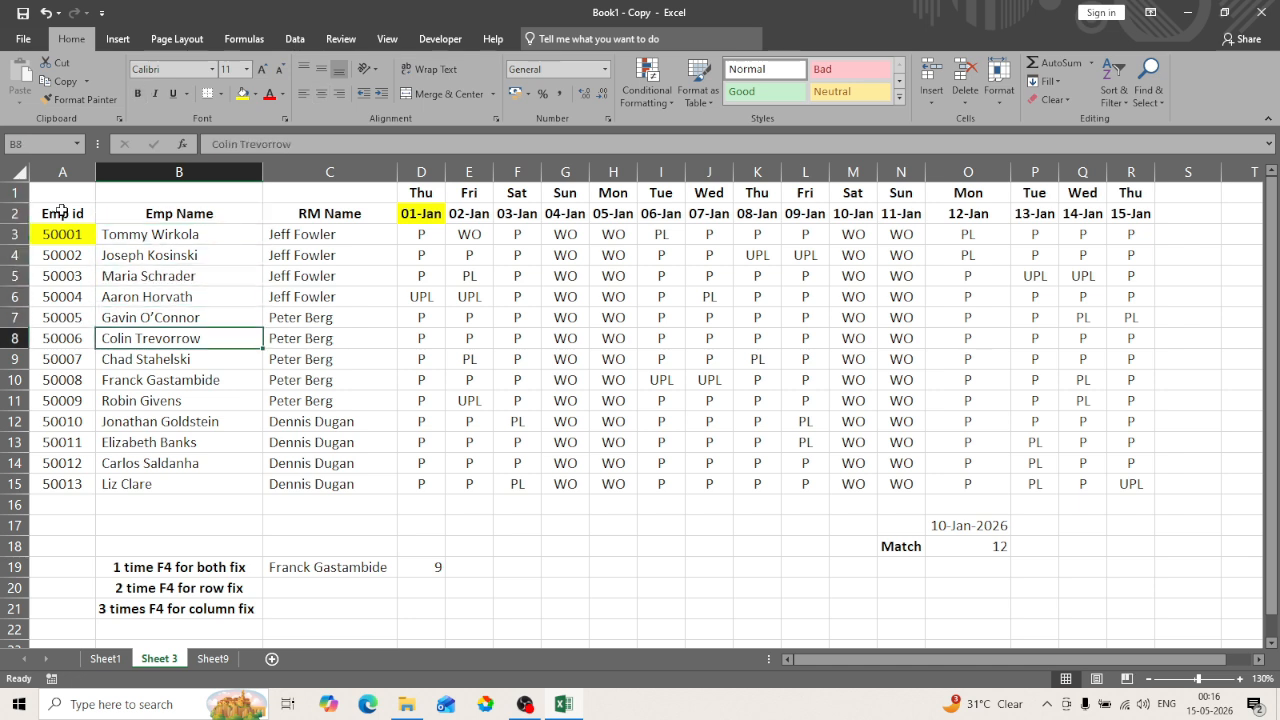
{"action": "key", "text": "Right"}
{"action": "key", "text": "Right"}
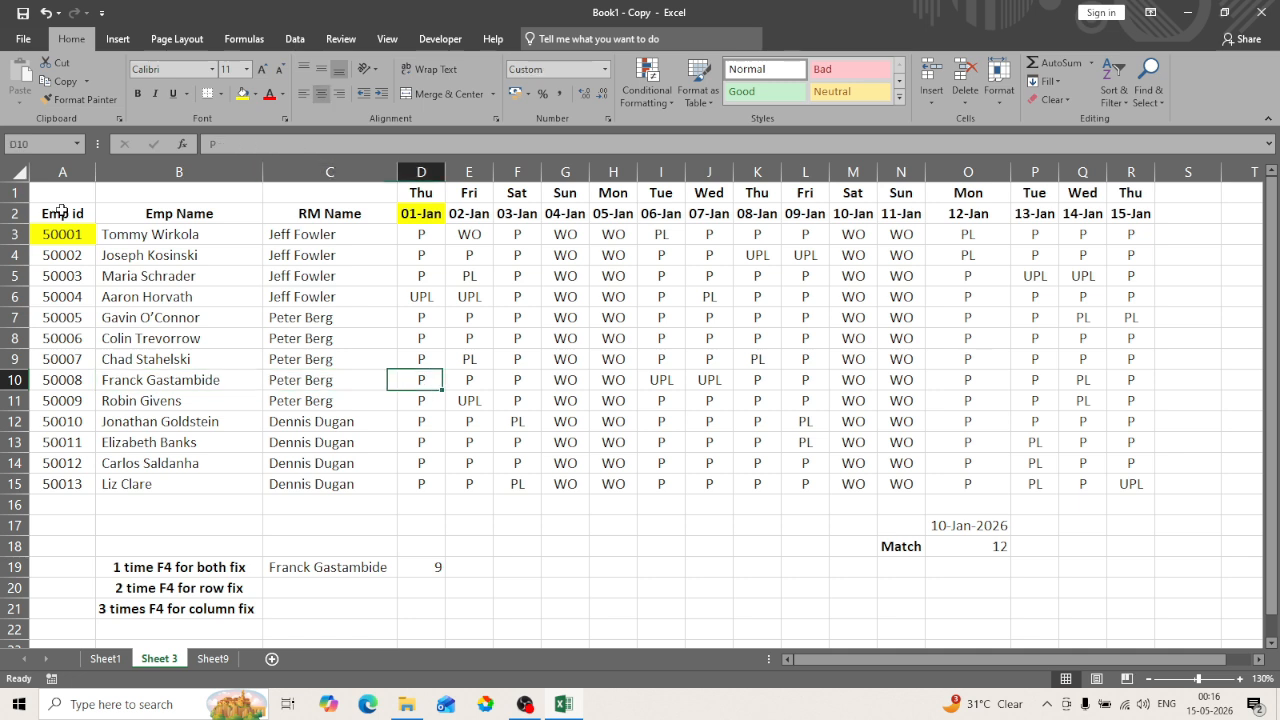
Extend the lookup array of the MATCH formula in D19 to B1:B15 so it starts from row 1
{"action": "key", "text": "Down"}
{"action": "key", "text": "Down"}
{"action": "key", "text": "Down"}
{"action": "key", "text": "Down"}
{"action": "key", "text": "Down"}
{"action": "key", "text": "Down"}
{"action": "key", "text": "Down"}
{"action": "key", "text": "Down"}
{"action": "key", "text": "Down"}
{"action": "key", "text": "F2"}
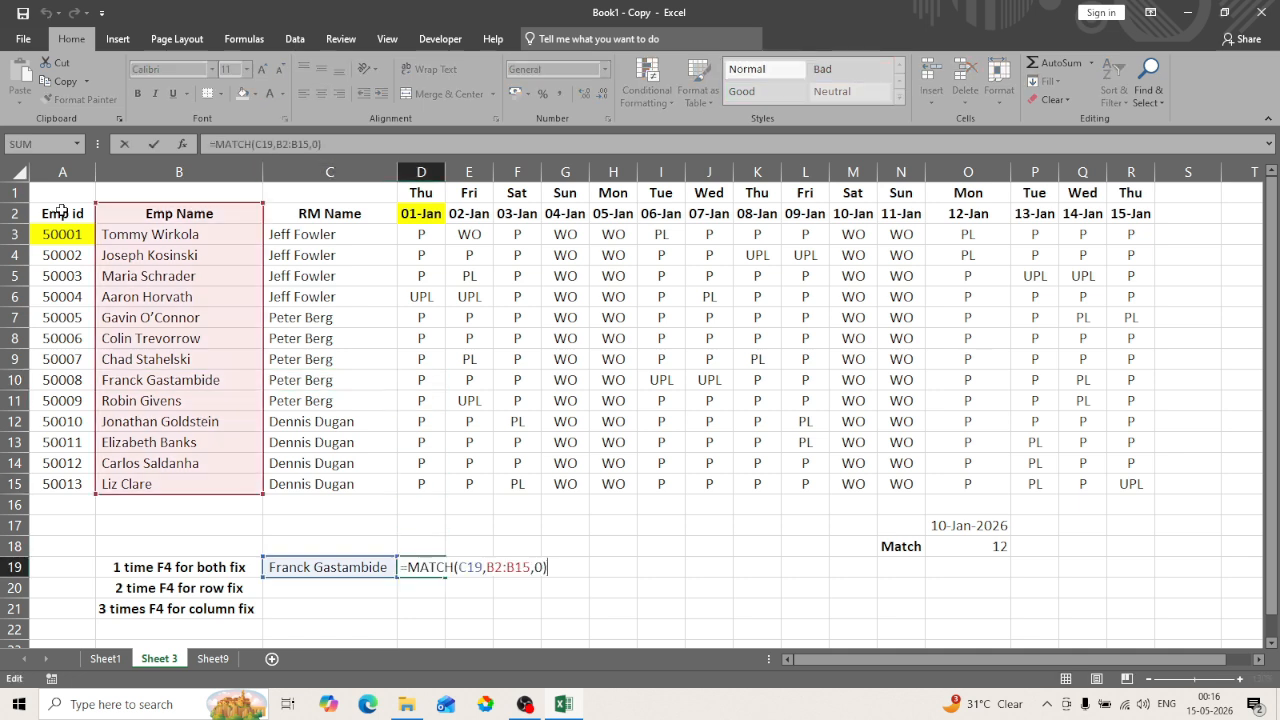
{"action": "key", "text": "Left"}
{"action": "key", "text": "Left"}
{"action": "key", "text": "Left"}
{"action": "key", "text": "Left"}
{"action": "key", "text": "Left"}
{"action": "key", "text": "Left"}
{"action": "key", "text": "Left"}
{"action": "key", "text": "Left"}
{"action": "key", "text": "Left"}
{"action": "key", "text": "Left"}
{"action": "key", "text": "Right"}
{"action": "key", "text": "shift+Right"}
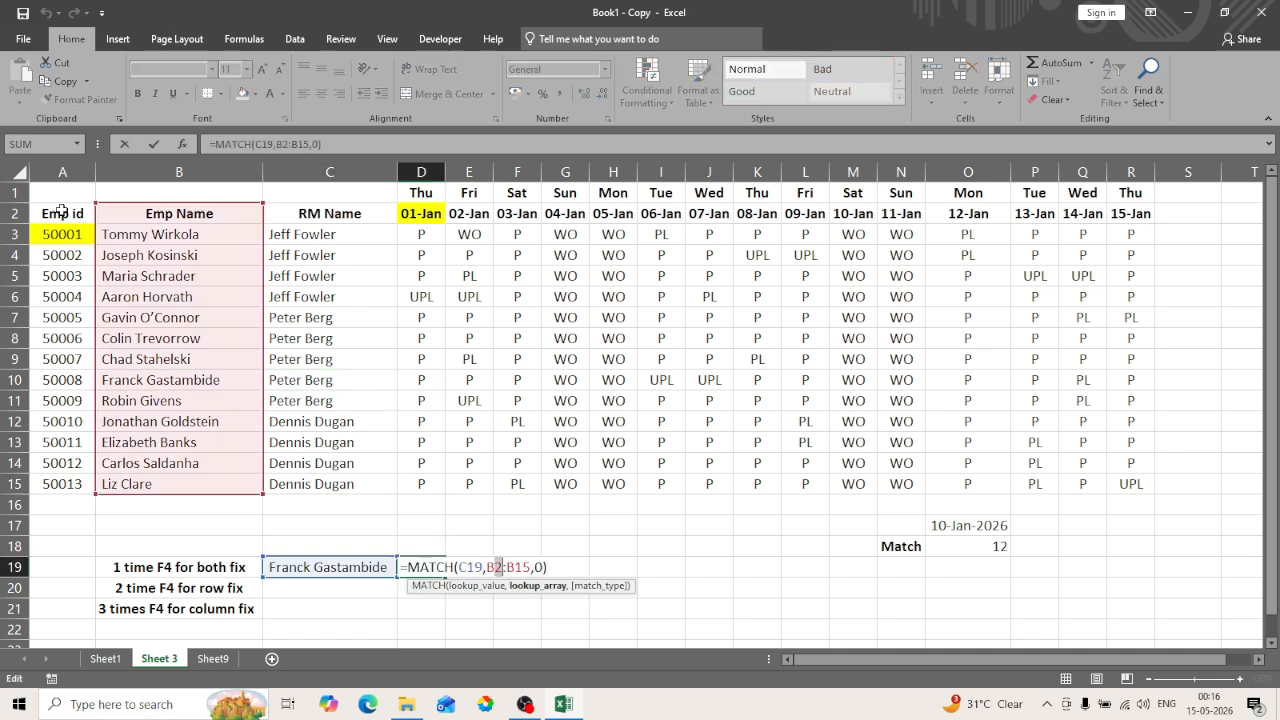
{"action": "type", "text": "1"}
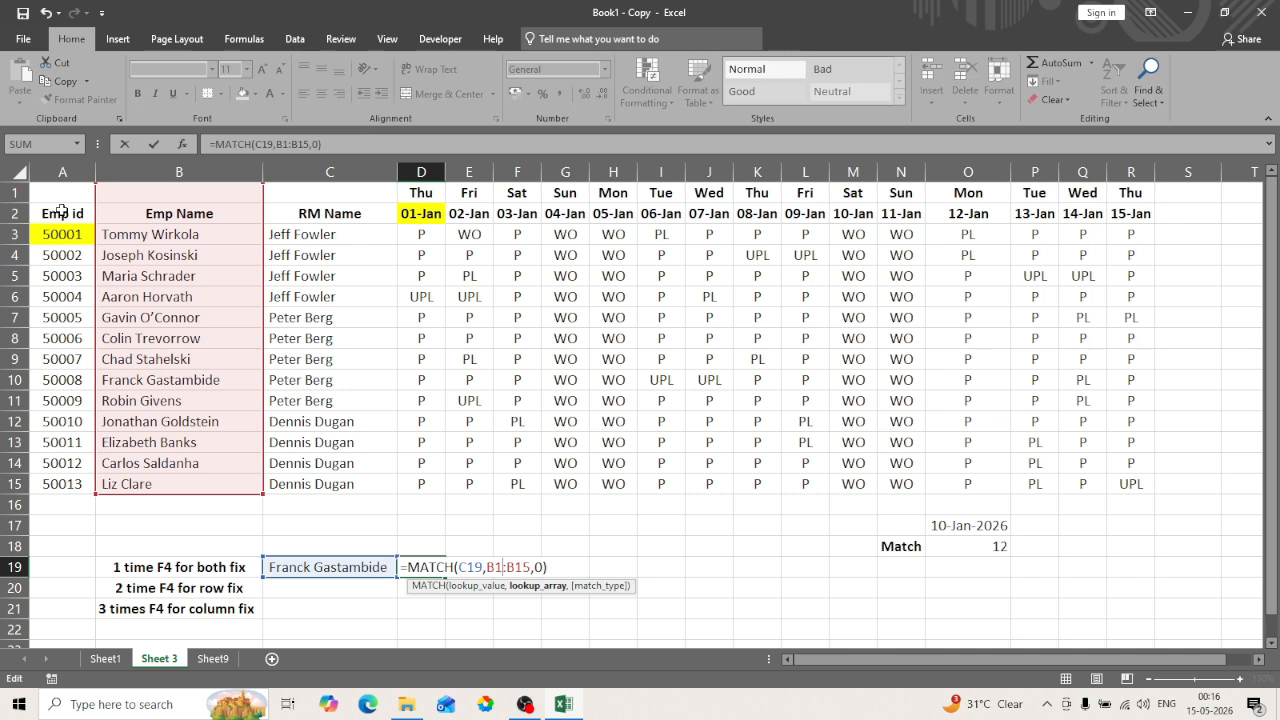
{"action": "key", "text": "Return"}
{"action": "key", "text": "Up"}
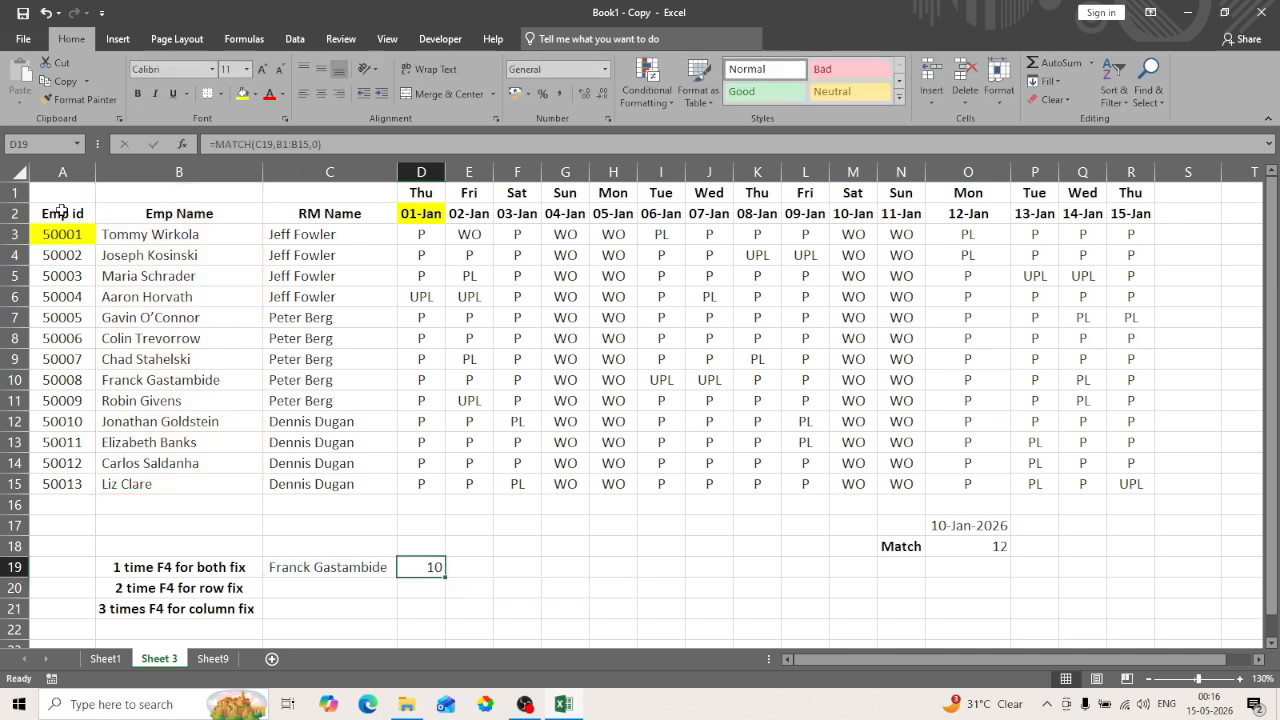
{"action": "key", "text": "F2"}
{"action": "key", "text": "Escape"}
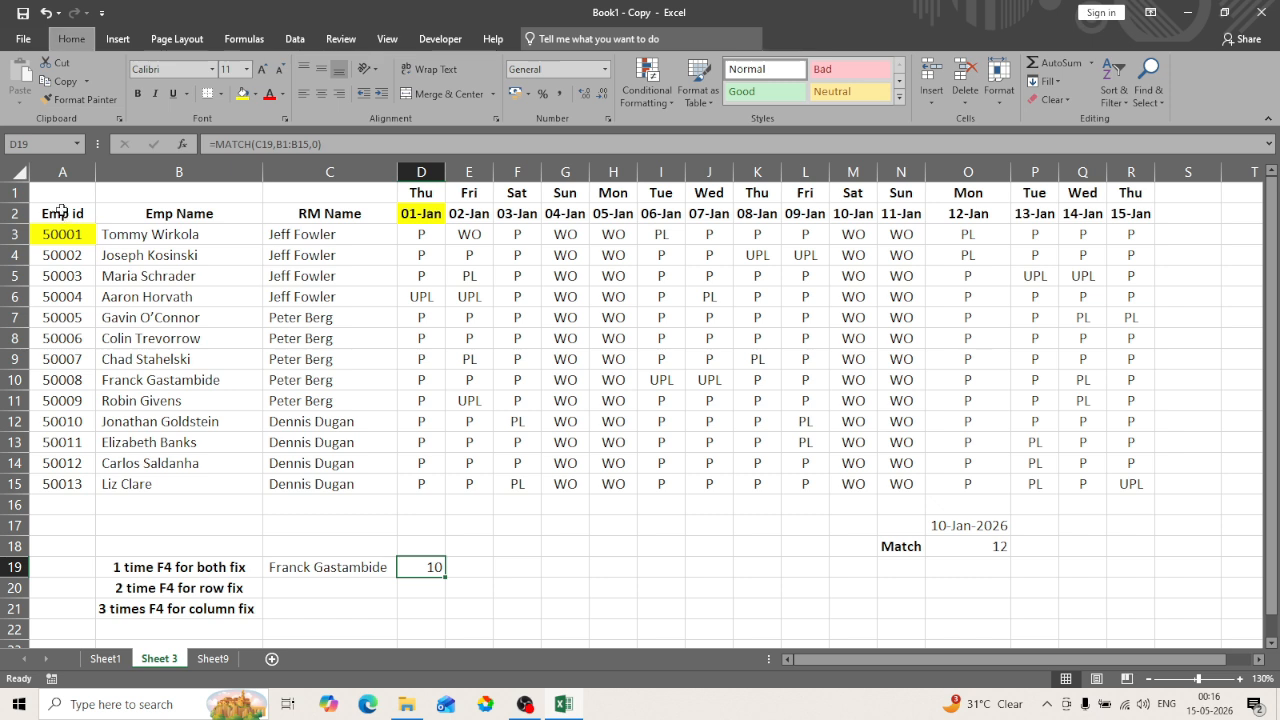
Center the MATCH result in D19 horizontally
{"action": "key", "text": "alt+h"}
{"action": "key", "text": "a"}
{"action": "key", "text": "c"}
{"action": "key", "text": "ctrl+Left"}
{"action": "key", "text": "ctrl+Right"}
{"action": "key", "text": "ctrl+Left"}
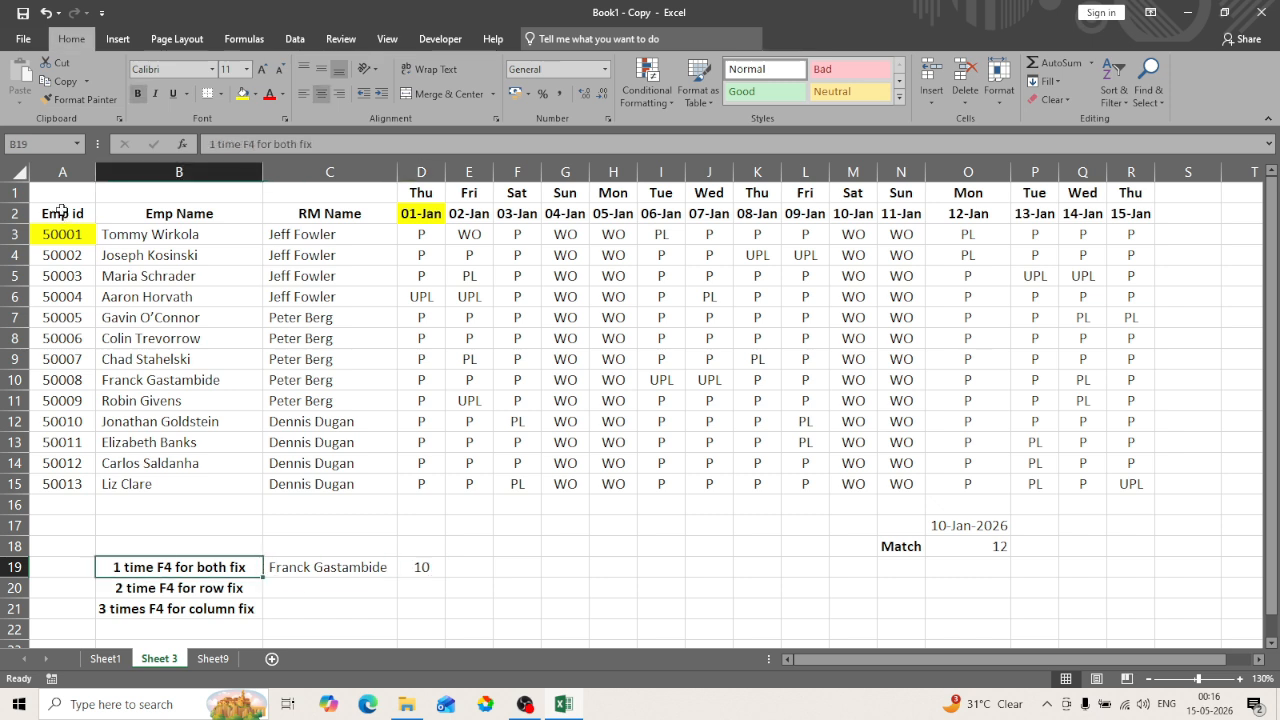